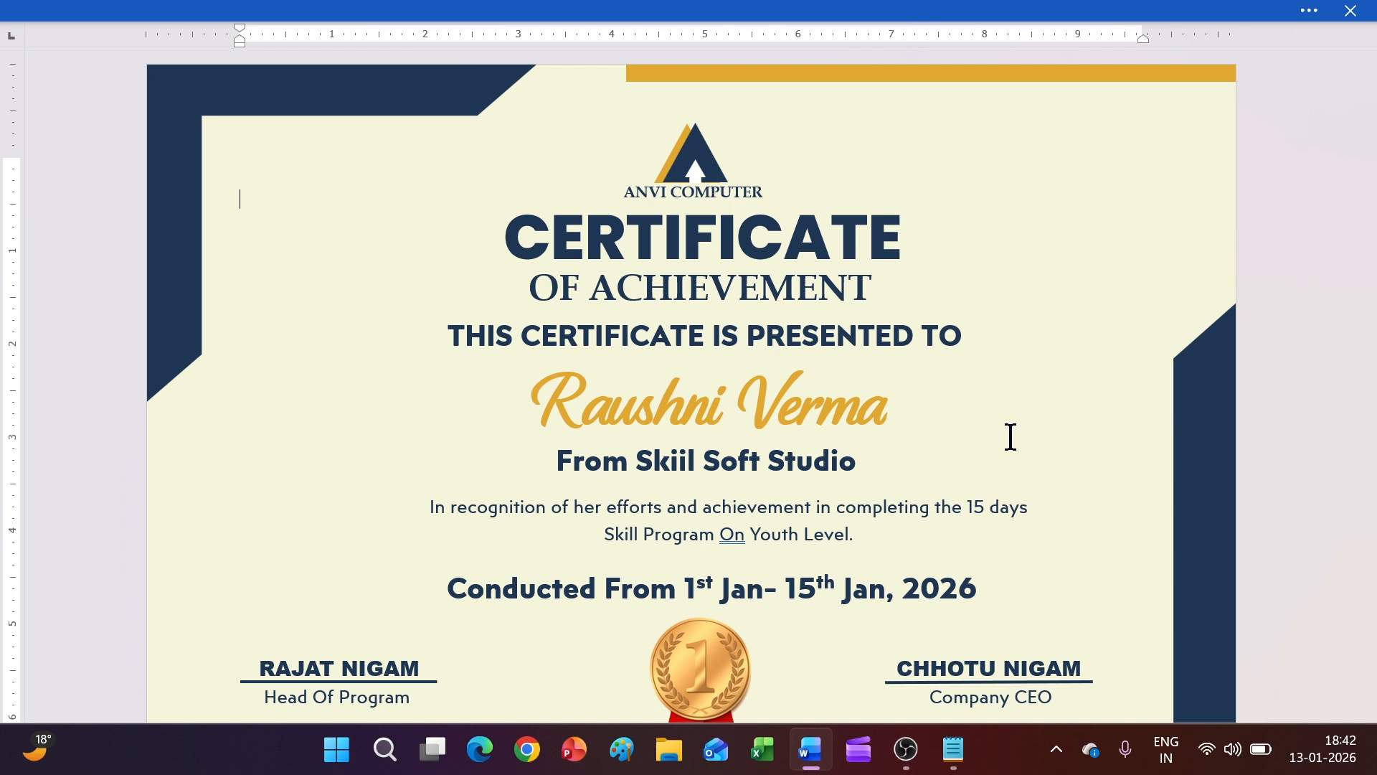
Reveal the ribbon, title bar and status bar around the finished navy-and-gold certificate
{"action": "left_click", "coordinate": [654, 9]}
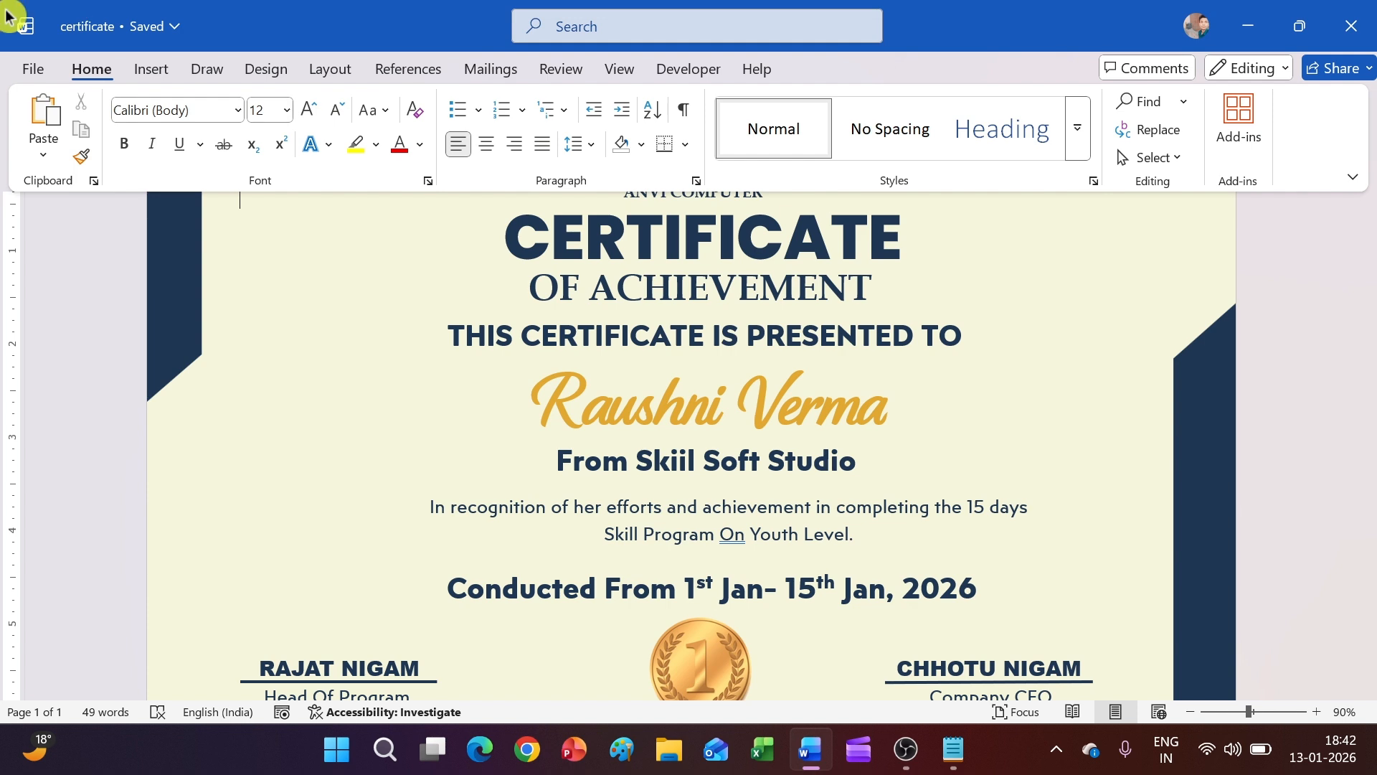
Create a new blank document from the File menu
{"action": "left_click", "coordinate": [37, 71]}
{"action": "left_click", "coordinate": [49, 170]}
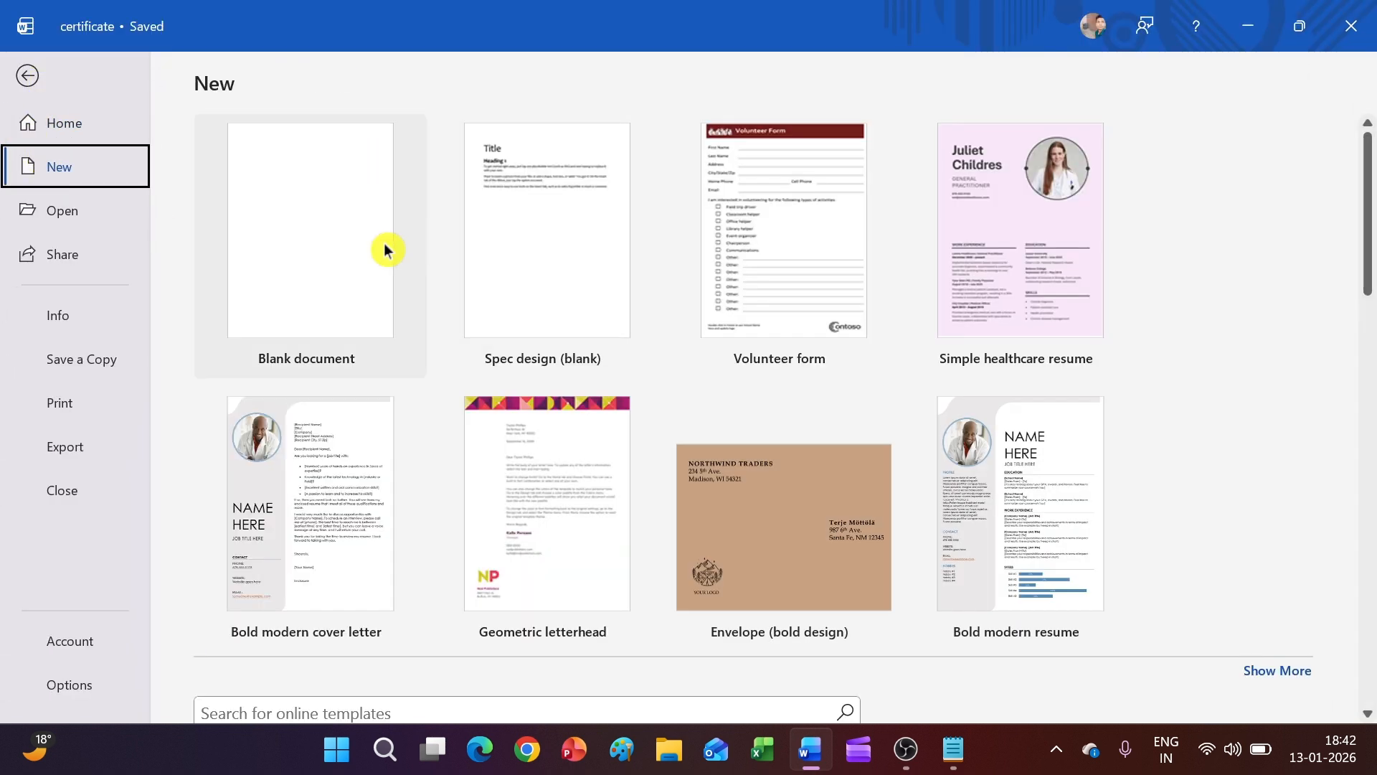
{"action": "left_click", "coordinate": [337, 244]}
Set the ribbon display option to Always show
{"action": "left_click", "coordinate": [1053, 16]}
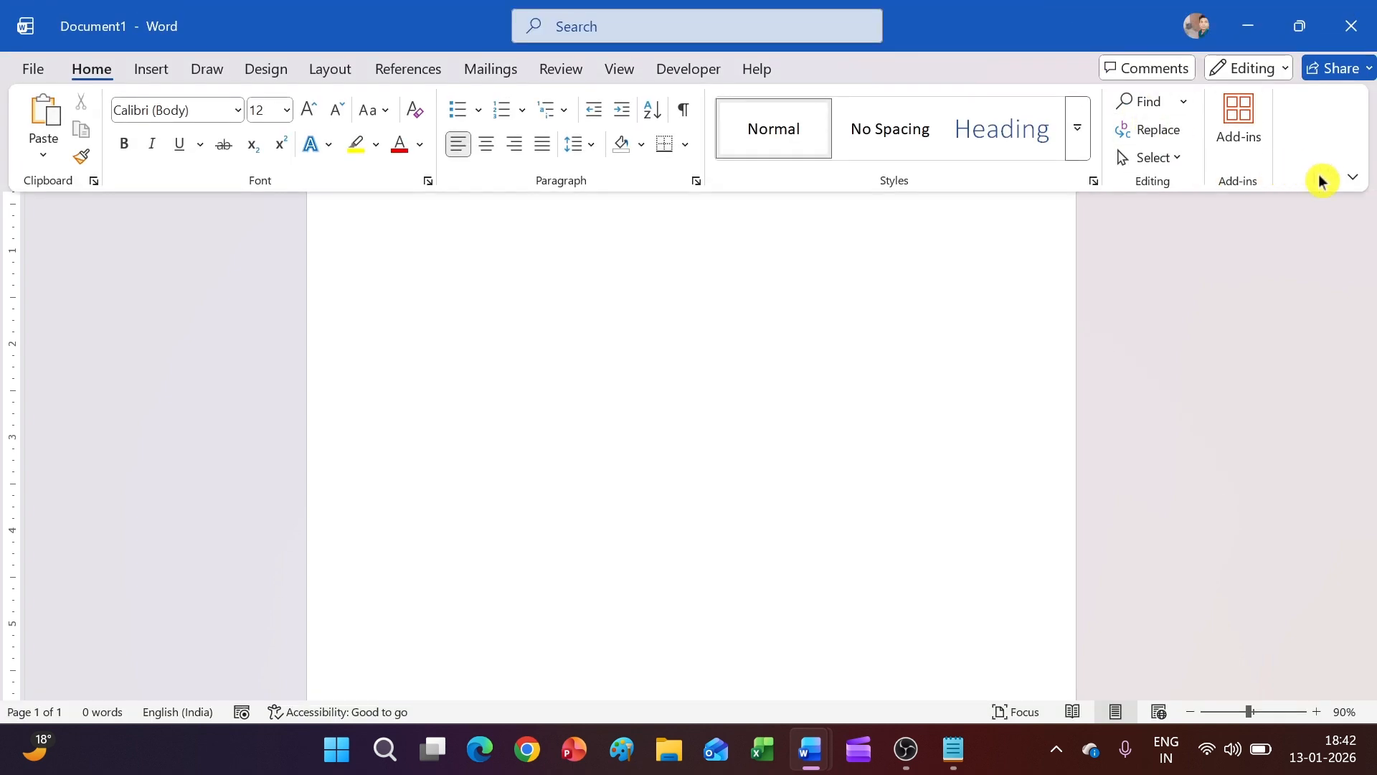
{"action": "left_click", "coordinate": [1351, 181]}
{"action": "left_click", "coordinate": [1246, 303]}
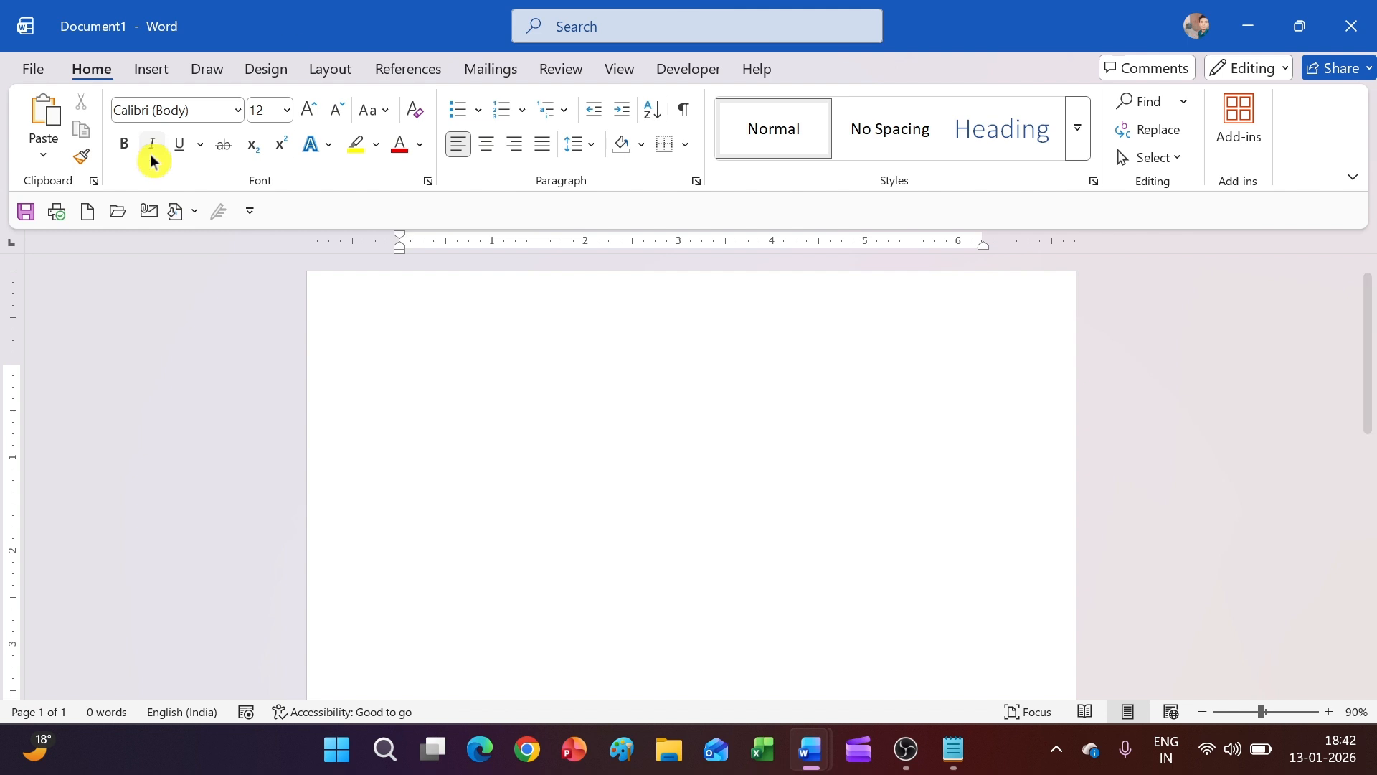
Switch the page orientation to Landscape
{"action": "left_click", "coordinate": [330, 68]}
{"action": "left_click", "coordinate": [110, 126]}
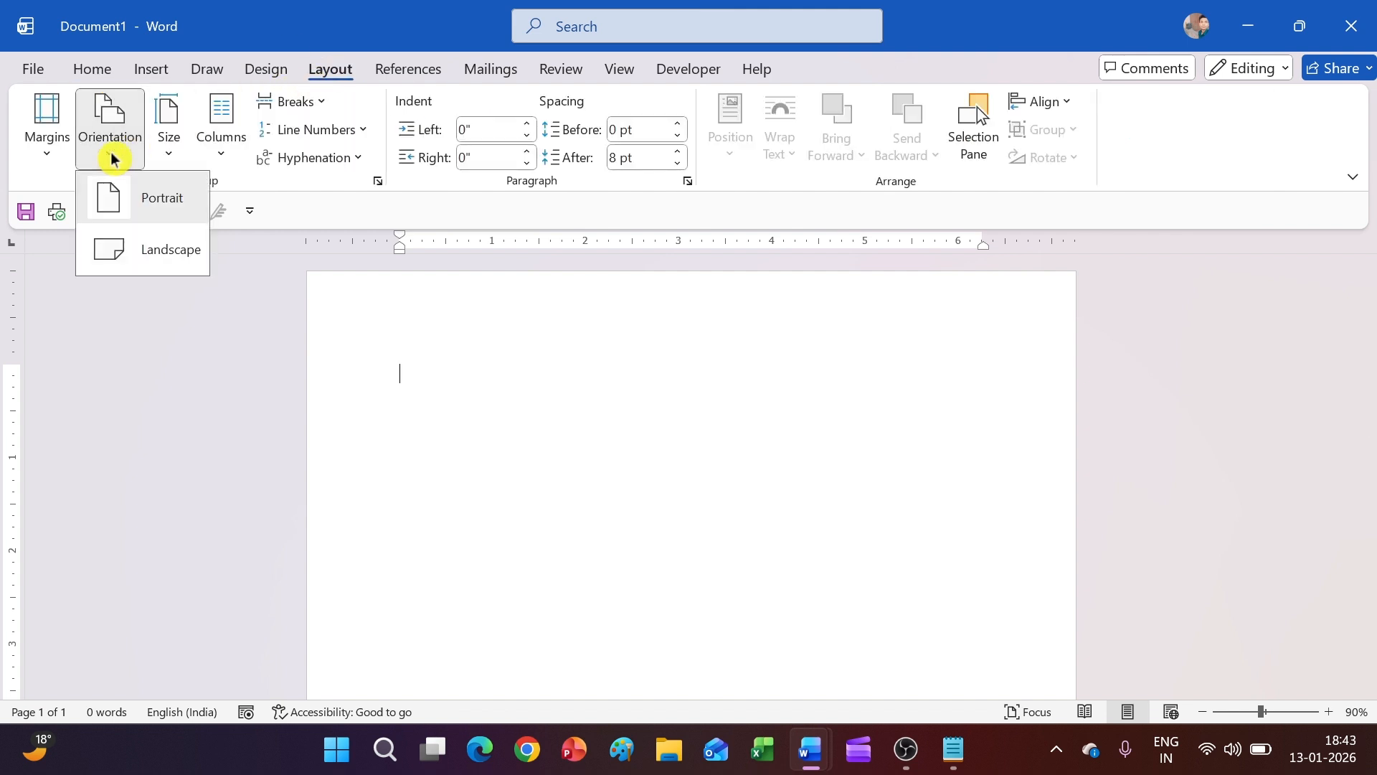
{"action": "left_click", "coordinate": [178, 248]}
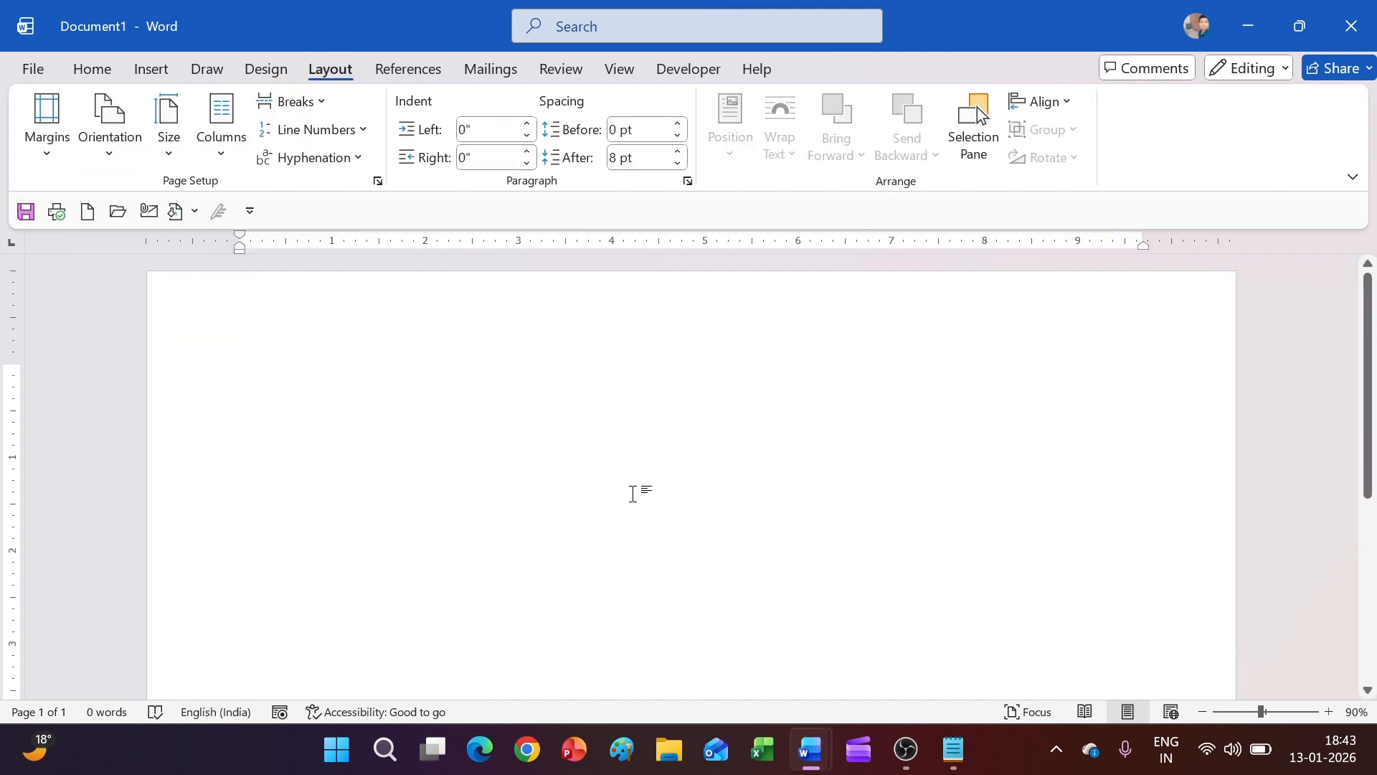
{"action": "scroll", "coordinate": [642, 480], "scroll_direction": "down", "scroll_amount": 3, "text": "ctrl"}
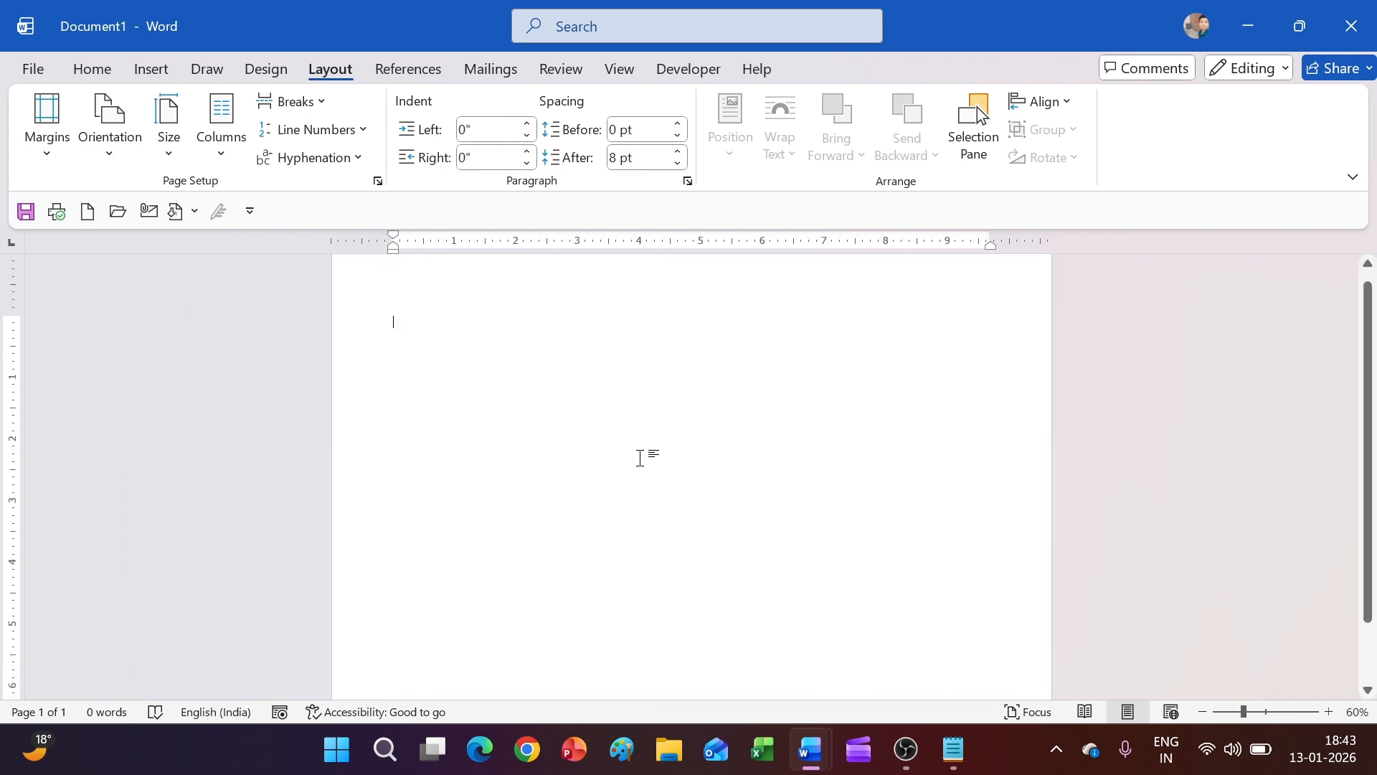
{"action": "left_click", "coordinate": [261, 79]}
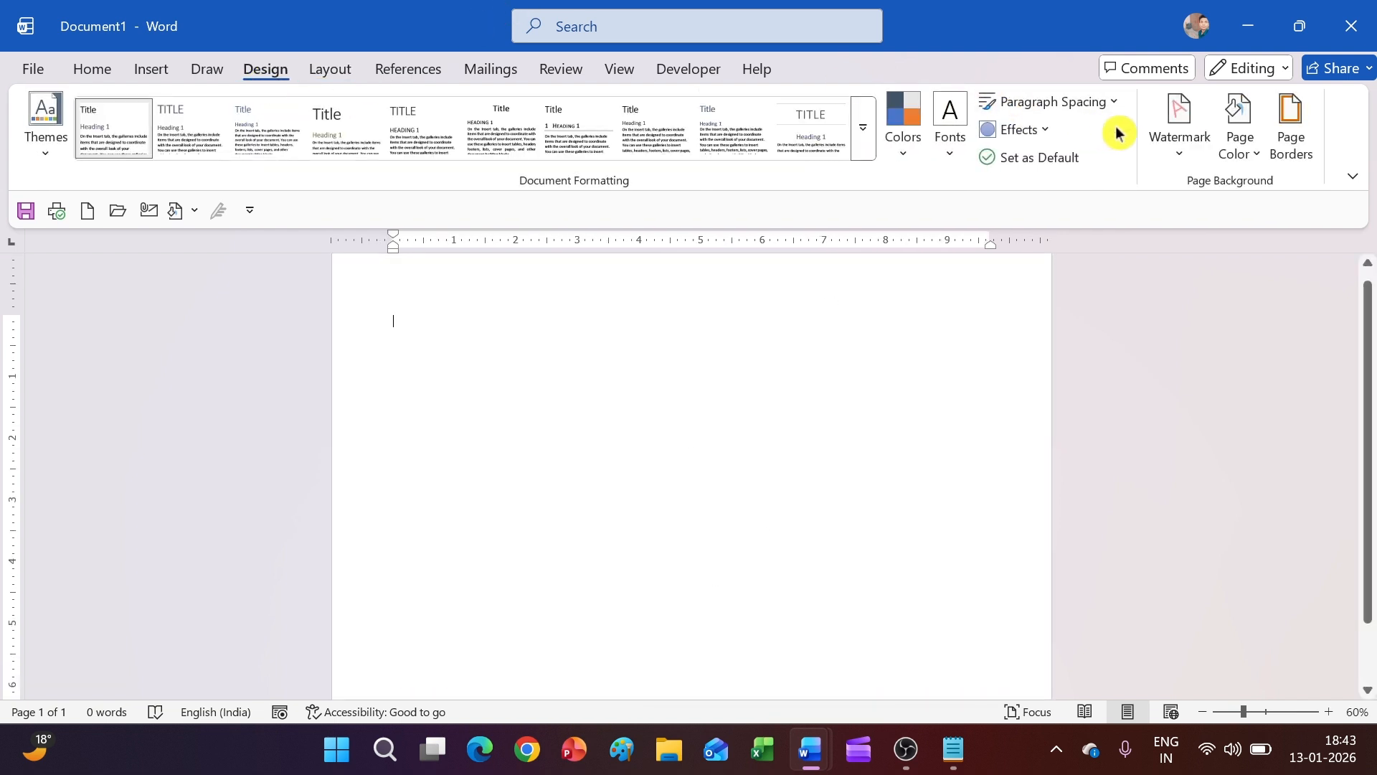
Set the page color to the custom beige hex #F5F5DC through More Colors
{"action": "left_click", "coordinate": [1228, 143]}
{"action": "left_click", "coordinate": [1171, 548]}
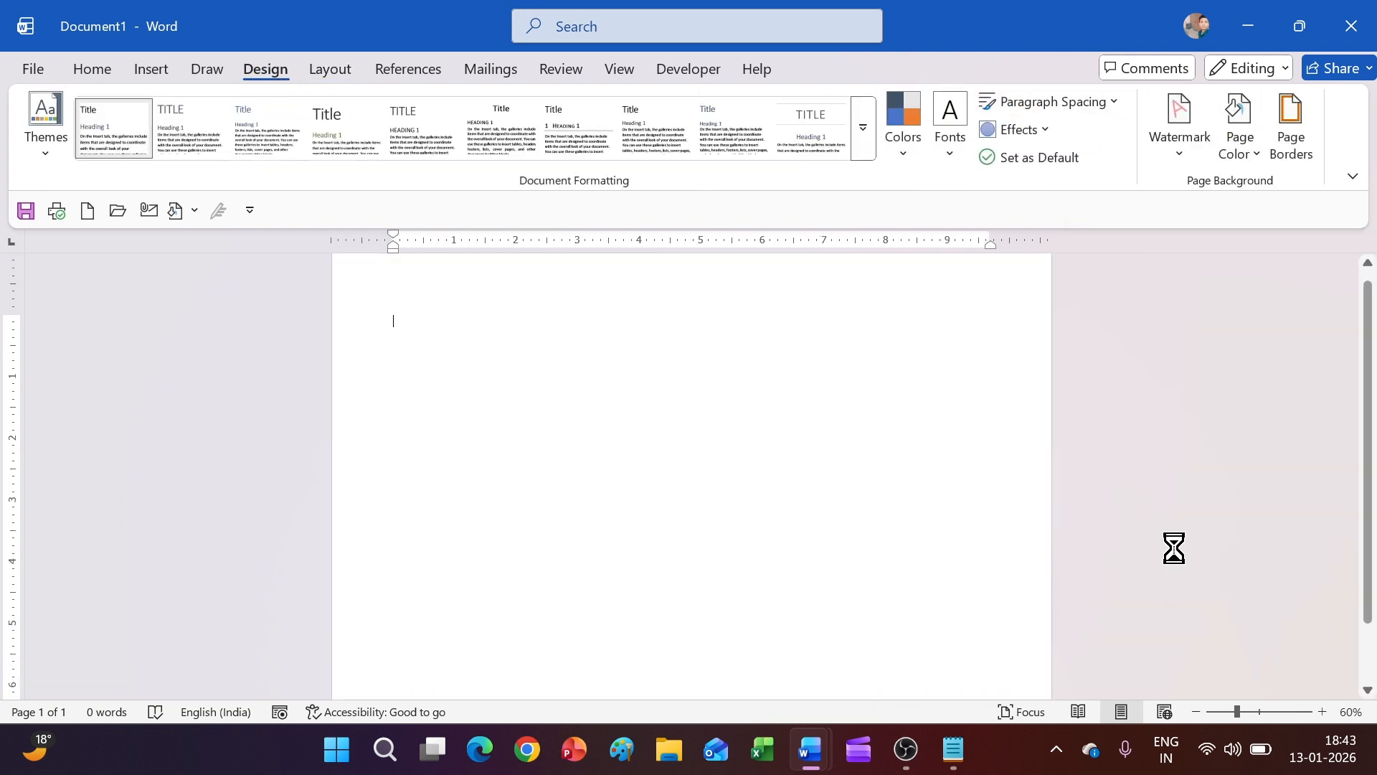
{"action": "left_click", "coordinate": [652, 166]}
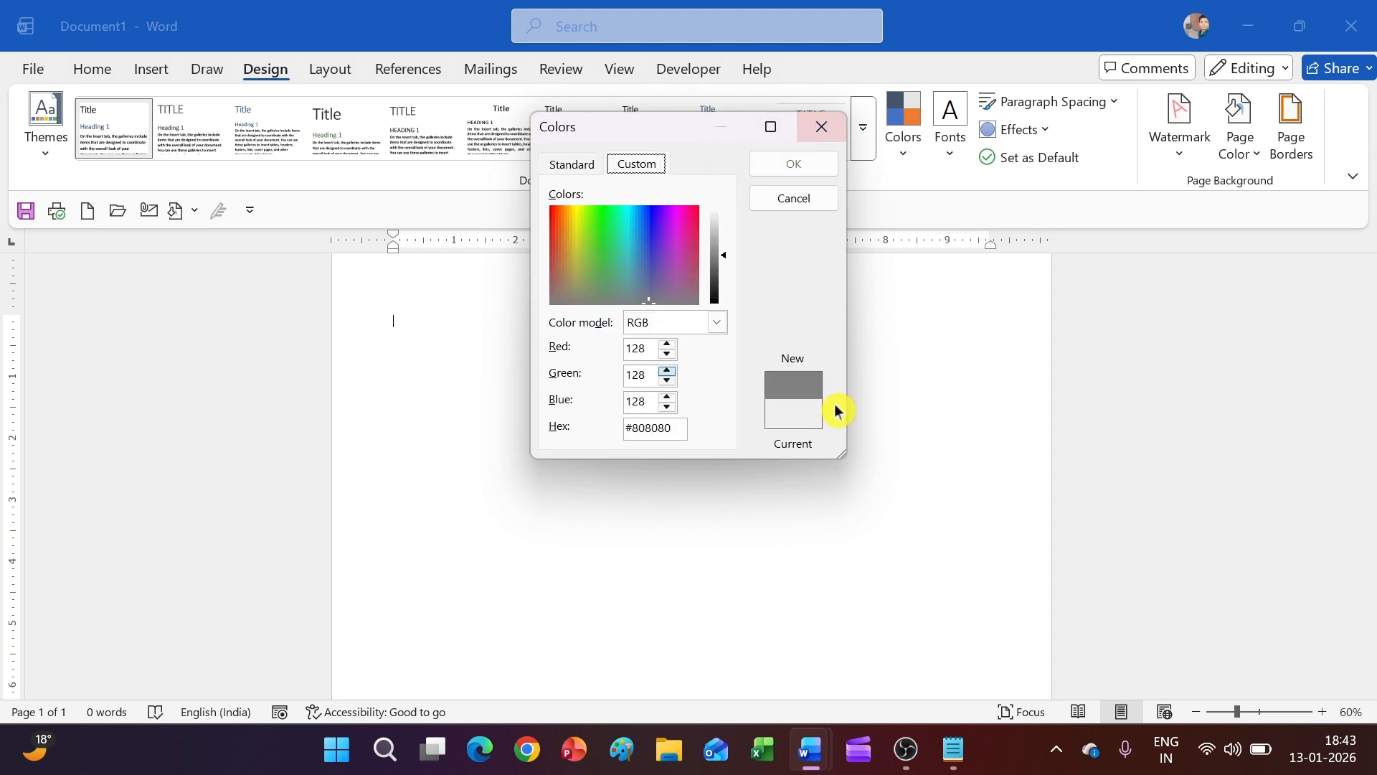
{"action": "left_click", "coordinate": [953, 749]}
{"action": "left_click_drag", "start_coordinate": [460, 202], "coordinate": [246, 206]}
{"action": "key", "text": "ctrl+c"}
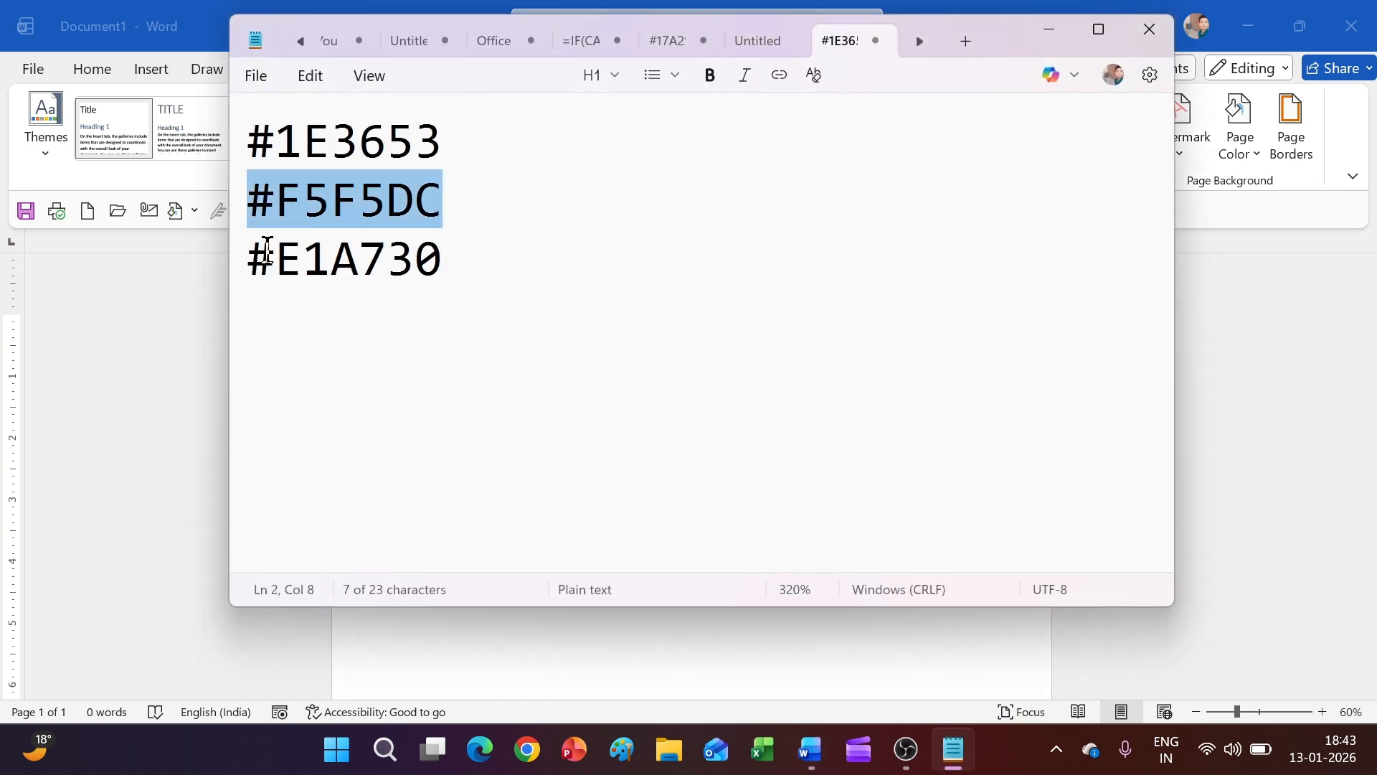
{"action": "left_click", "coordinate": [1063, 37]}
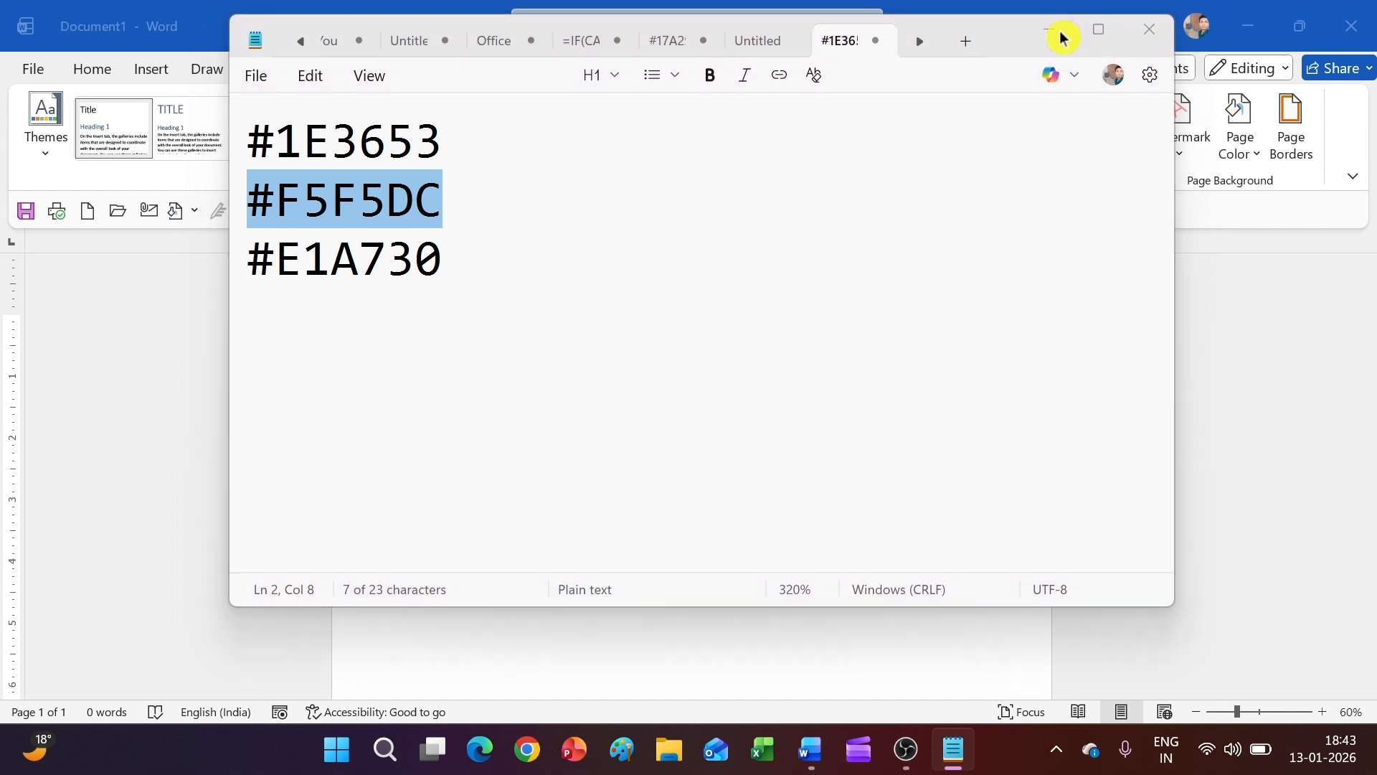
{"action": "left_click_drag", "start_coordinate": [680, 424], "coordinate": [593, 446]}
{"action": "key", "text": "ctrl+v"}
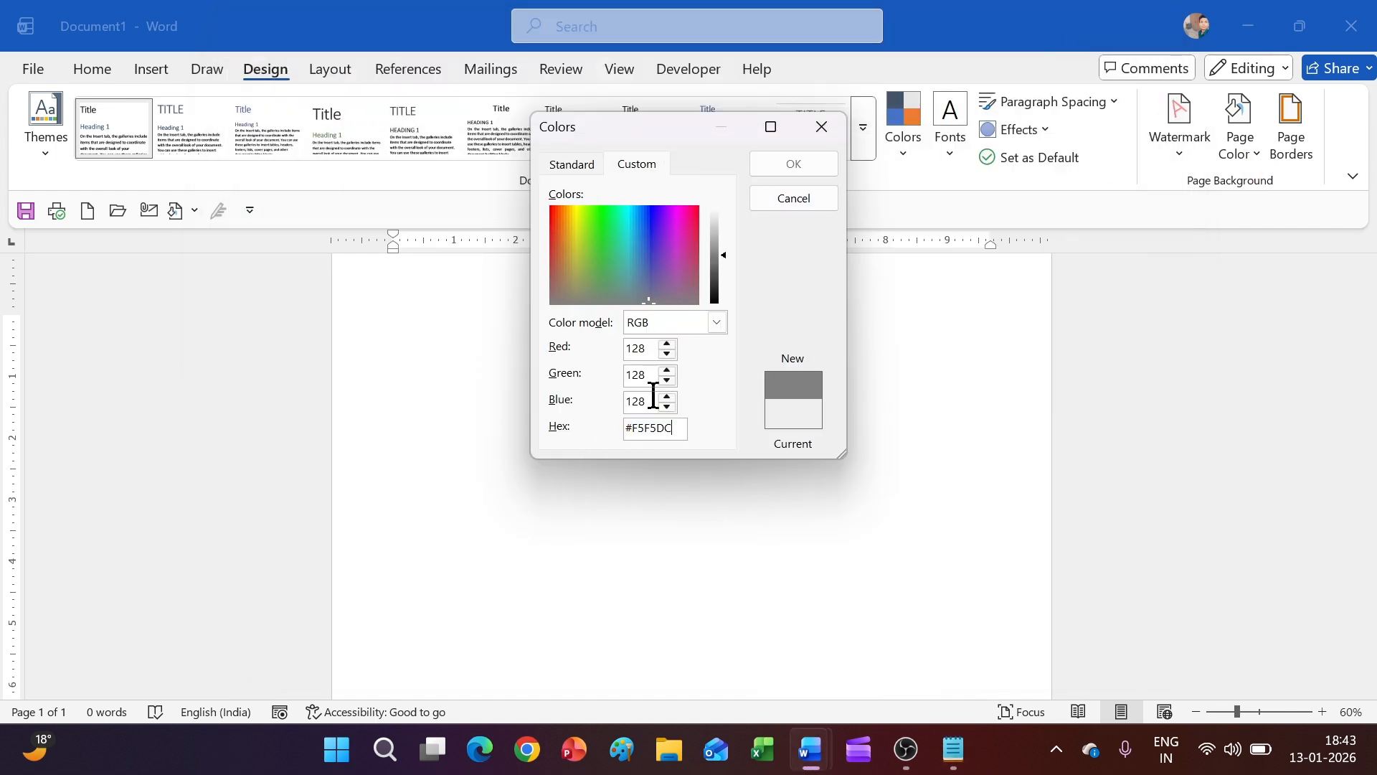
{"action": "left_click", "coordinate": [578, 164]}
{"action": "left_click", "coordinate": [637, 165]}
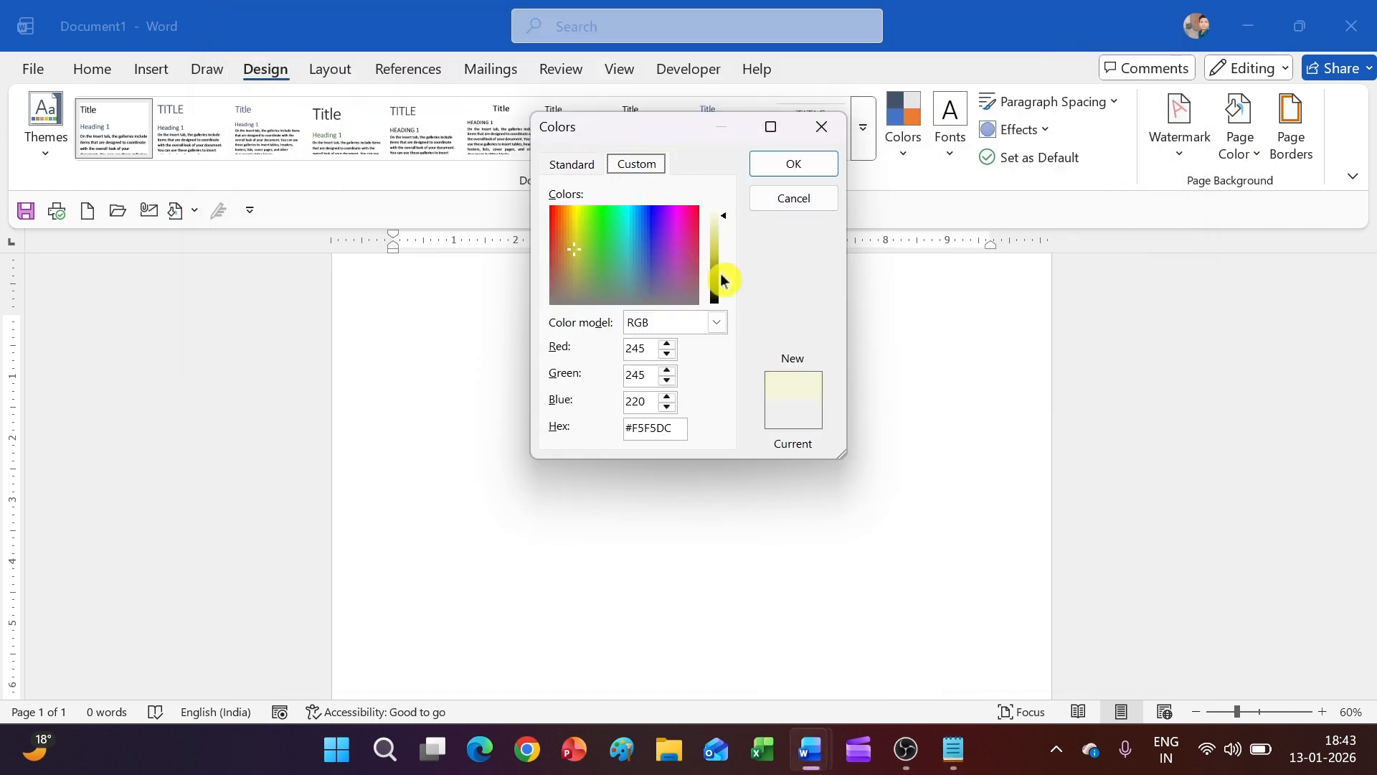
{"action": "left_click", "coordinate": [831, 172]}
{"action": "scroll", "coordinate": [765, 404], "scroll_direction": "up", "scroll_amount": 1}
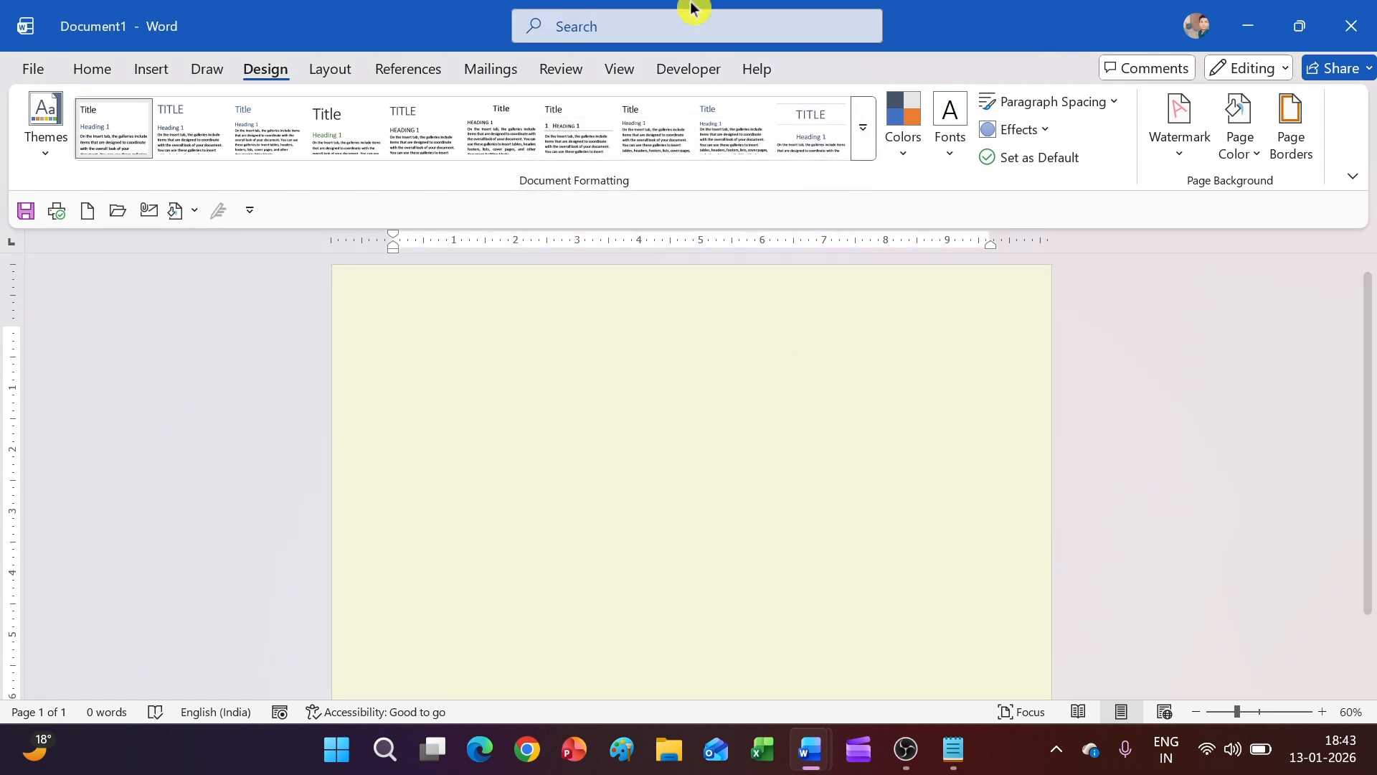
Draw a Half Frame shape and place it in the page's top-left corner
{"action": "left_click", "coordinate": [164, 69]}
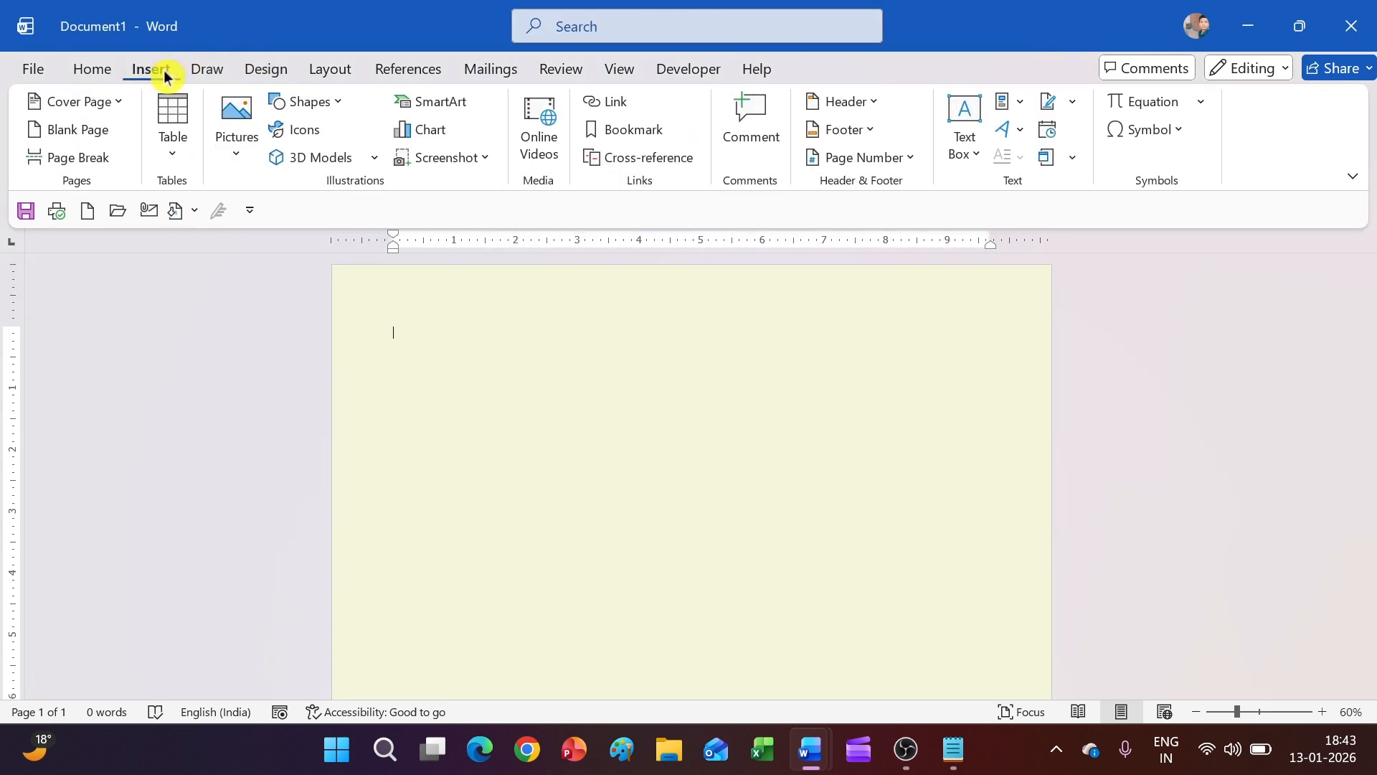
{"action": "left_click", "coordinate": [303, 110]}
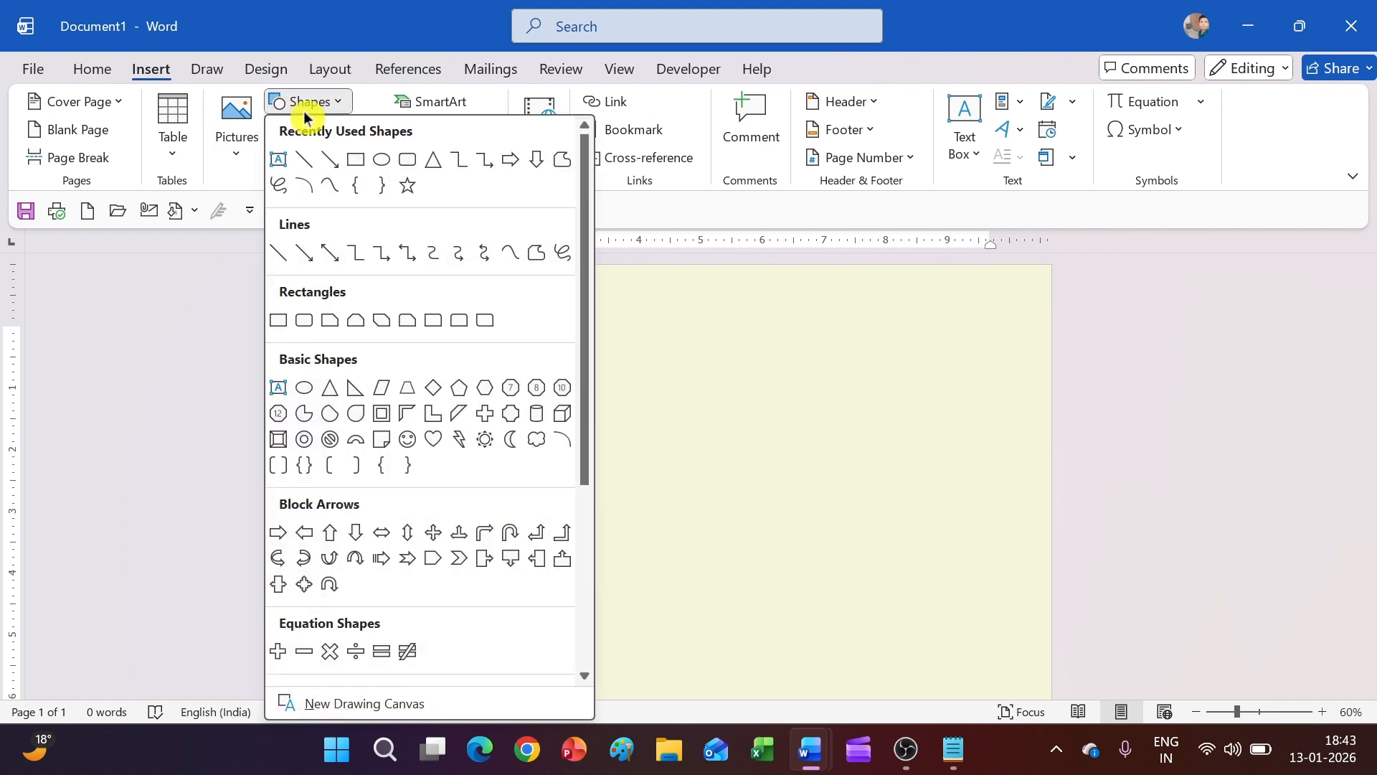
{"action": "left_click", "coordinate": [411, 414]}
{"action": "left_click_drag", "start_coordinate": [412, 326], "coordinate": [664, 601]}
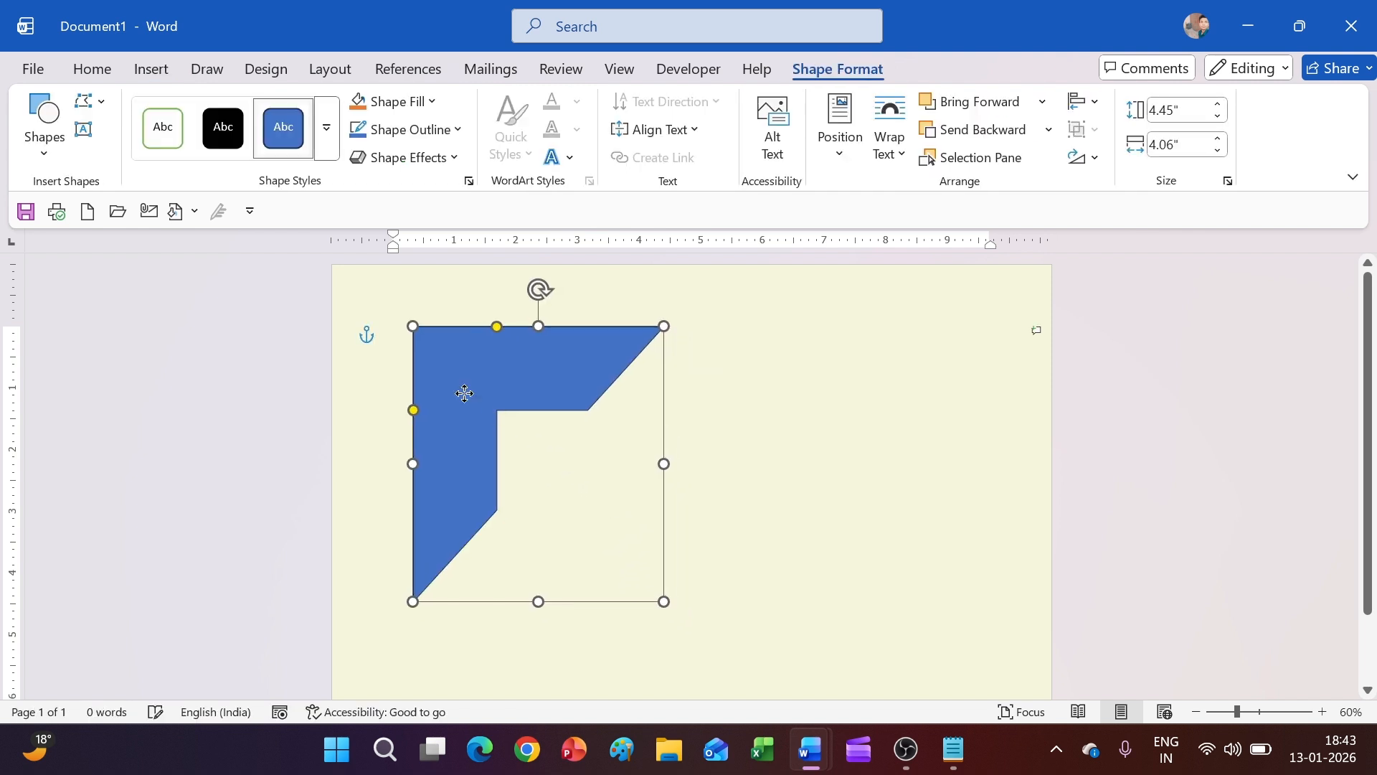
{"action": "left_click_drag", "start_coordinate": [465, 393], "coordinate": [381, 330]}
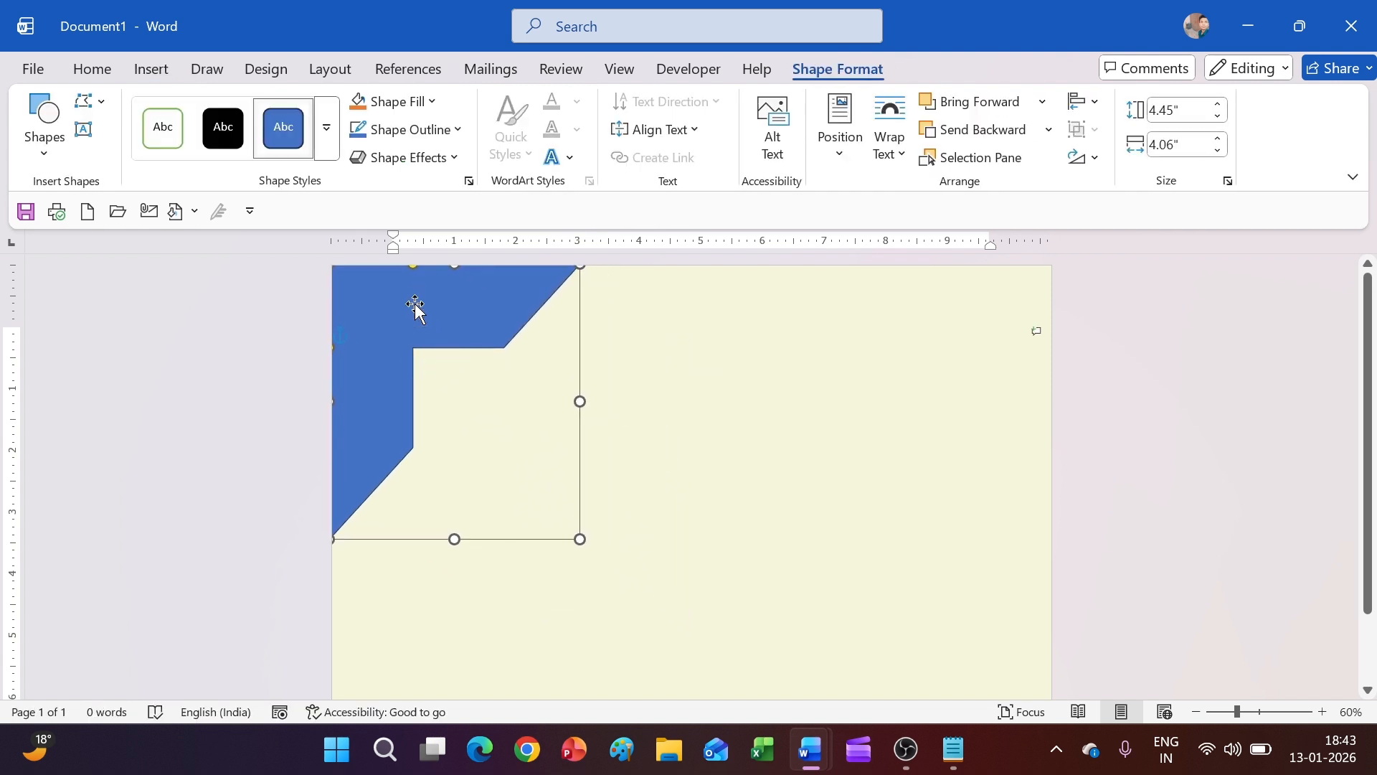
{"action": "left_click_drag", "start_coordinate": [400, 391], "coordinate": [427, 434]}
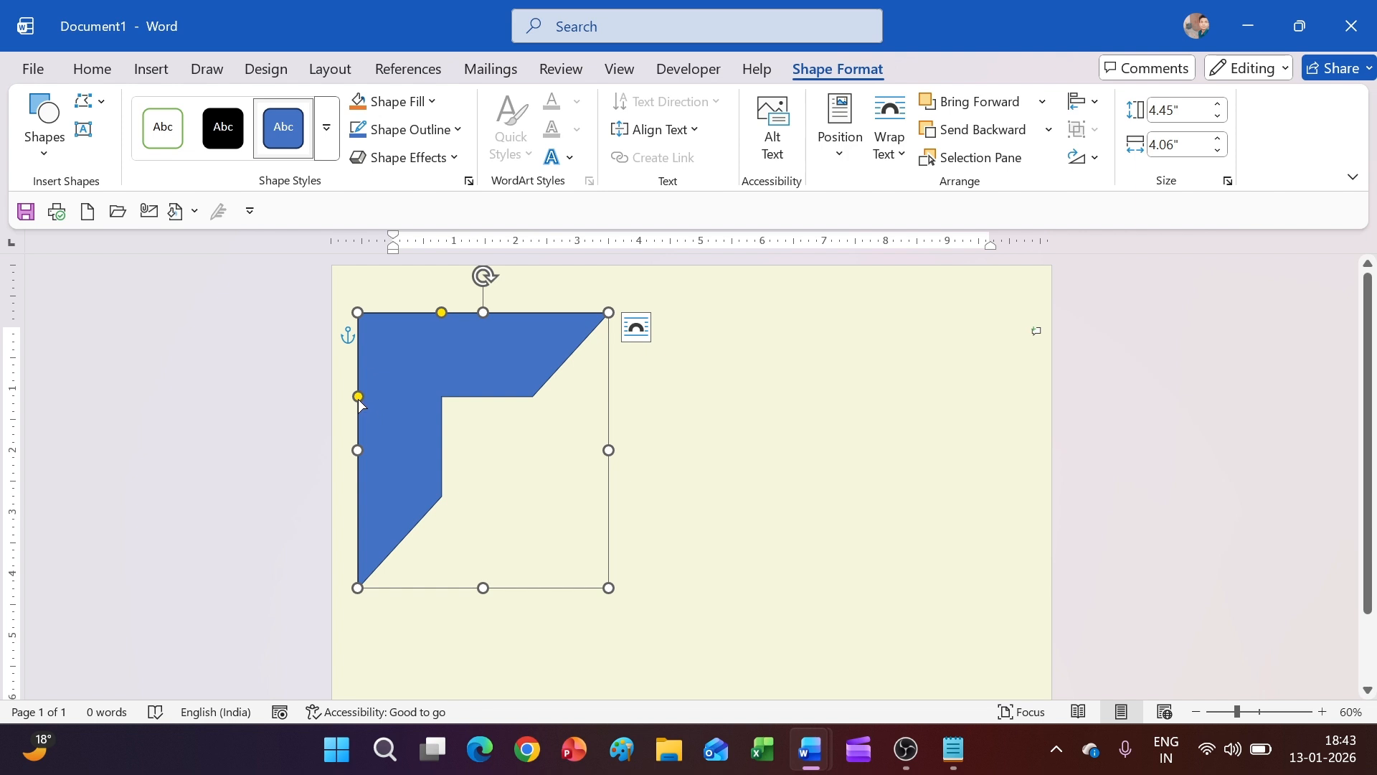
Thin the half frame's horizontal and vertical arms with its adjustment handles
{"action": "left_click_drag", "start_coordinate": [359, 396], "coordinate": [358, 350]}
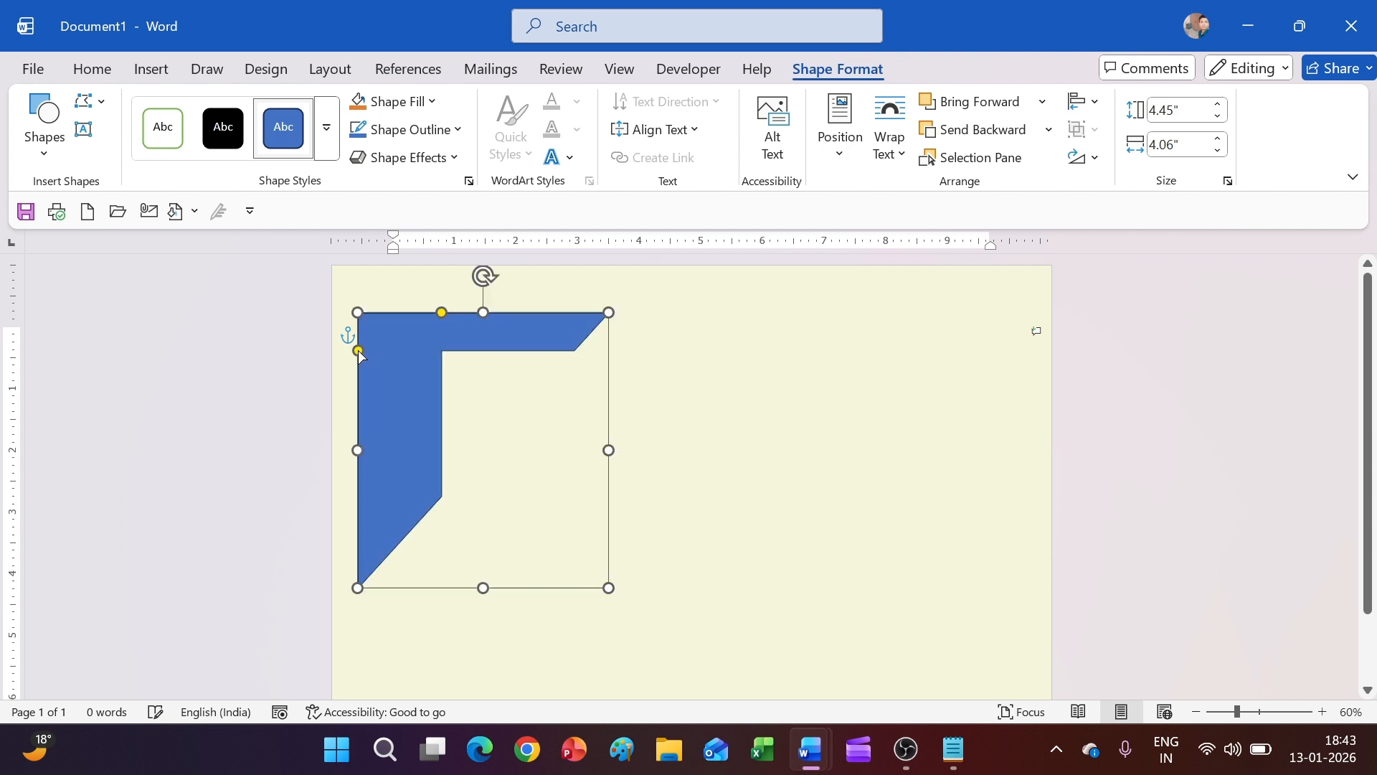
{"action": "left_click_drag", "start_coordinate": [443, 316], "coordinate": [370, 293]}
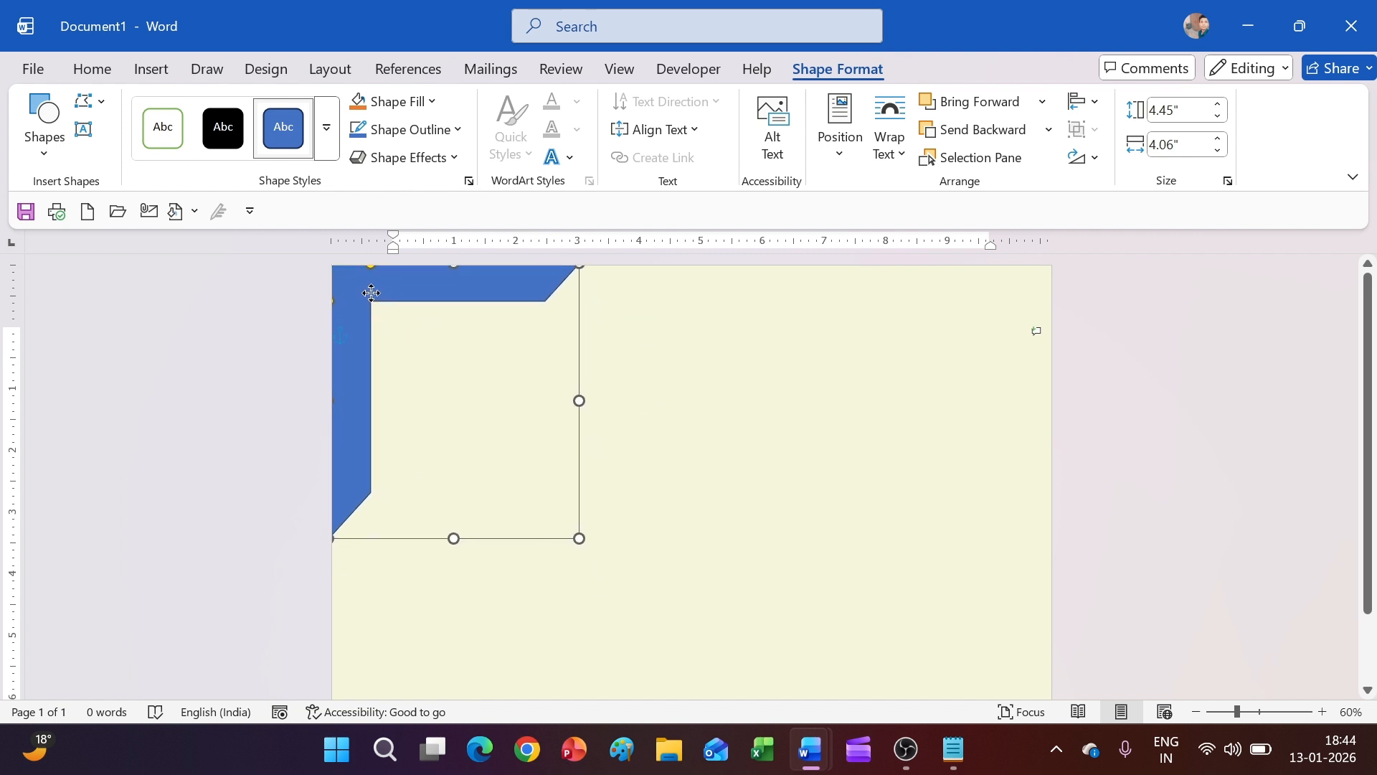
{"action": "left_click", "coordinate": [405, 103]}
Fill the half frame with navy hex #1E3653
{"action": "left_click", "coordinate": [411, 566]}
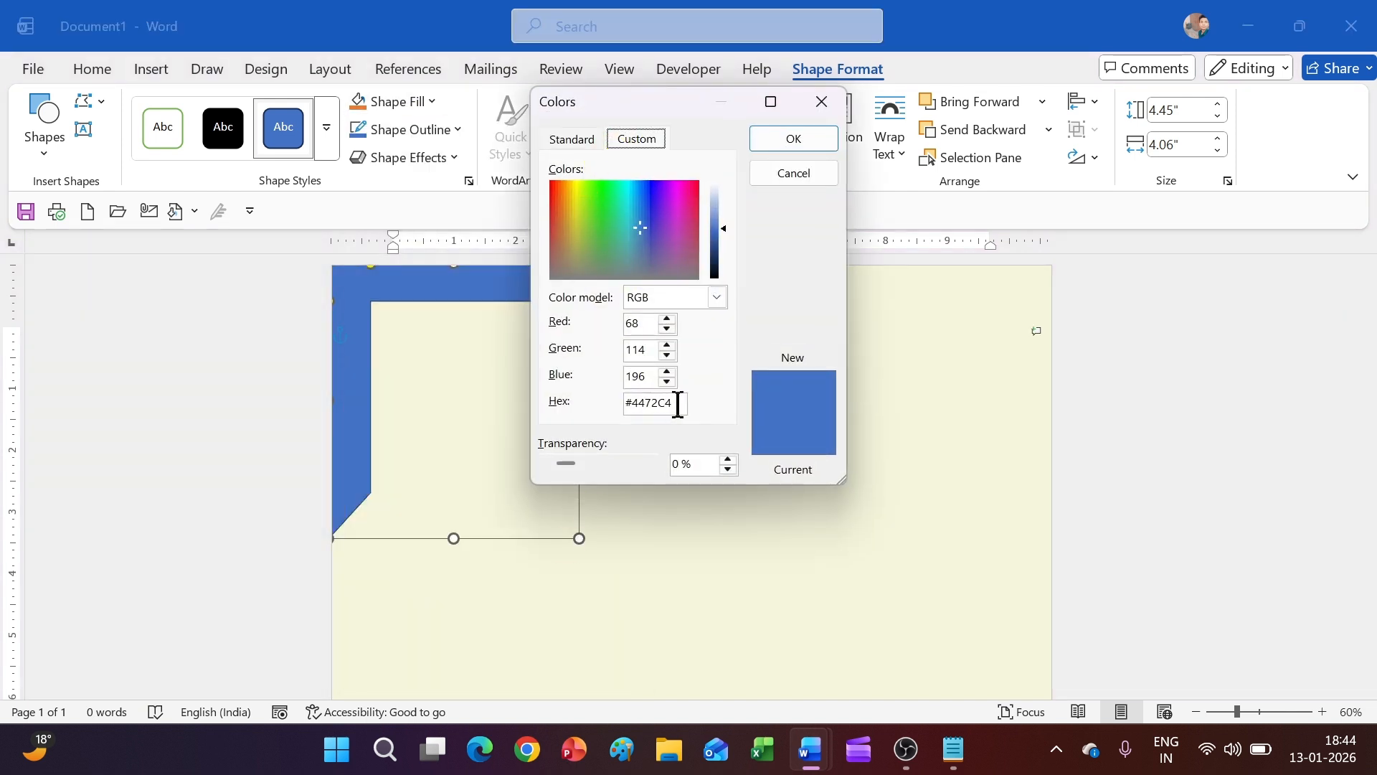
{"action": "left_click_drag", "start_coordinate": [677, 403], "coordinate": [630, 407]}
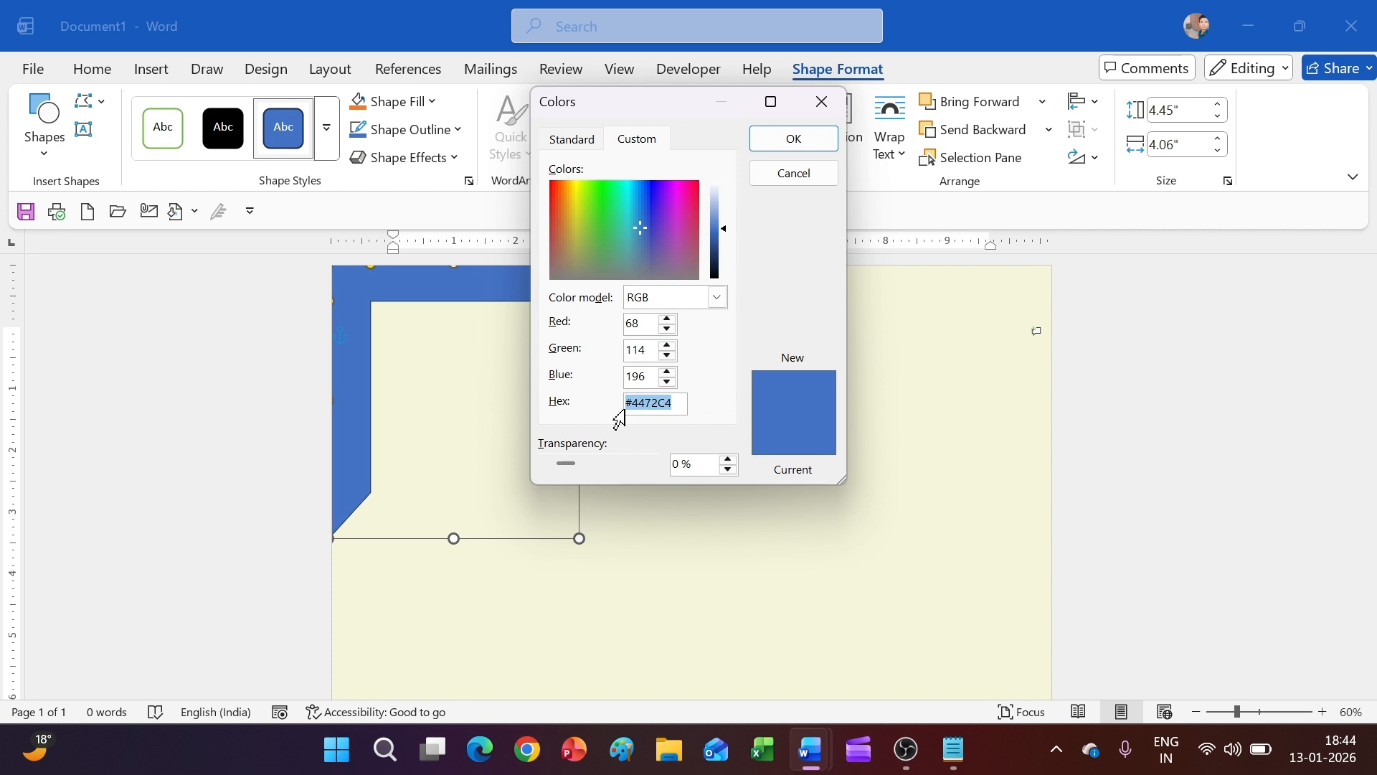
{"action": "left_click", "coordinate": [953, 749]}
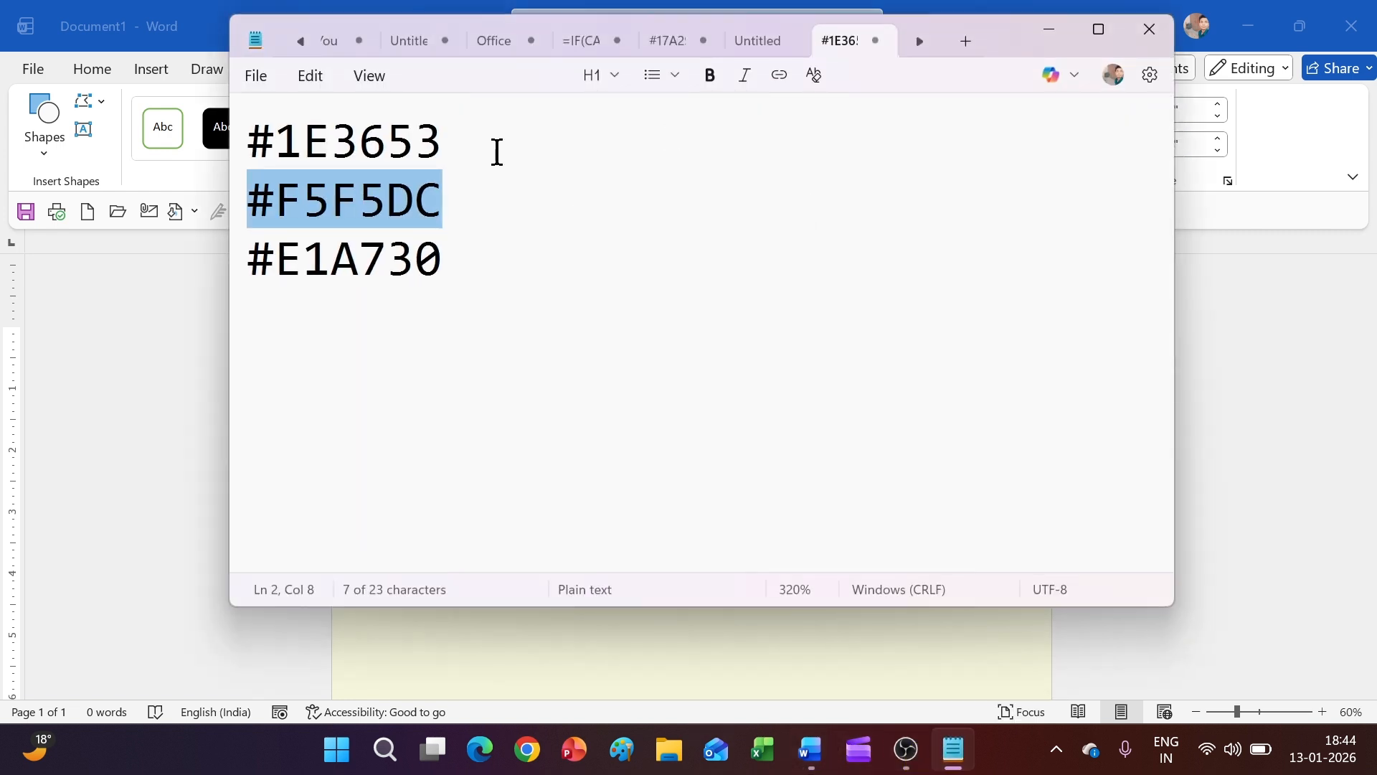
{"action": "left_click_drag", "start_coordinate": [497, 151], "coordinate": [252, 151]}
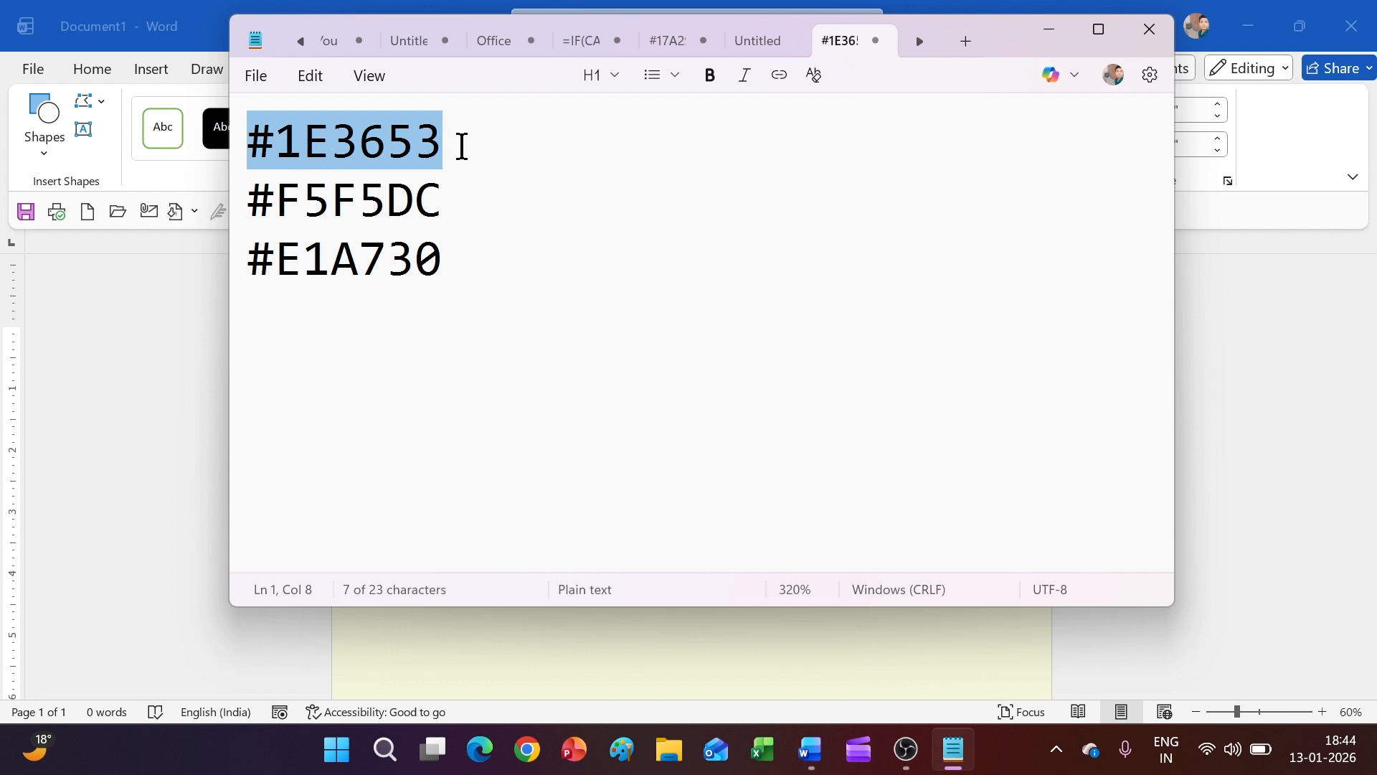
{"action": "left_click", "coordinate": [1048, 29]}
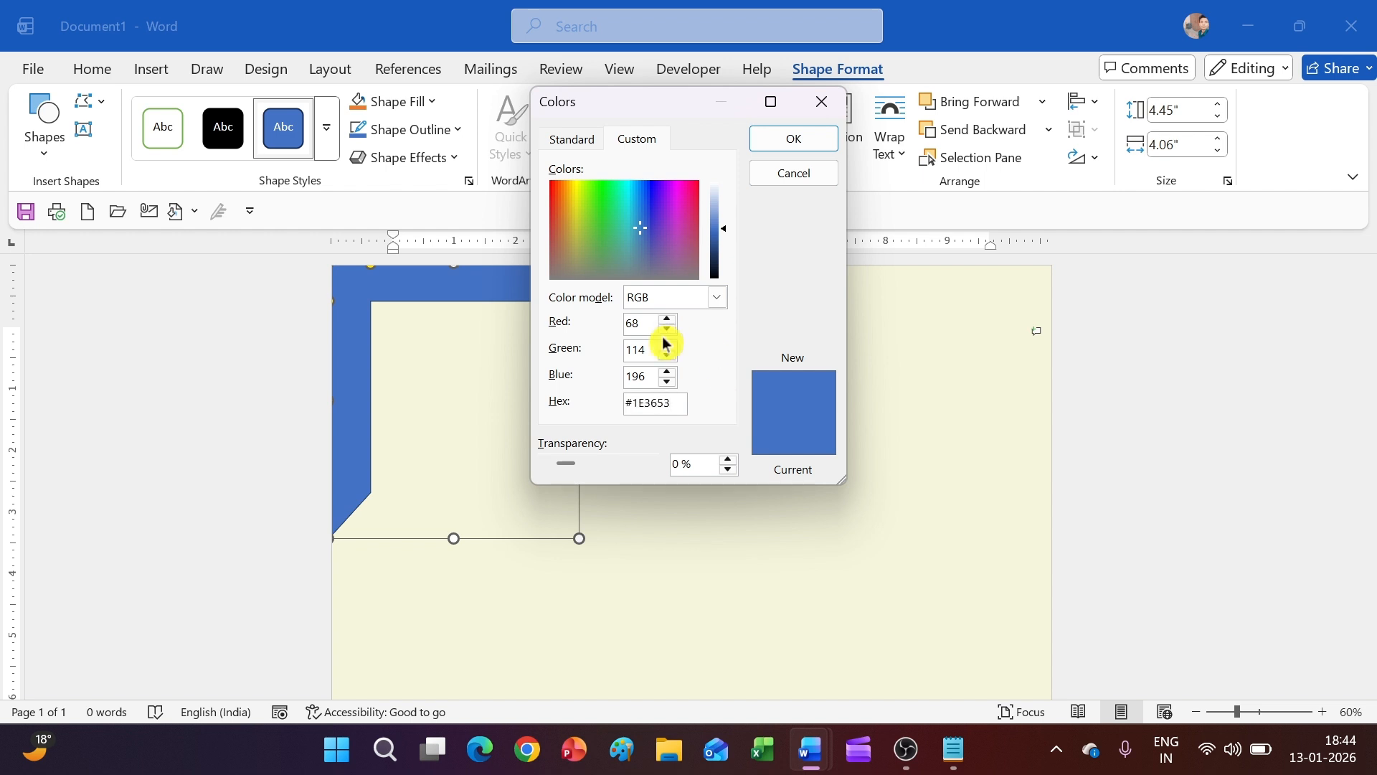
{"action": "left_click", "coordinate": [643, 329]}
{"action": "left_click", "coordinate": [768, 139]}
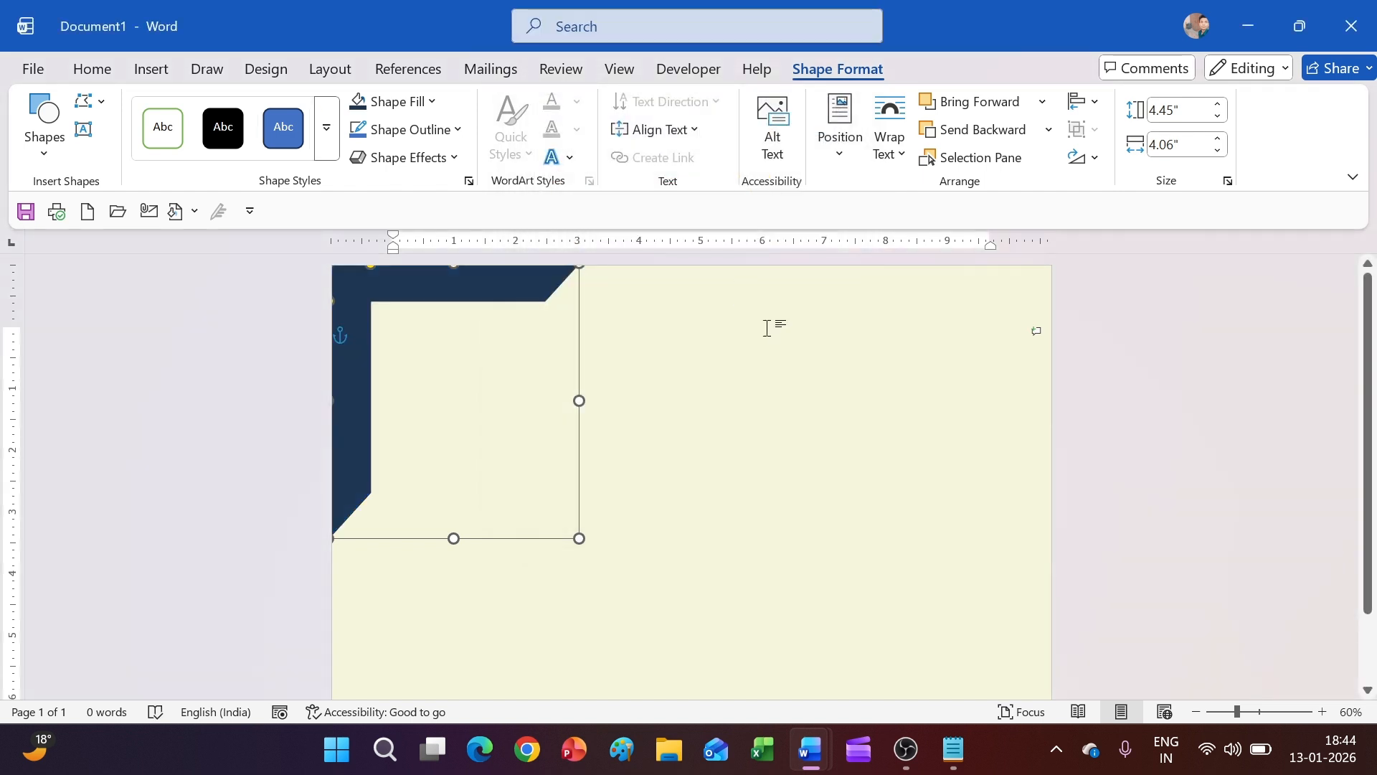
Remove the half frame's outline
{"action": "left_click", "coordinate": [452, 132]}
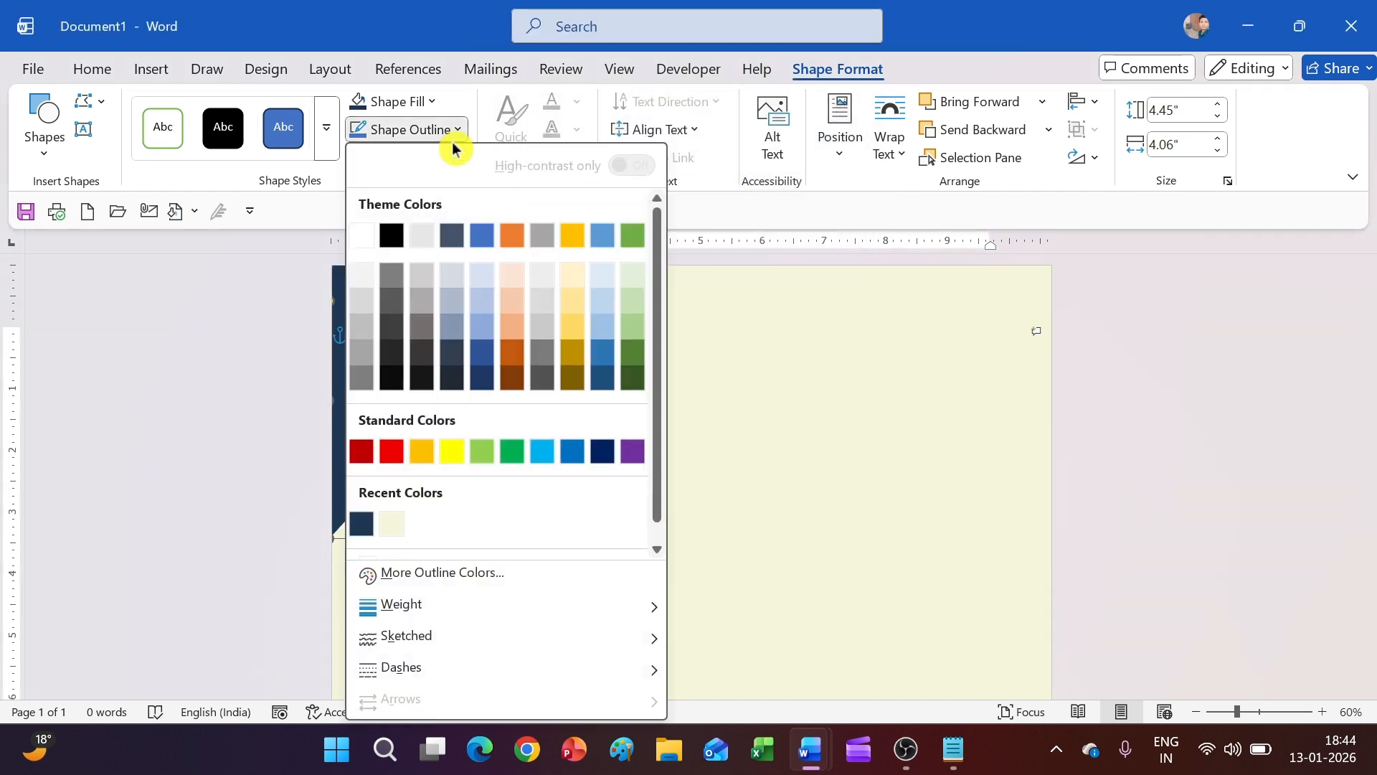
{"action": "scroll", "coordinate": [439, 549], "scroll_direction": "down", "scroll_amount": 1}
{"action": "left_click", "coordinate": [437, 542]}
{"action": "left_click", "coordinate": [627, 492]}
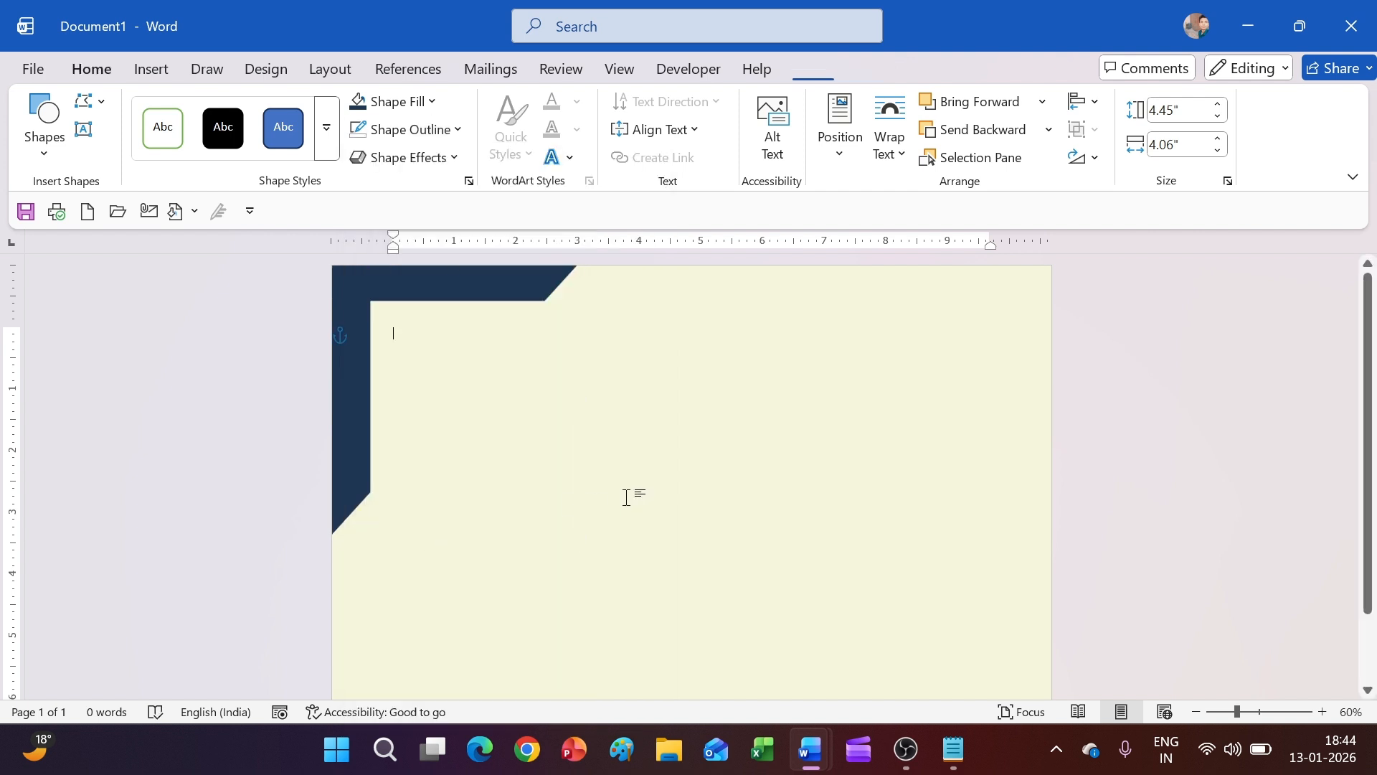
Duplicate the navy corner piece with Ctrl+D and rotate the copy toward the opposite corner
{"action": "left_click", "coordinate": [360, 303]}
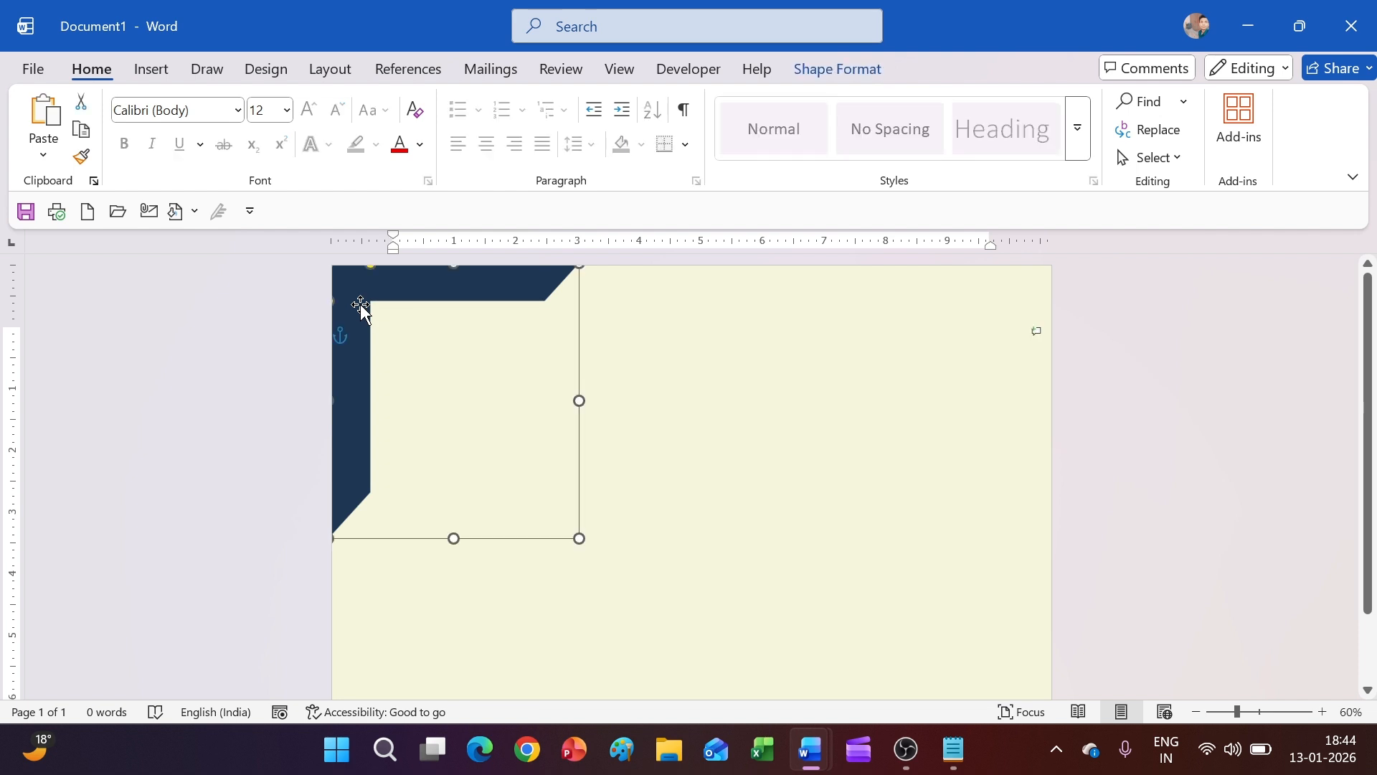
{"action": "key", "text": "ctrl+d"}
{"action": "left_click_drag", "start_coordinate": [367, 433], "coordinate": [549, 496]}
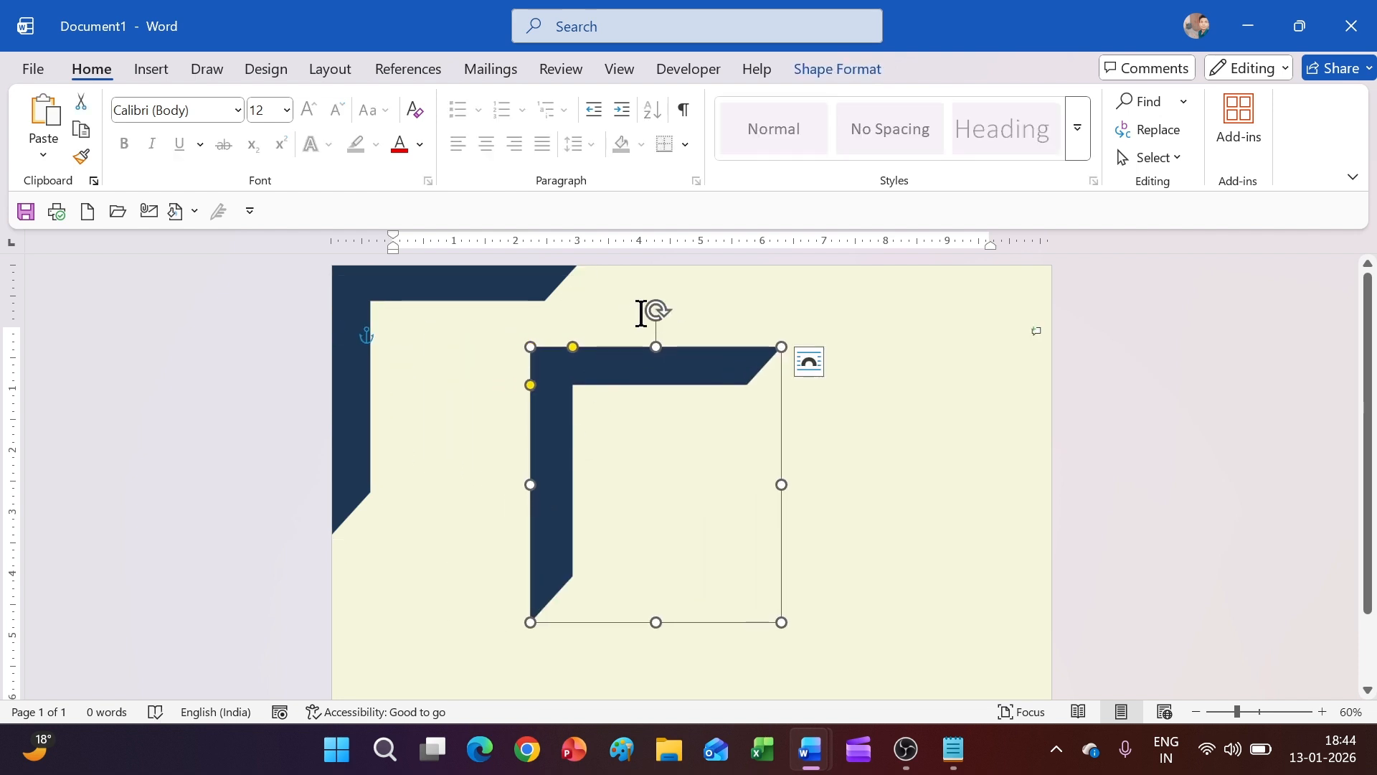
{"action": "left_click_drag", "start_coordinate": [654, 311], "coordinate": [995, 614]}
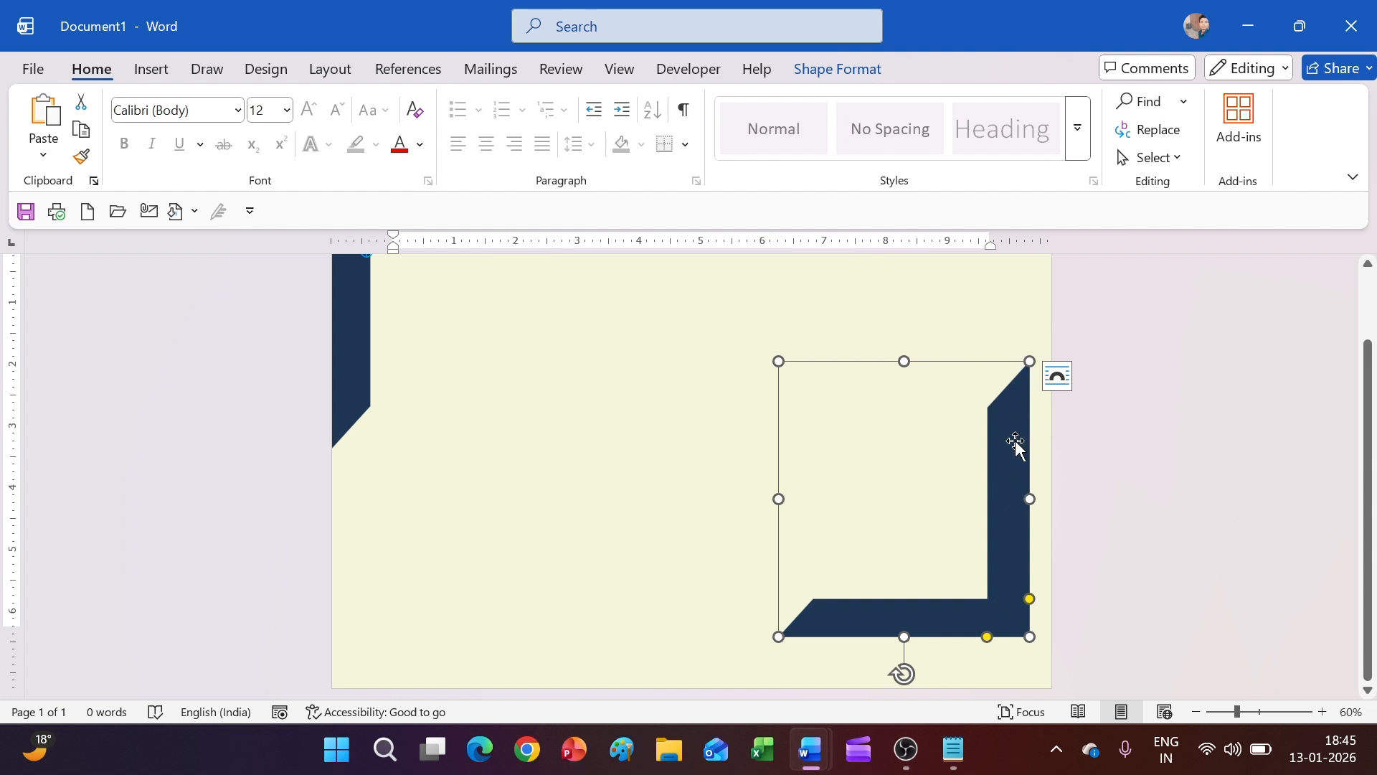
{"action": "scroll", "coordinate": [1018, 445], "scroll_direction": "up", "scroll_amount": 3}
{"action": "left_click_drag", "start_coordinate": [1018, 495], "coordinate": [1035, 462]}
{"action": "scroll", "coordinate": [1003, 462], "scroll_direction": "down", "scroll_amount": 3}
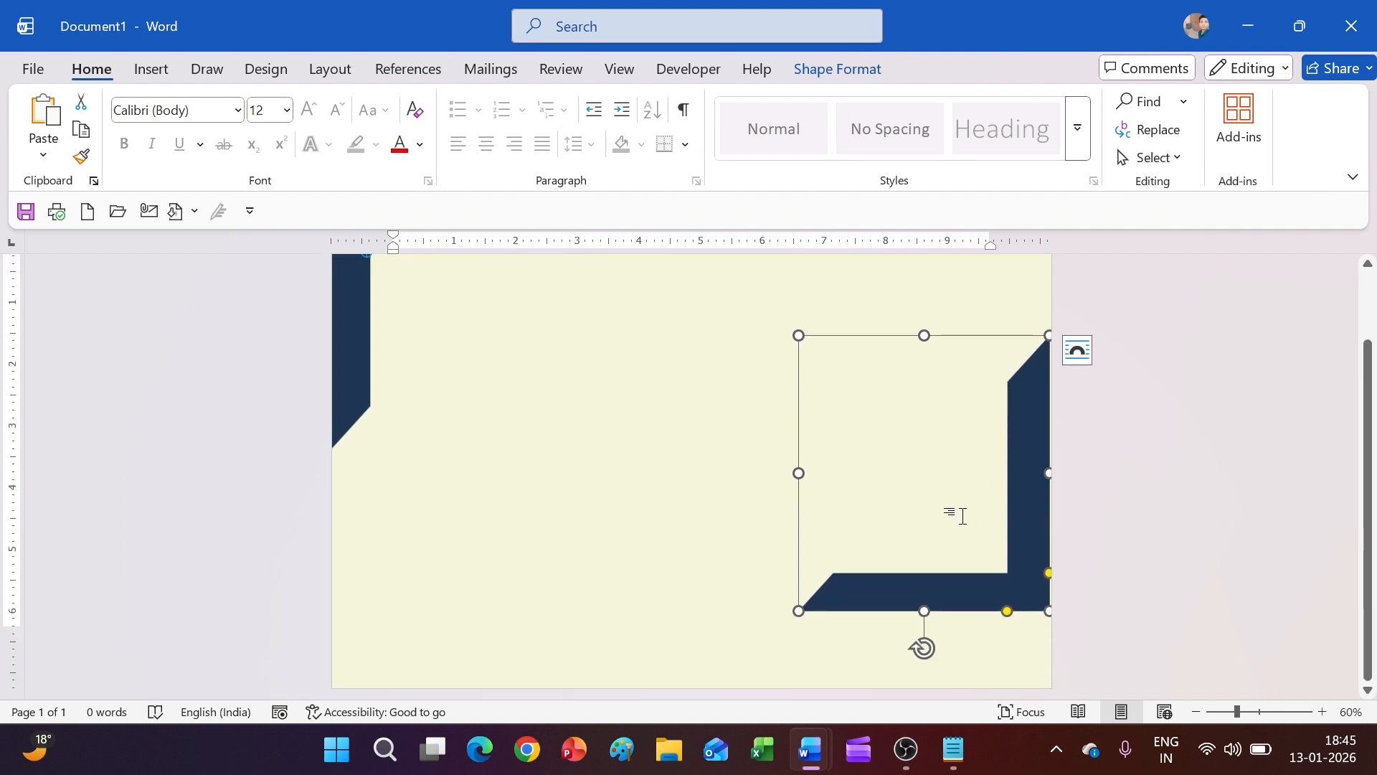
Enlarge the copy to about 6.45 by 7.46 inches and narrow its vertical bar
{"action": "left_click_drag", "start_coordinate": [797, 610], "coordinate": [775, 696]}
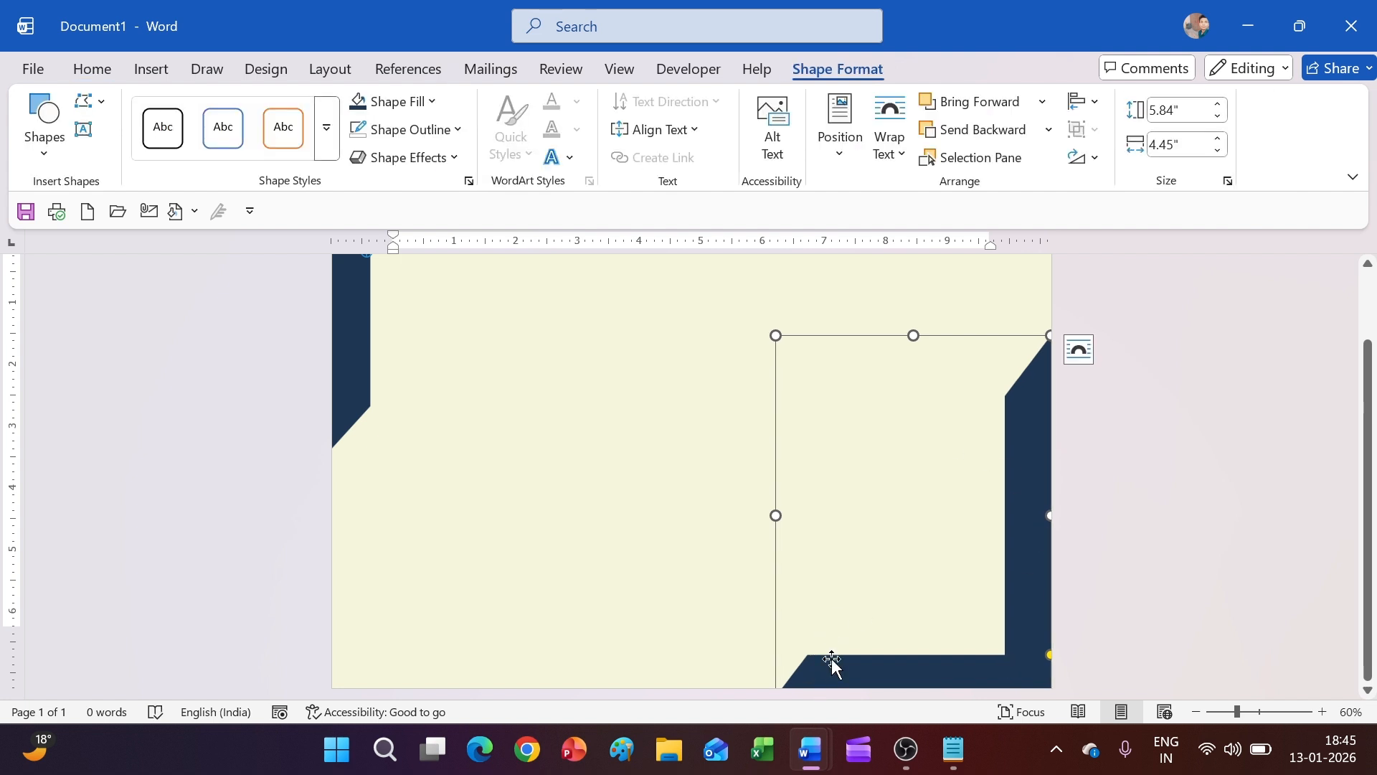
{"action": "left_click_drag", "start_coordinate": [831, 659], "coordinate": [826, 615]}
{"action": "left_click_drag", "start_coordinate": [775, 655], "coordinate": [590, 687]}
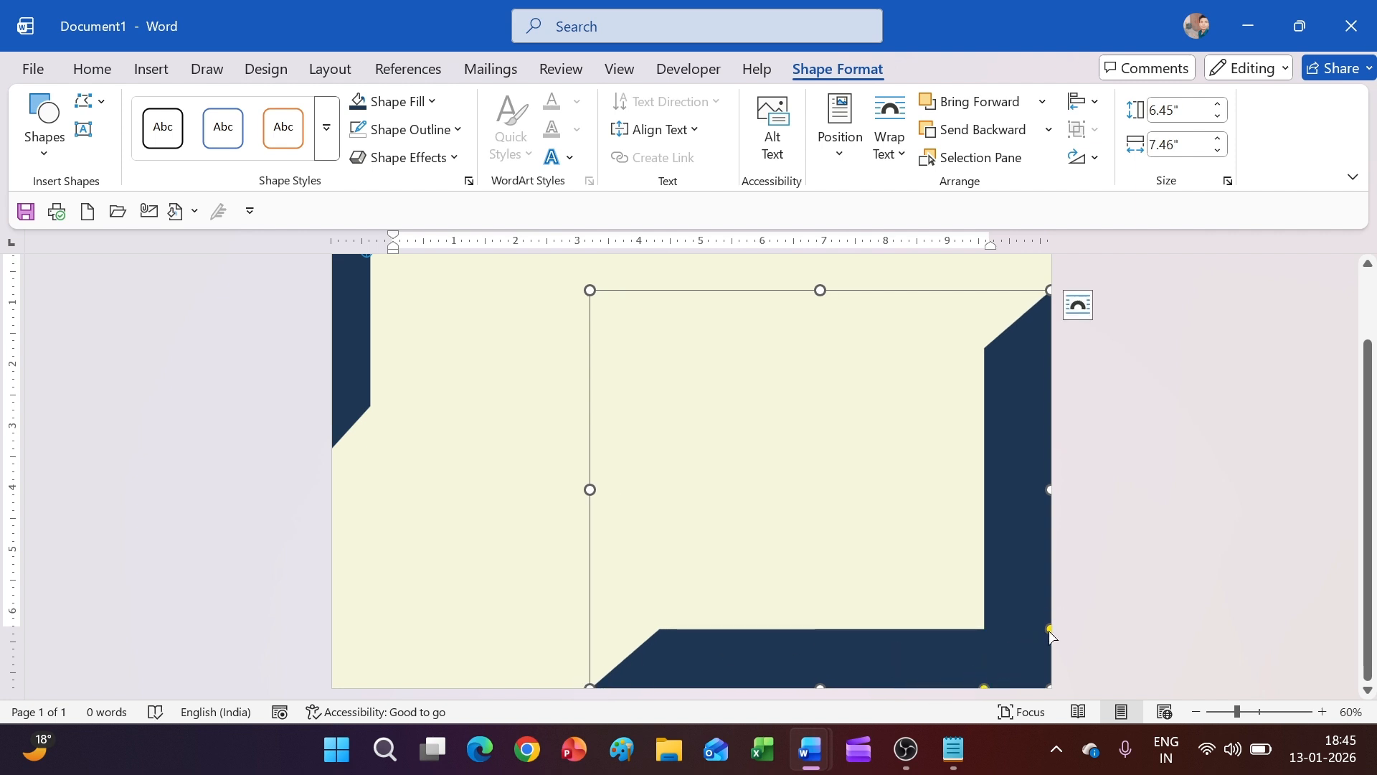
{"action": "mouse_move", "coordinate": [1033, 643]}
{"action": "left_mouse_down"}
{"action": "mouse_move", "coordinate": [981, 640]}
{"action": "mouse_move", "coordinate": [1041, 637]}
{"action": "left_mouse_up"}
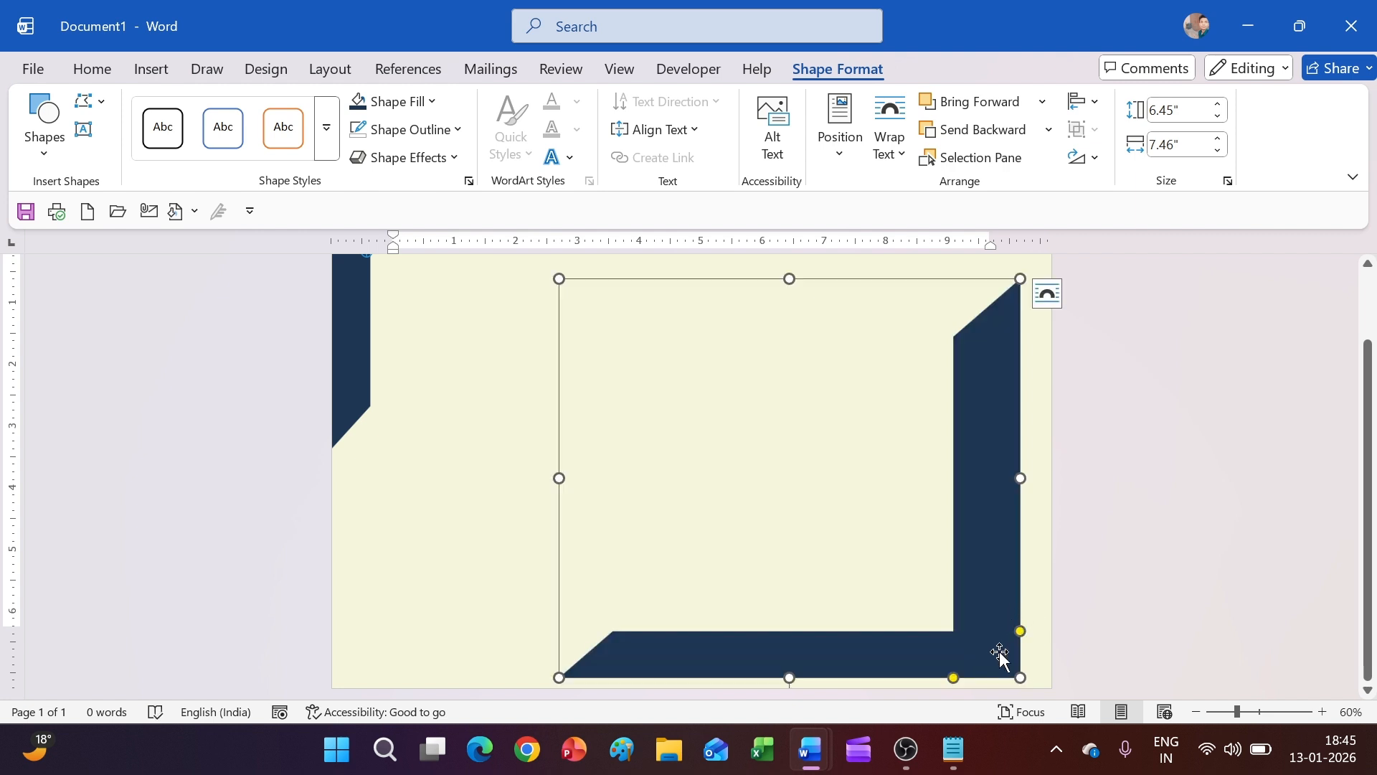
{"action": "left_click_drag", "start_coordinate": [954, 678], "coordinate": [973, 680]}
{"action": "left_click_drag", "start_coordinate": [972, 661], "coordinate": [1003, 675]}
Nudge and reposition the copy until it sits snugly in the page's bottom-right corner
{"action": "key", "text": "Right"}
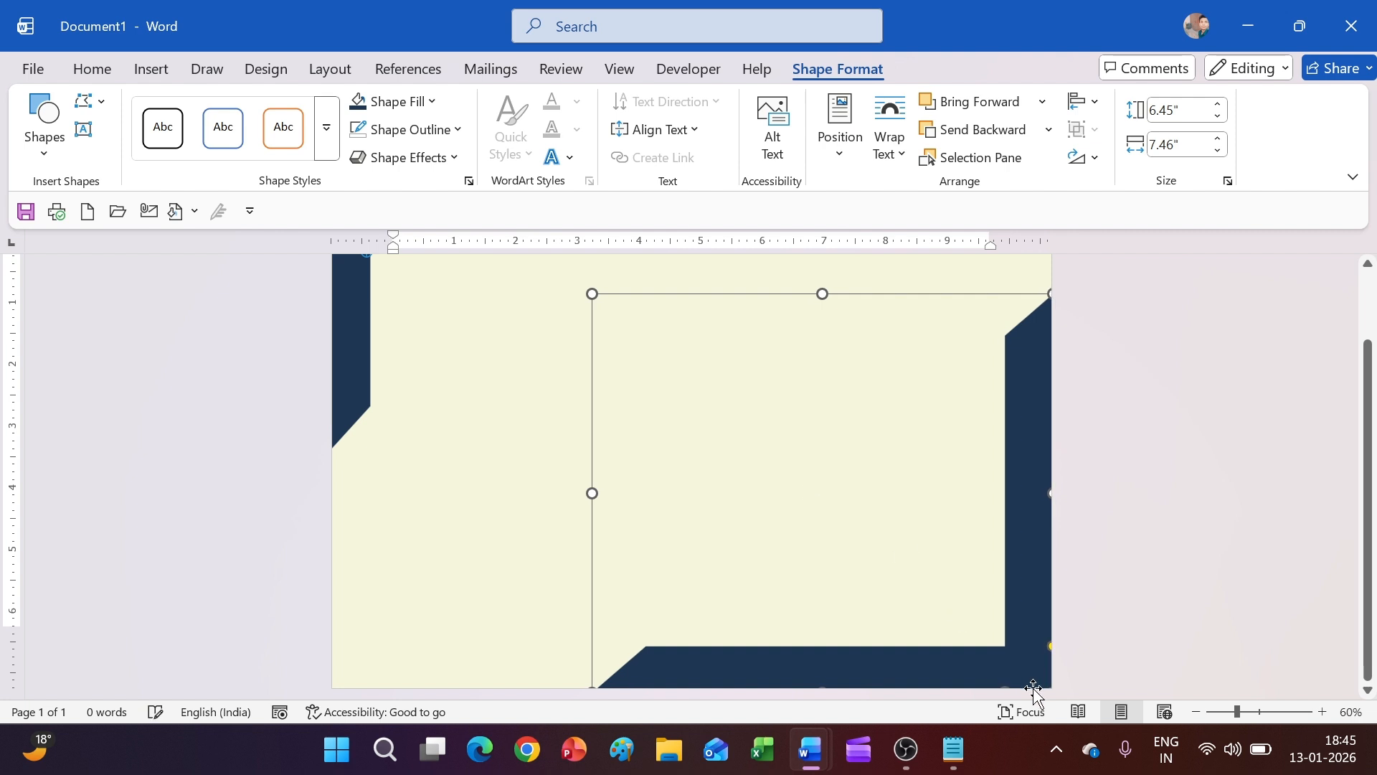
{"action": "key", "text": "Down"}
{"action": "key", "text": "Down"}
{"action": "key", "text": "Down"}
{"action": "key", "text": "Down"}
{"action": "key", "text": "Down"}
{"action": "key", "text": "Down"}
{"action": "key", "text": "Down"}
{"action": "key", "text": "Down"}
{"action": "key", "text": "Down"}
{"action": "key", "text": "Down"}
{"action": "key", "text": "Down"}
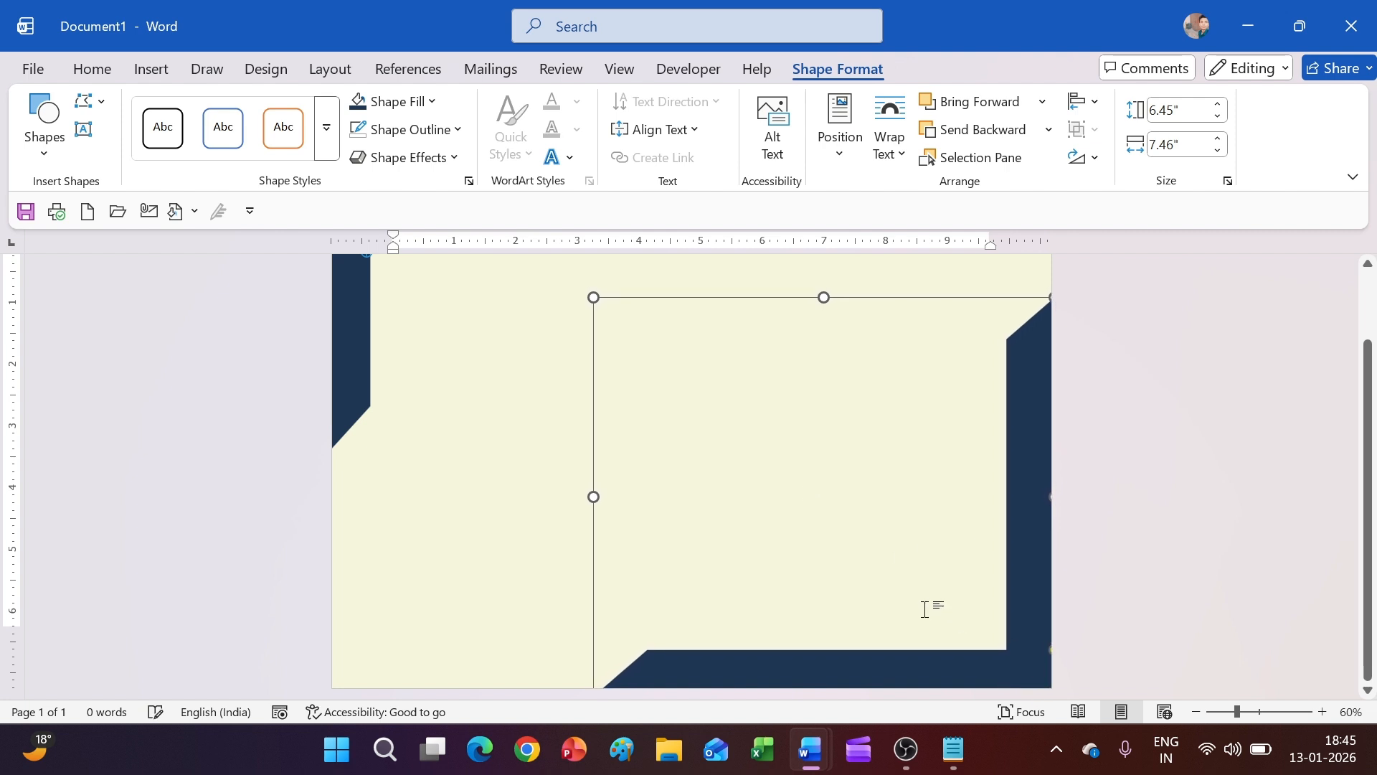
{"action": "key", "text": "Up"}
{"action": "key", "text": "Up"}
{"action": "key", "text": "Up"}
{"action": "key", "text": "Up"}
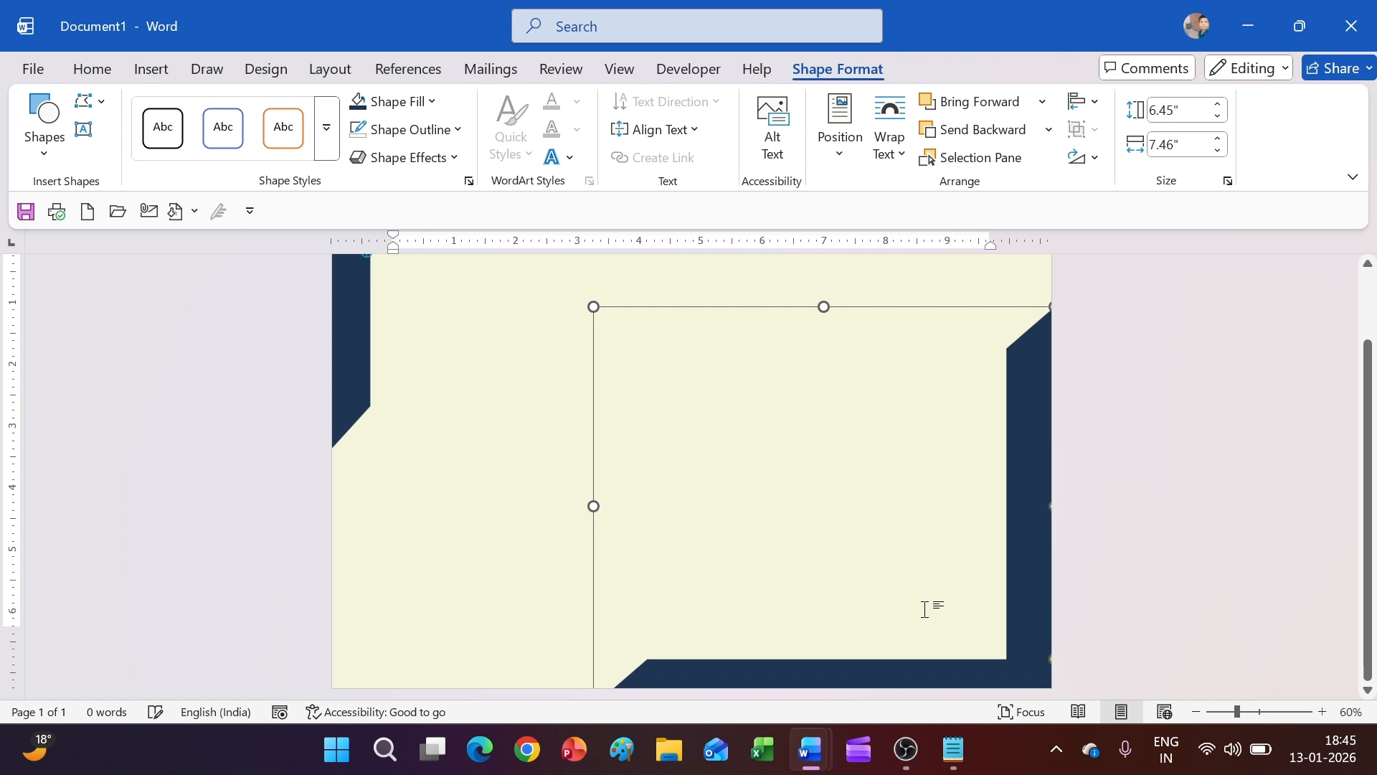
{"action": "key", "text": "Right"}
{"action": "left_click", "coordinate": [904, 572]}
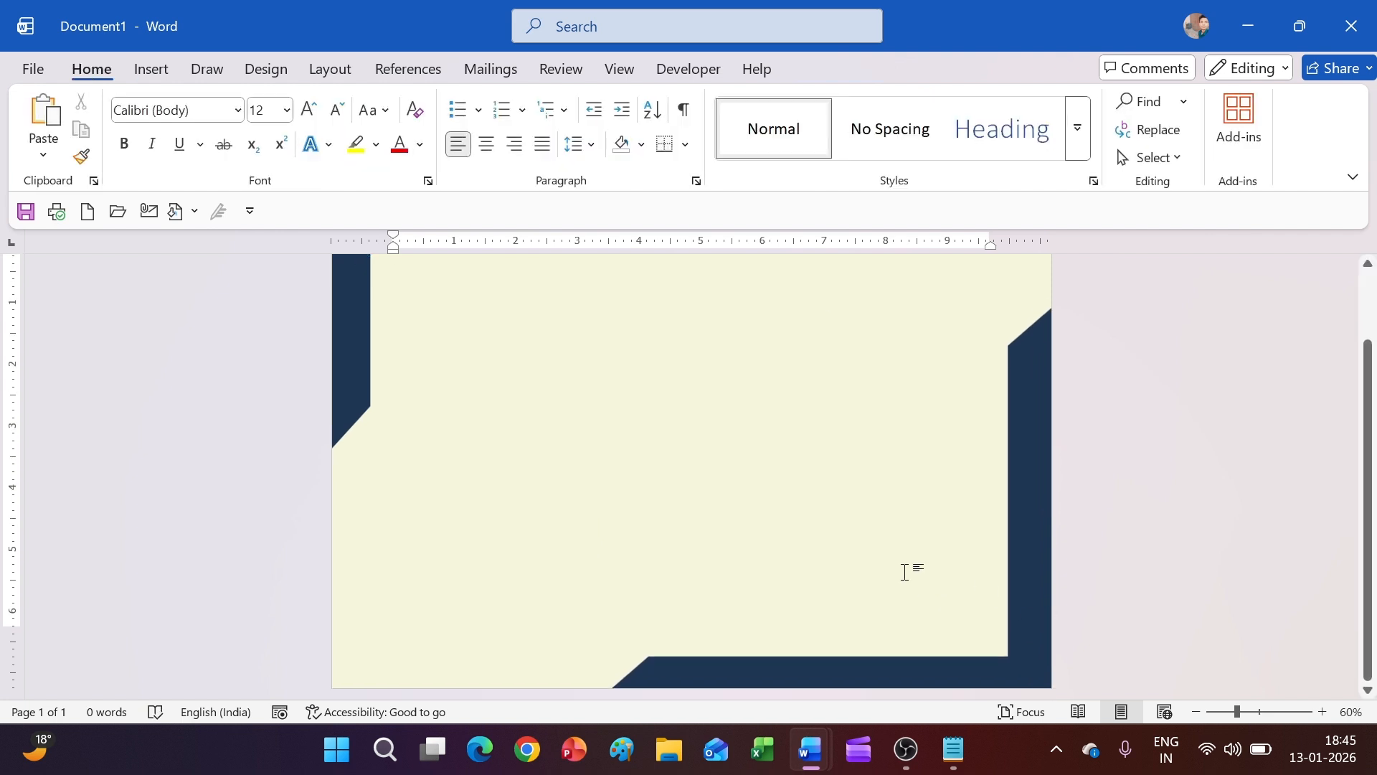
{"action": "left_click", "coordinate": [1011, 617]}
{"action": "left_click_drag", "start_coordinate": [1002, 547], "coordinate": [922, 522]}
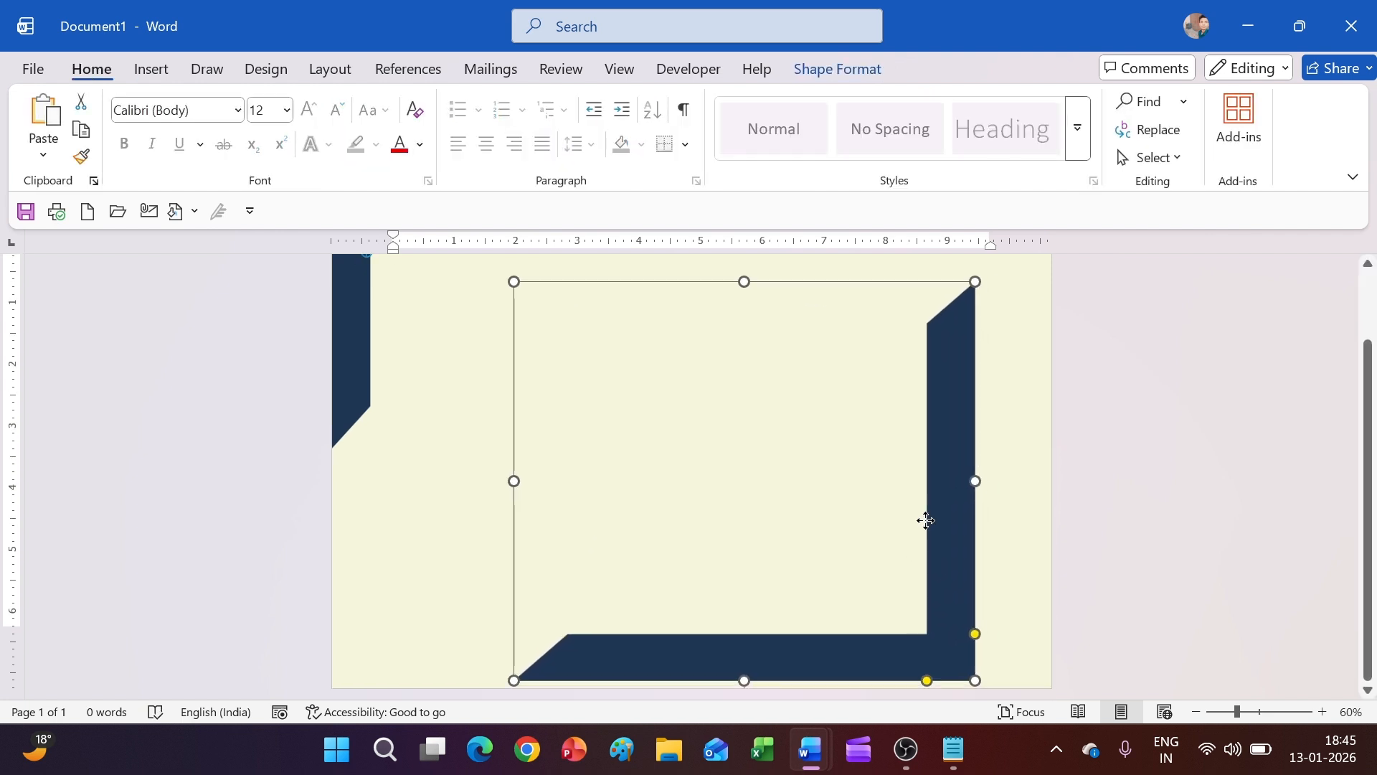
{"action": "left_click_drag", "start_coordinate": [927, 682], "coordinate": [1015, 666]}
{"action": "left_click", "coordinate": [452, 375]}
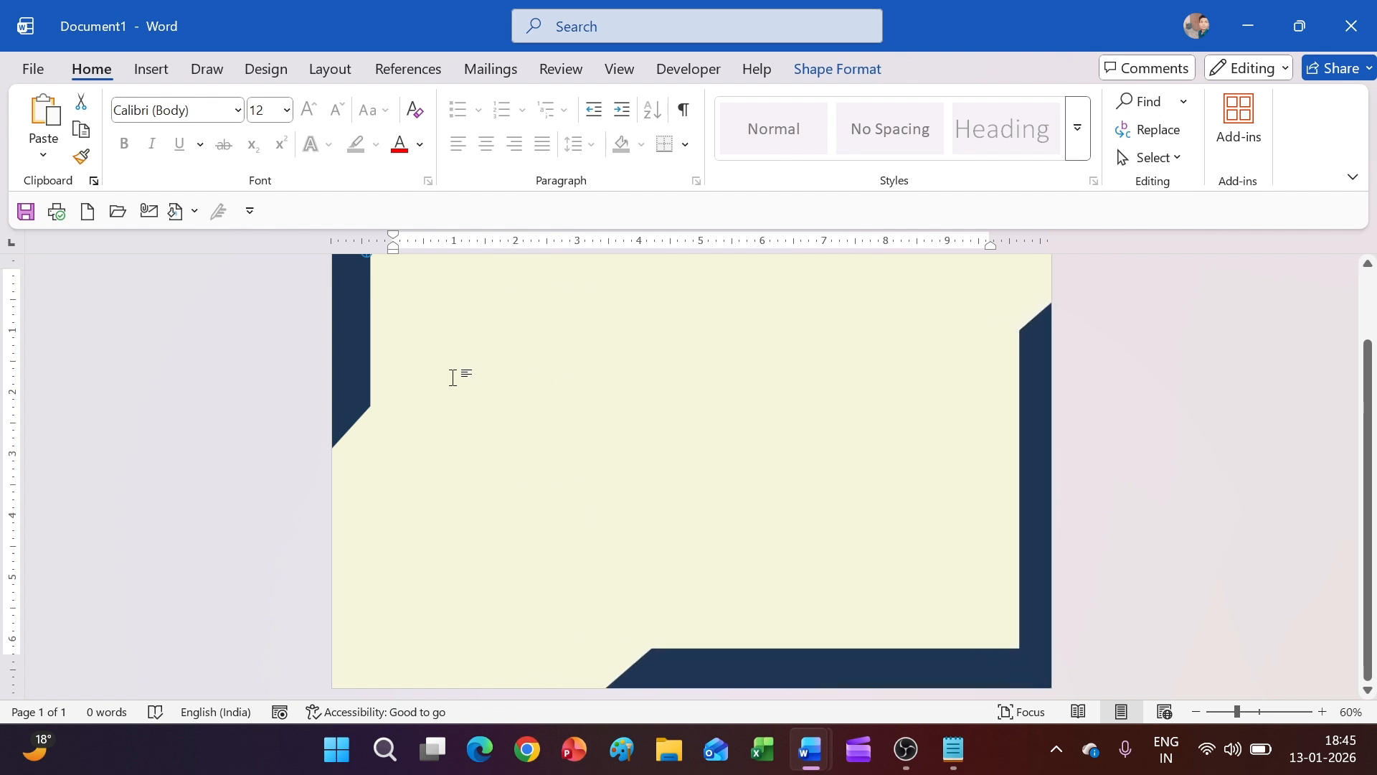
Draw a thin rectangle 6.64 inches wide flush against the page's top edge
{"action": "left_click", "coordinate": [156, 71]}
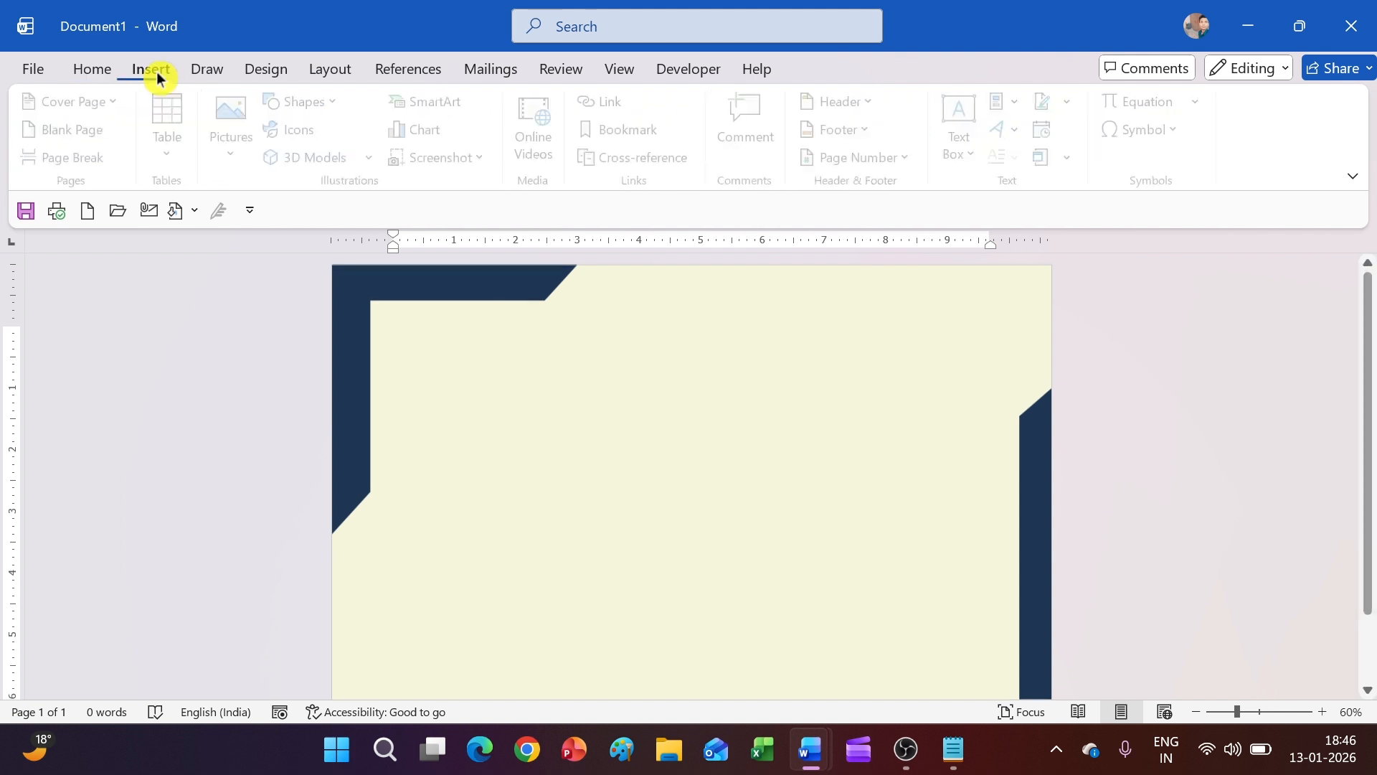
{"action": "left_click", "coordinate": [308, 102]}
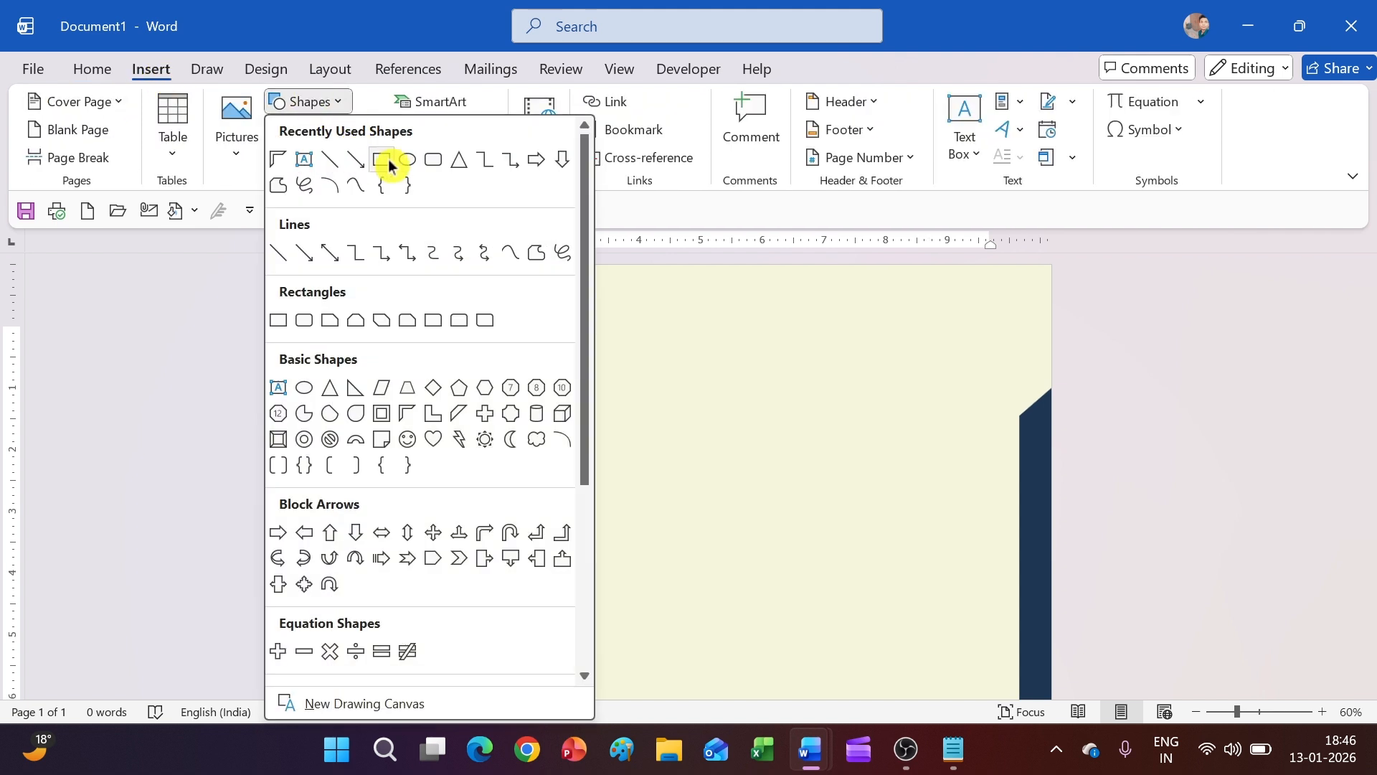
{"action": "left_click", "coordinate": [390, 164]}
{"action": "left_click_drag", "start_coordinate": [642, 308], "coordinate": [965, 345]}
{"action": "left_click_drag", "start_coordinate": [852, 338], "coordinate": [932, 286]}
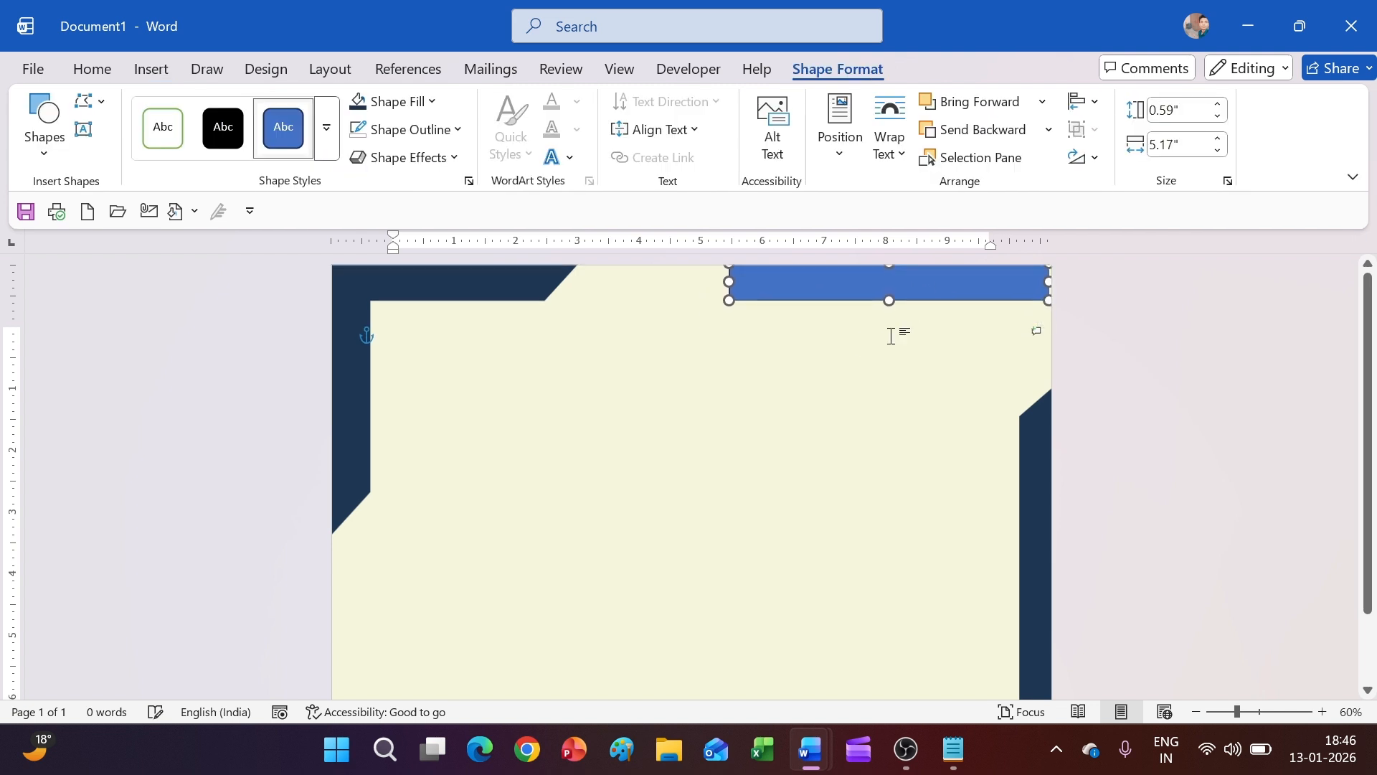
{"action": "left_click_drag", "start_coordinate": [723, 281], "coordinate": [639, 282]}
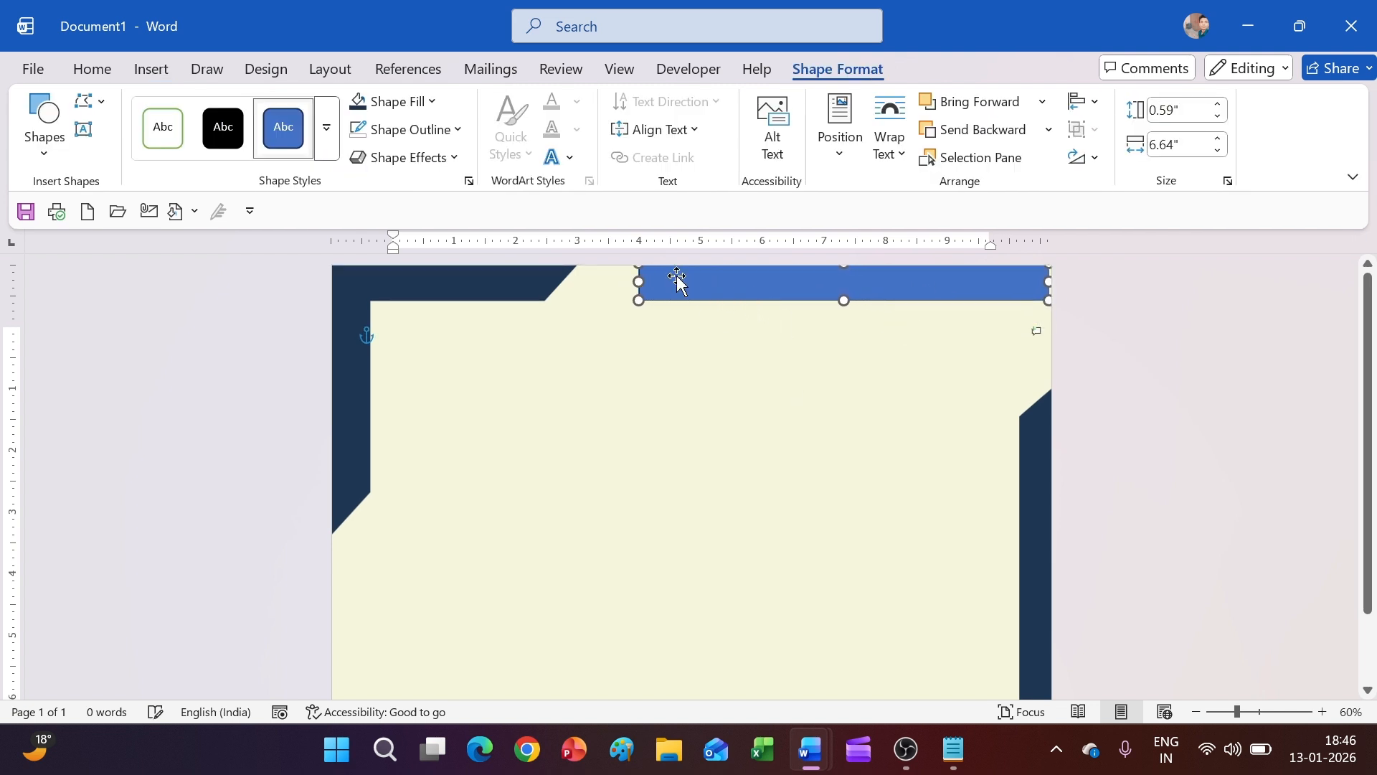
{"action": "key", "text": "Up"}
{"action": "key", "text": "Up"}
{"action": "key", "text": "Up"}
{"action": "key", "text": "Right"}
{"action": "key", "text": "Right"}
{"action": "key", "text": "Right"}
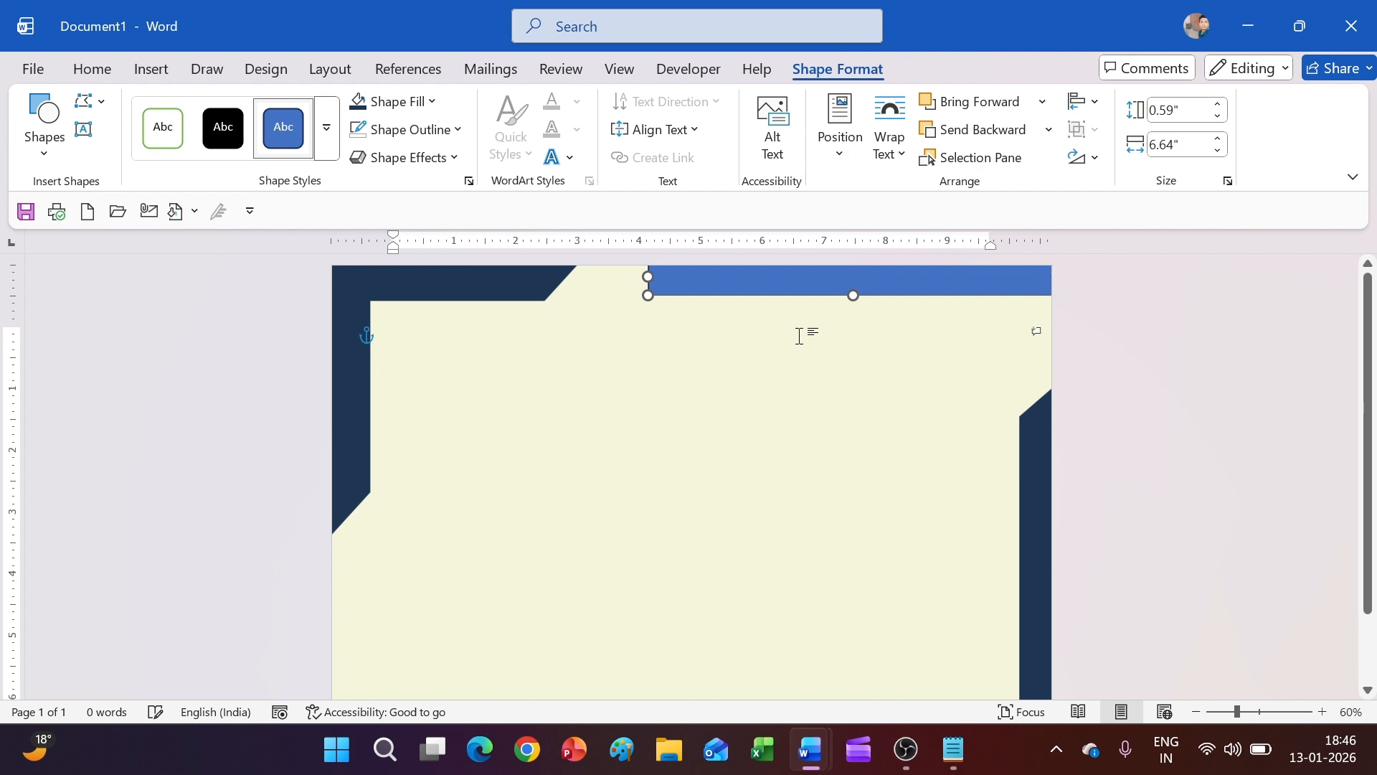
{"action": "scroll", "coordinate": [753, 495], "scroll_direction": "up", "scroll_amount": 8}
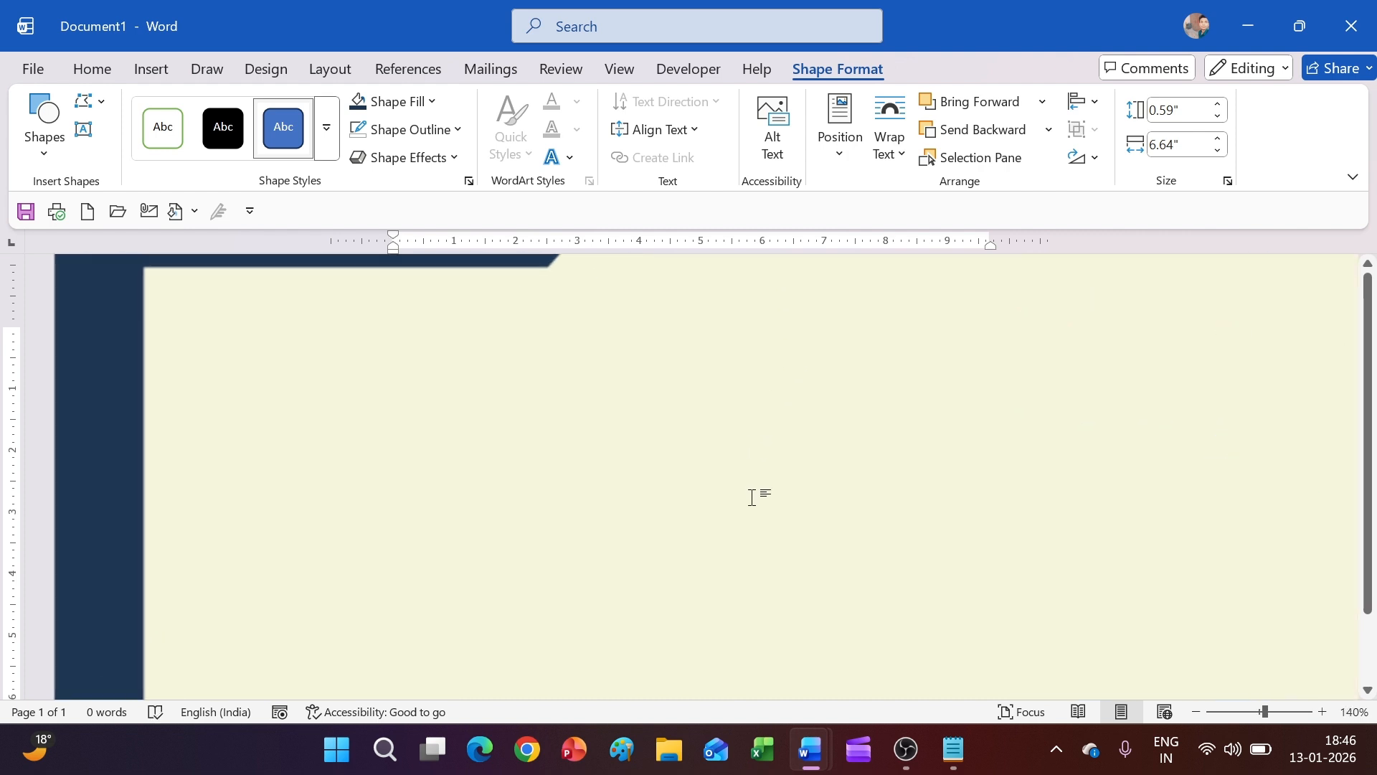
{"action": "left_click_drag", "start_coordinate": [878, 693], "coordinate": [1191, 687]}
{"action": "key", "text": "Up"}
{"action": "key", "text": "Up"}
{"action": "key", "text": "Up"}
{"action": "key", "text": "Up"}
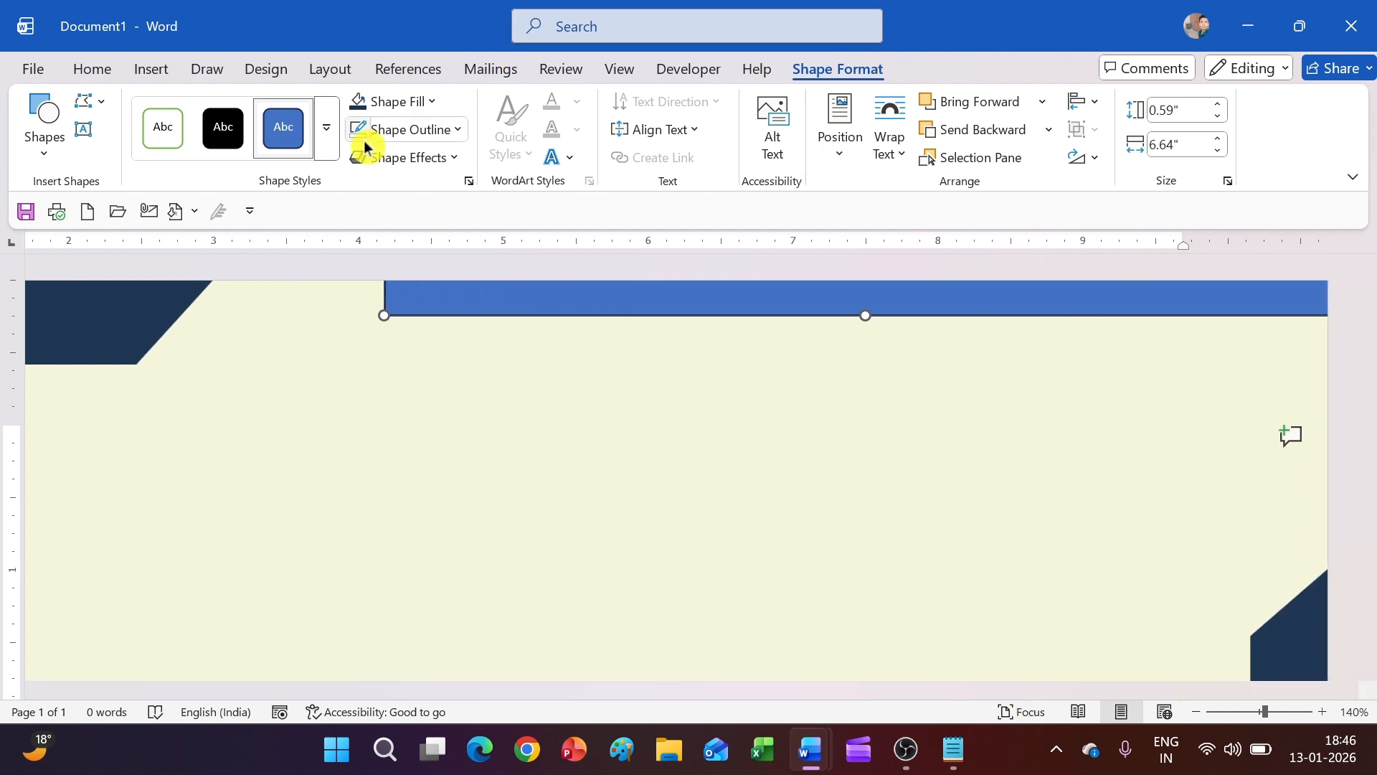
Fill the rectangle with gold hex #E1A730
{"action": "left_click", "coordinate": [412, 101]}
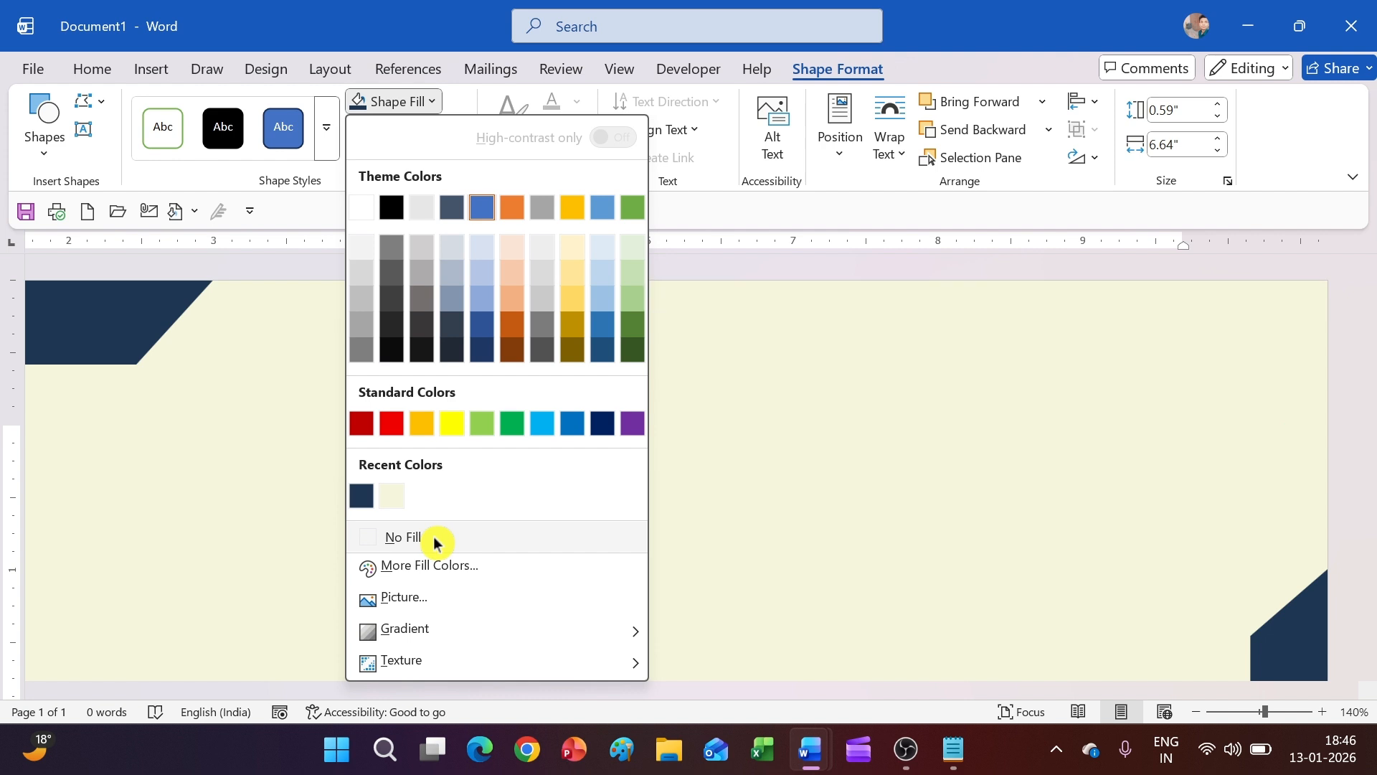
{"action": "left_click", "coordinate": [429, 566]}
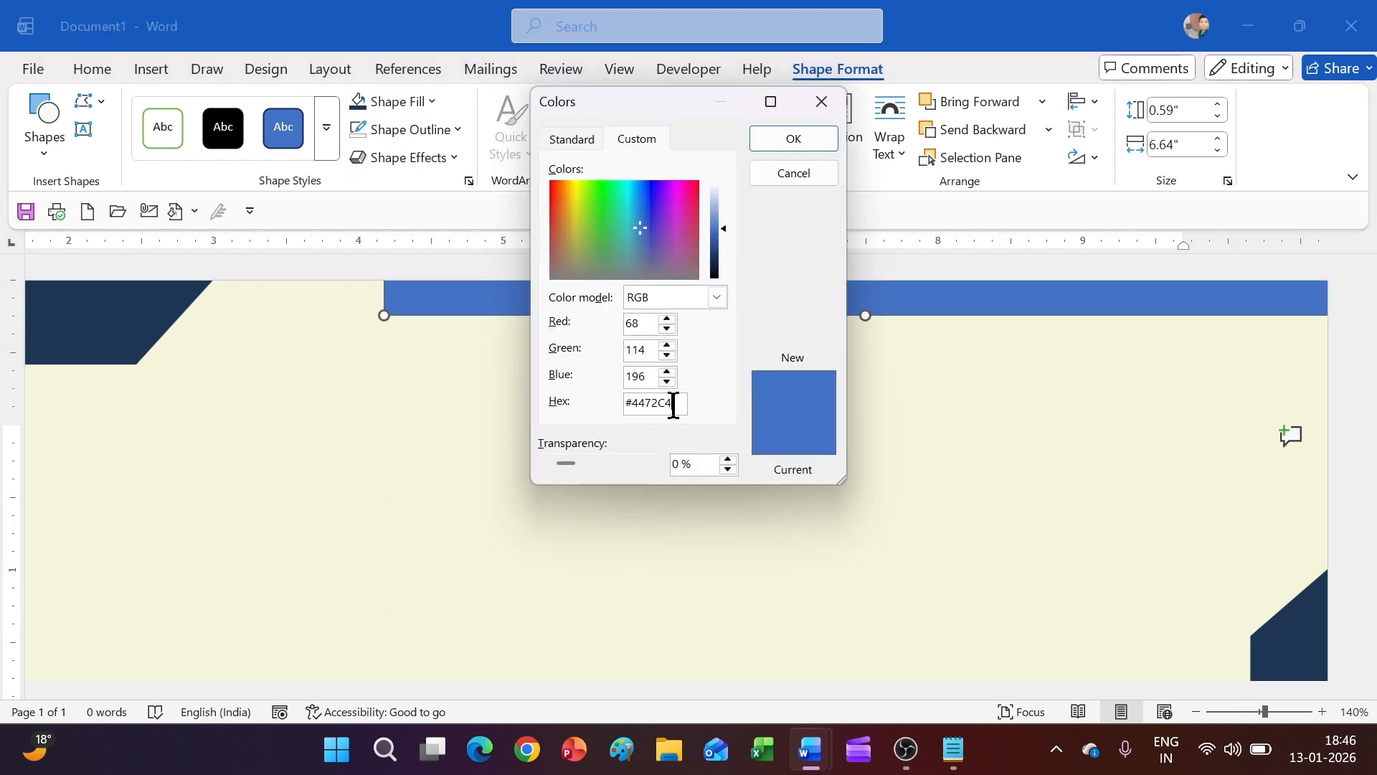
{"action": "left_click_drag", "start_coordinate": [674, 404], "coordinate": [624, 409]}
{"action": "key", "text": "BackSpace"}
{"action": "left_click", "coordinate": [953, 749]}
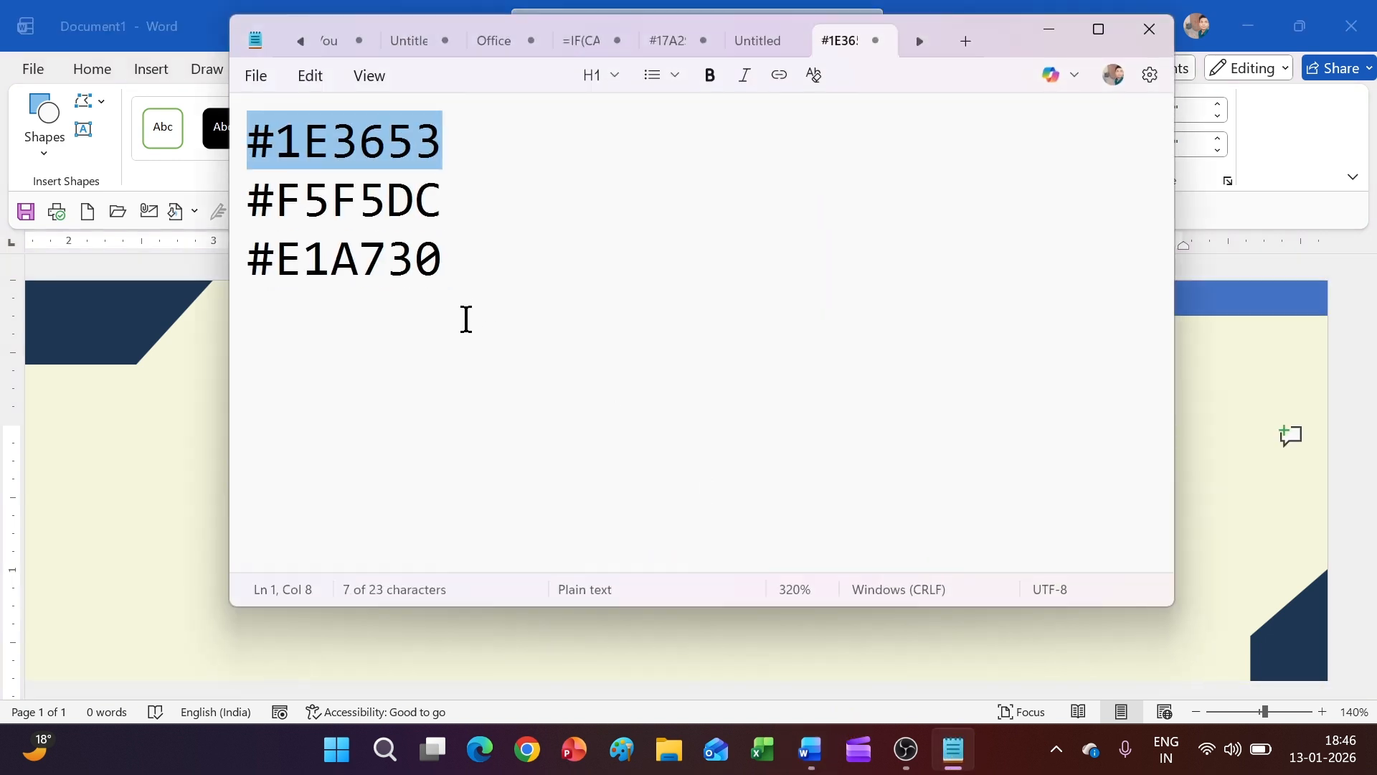
{"action": "left_click_drag", "start_coordinate": [446, 273], "coordinate": [242, 282]}
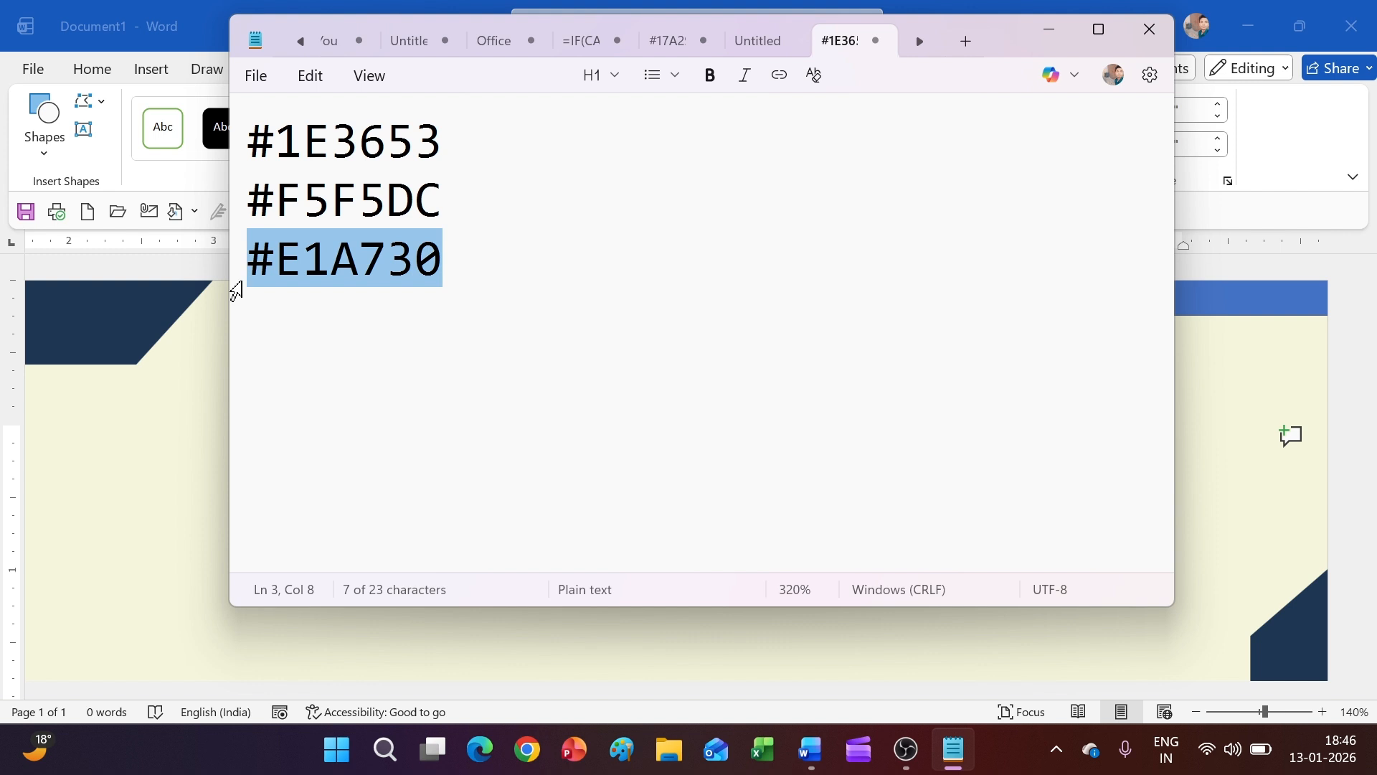
{"action": "left_click", "coordinate": [1049, 30]}
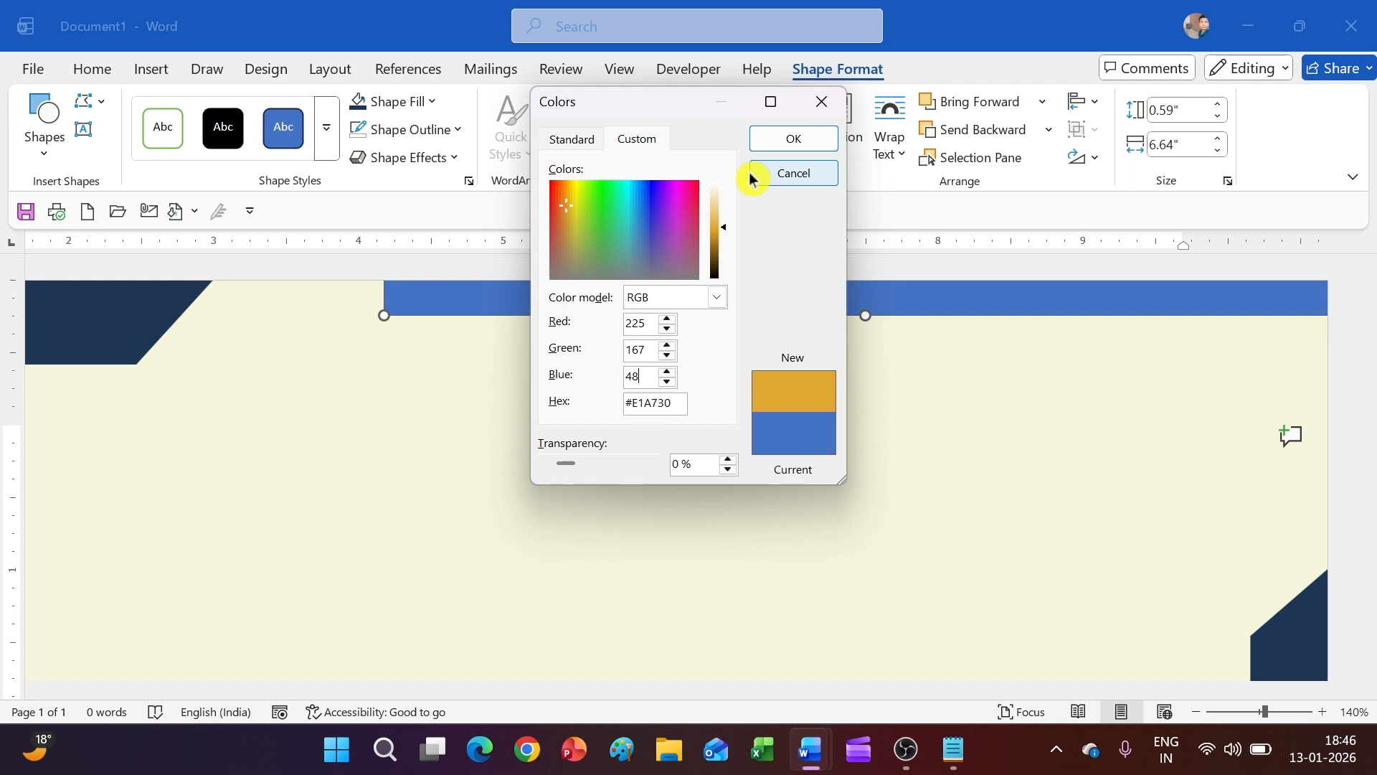
{"action": "left_click", "coordinate": [789, 139]}
{"action": "left_click", "coordinate": [684, 413]}
Move the gold bar down to sit along the page's bottom-left edge
{"action": "scroll", "coordinate": [684, 413], "scroll_direction": "down", "scroll_amount": 6, "text": "ctrl"}
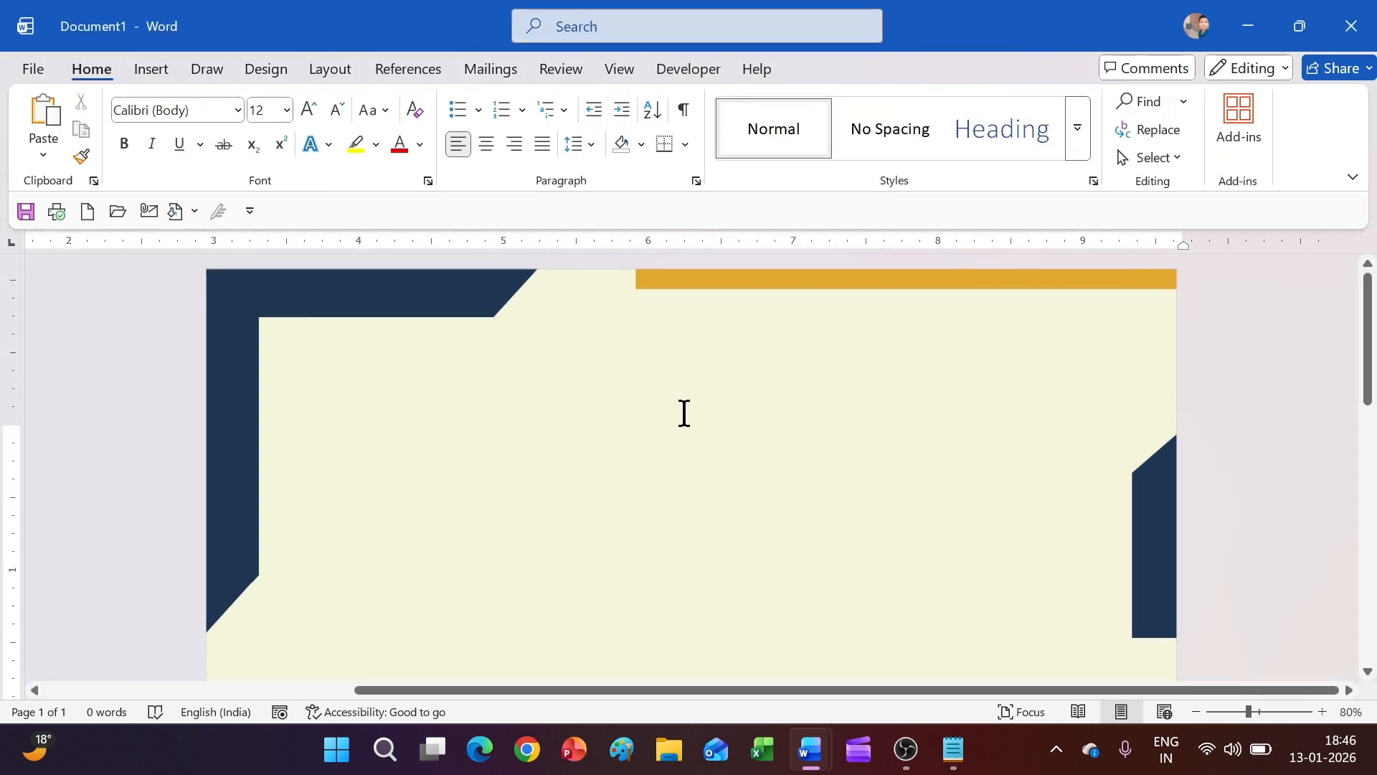
{"action": "left_click", "coordinate": [748, 278]}
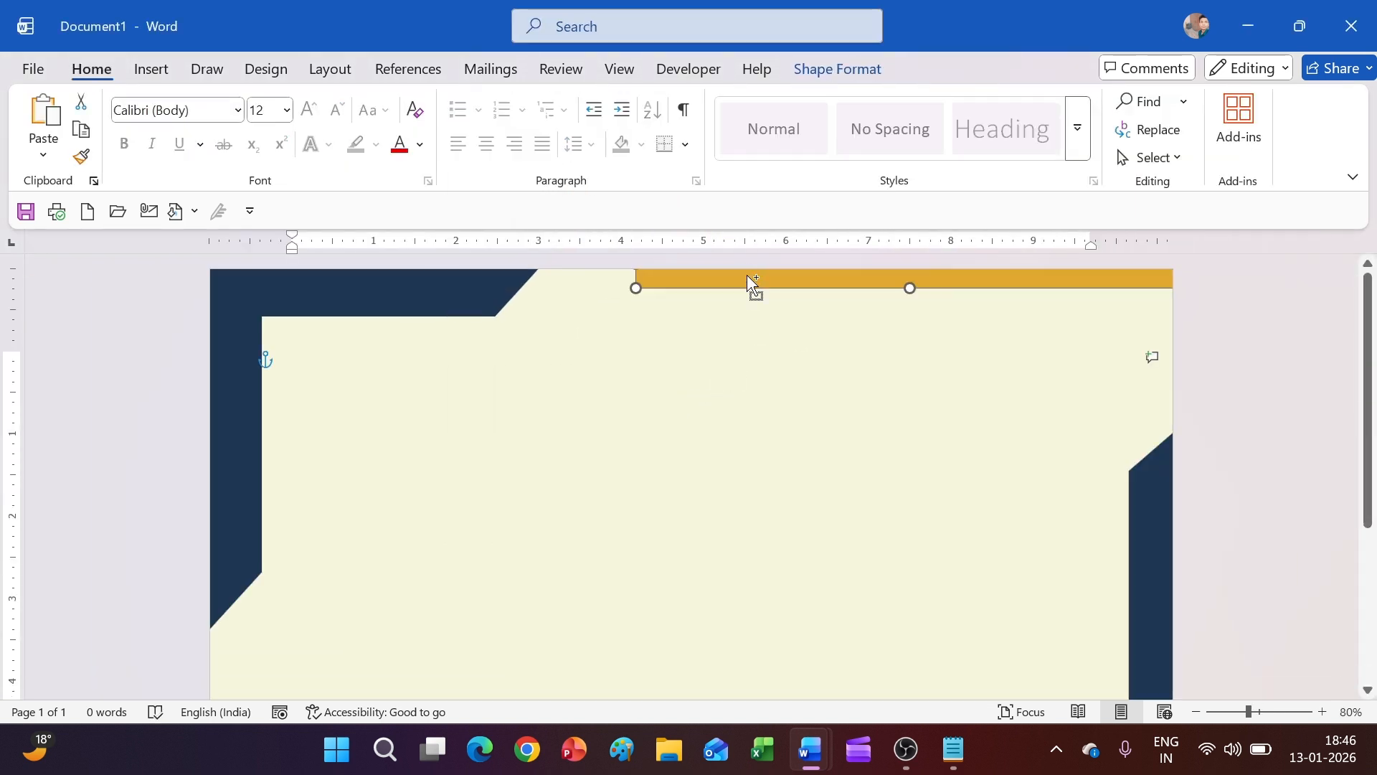
{"action": "left_click_drag", "start_coordinate": [747, 278], "coordinate": [567, 511]}
{"action": "scroll", "coordinate": [624, 327], "scroll_direction": "down", "scroll_amount": 3}
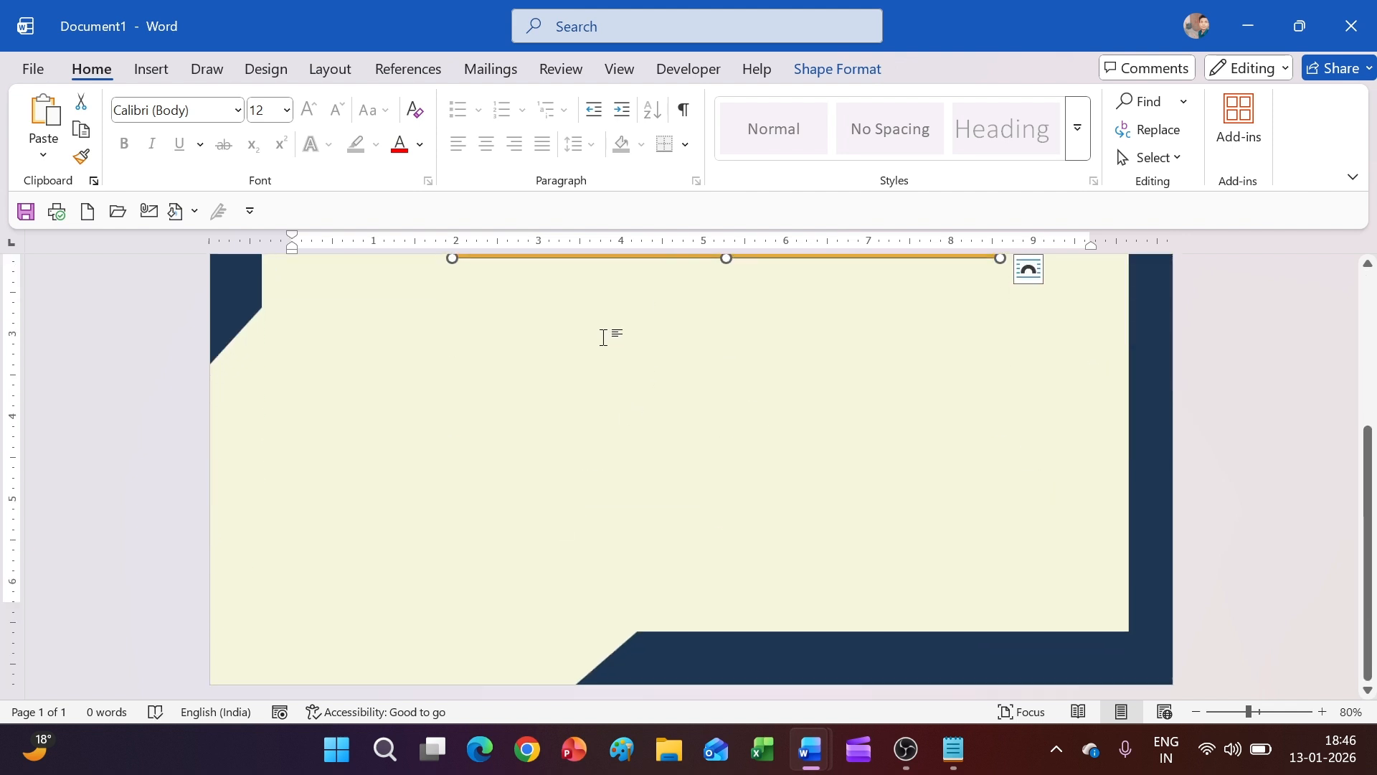
{"action": "scroll", "coordinate": [603, 338], "scroll_direction": "up", "scroll_amount": 2}
{"action": "left_click_drag", "start_coordinate": [634, 323], "coordinate": [136, 657]}
{"action": "scroll", "coordinate": [511, 445], "scroll_direction": "down", "scroll_amount": 1}
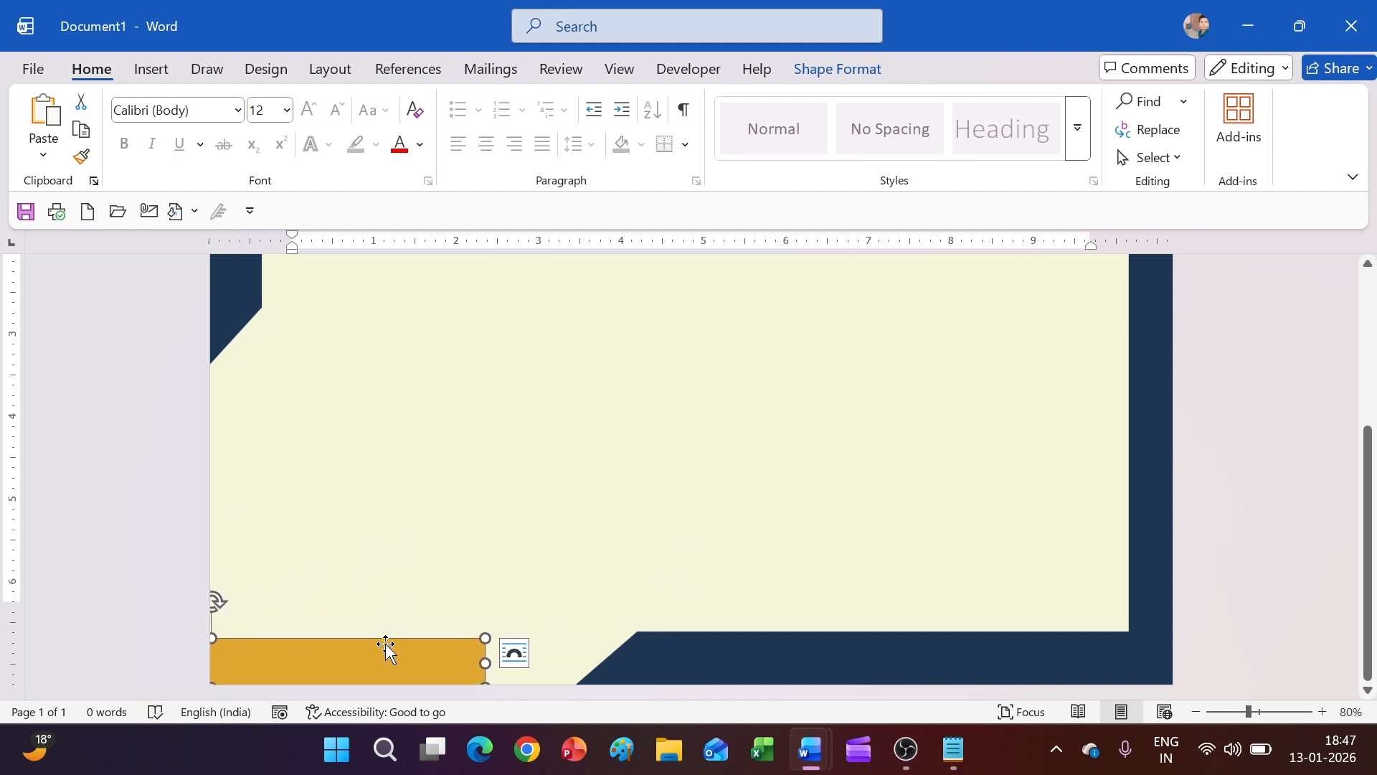
{"action": "left_click_drag", "start_coordinate": [386, 649], "coordinate": [384, 671]}
{"action": "left_click", "coordinate": [830, 556]}
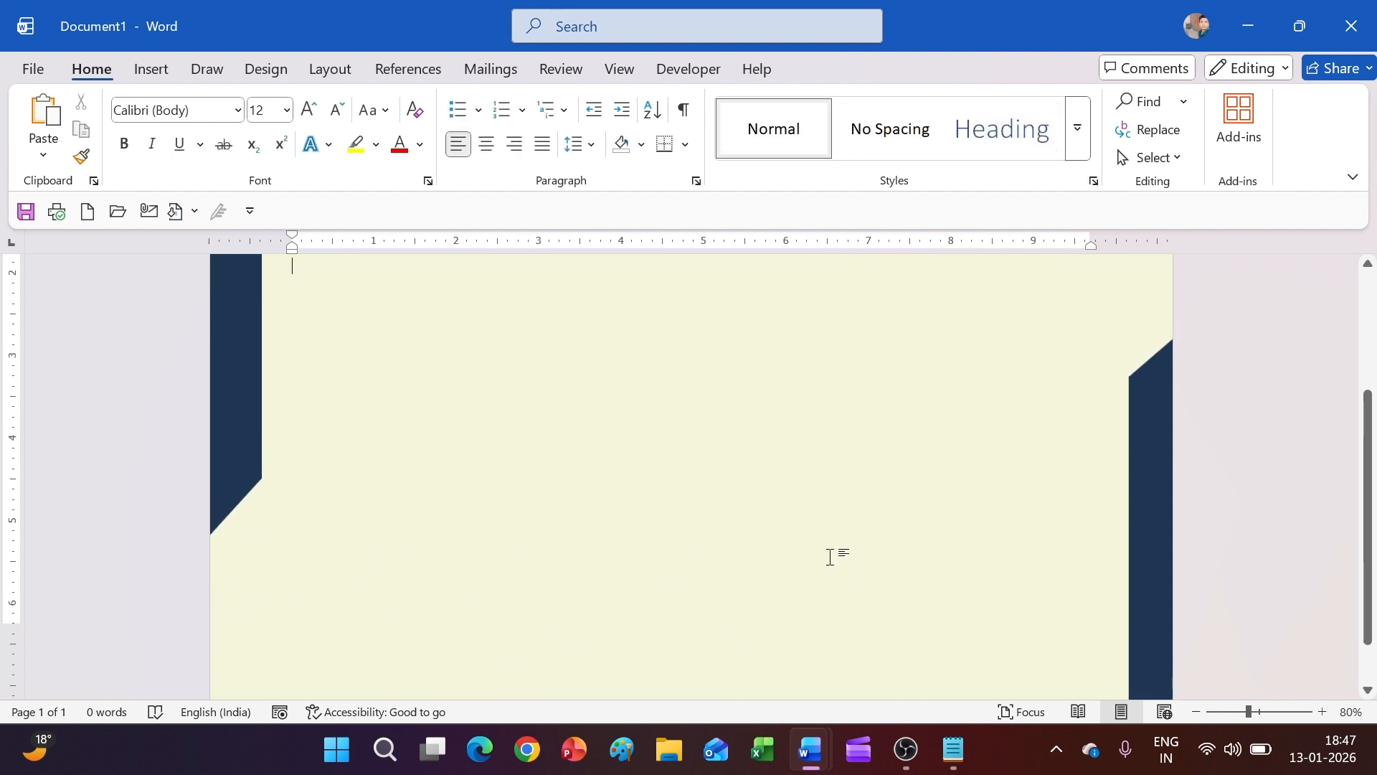
{"action": "scroll", "coordinate": [825, 596], "scroll_direction": "down", "scroll_amount": 3}
Narrow and shift the bottom-right navy frame and thin its bottom band
{"action": "left_click", "coordinate": [817, 649]}
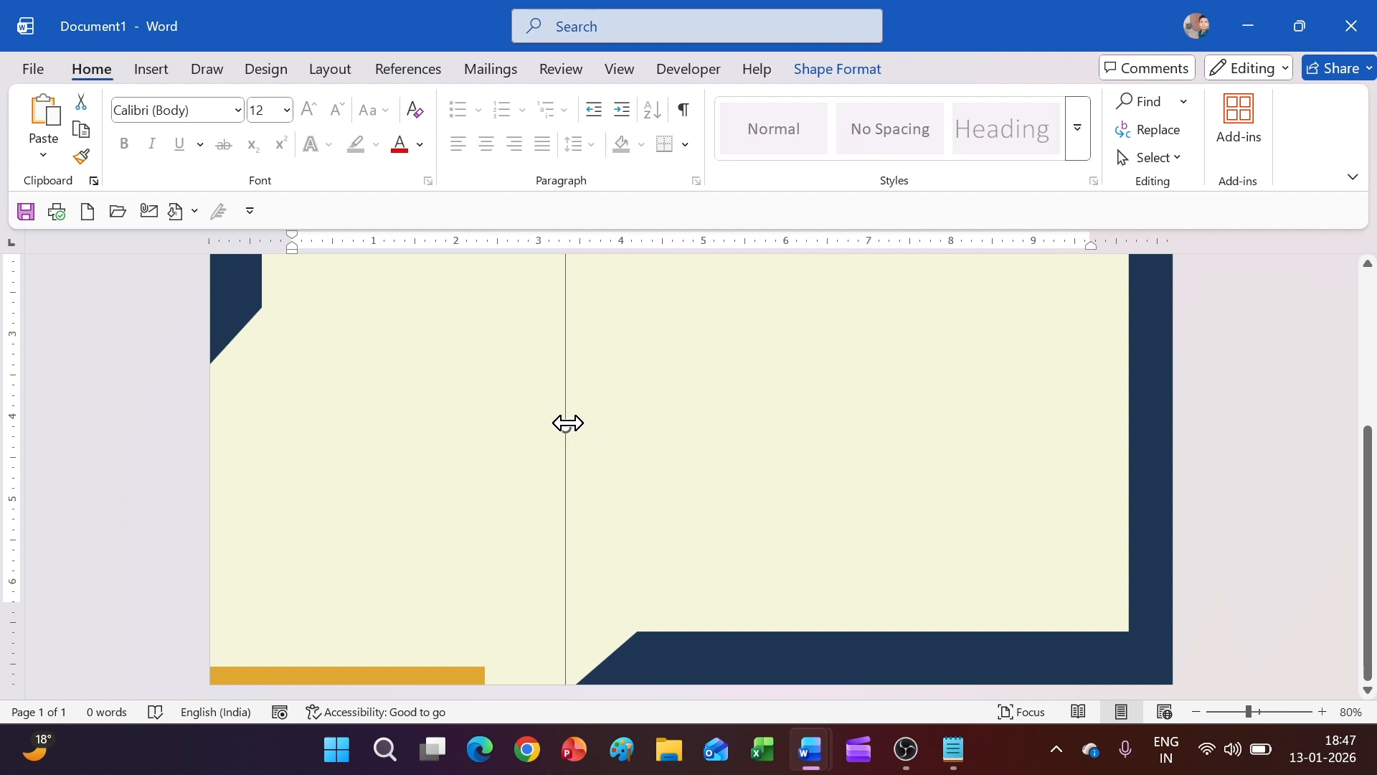
{"action": "left_click_drag", "start_coordinate": [567, 424], "coordinate": [623, 438]}
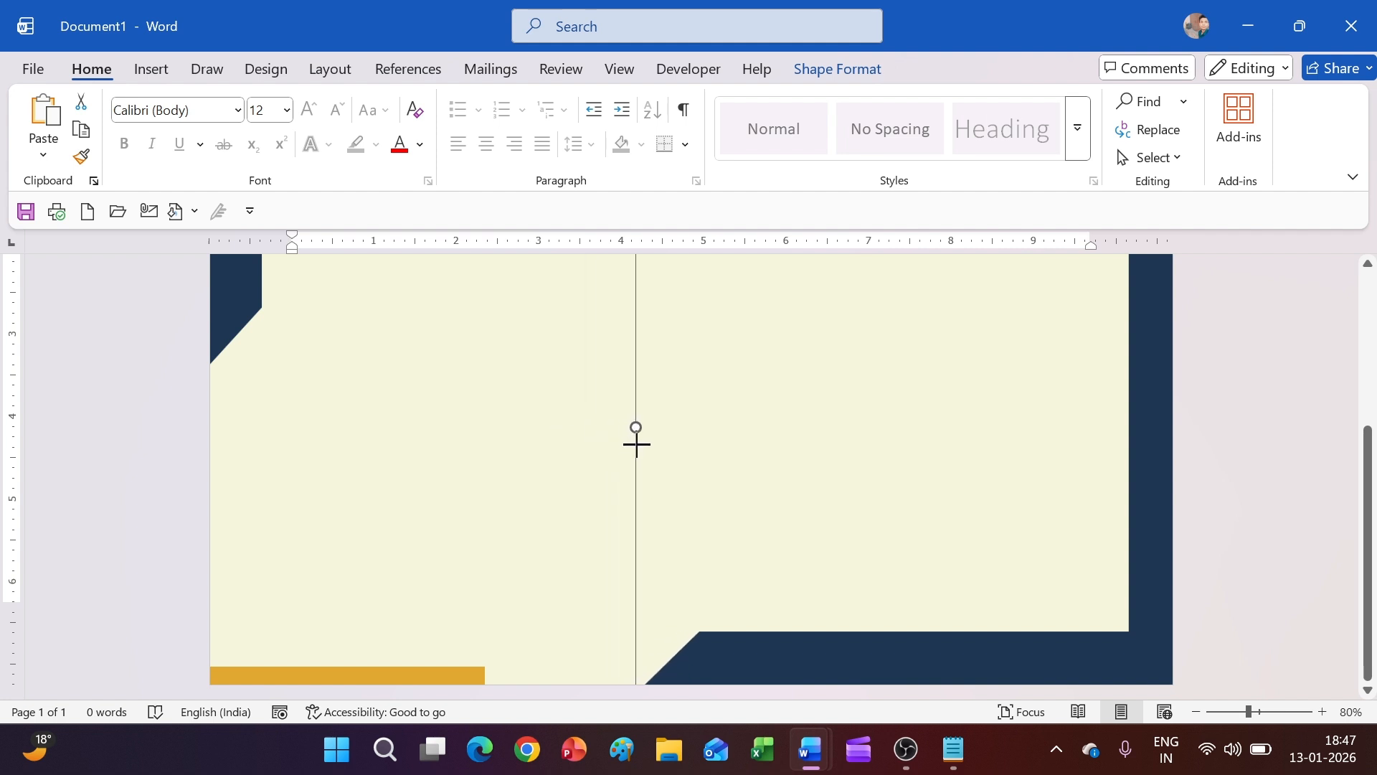
{"action": "left_click_drag", "start_coordinate": [982, 659], "coordinate": [929, 581]}
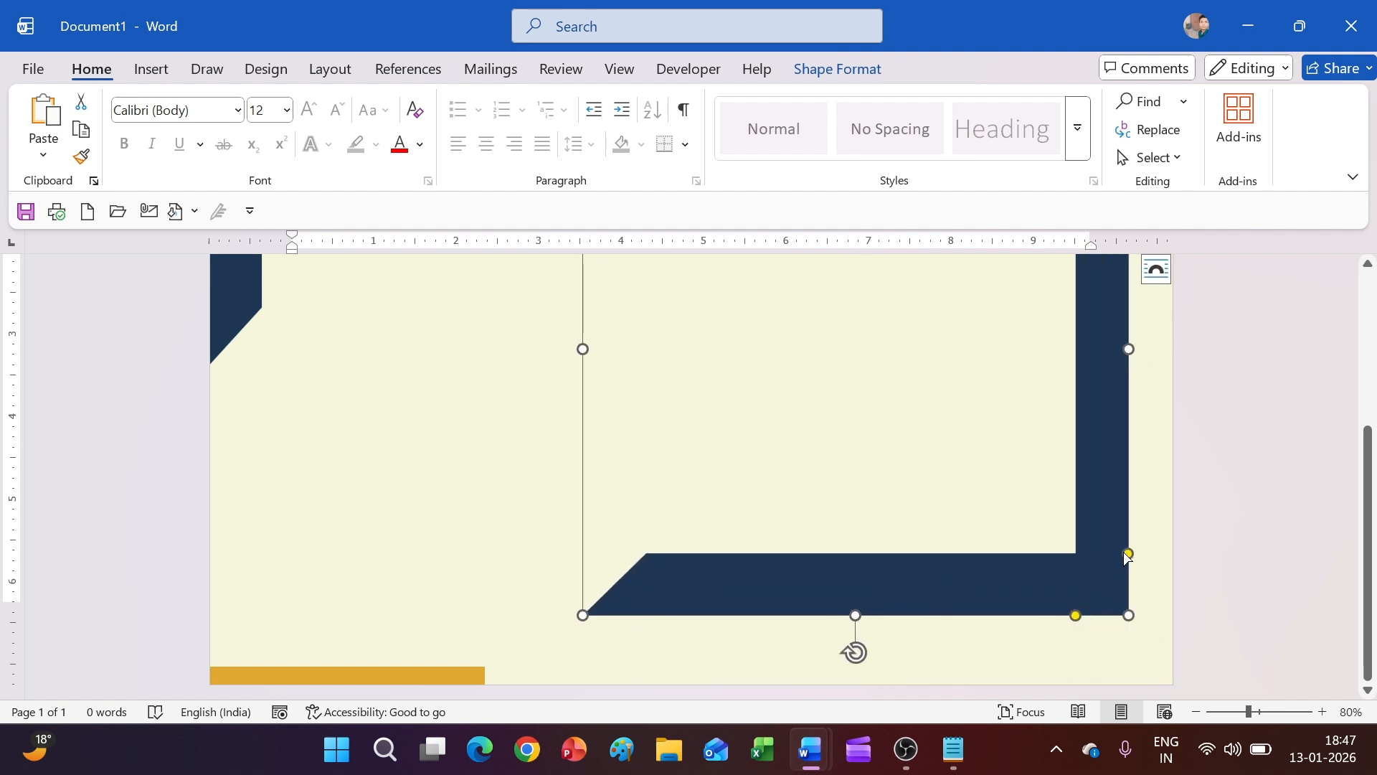
{"action": "left_click_drag", "start_coordinate": [1128, 555], "coordinate": [1158, 657]}
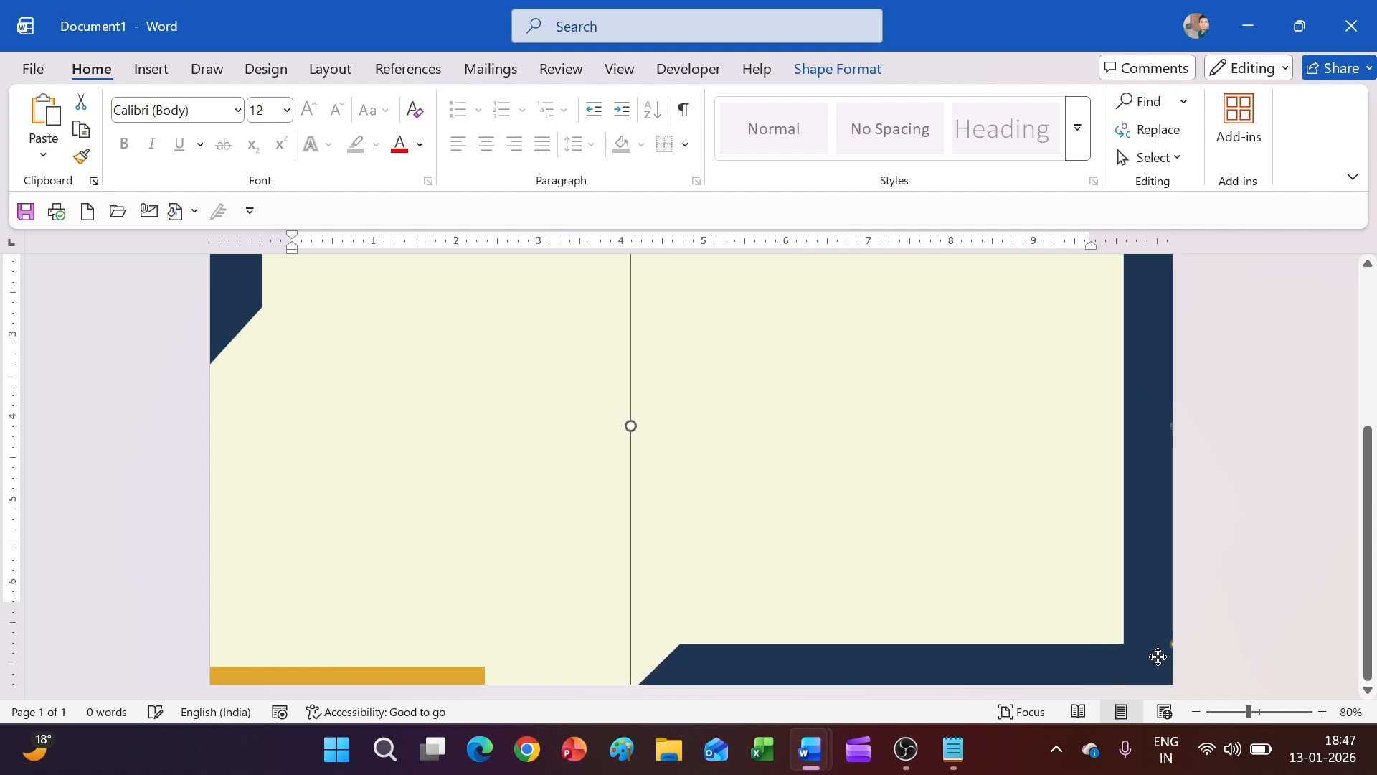
{"action": "left_click", "coordinate": [983, 561]}
Preview the printed certificate with Ctrl+P, then return to editing
{"action": "scroll", "coordinate": [984, 561], "scroll_direction": "up", "scroll_amount": 3}
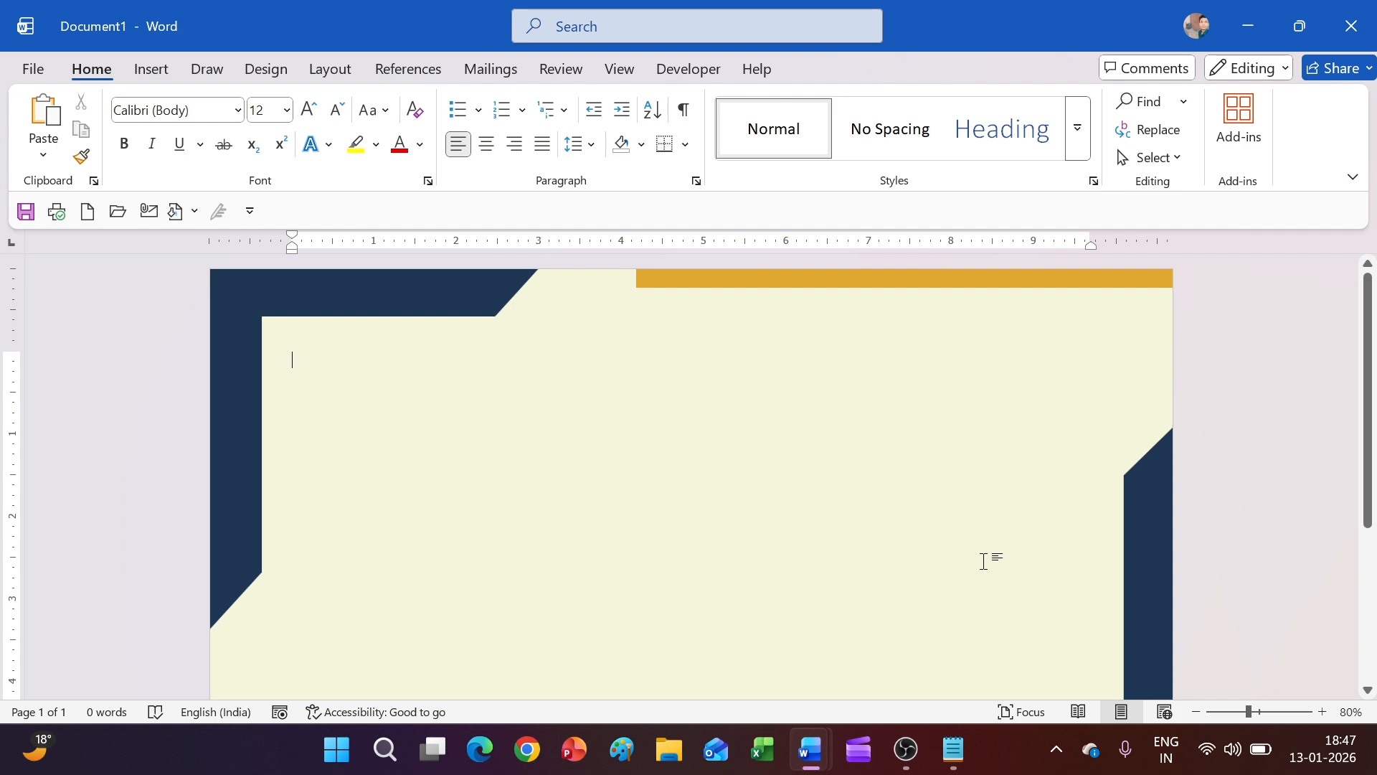
{"action": "key", "text": "ctrl+p"}
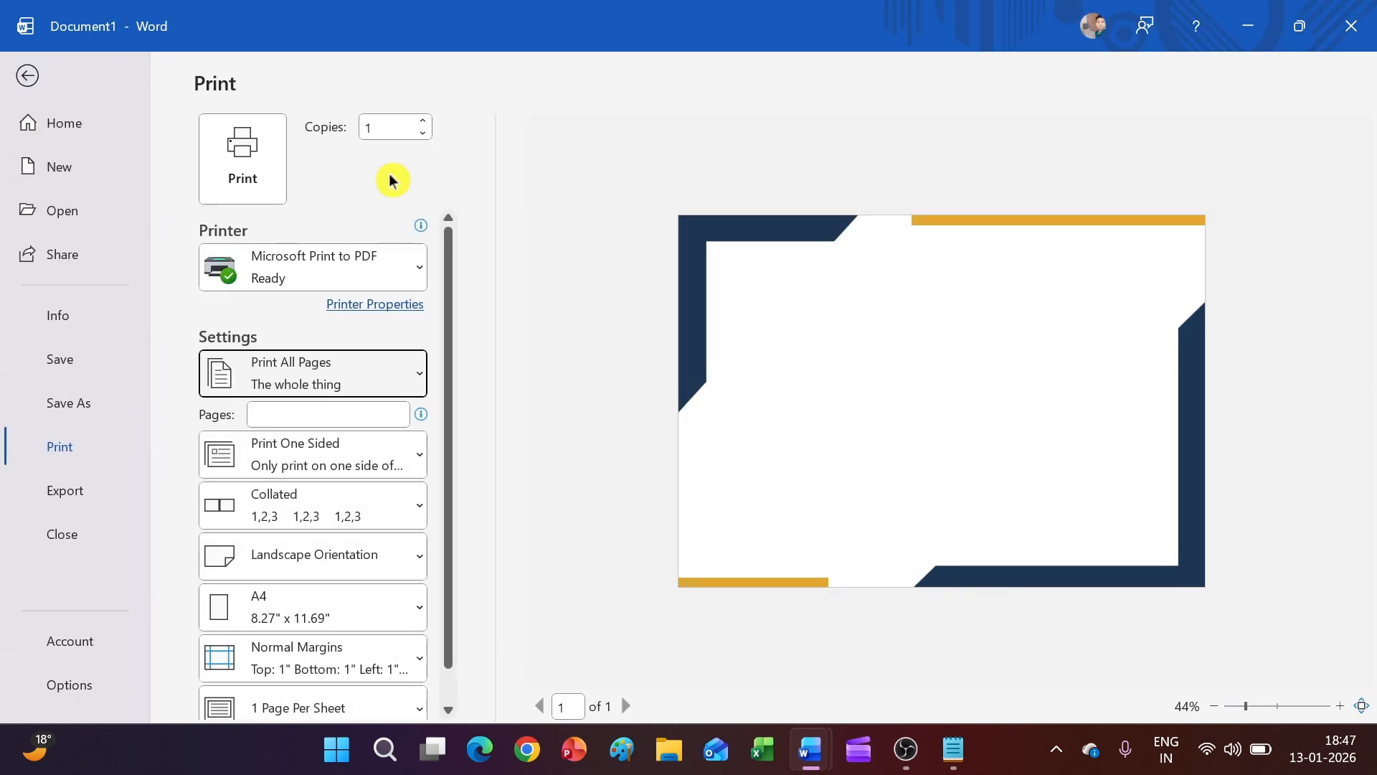
{"action": "left_click", "coordinate": [27, 77]}
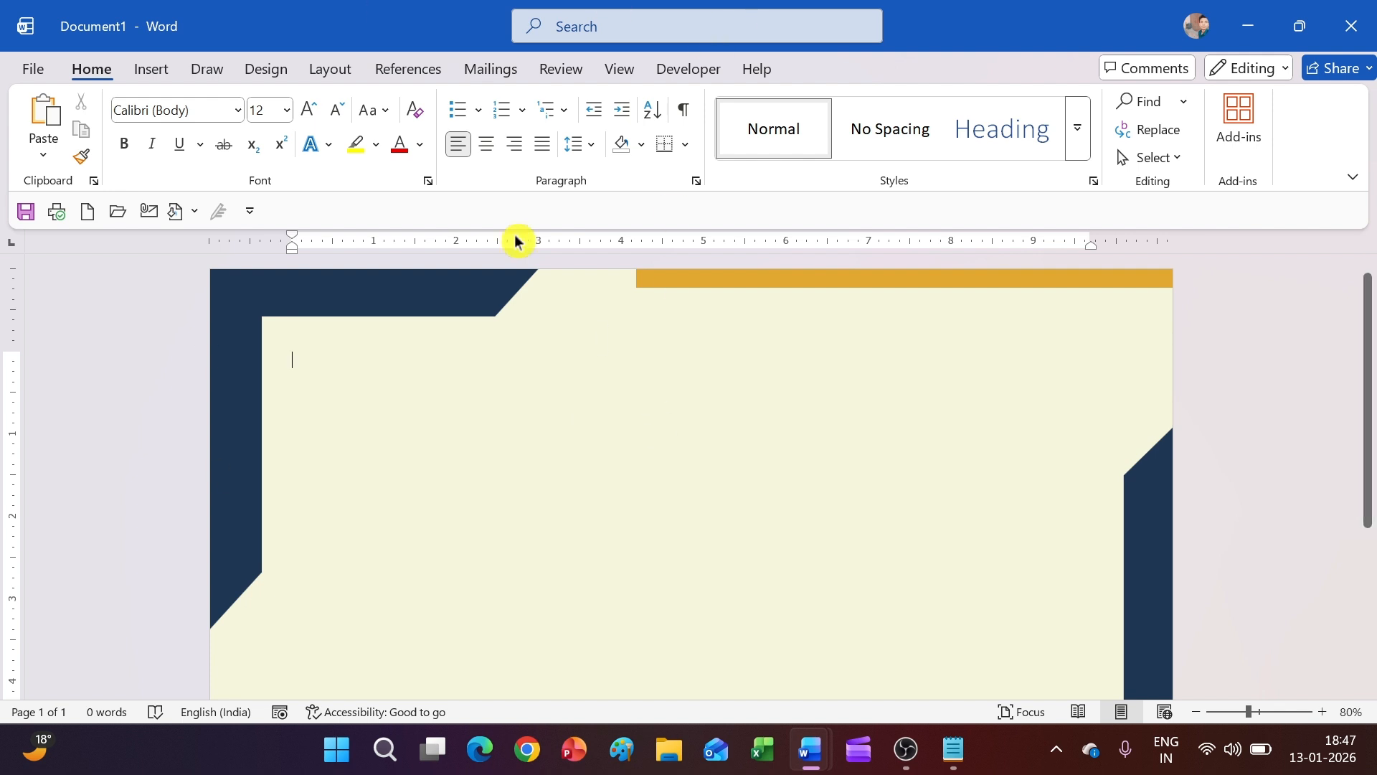
Draw a triangle near the top, centre it horizontally, and fill it gold
{"action": "left_click", "coordinate": [169, 75]}
{"action": "left_click", "coordinate": [304, 103]}
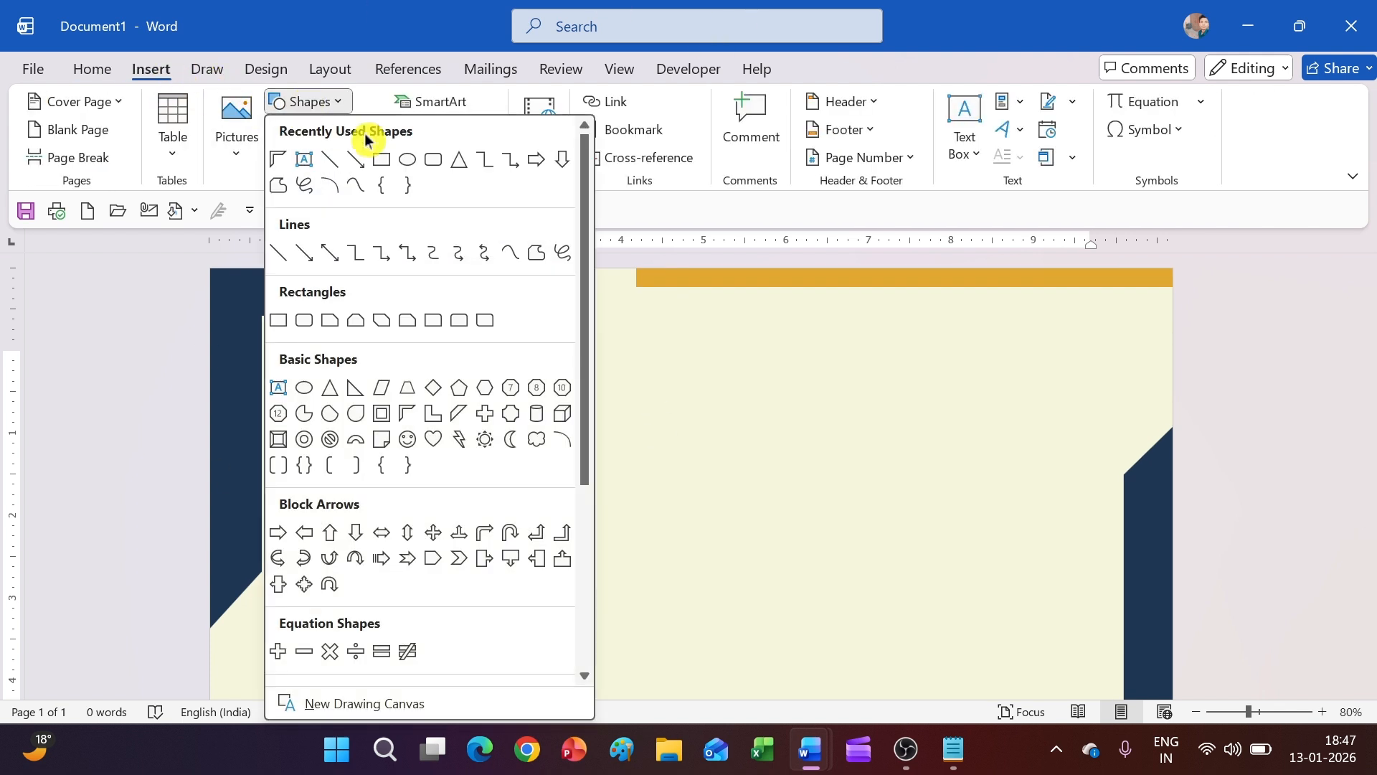
{"action": "left_click", "coordinate": [461, 160]}
{"action": "left_click_drag", "start_coordinate": [654, 328], "coordinate": [728, 416]}
{"action": "left_click_drag", "start_coordinate": [642, 416], "coordinate": [634, 416]}
{"action": "left_click_drag", "start_coordinate": [662, 410], "coordinate": [666, 404]}
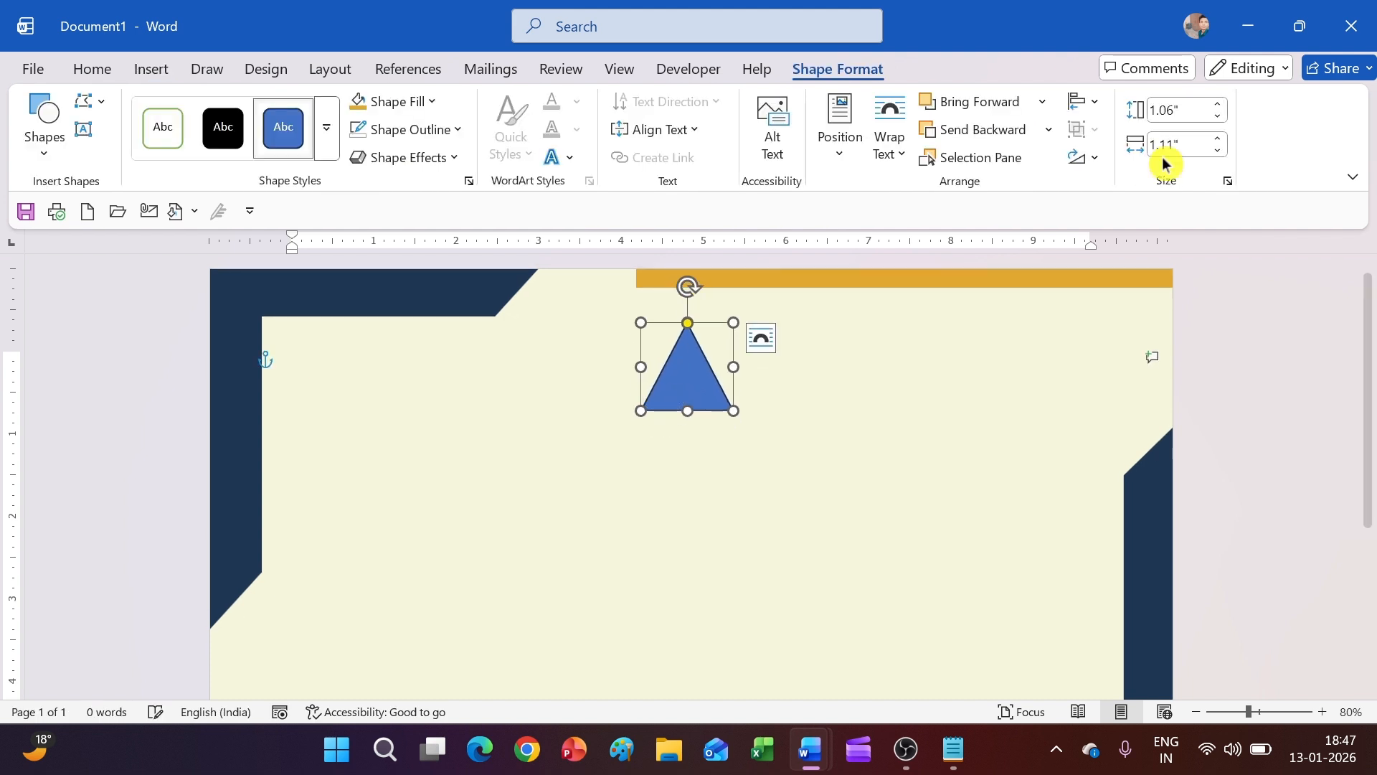
{"action": "left_click", "coordinate": [1084, 103]}
{"action": "left_click", "coordinate": [1127, 162]}
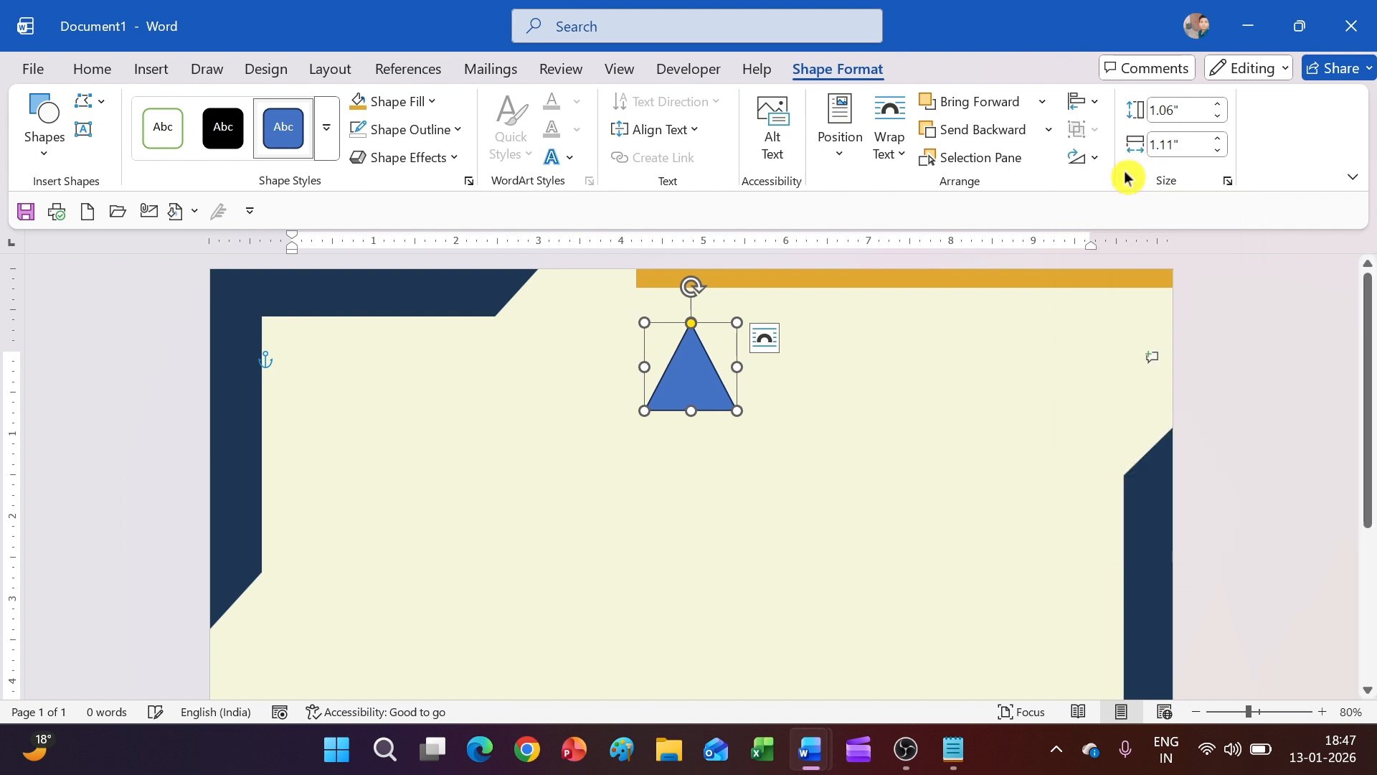
{"action": "left_click", "coordinate": [374, 102]}
{"action": "left_click", "coordinate": [363, 493]}
{"action": "left_click", "coordinate": [600, 467]}
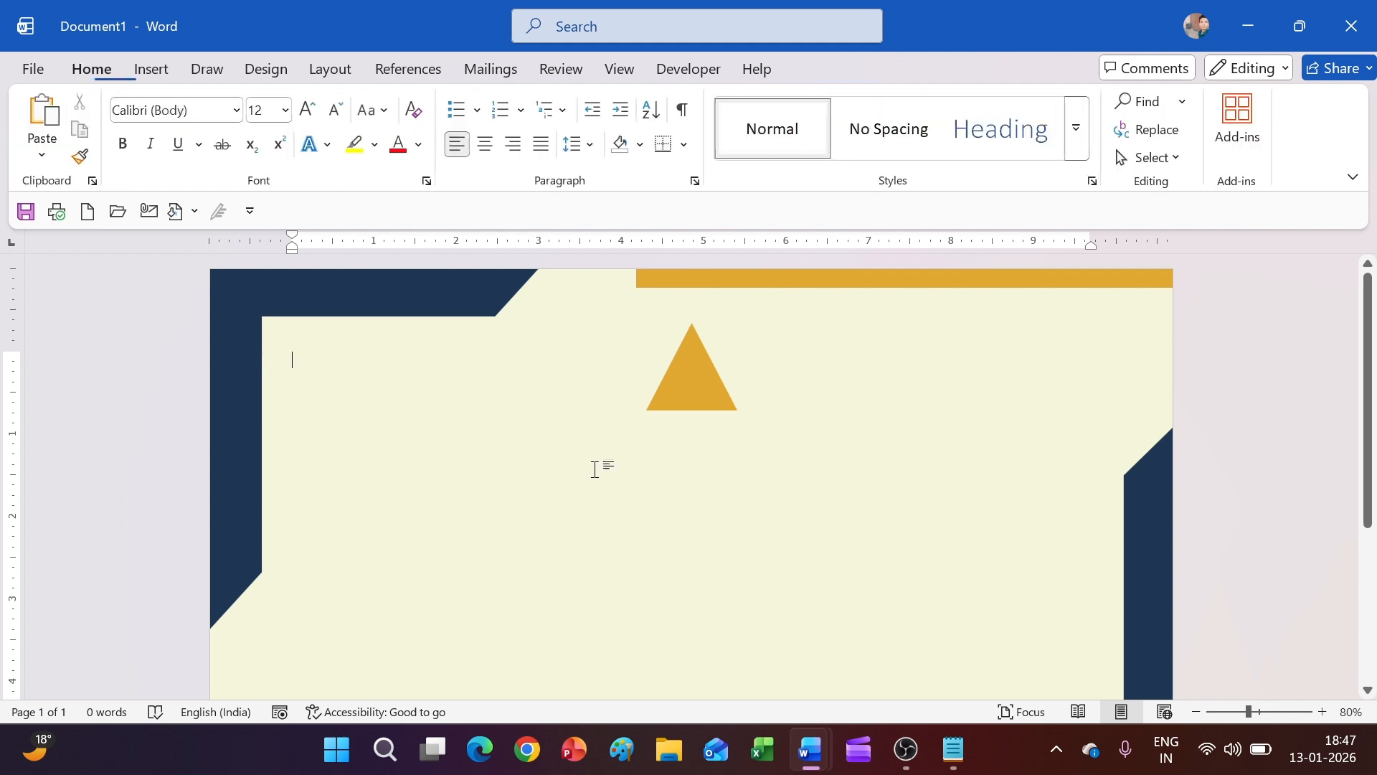
Make an offset copy of the triangle to the right and fill it navy
{"action": "left_click", "coordinate": [674, 399]}
{"action": "left_click_drag", "start_coordinate": [675, 400], "coordinate": [691, 382]}
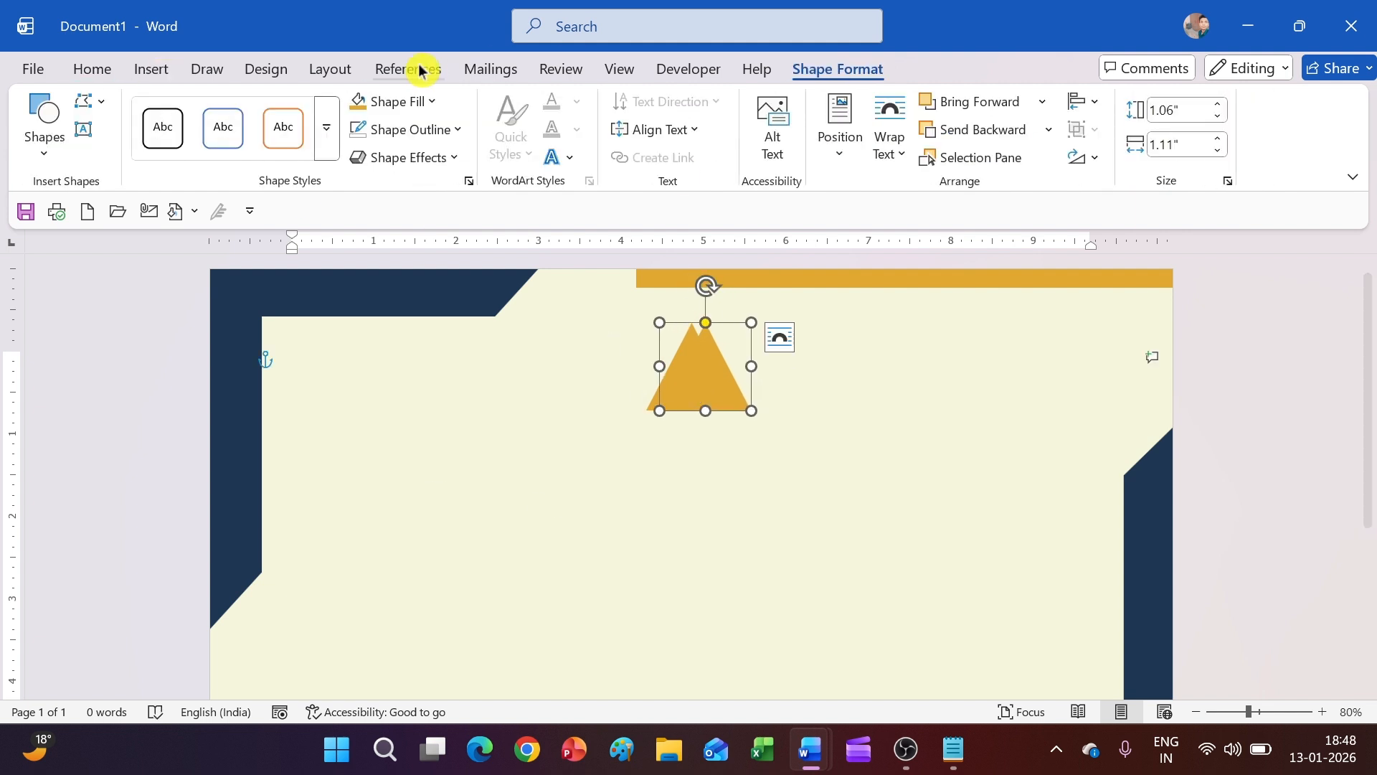
{"action": "left_click", "coordinate": [393, 101]}
{"action": "left_click", "coordinate": [399, 498]}
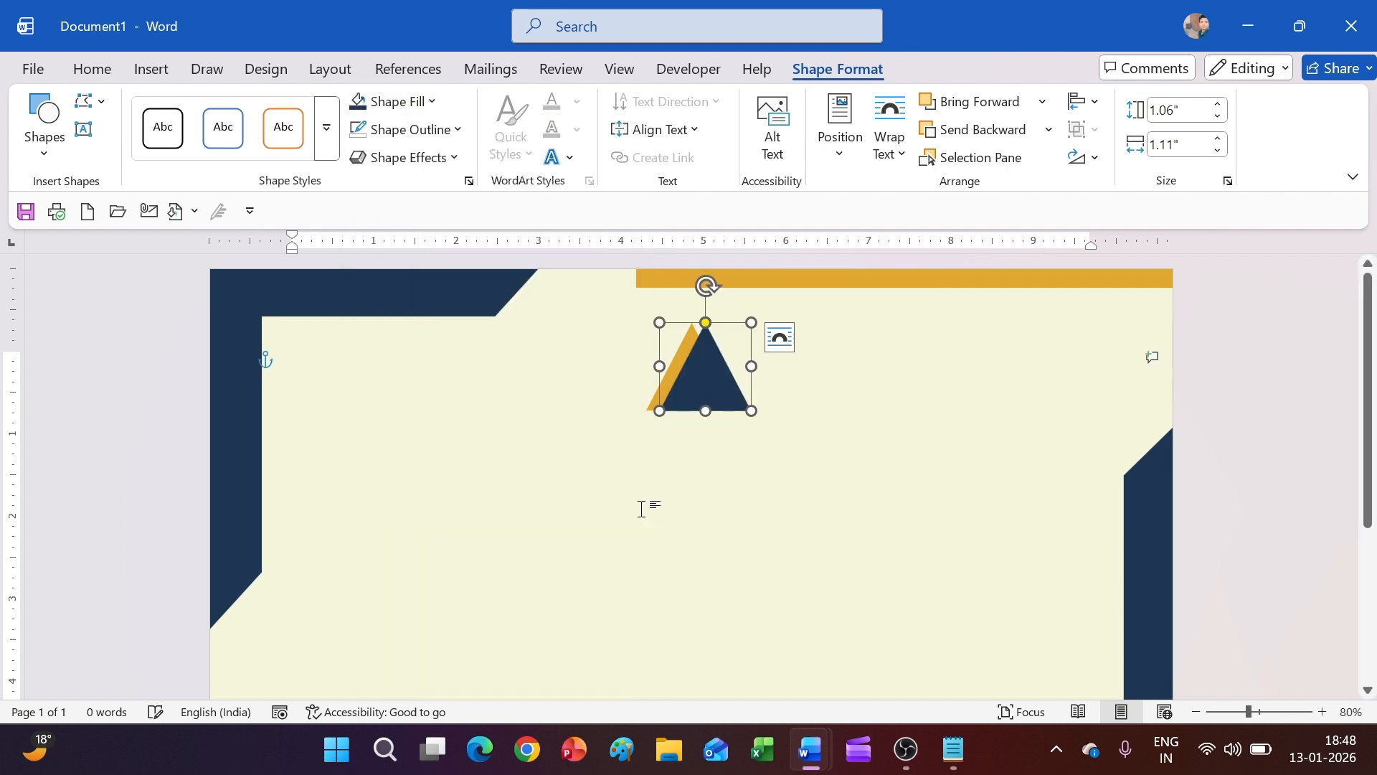
{"action": "left_click", "coordinate": [649, 498]}
Draw a small up arrow block shape on the navy triangle and fill it white
{"action": "left_click", "coordinate": [155, 75]}
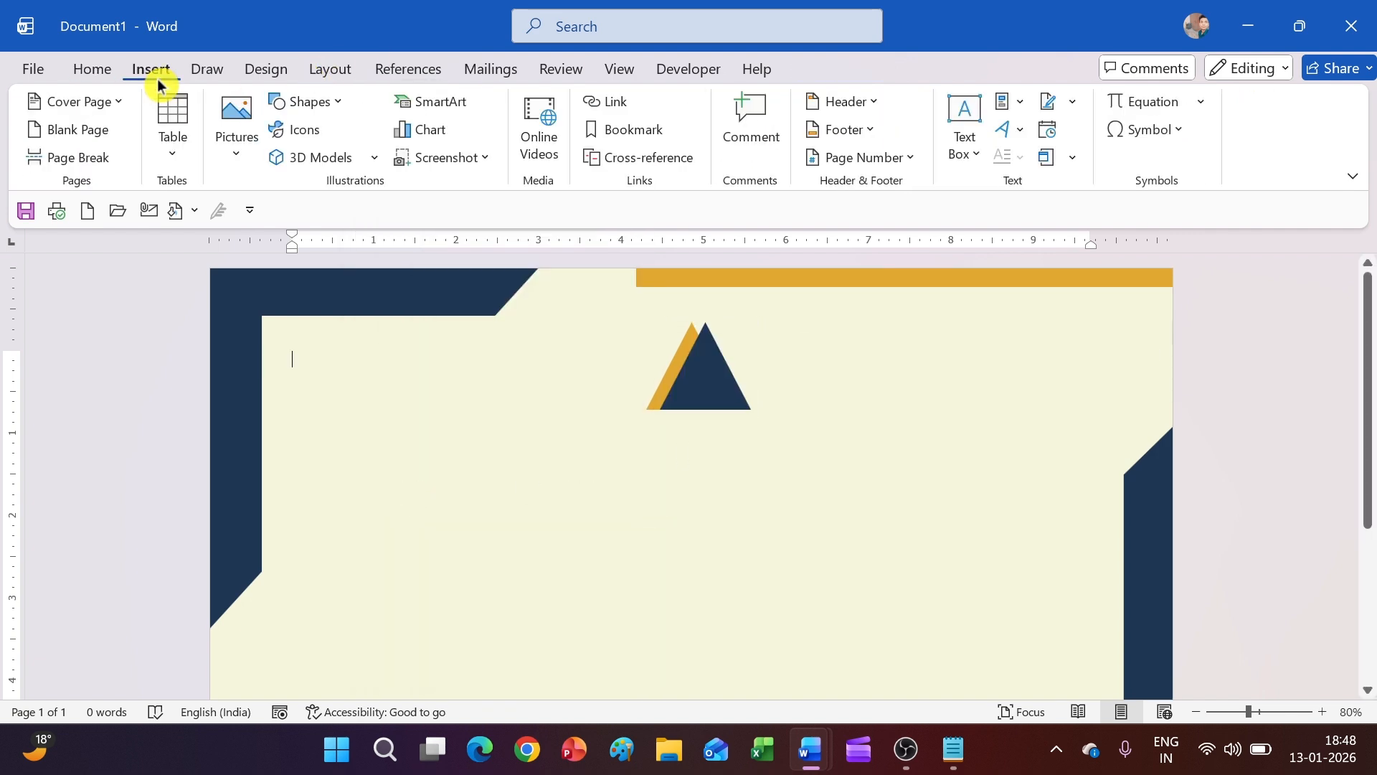
{"action": "left_click", "coordinate": [304, 104]}
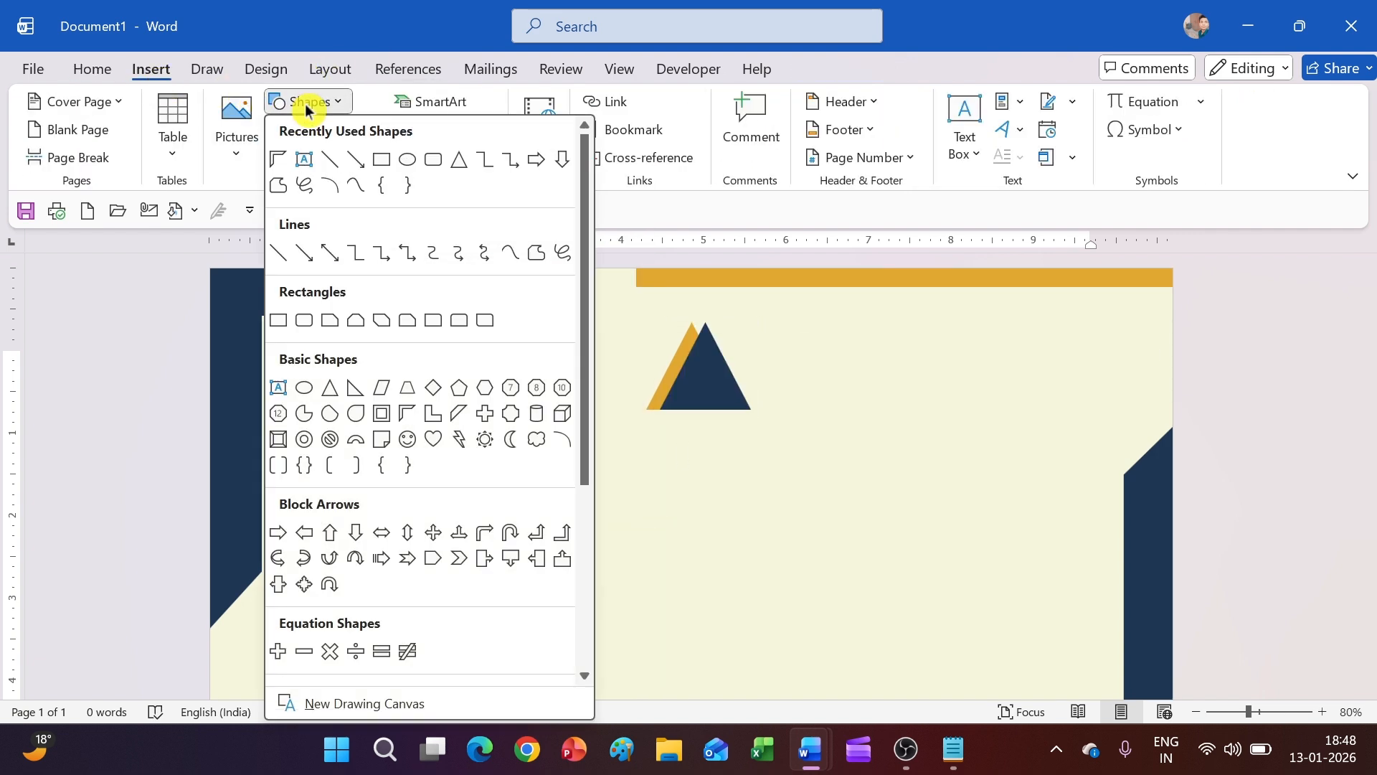
{"action": "left_click", "coordinate": [330, 535]}
{"action": "mouse_move", "coordinate": [694, 388]}
{"action": "left_mouse_down"}
{"action": "mouse_move", "coordinate": [729, 430]}
{"action": "mouse_move", "coordinate": [711, 415]}
{"action": "left_mouse_up"}
{"action": "left_click", "coordinate": [863, 384]}
{"action": "left_click", "coordinate": [738, 407]}
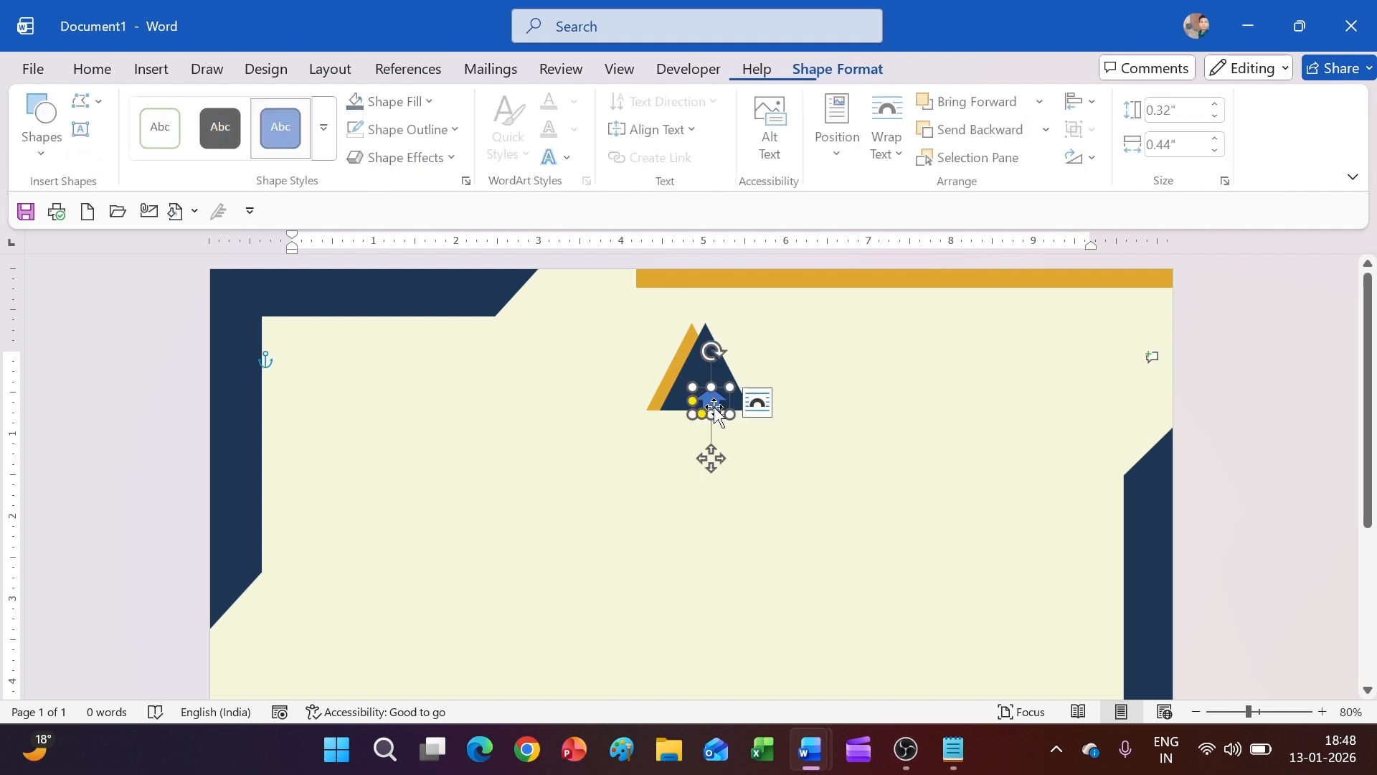
{"action": "left_click", "coordinate": [402, 103]}
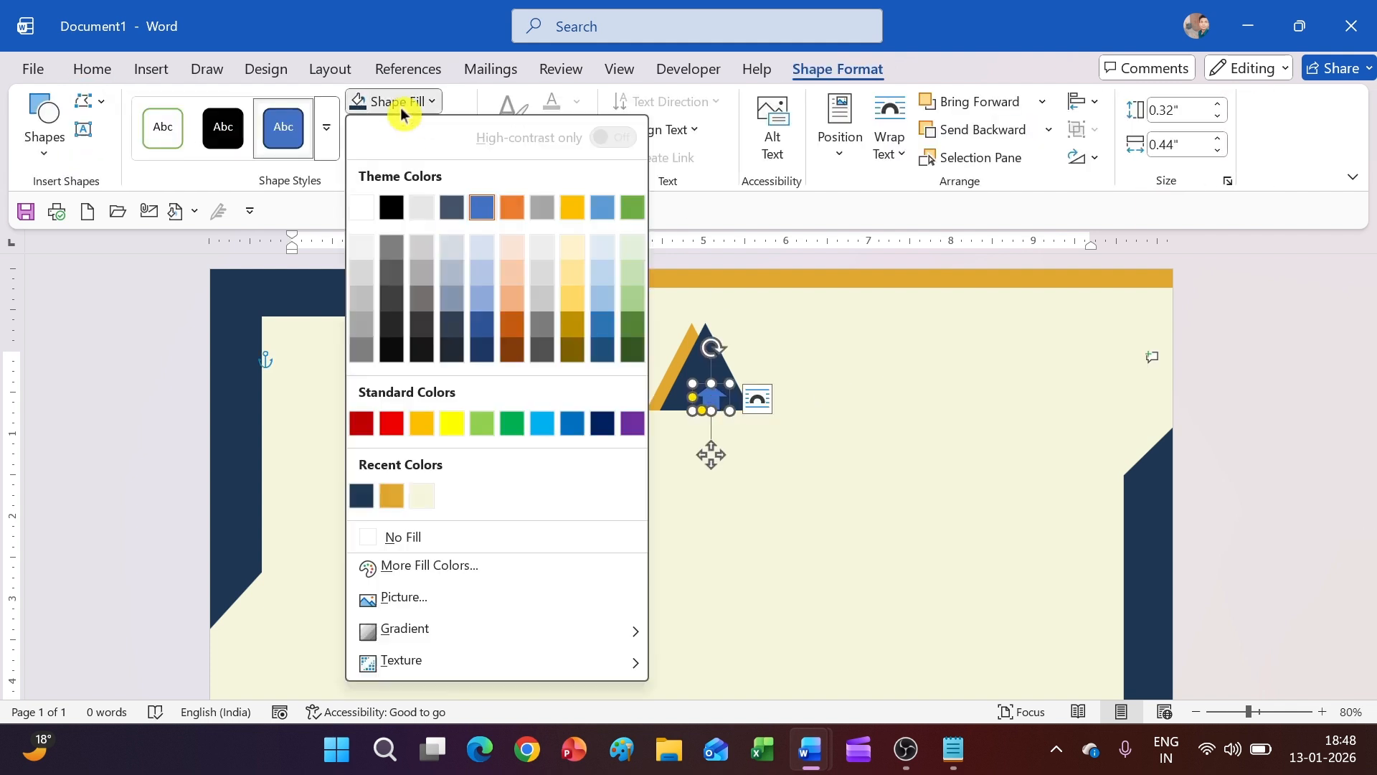
{"action": "left_click", "coordinate": [361, 206]}
Move the white arrow down to sit at the base of the navy triangle
{"action": "left_click", "coordinate": [800, 399]}
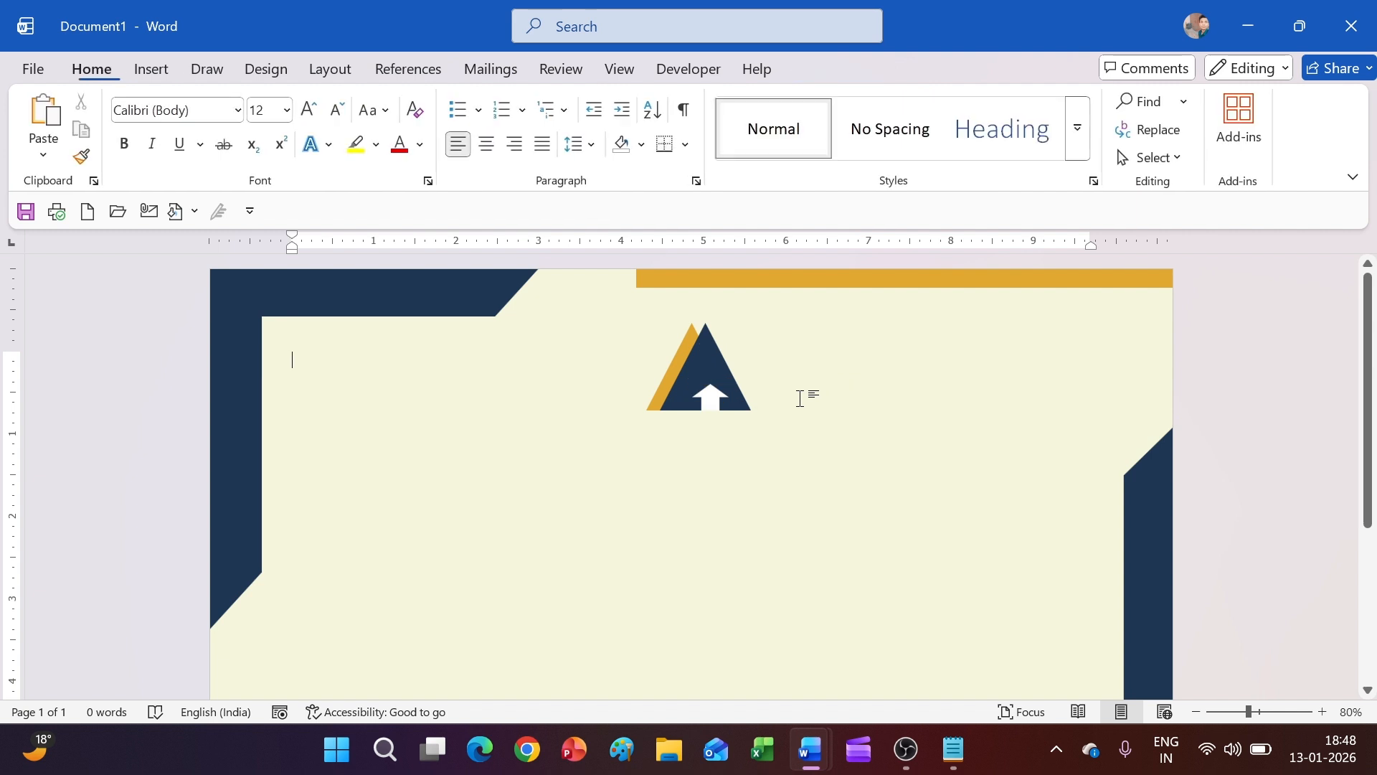
{"action": "left_click", "coordinate": [721, 413]}
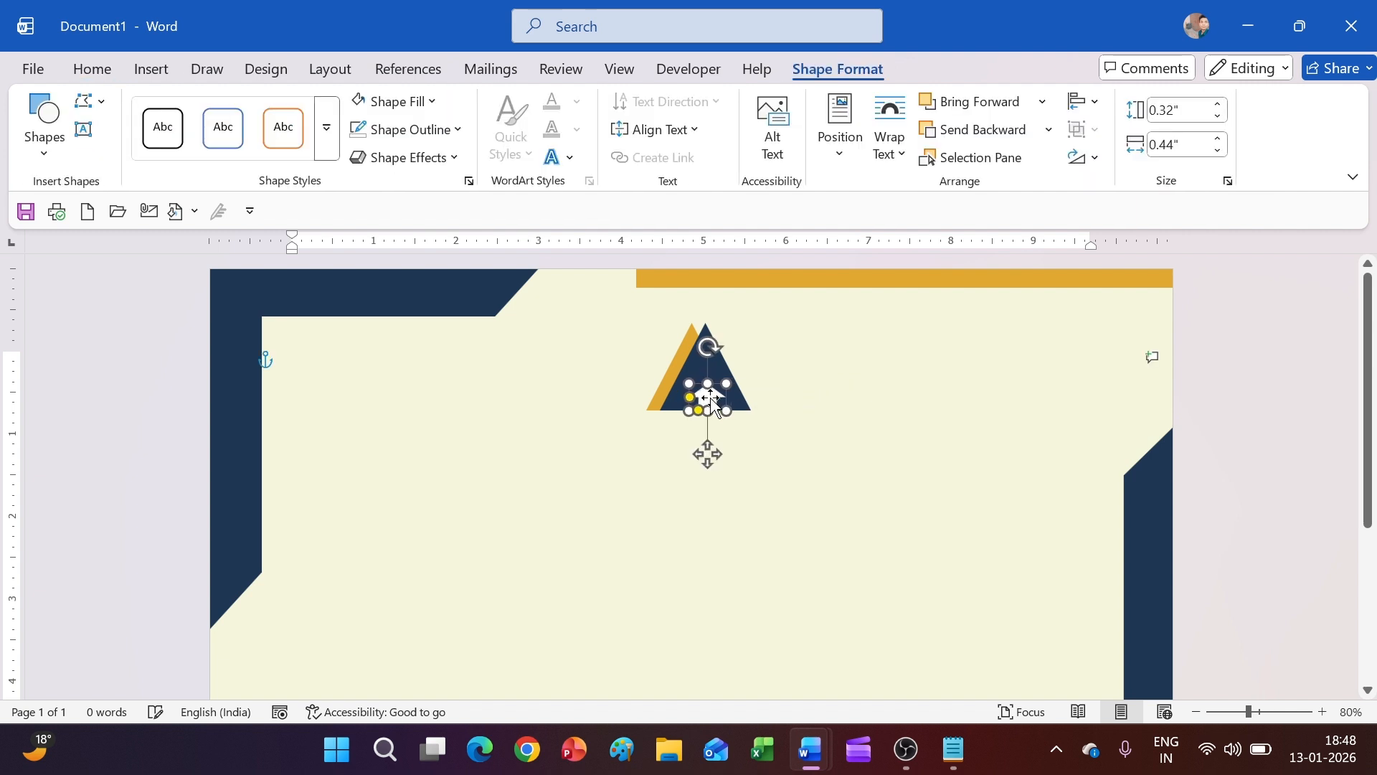
{"action": "left_click_drag", "start_coordinate": [694, 401], "coordinate": [689, 406]}
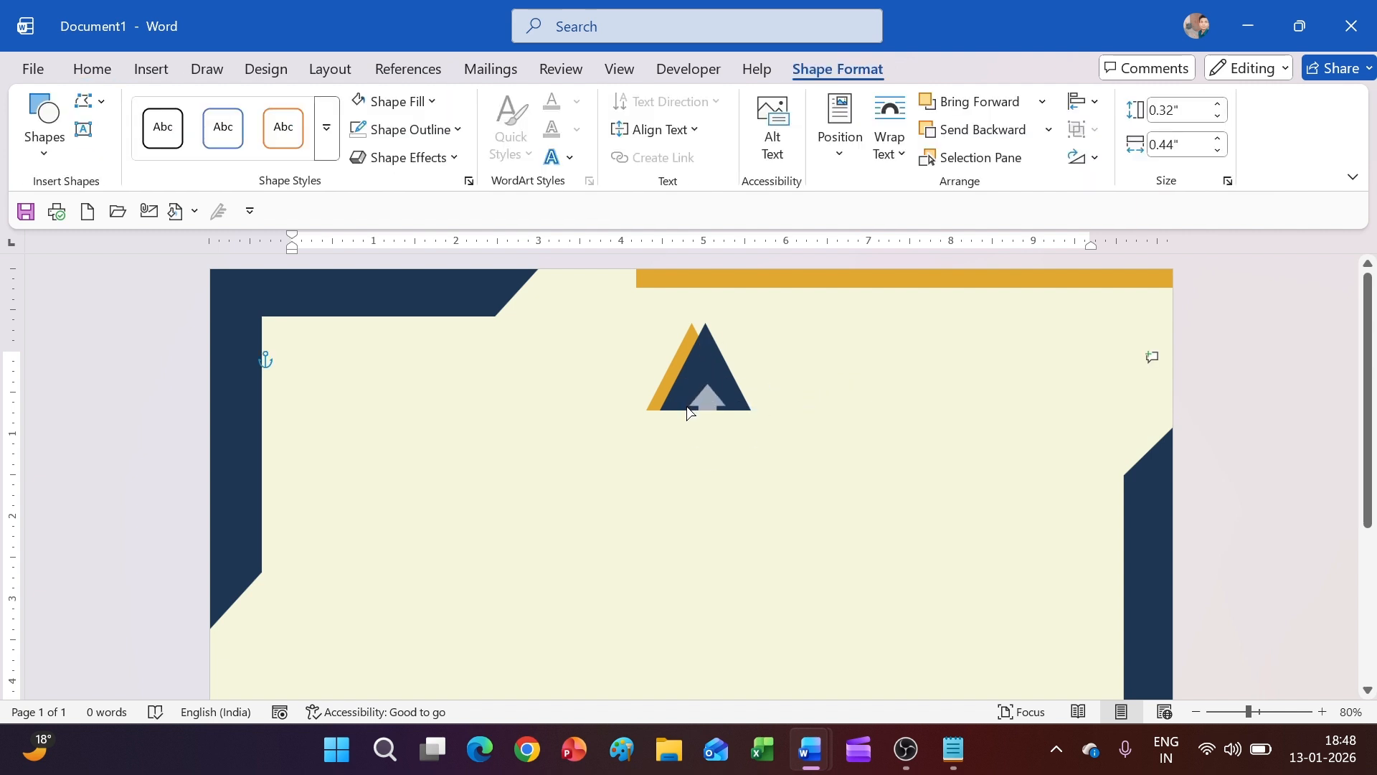
{"action": "left_click_drag", "start_coordinate": [689, 412], "coordinate": [689, 414]}
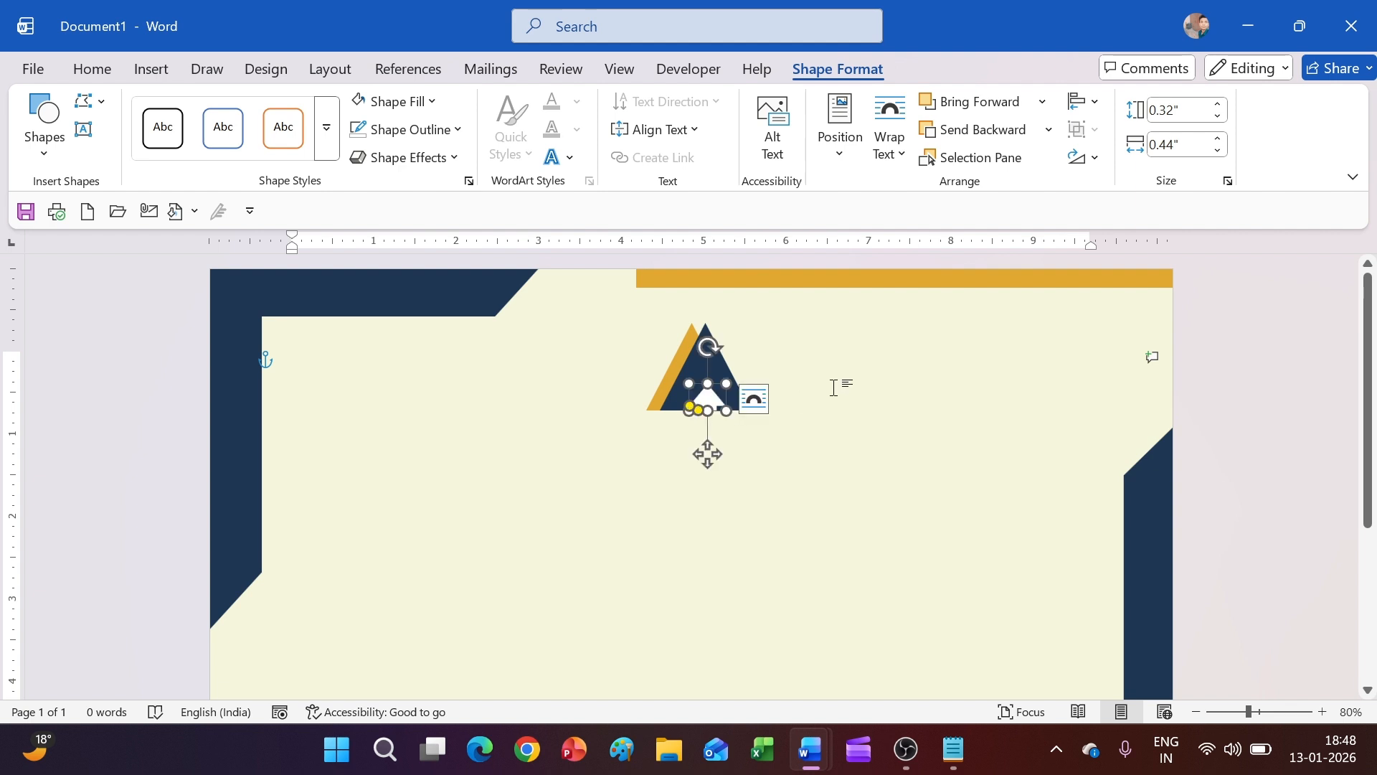
{"action": "left_click", "coordinate": [763, 394]}
{"action": "left_click", "coordinate": [709, 401]}
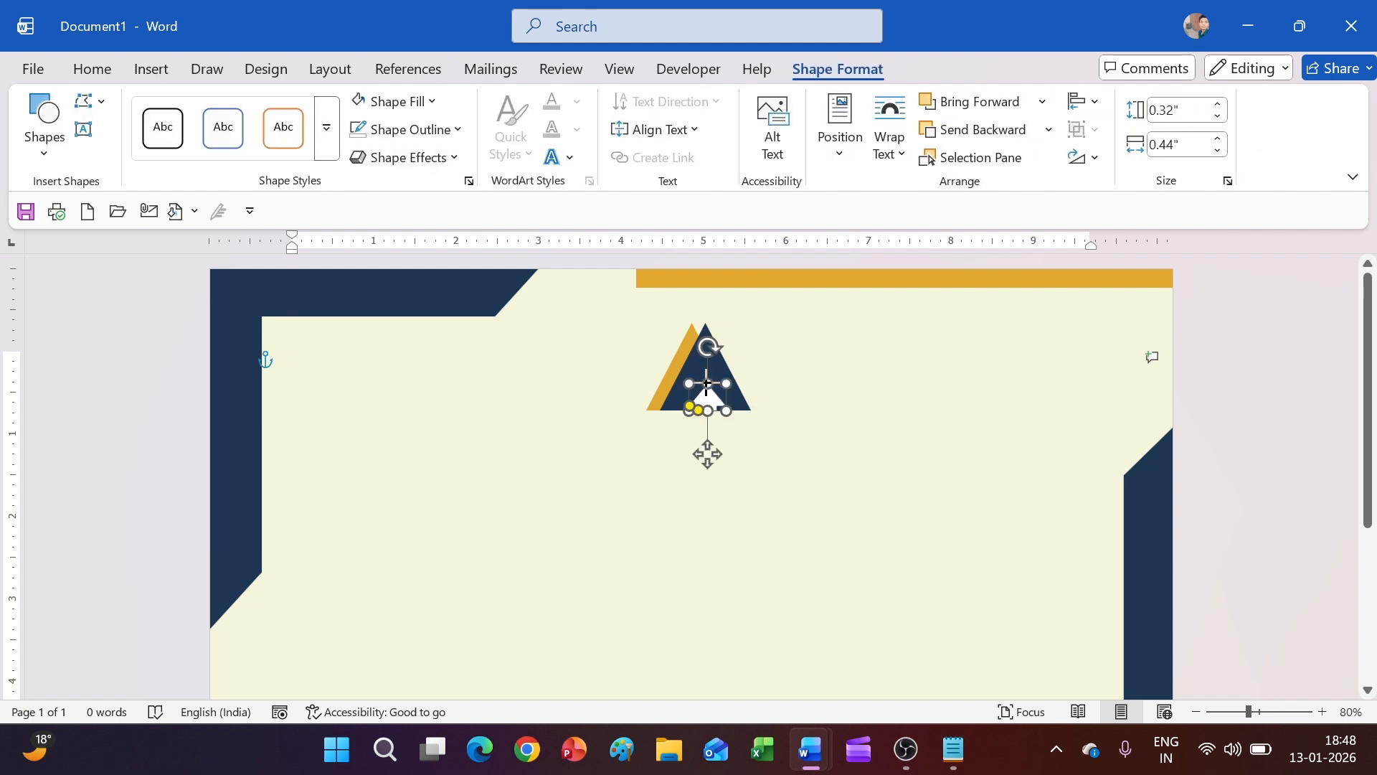
{"action": "left_click", "coordinate": [833, 381]}
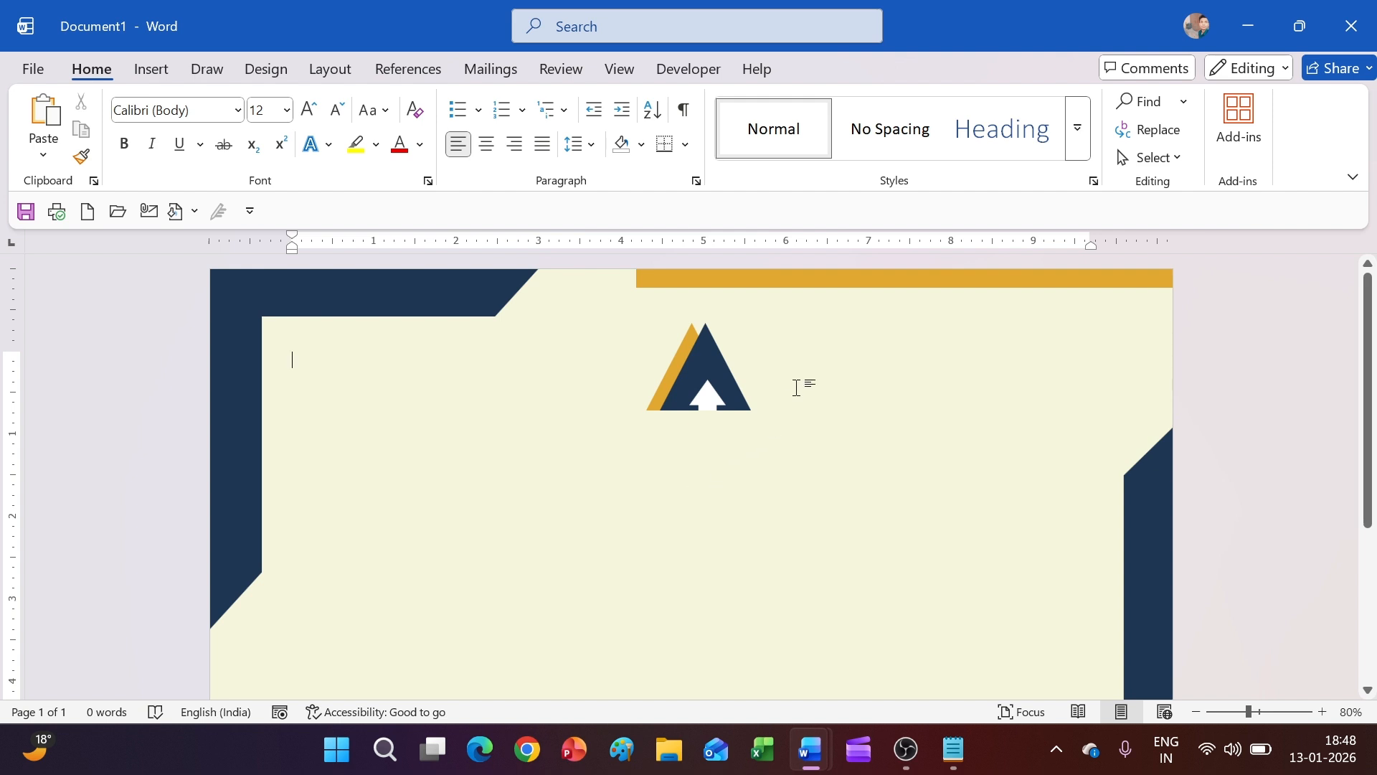
{"action": "scroll", "coordinate": [796, 388], "scroll_direction": "down", "scroll_amount": 5}
{"action": "scroll", "coordinate": [838, 347], "scroll_direction": "up", "scroll_amount": 5}
Group the gold triangle, navy triangle and white arrow into one logo
{"action": "left_click", "coordinate": [700, 362]}
{"action": "left_click", "coordinate": [863, 404]}
{"action": "left_click", "coordinate": [666, 379]}
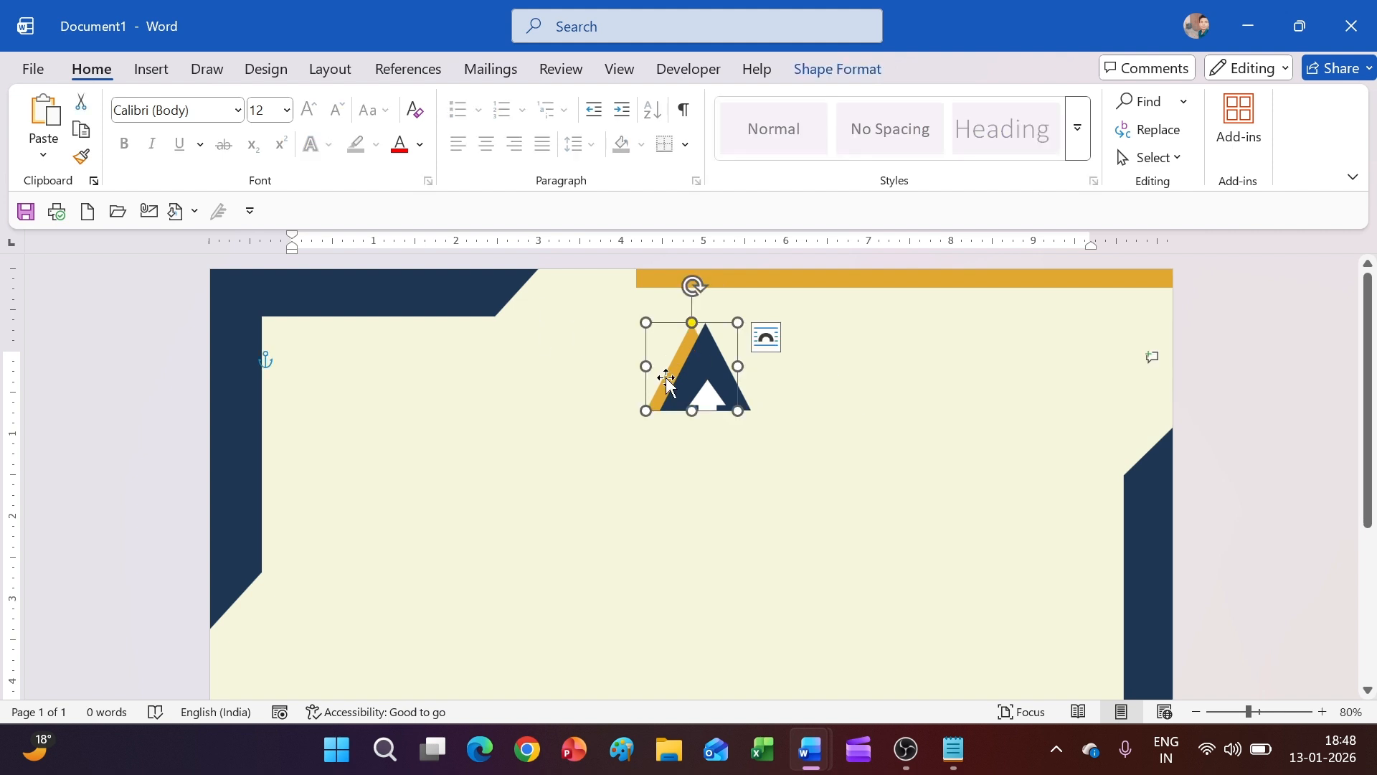
{"action": "left_click", "coordinate": [712, 377], "text": "shift"}
{"action": "left_click", "coordinate": [708, 394], "text": "shift"}
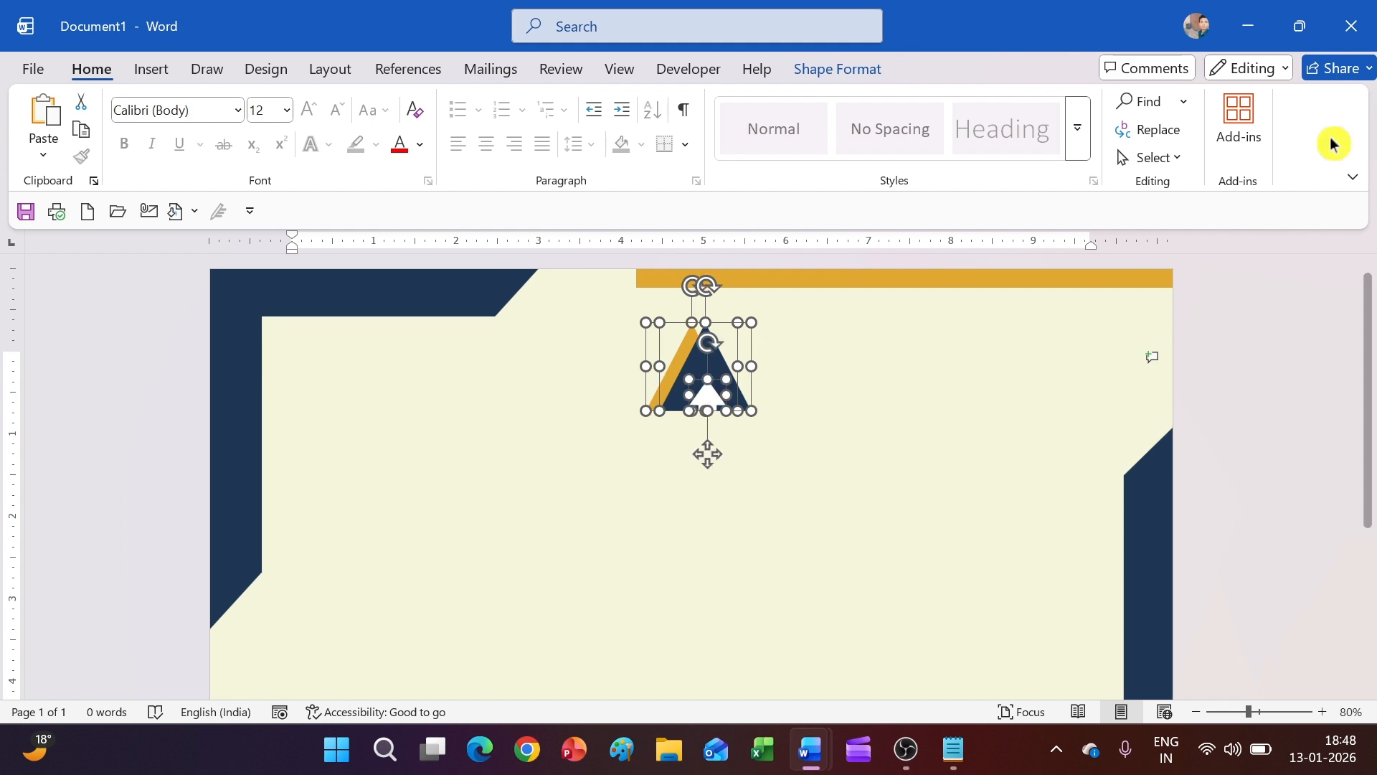
{"action": "left_click", "coordinate": [843, 70]}
{"action": "left_click", "coordinate": [1096, 133]}
{"action": "left_click", "coordinate": [1087, 160]}
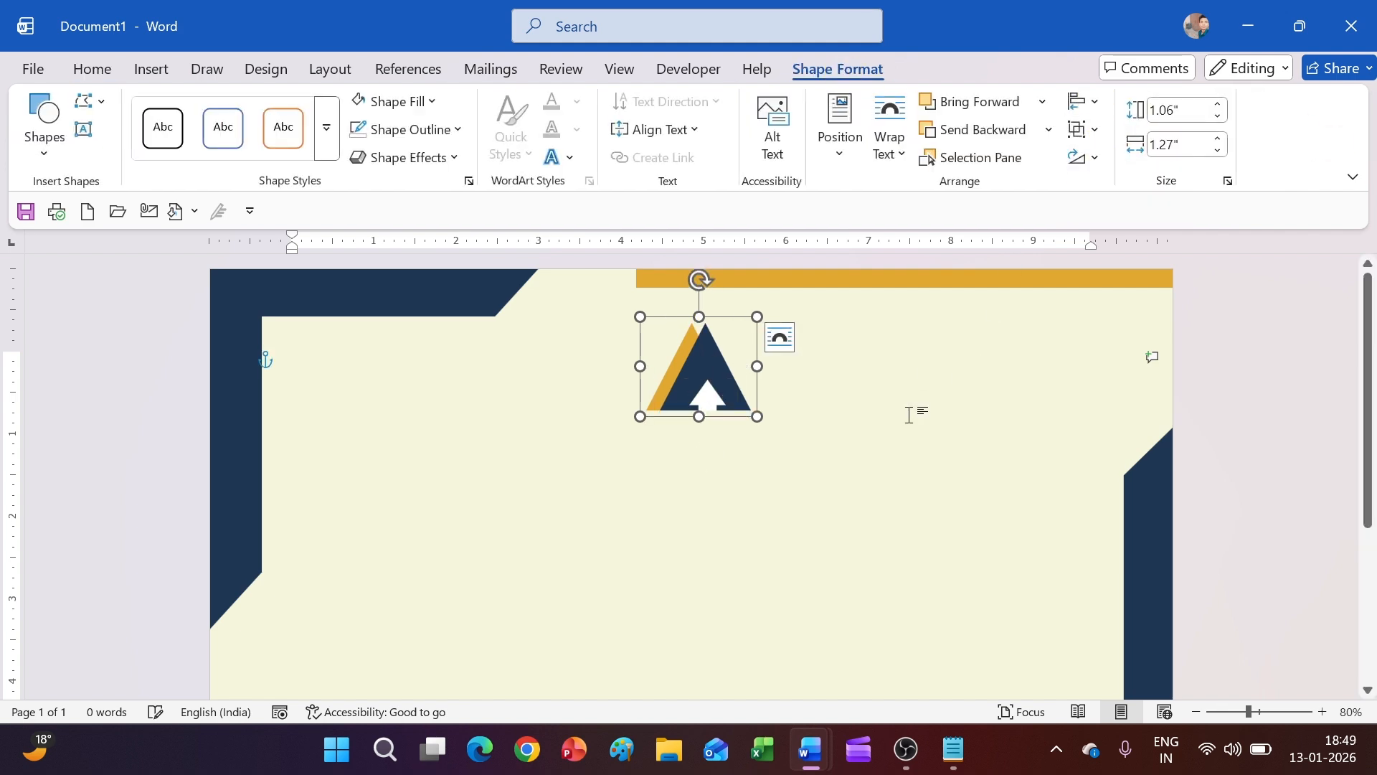
Shrink the logo group to 0.8" x 0.91" and centre it horizontally on the page
{"action": "left_click", "coordinate": [889, 422]}
{"action": "left_click", "coordinate": [741, 411]}
{"action": "left_click_drag", "start_coordinate": [755, 417], "coordinate": [728, 395]}
{"action": "left_click", "coordinate": [1084, 109]}
{"action": "left_click", "coordinate": [1086, 163]}
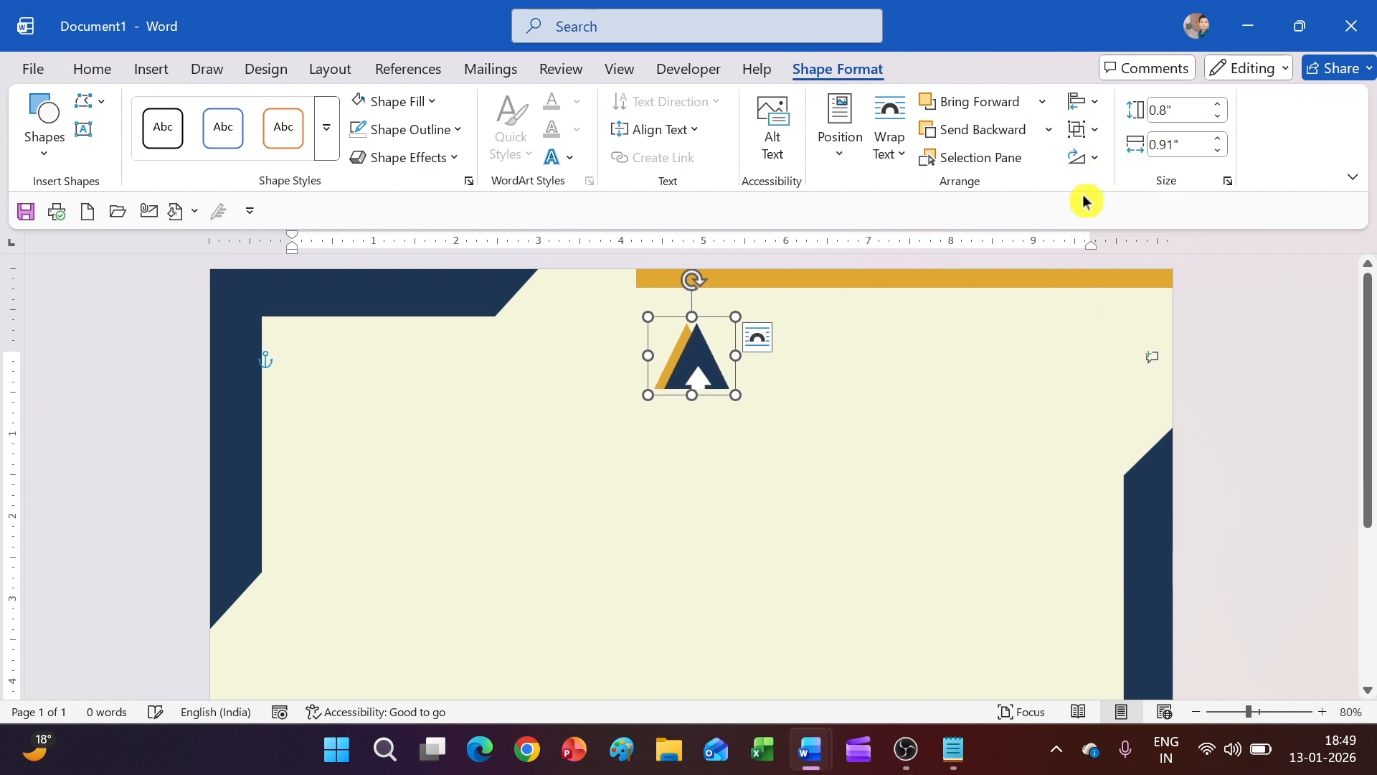
{"action": "left_click", "coordinate": [729, 402]}
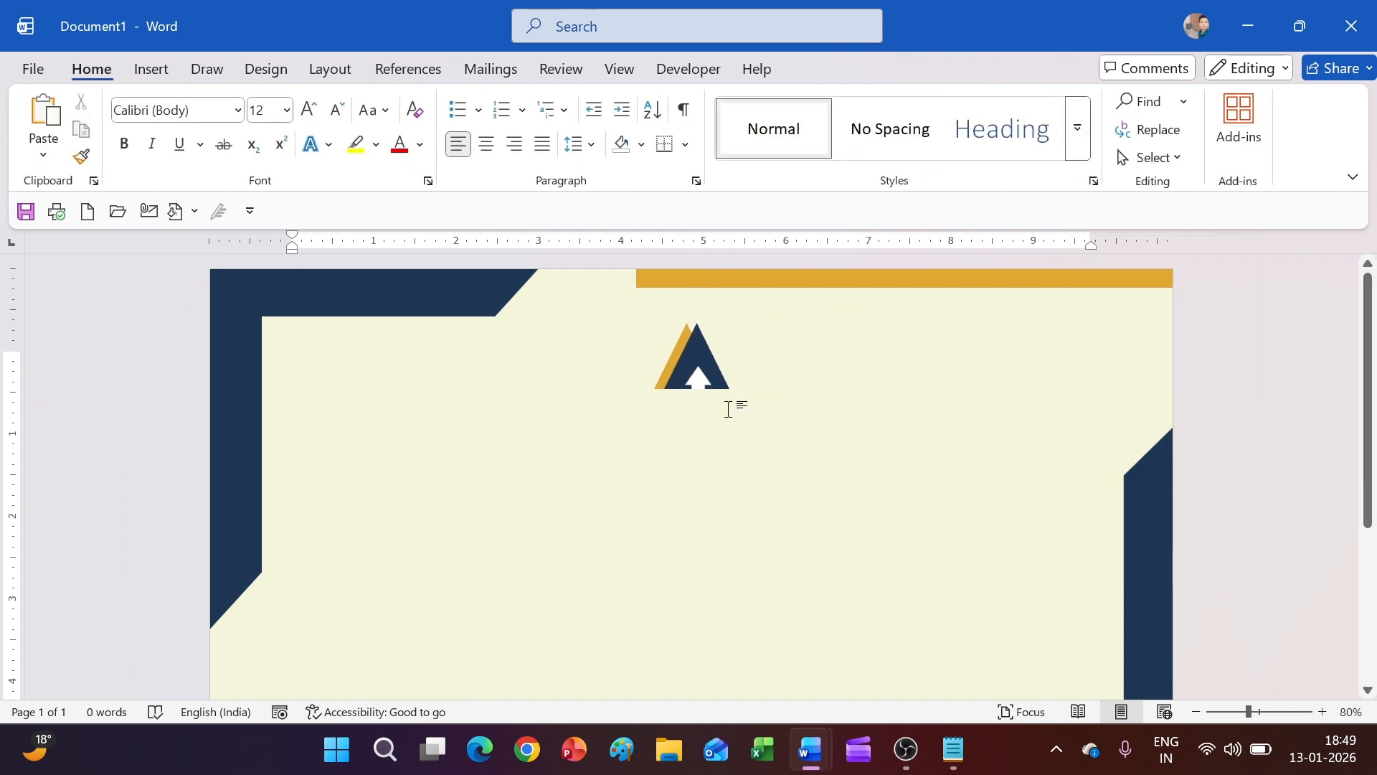
{"action": "left_click", "coordinate": [141, 76]}
Draw a text box for the ANVI COMPUTER LTD. caption and give it No Fill
{"action": "left_click", "coordinate": [307, 103]}
{"action": "left_click", "coordinate": [310, 156]}
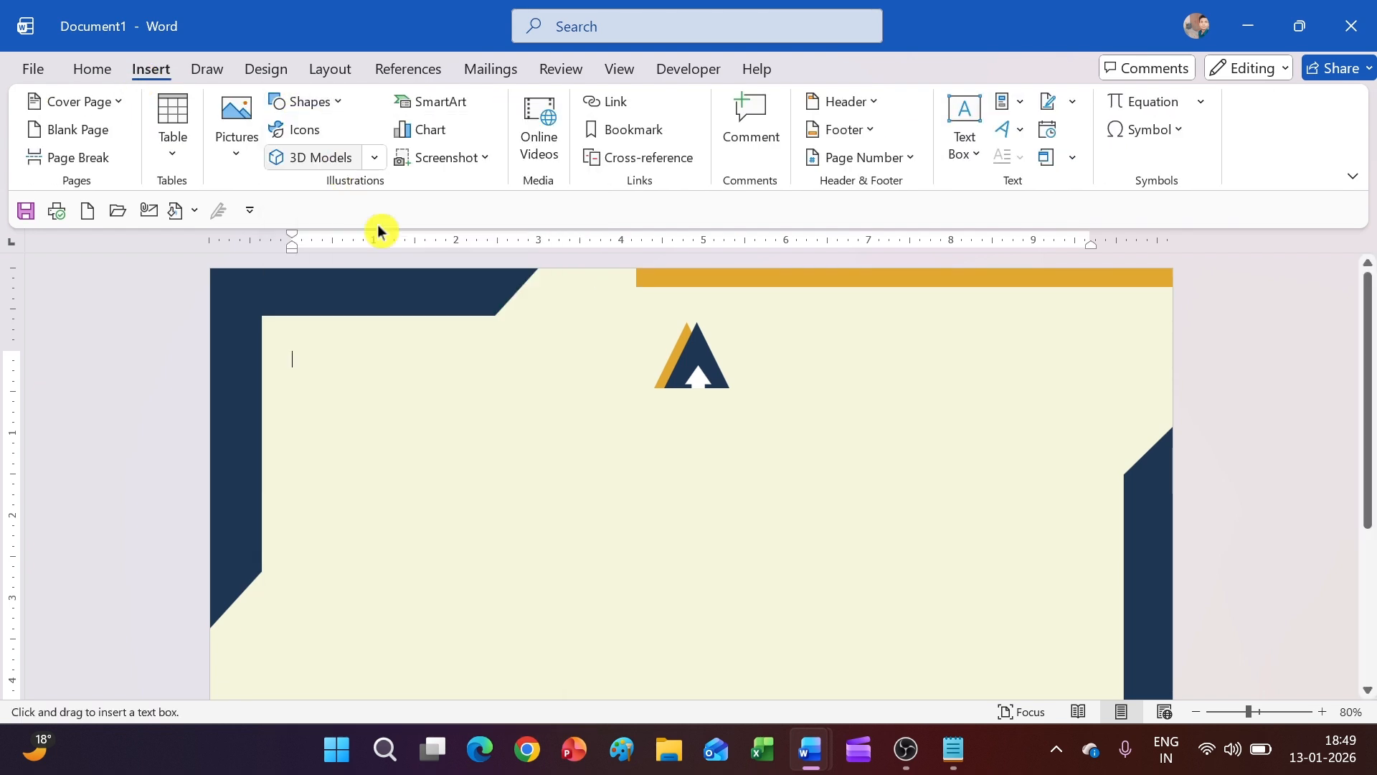
{"action": "left_click_drag", "start_coordinate": [604, 389], "coordinate": [803, 434]}
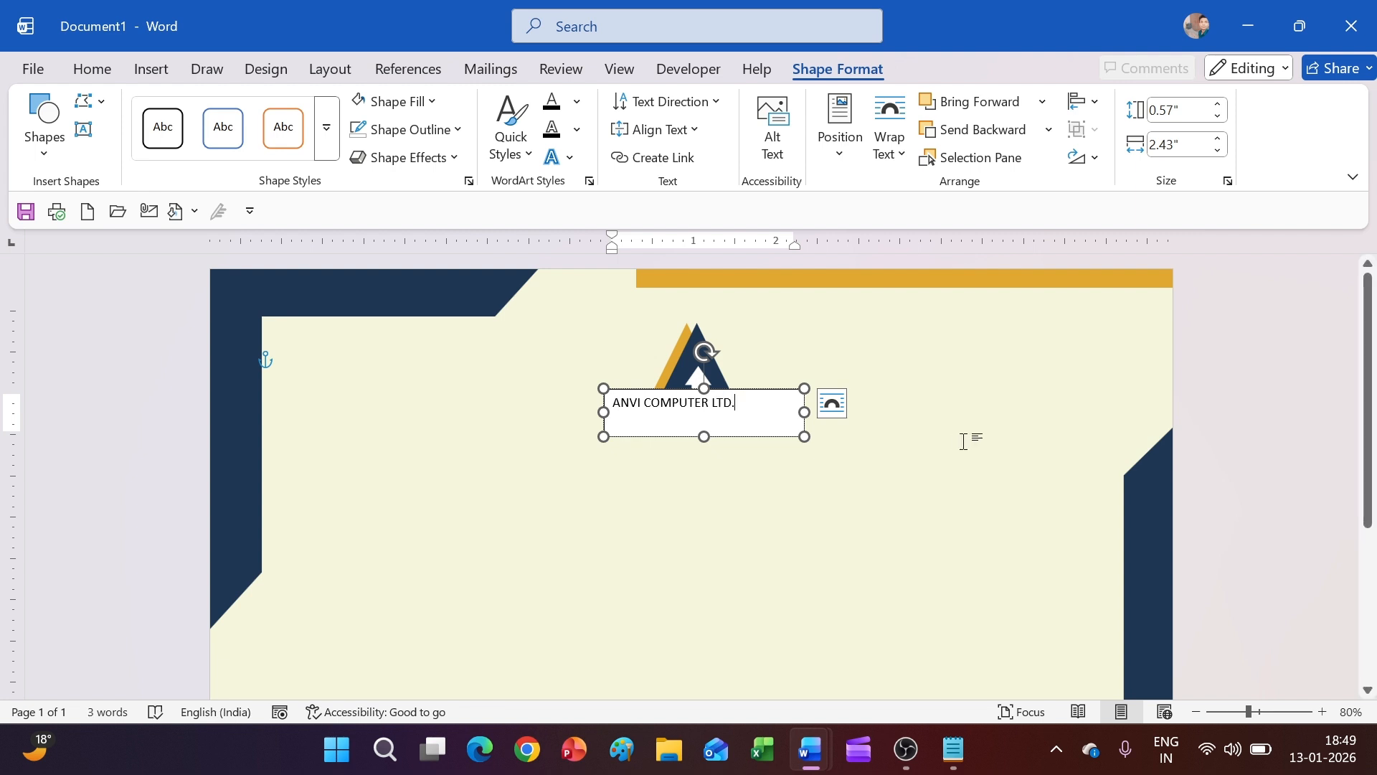
{"action": "key", "text": "ctrl+a"}
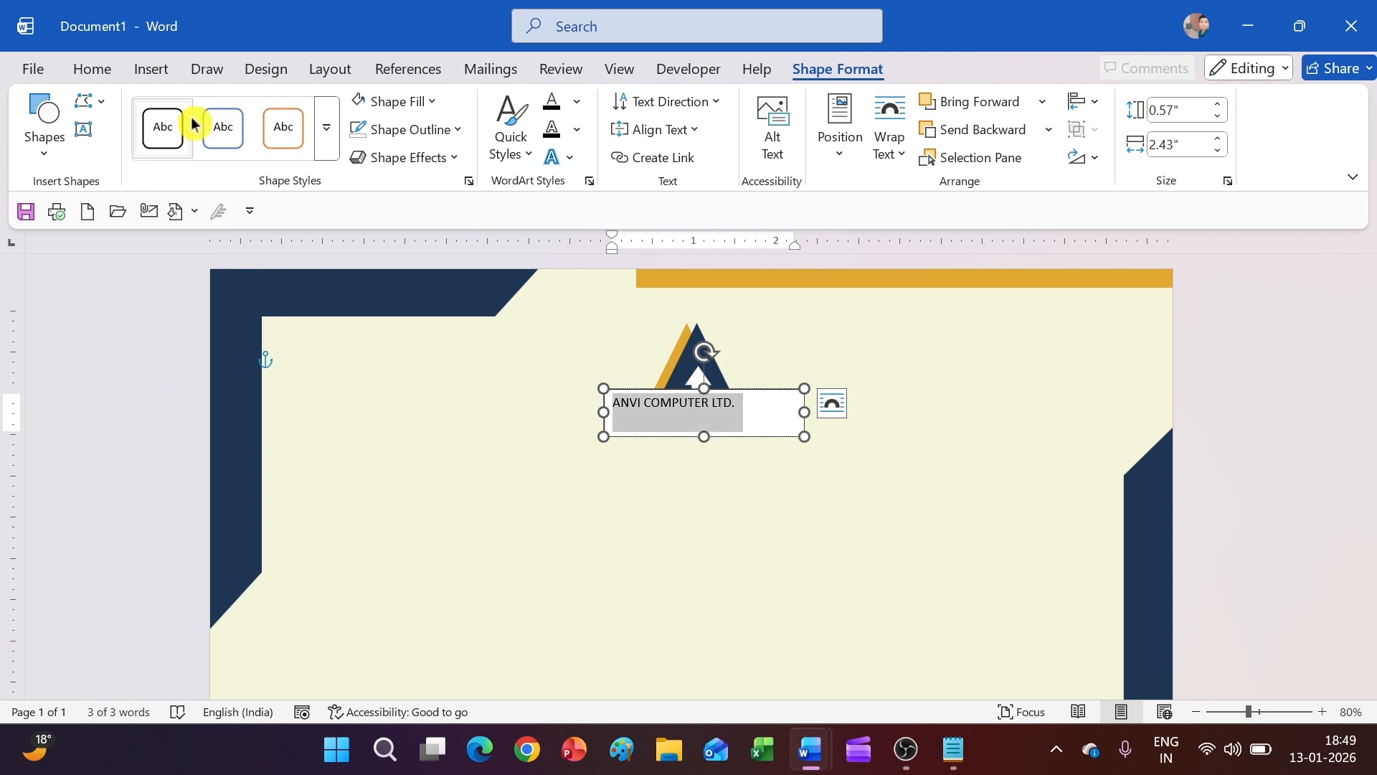
{"action": "left_click", "coordinate": [399, 102]}
{"action": "left_click", "coordinate": [423, 532]}
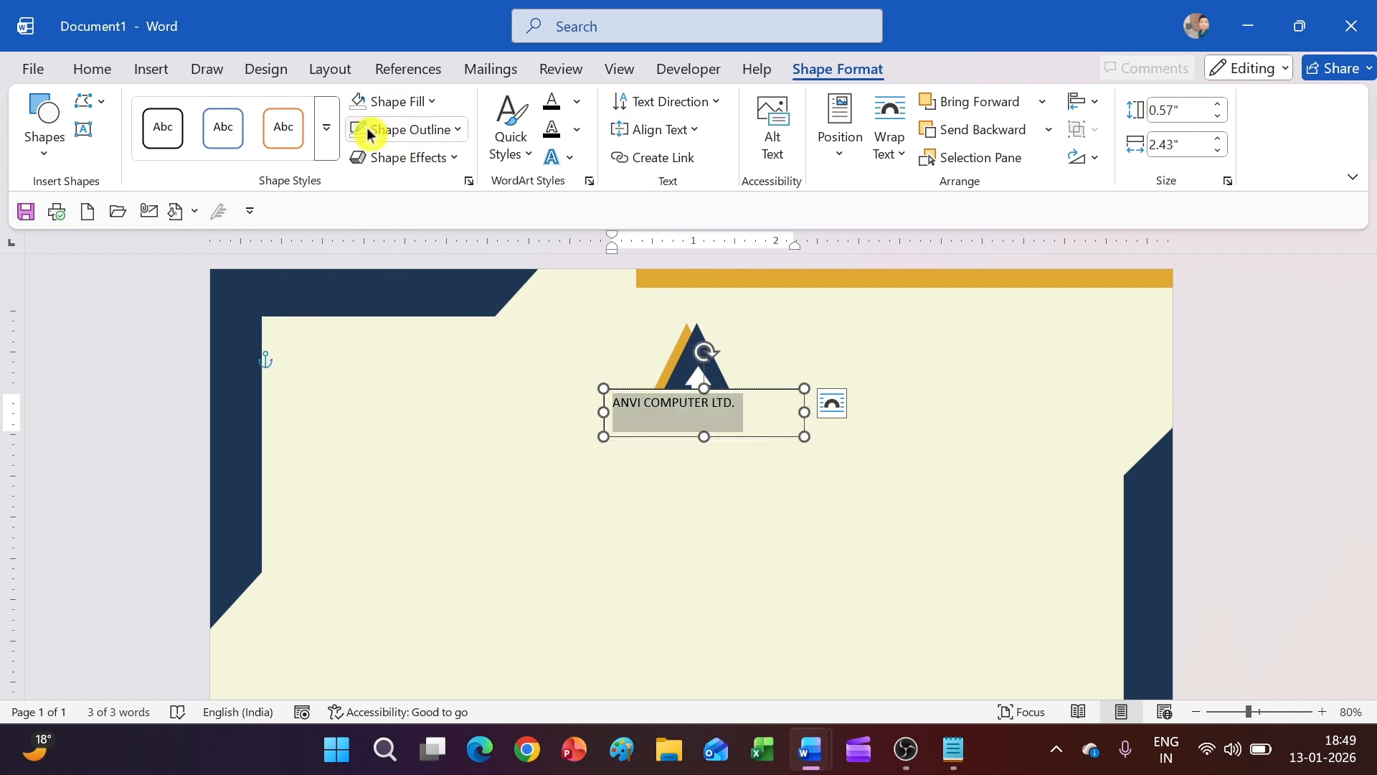
Set the ANVI COMPUTER LTD. caption text in the TT Chocolates Trl font
{"action": "left_click", "coordinate": [755, 419]}
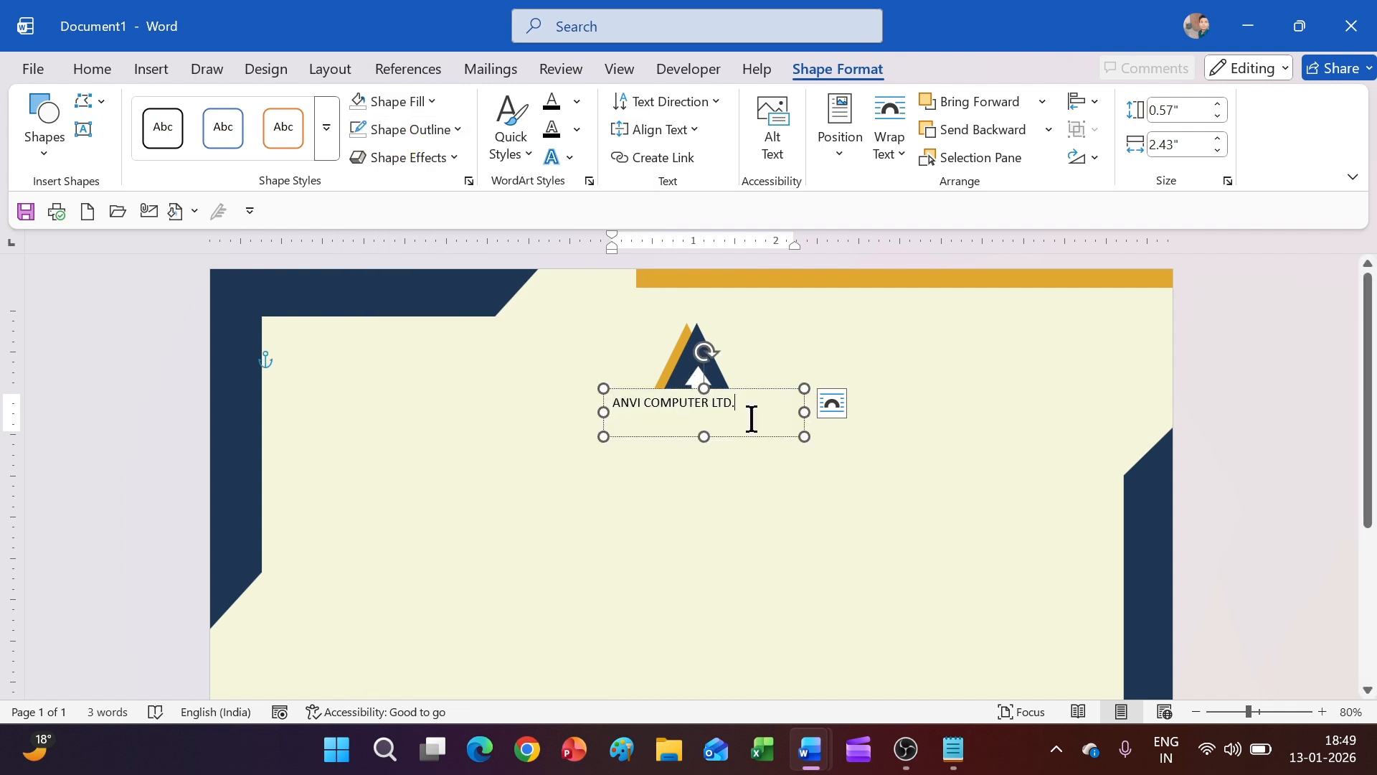
{"action": "key", "text": "ctrl+a"}
{"action": "left_click", "coordinate": [101, 71]}
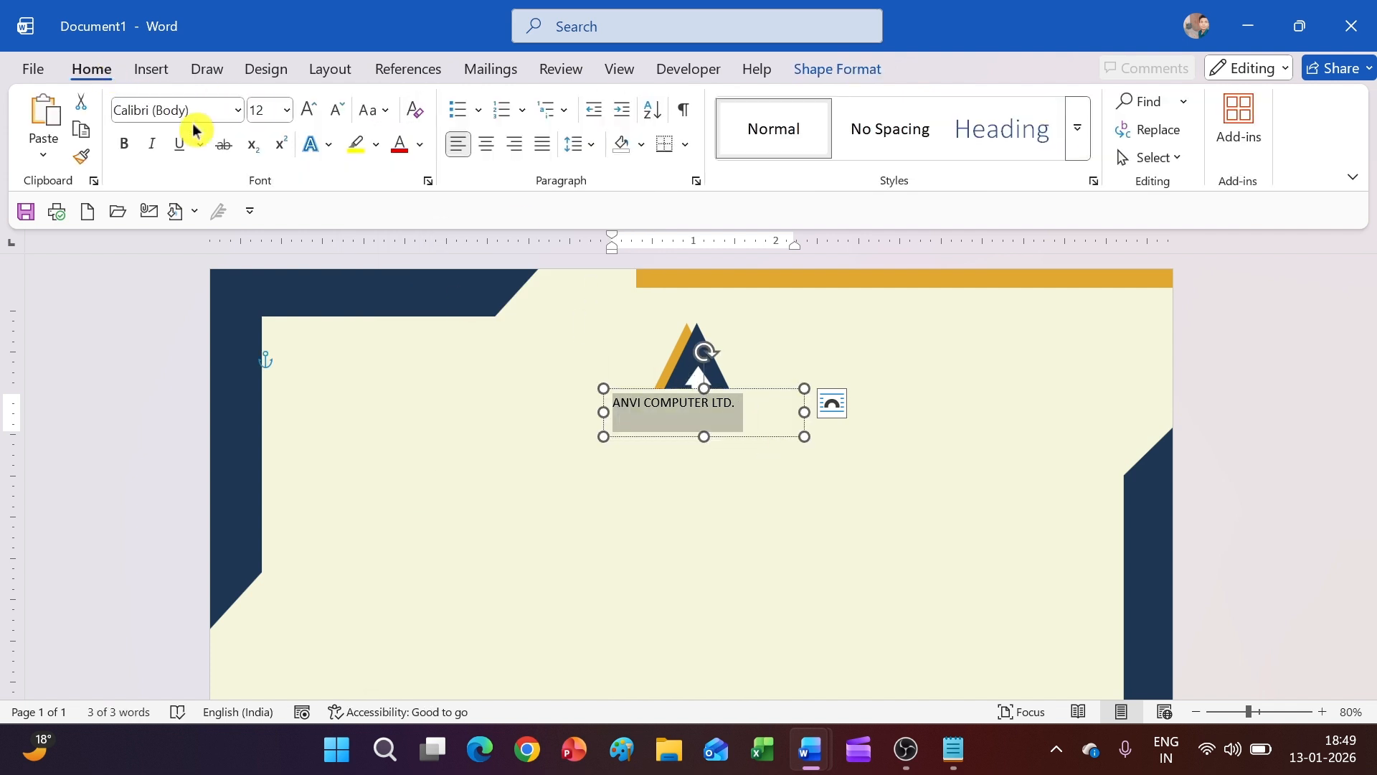
{"action": "left_click", "coordinate": [238, 110]}
{"action": "type", "text": "TT Chocolates Trl"}
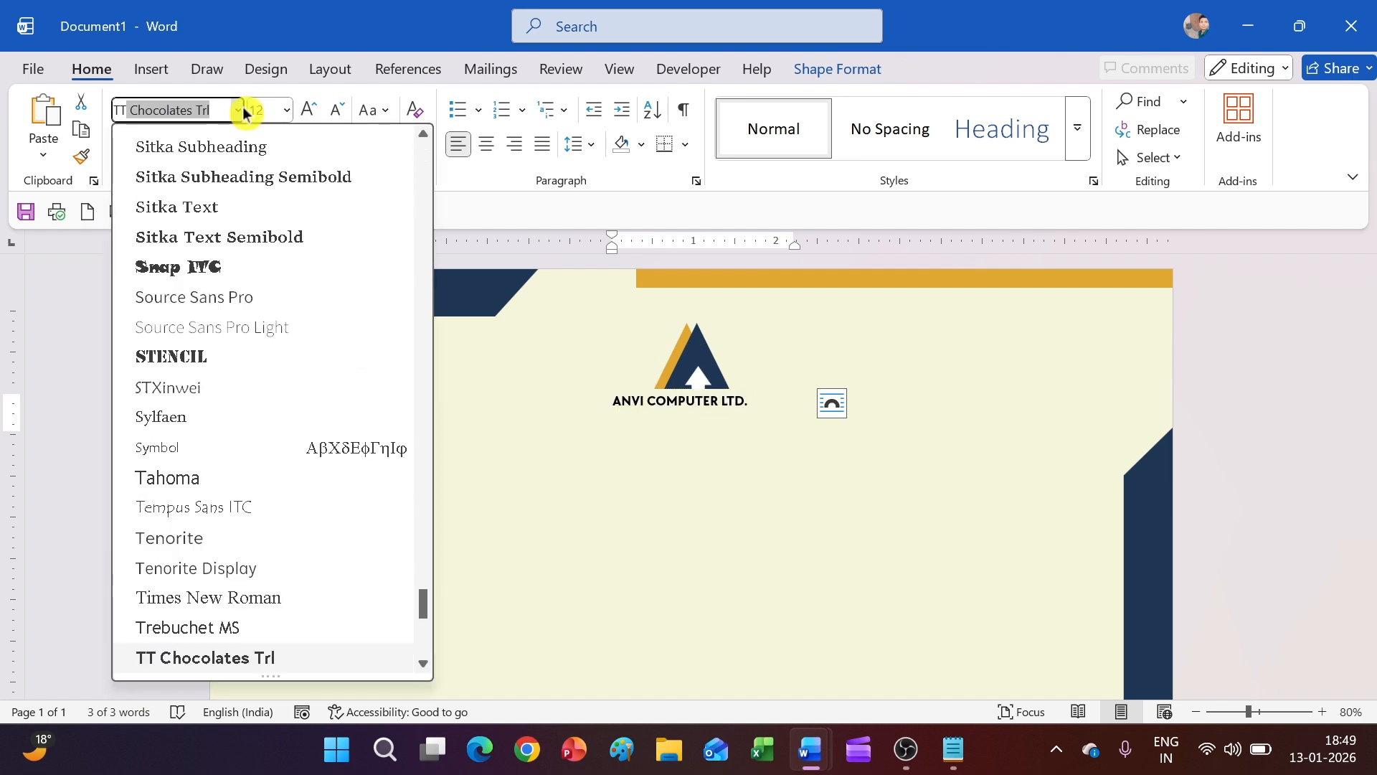
{"action": "scroll", "coordinate": [215, 473], "scroll_direction": "down", "scroll_amount": 3}
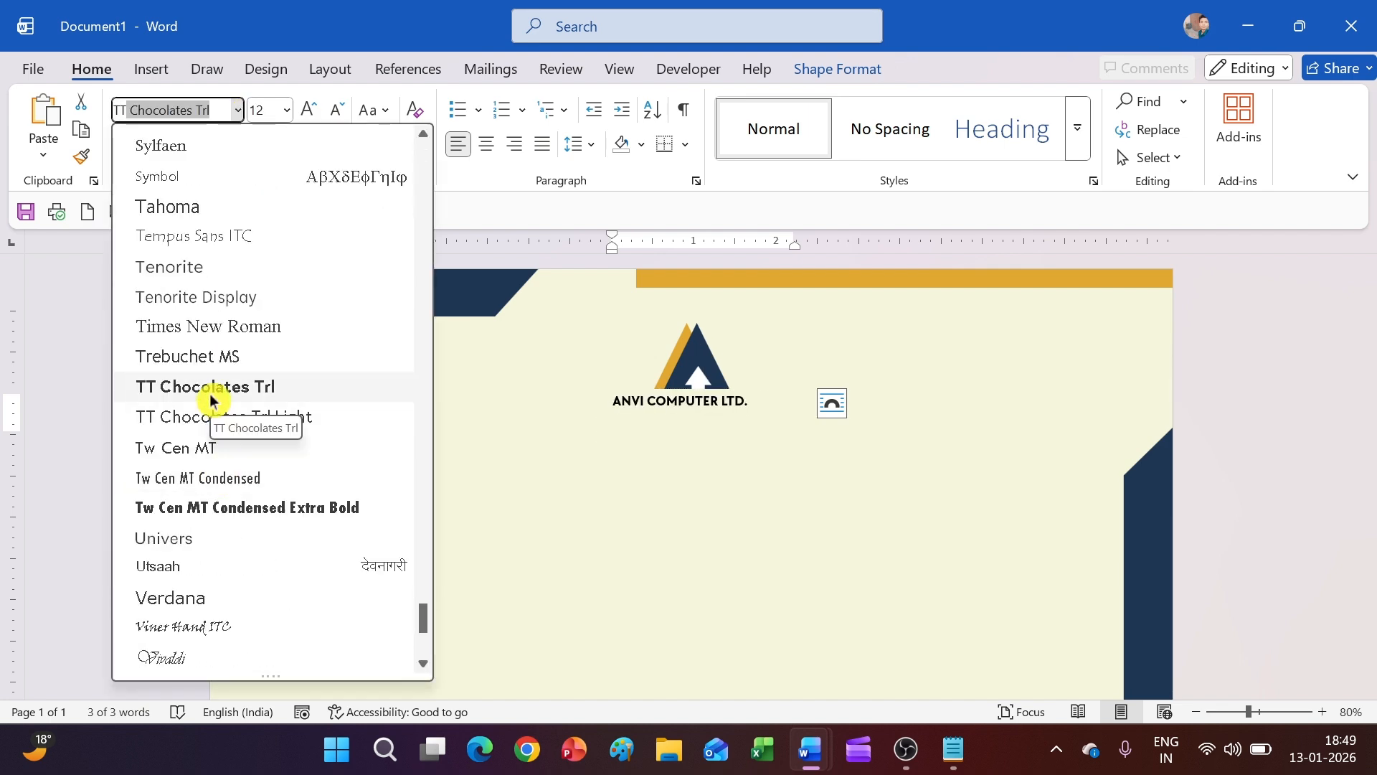
{"action": "left_click", "coordinate": [211, 399]}
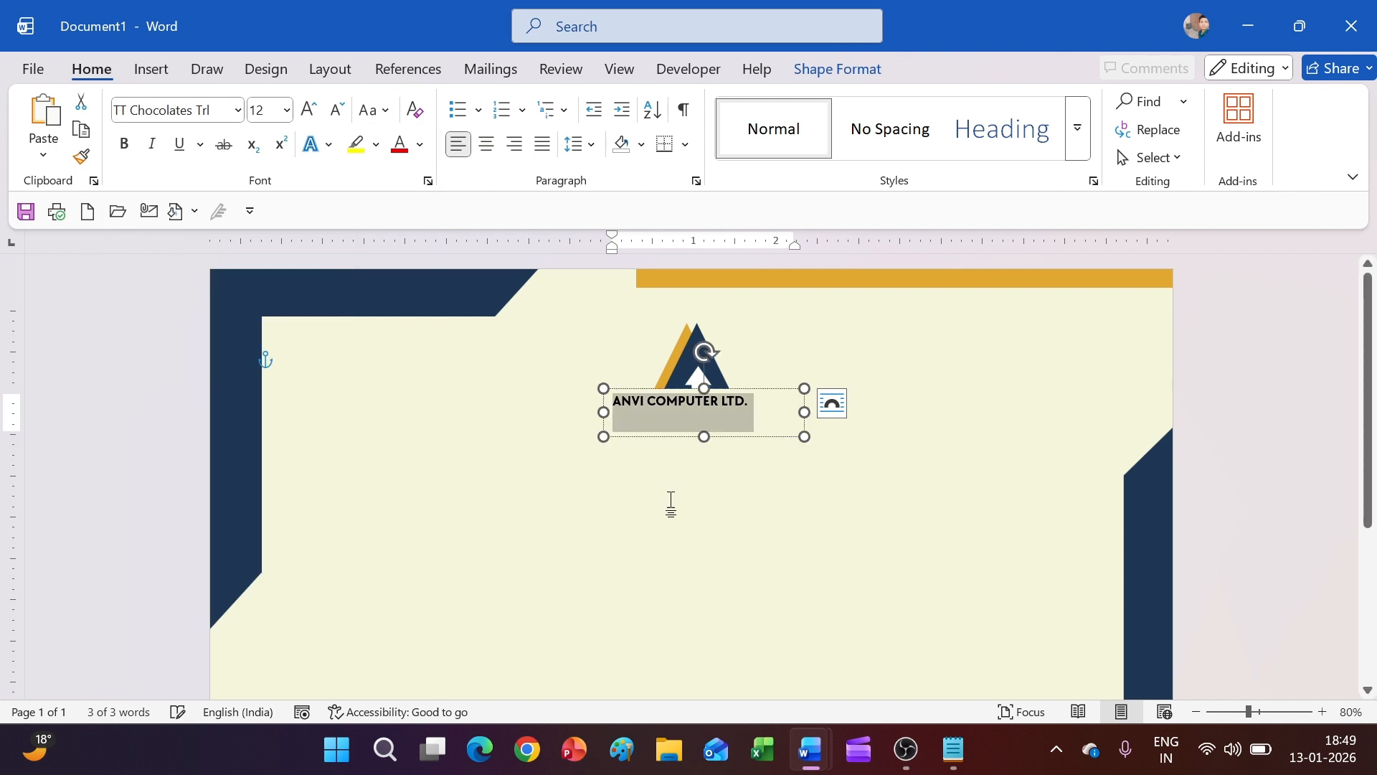
{"action": "left_click", "coordinate": [670, 502]}
{"action": "left_click", "coordinate": [724, 436]}
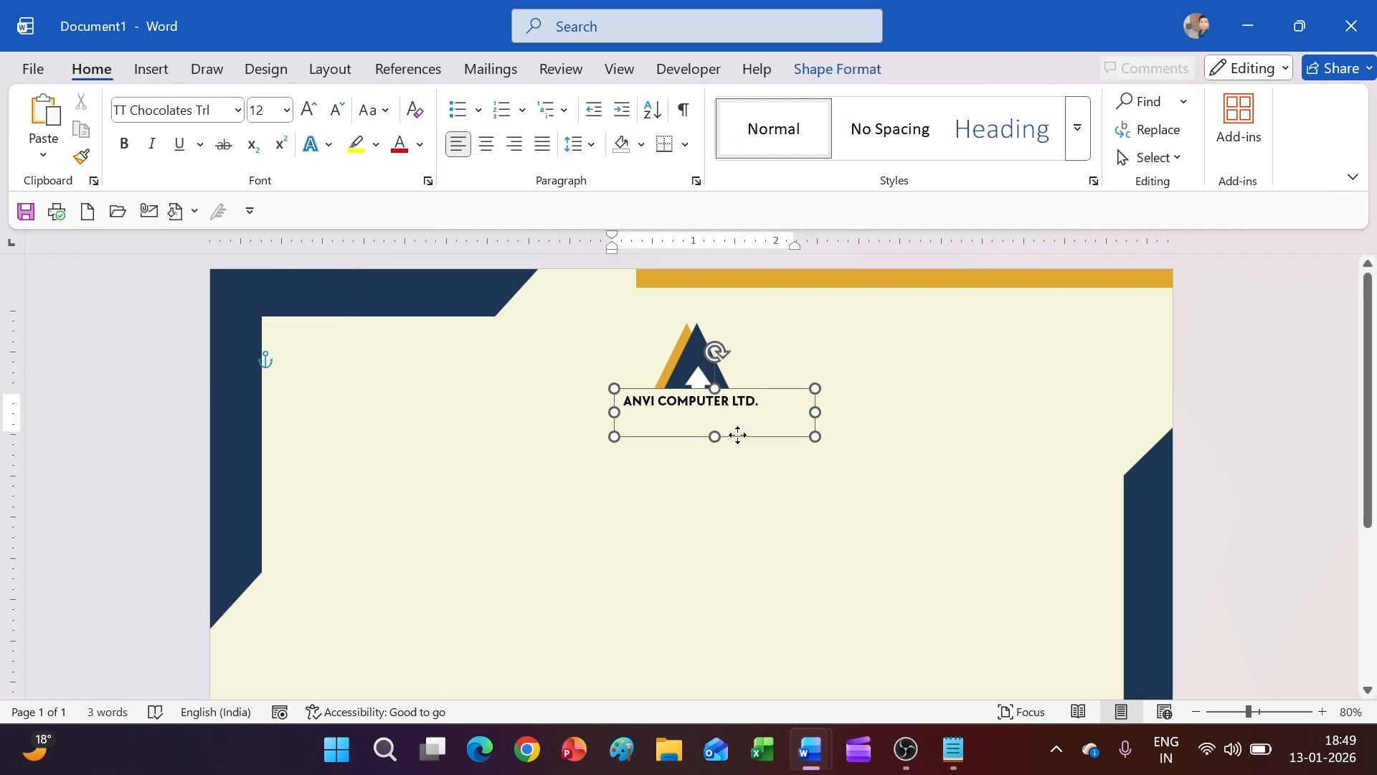
{"action": "left_click", "coordinate": [742, 488]}
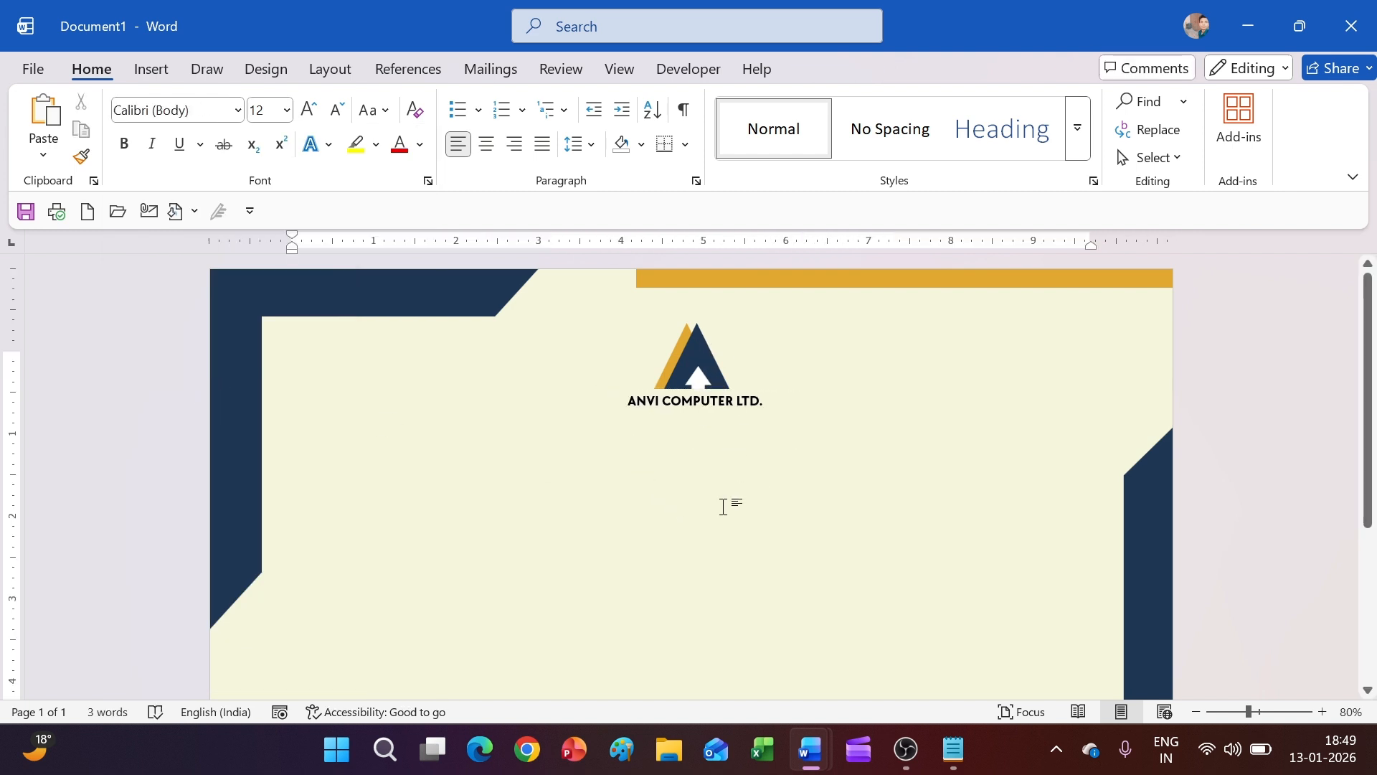
{"action": "left_click", "coordinate": [152, 70]}
Draw a wide, unfilled text box below the company name and type CERTIFICATE
{"action": "left_click", "coordinate": [316, 107]}
{"action": "left_click", "coordinate": [330, 160]}
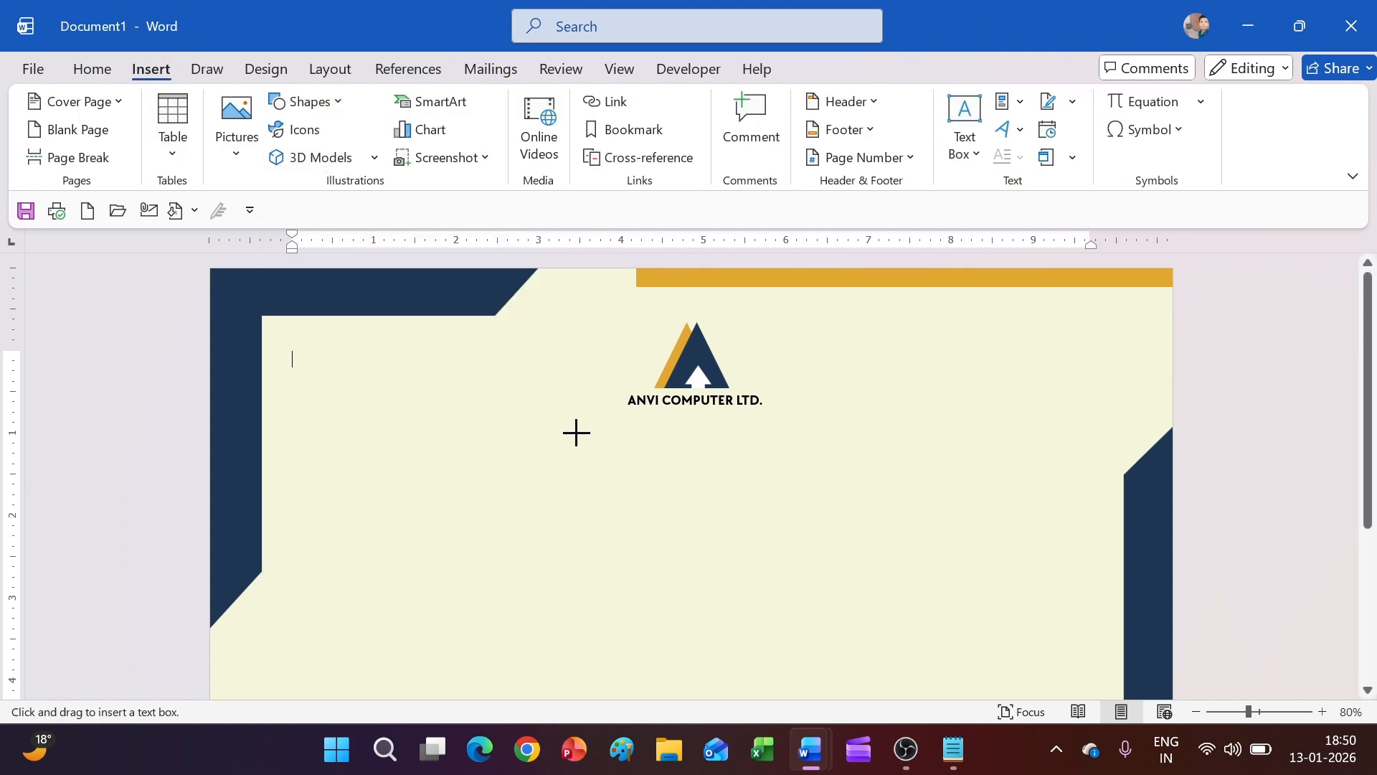
{"action": "left_click_drag", "start_coordinate": [466, 417], "coordinate": [997, 487]}
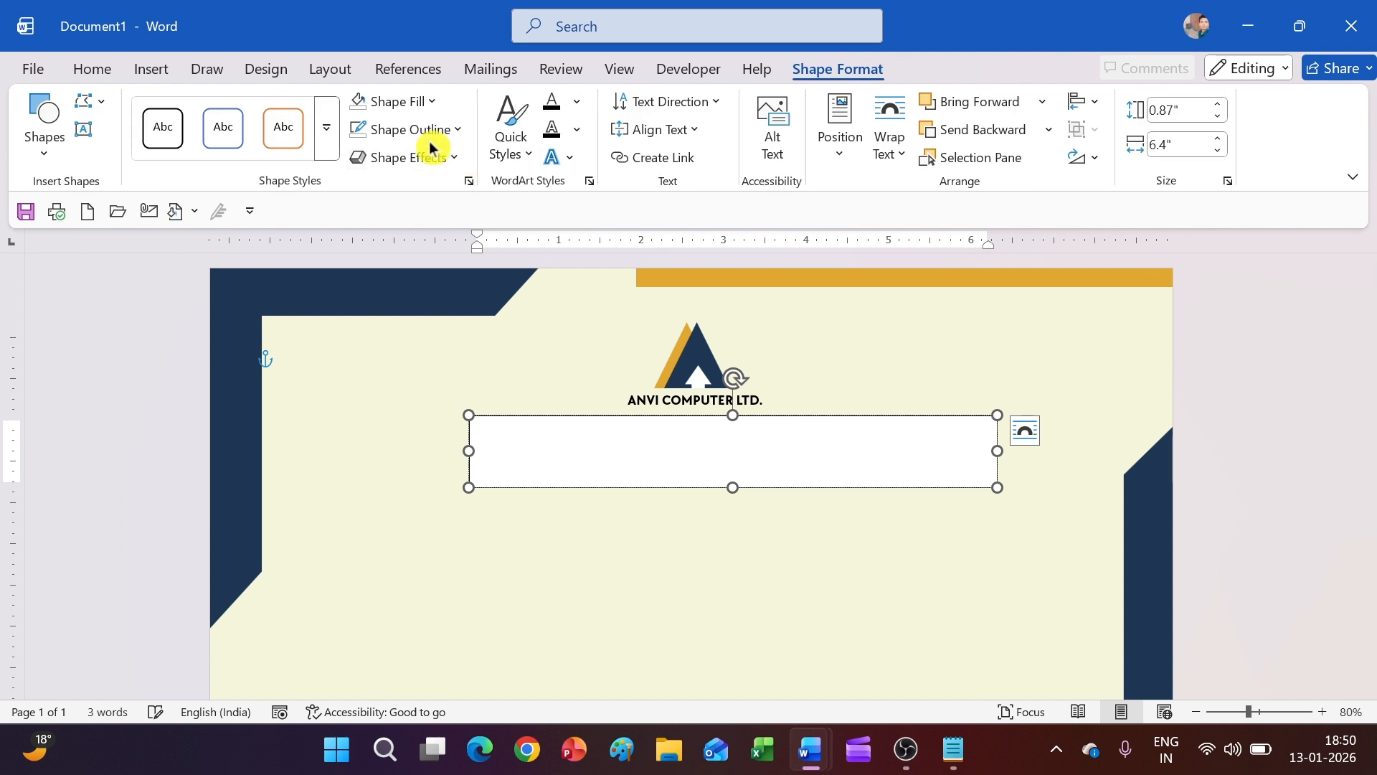
{"action": "left_click", "coordinate": [345, 108]}
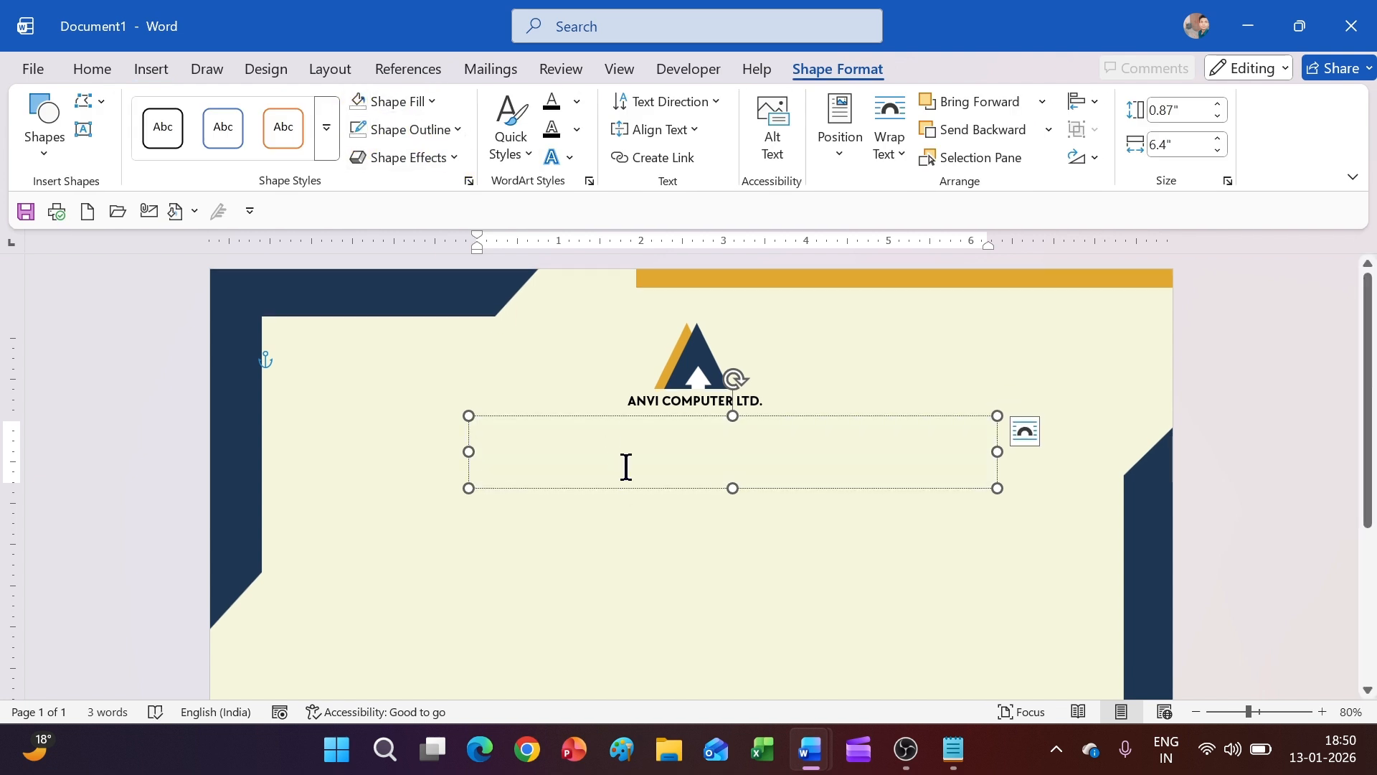
{"action": "type", "text": "c"}
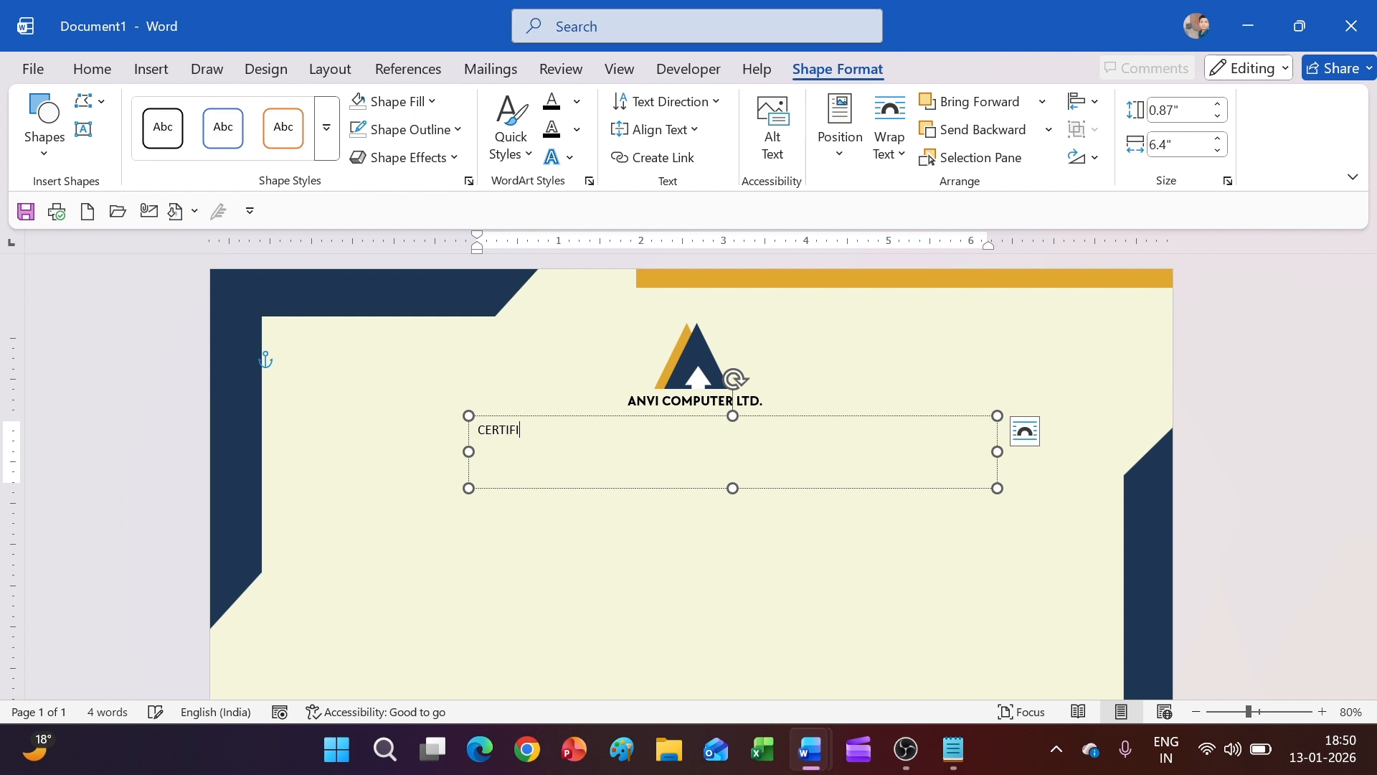
Enlarge the CERTIFICATE text to 48 pt and make it bold
{"action": "key", "text": "ctrl+a"}
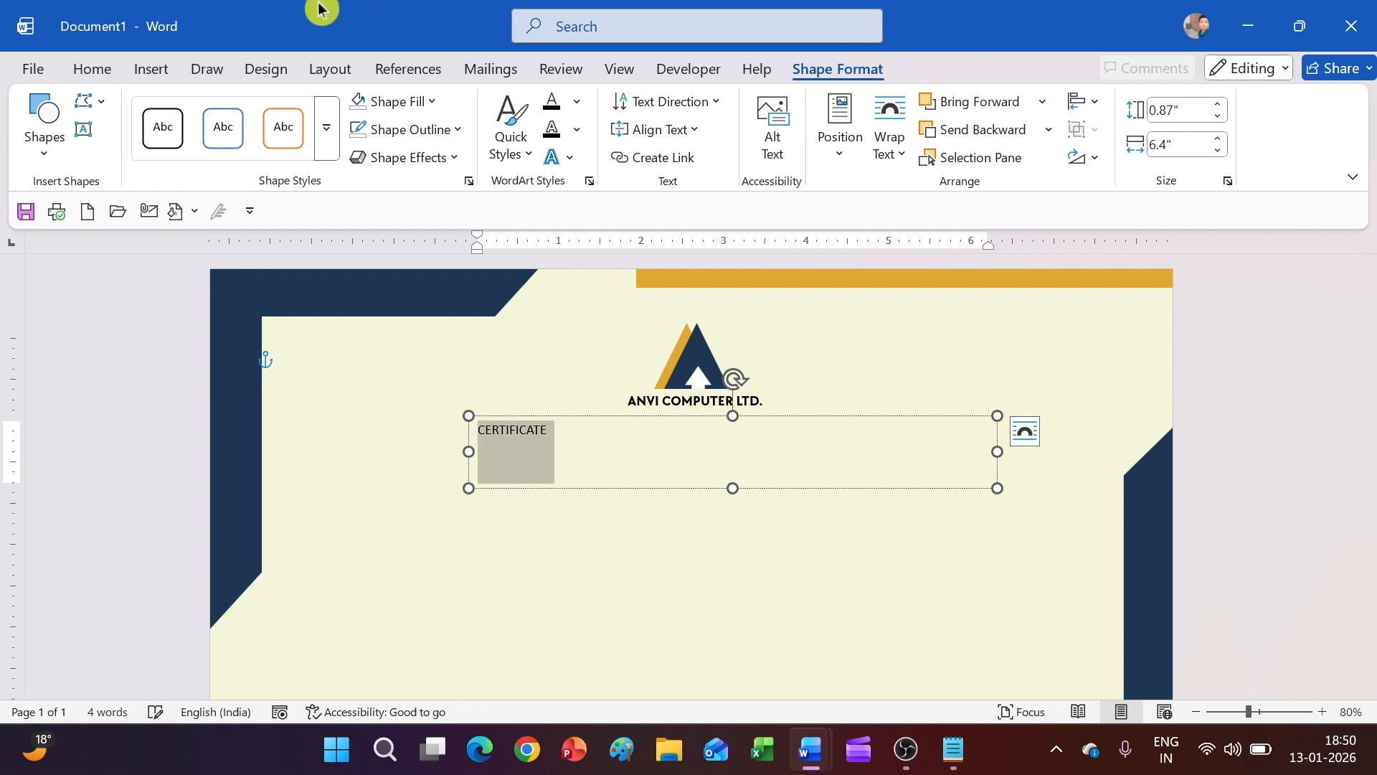
{"action": "left_click", "coordinate": [92, 69]}
{"action": "left_click", "coordinate": [310, 112]}
{"action": "left_click", "coordinate": [310, 112]}
{"action": "left_click", "coordinate": [309, 113]}
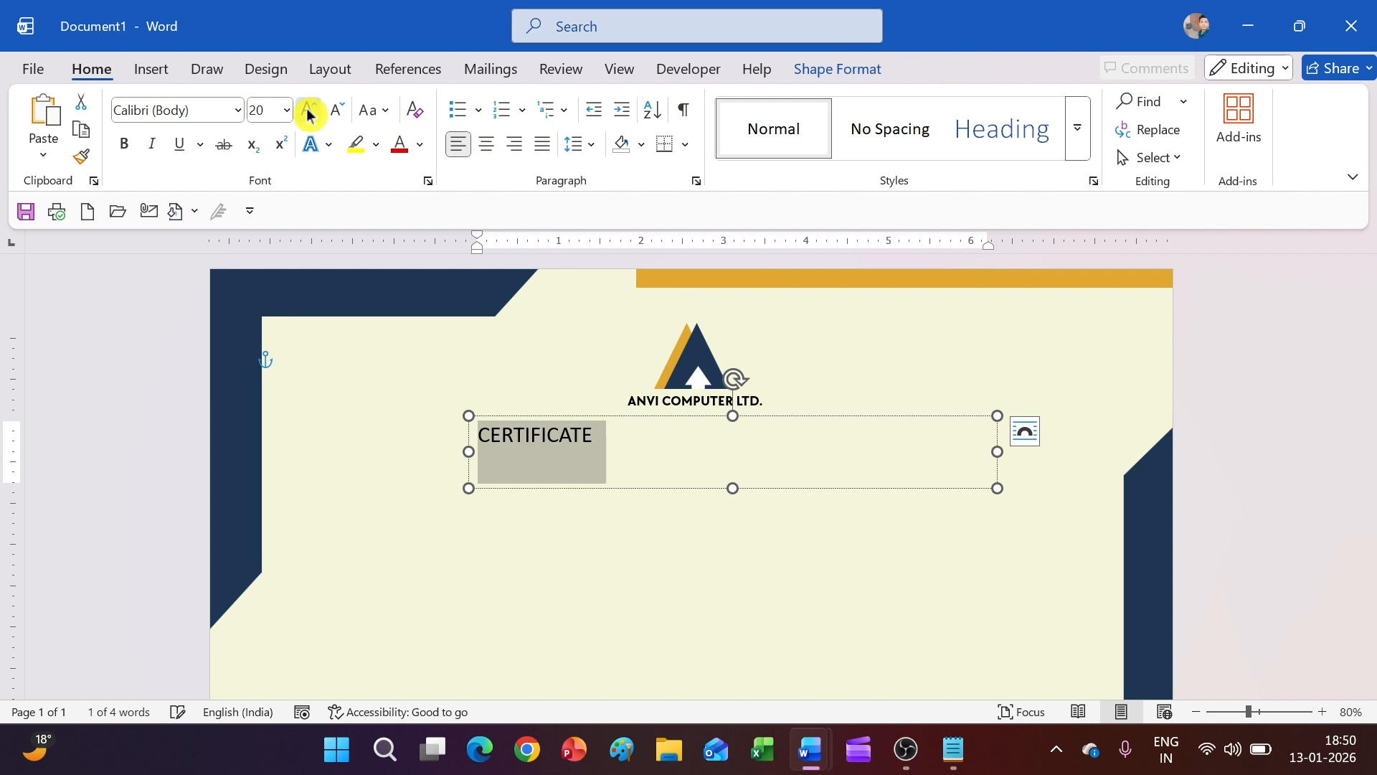
{"action": "left_click", "coordinate": [310, 113]}
{"action": "left_click", "coordinate": [310, 113]}
{"action": "left_click", "coordinate": [310, 112]}
{"action": "left_click", "coordinate": [309, 113]}
{"action": "left_click", "coordinate": [310, 112]}
{"action": "left_click", "coordinate": [310, 113]}
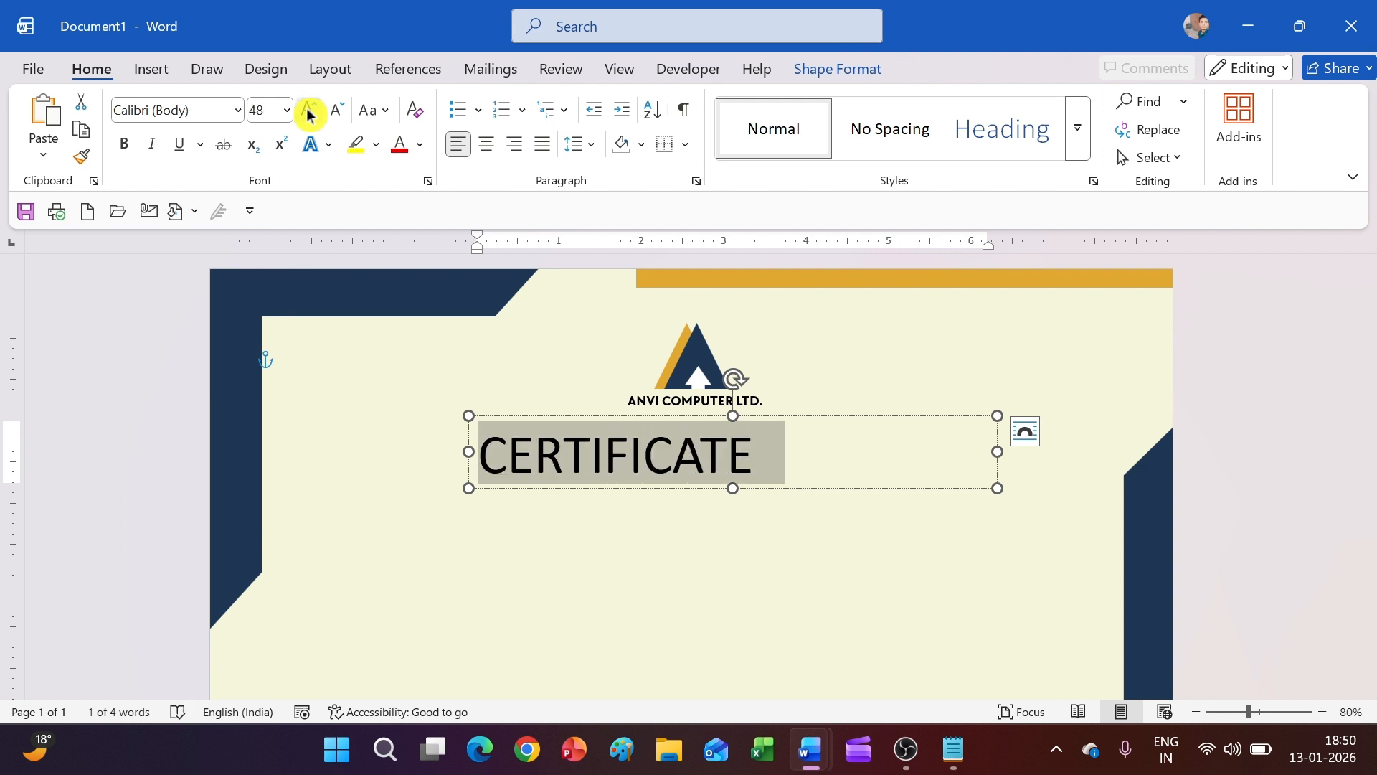
{"action": "left_click", "coordinate": [122, 144]}
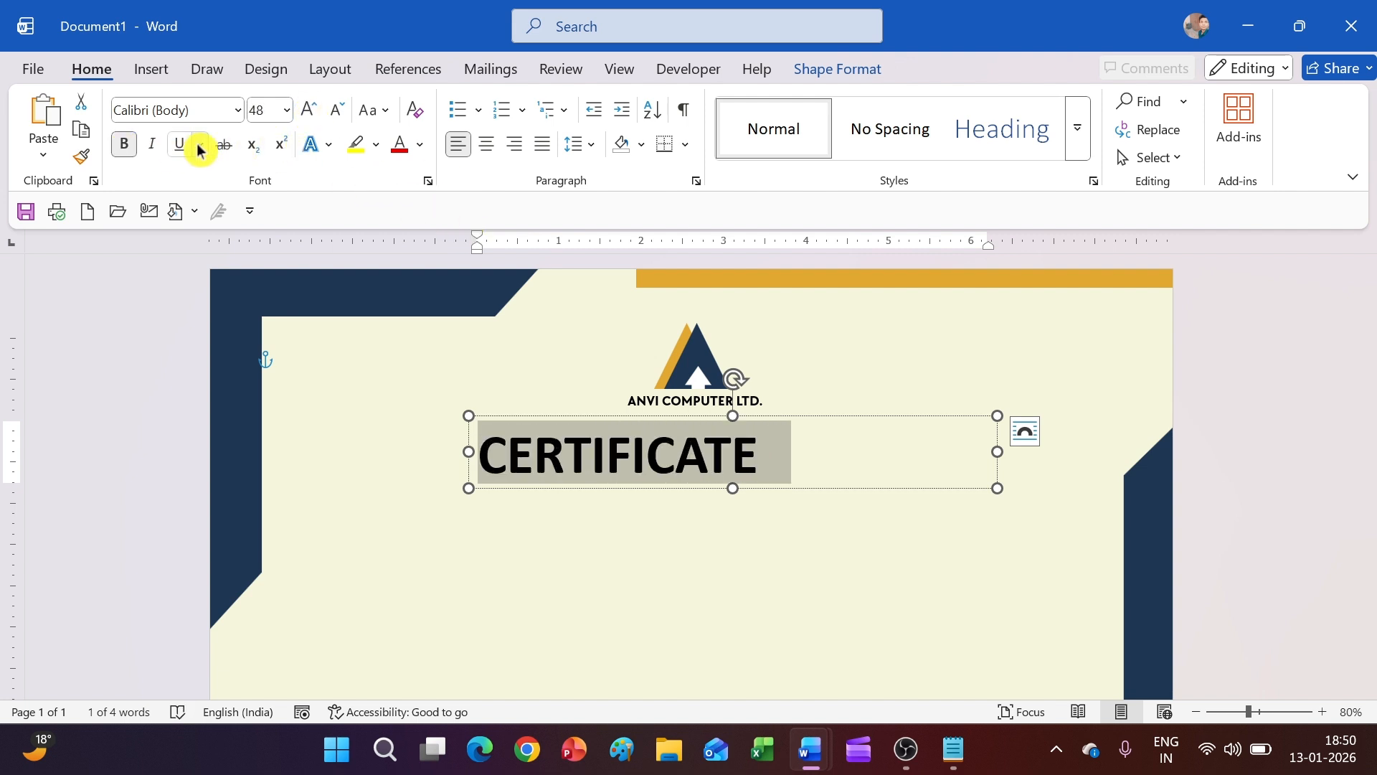
{"action": "left_click", "coordinate": [238, 110]}
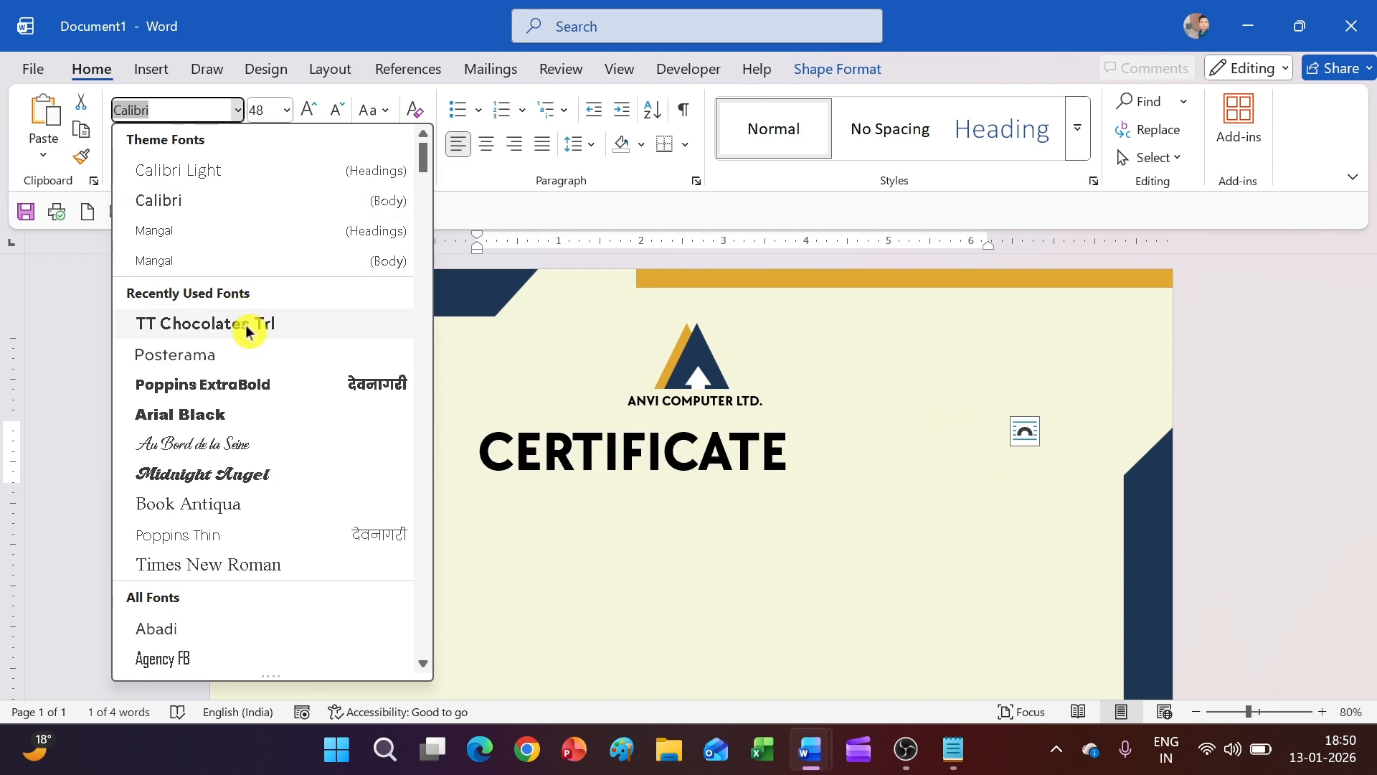
Set the CERTIFICATE heading in Trebuchet MS and enlarge it to 72 pt
{"action": "type", "text": "TT Chocolates Trl"}
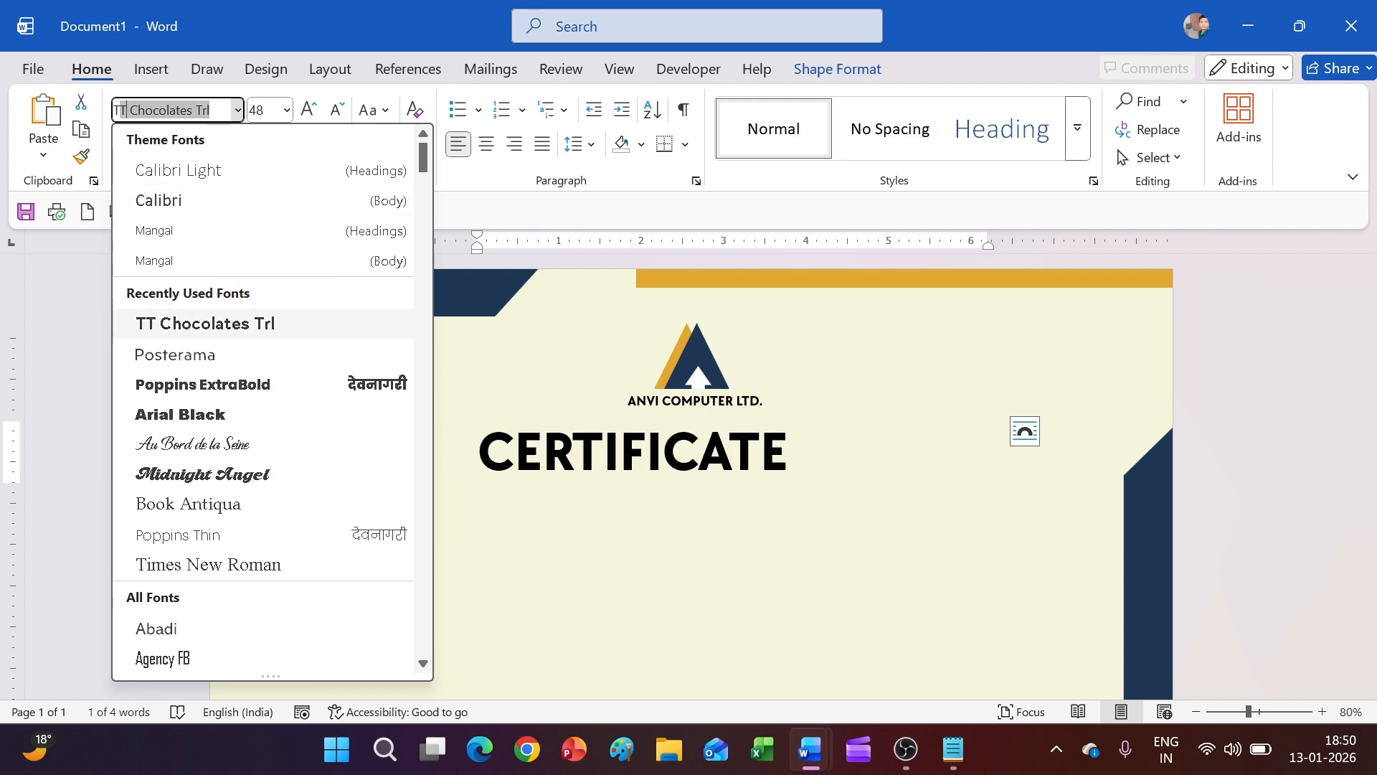
{"action": "scroll", "coordinate": [231, 445], "scroll_direction": "down", "scroll_amount": 3}
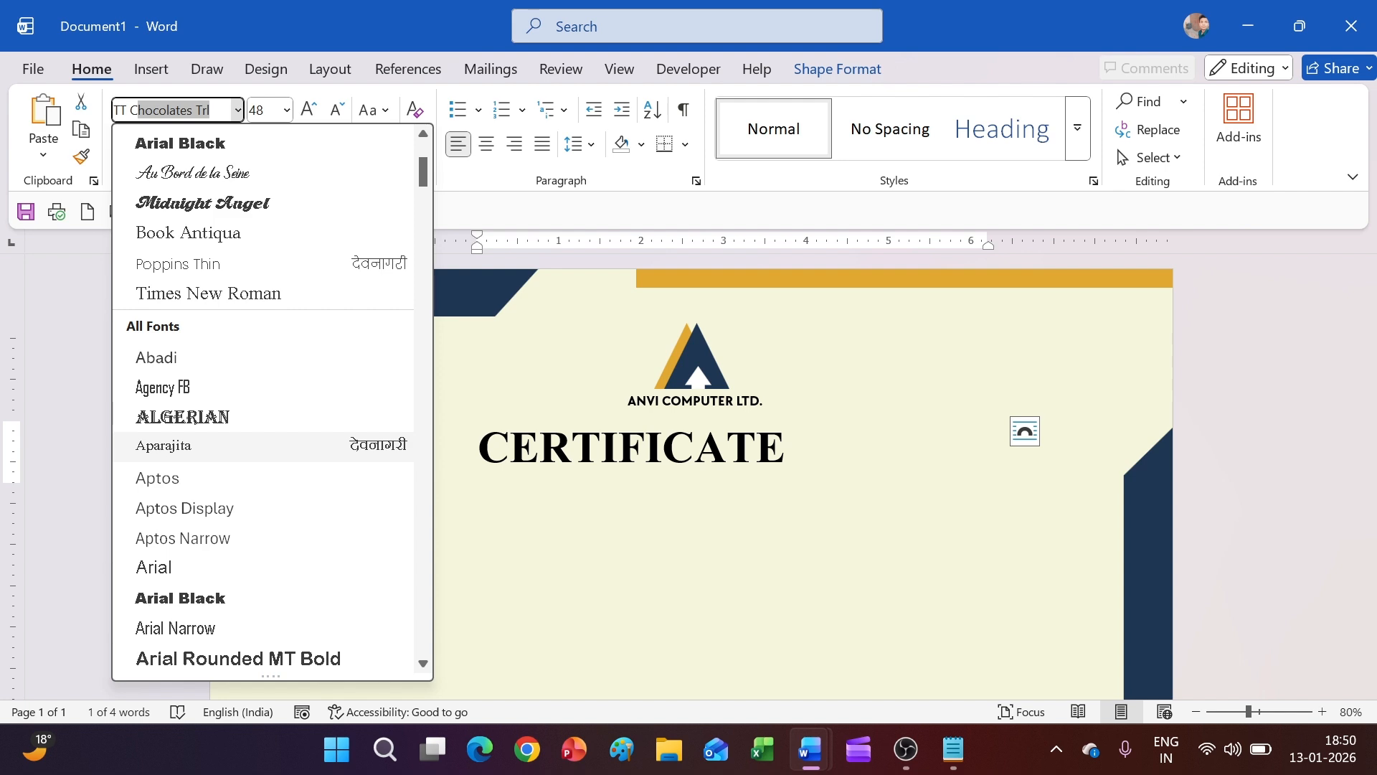
{"action": "scroll", "coordinate": [261, 402], "scroll_direction": "down", "scroll_amount": 15}
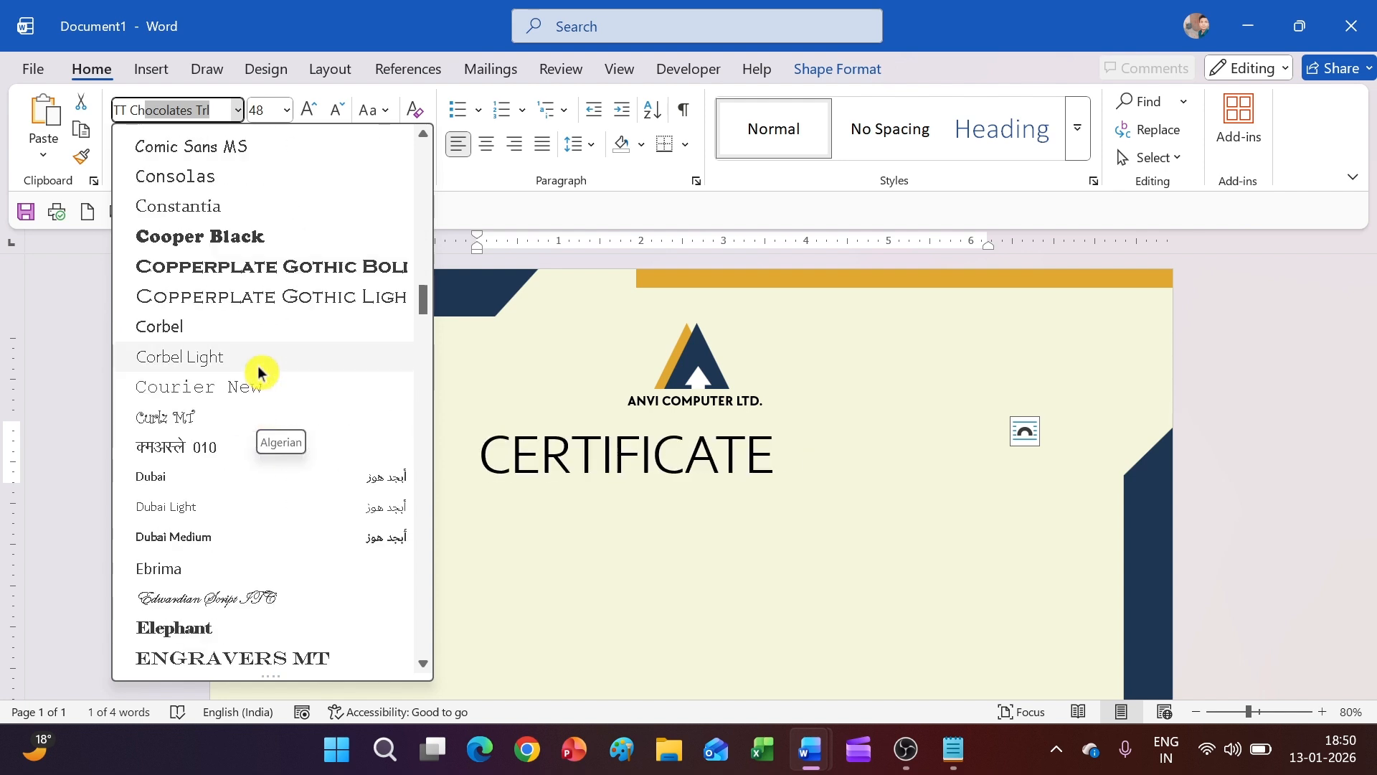
{"action": "scroll", "coordinate": [261, 372], "scroll_direction": "down", "scroll_amount": 20}
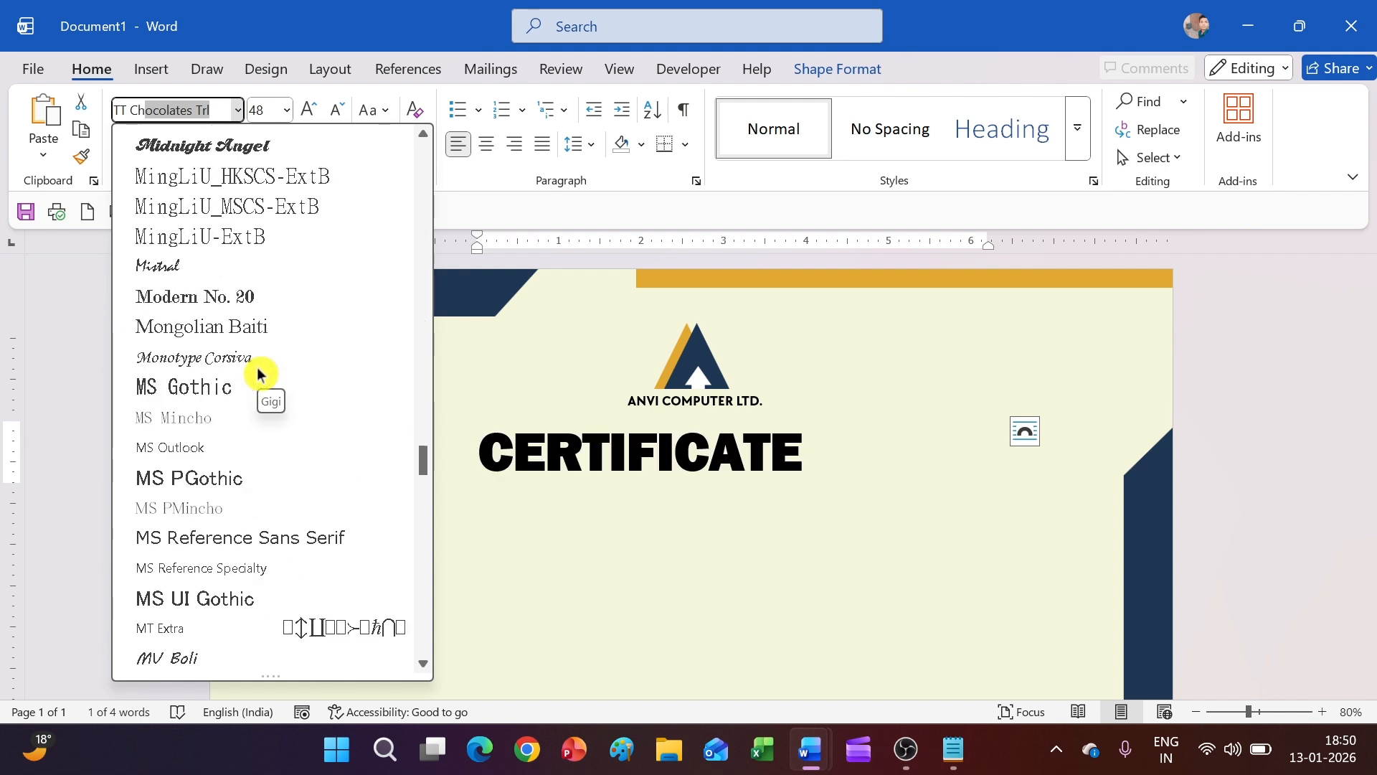
{"action": "scroll", "coordinate": [257, 372], "scroll_direction": "down", "scroll_amount": 20}
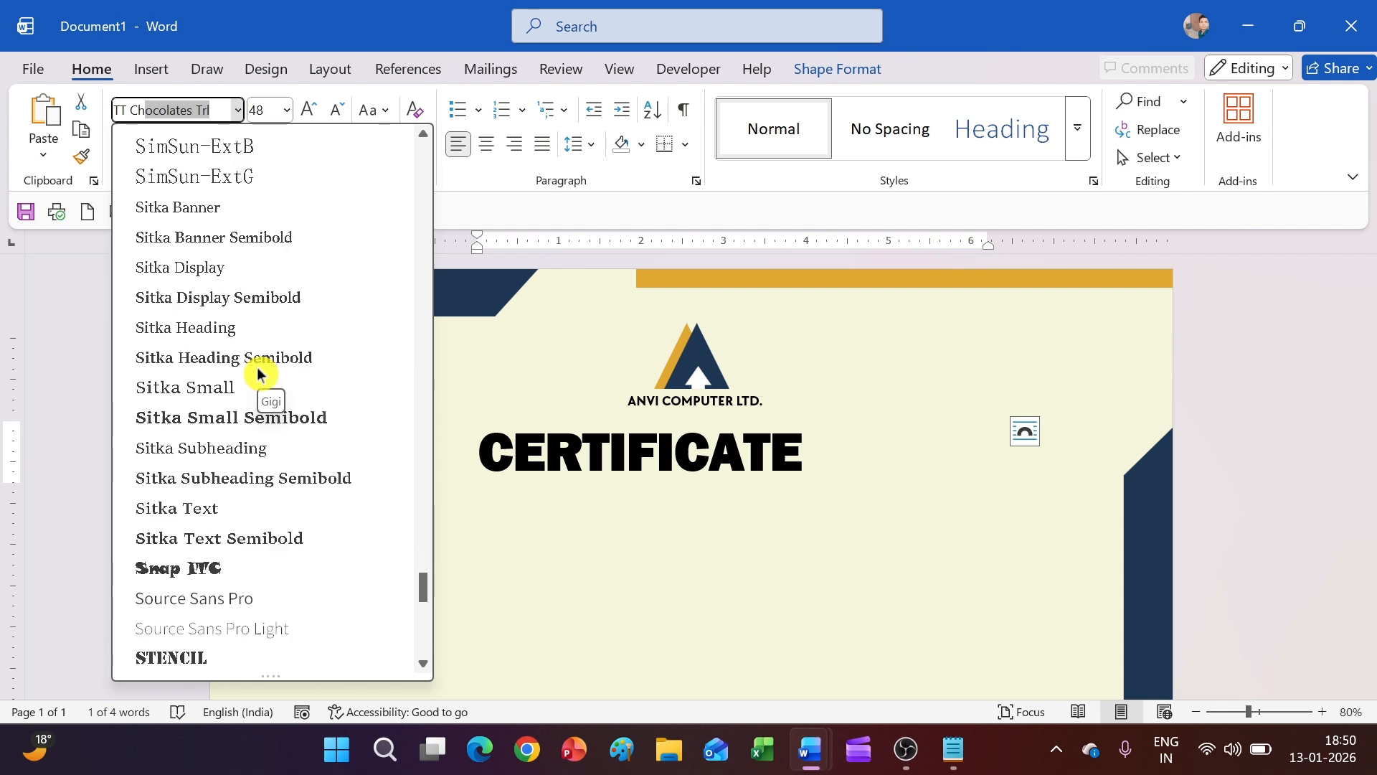
{"action": "scroll", "coordinate": [258, 370], "scroll_direction": "down", "scroll_amount": 8}
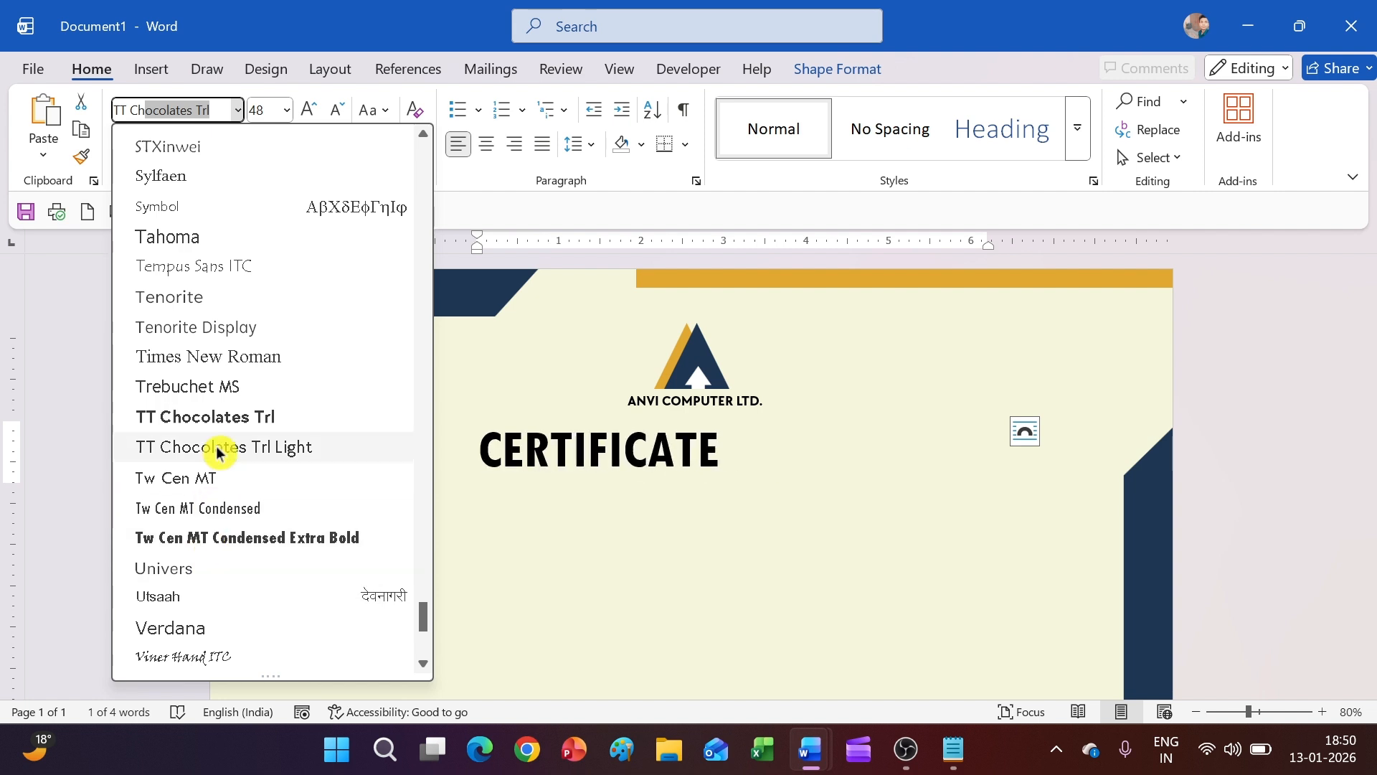
{"action": "left_click", "coordinate": [223, 399]}
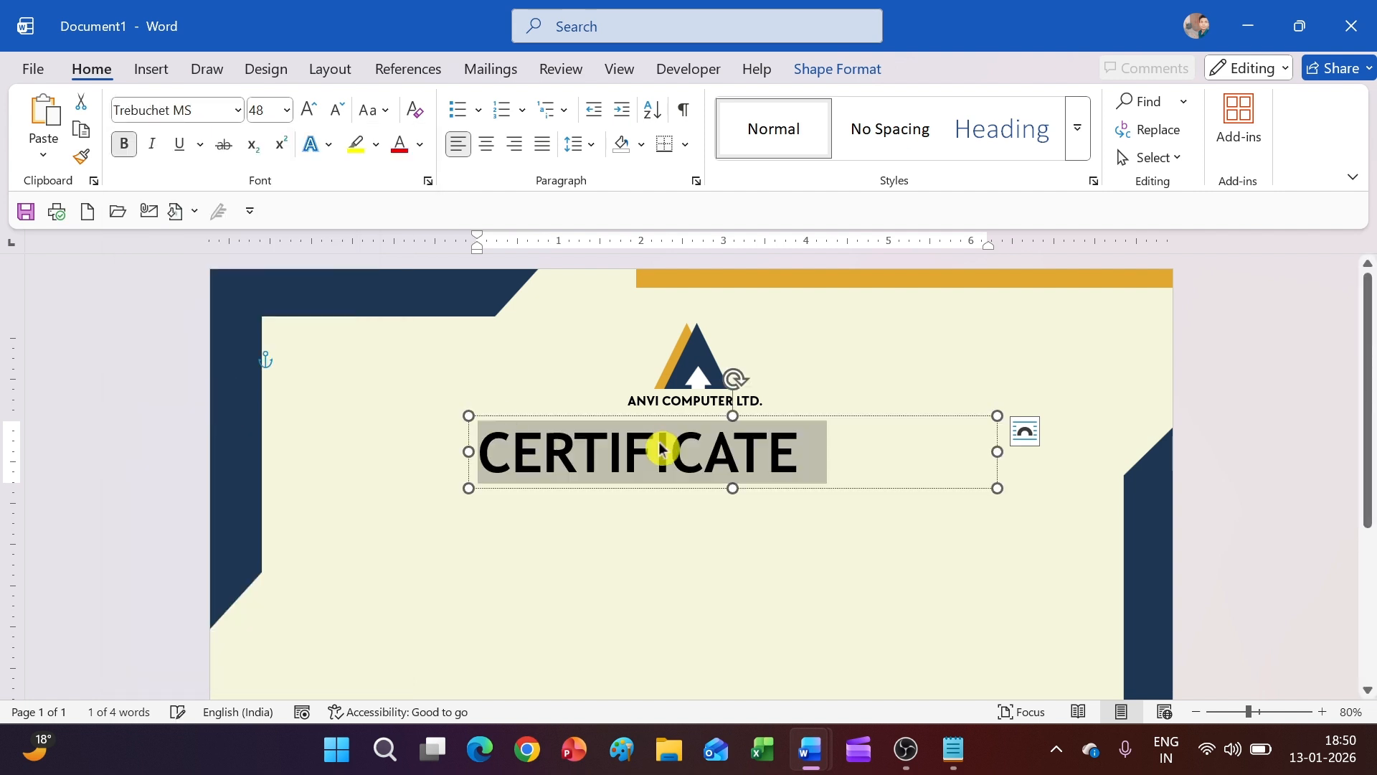
{"action": "left_click", "coordinate": [308, 111]}
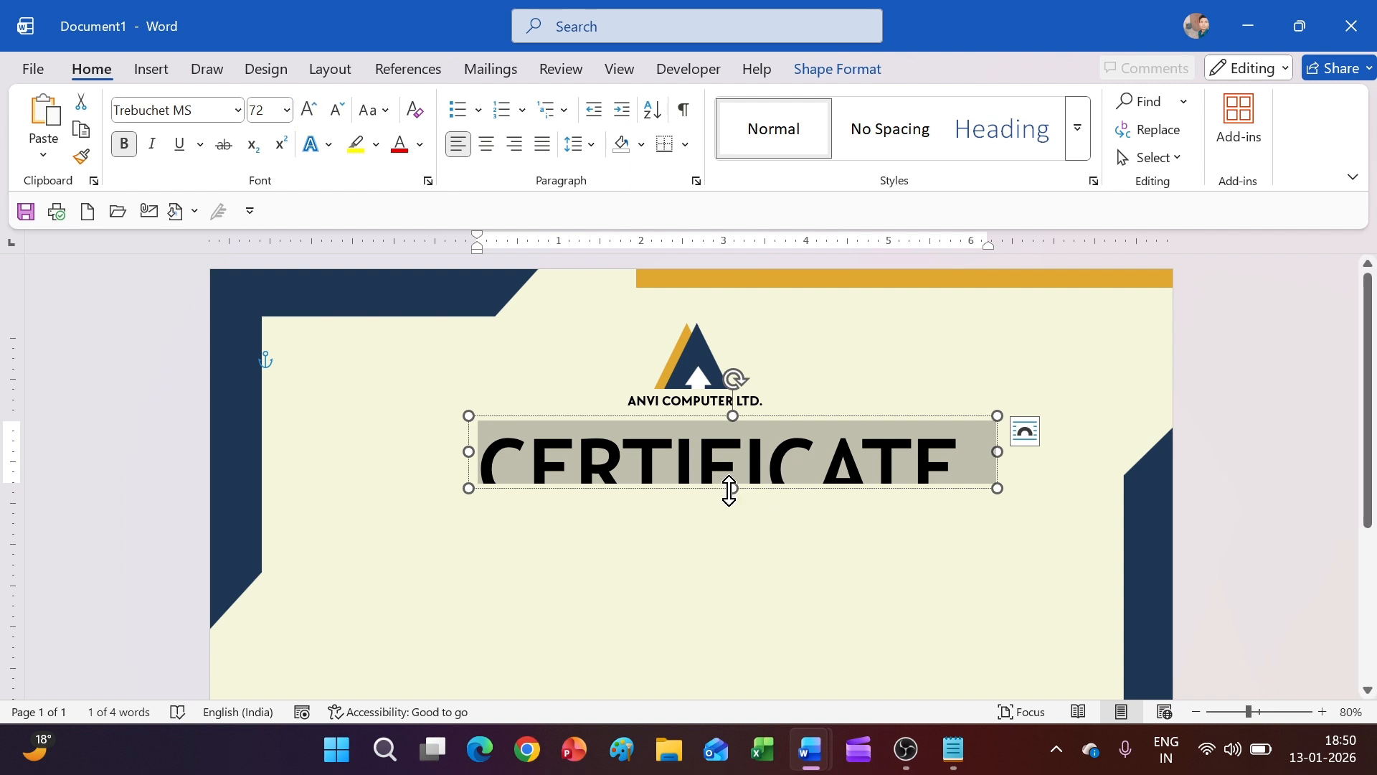
Stretch the heading text box taller so the whole CERTIFICATE word shows
{"action": "left_click_drag", "start_coordinate": [729, 491], "coordinate": [728, 517]}
{"action": "left_click", "coordinate": [735, 570]}
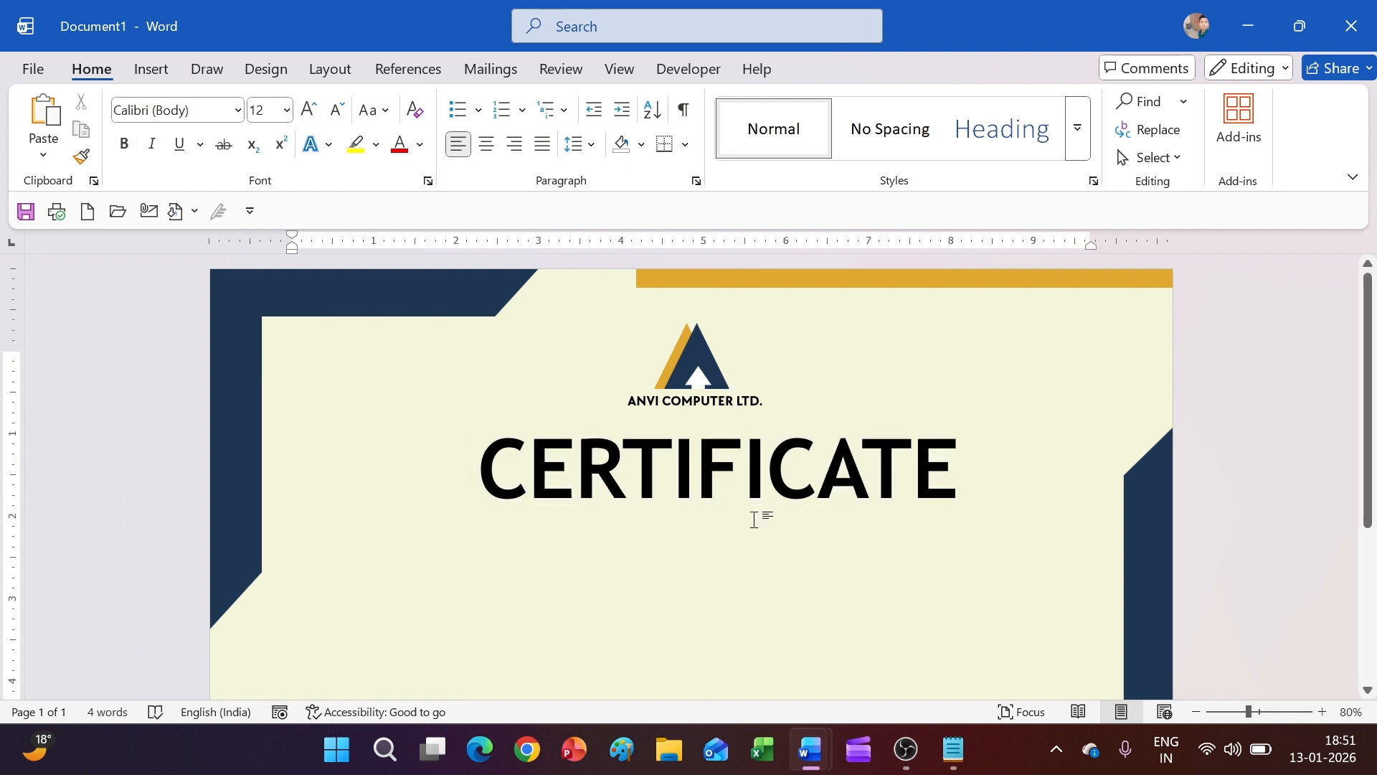
{"action": "left_click", "coordinate": [880, 478]}
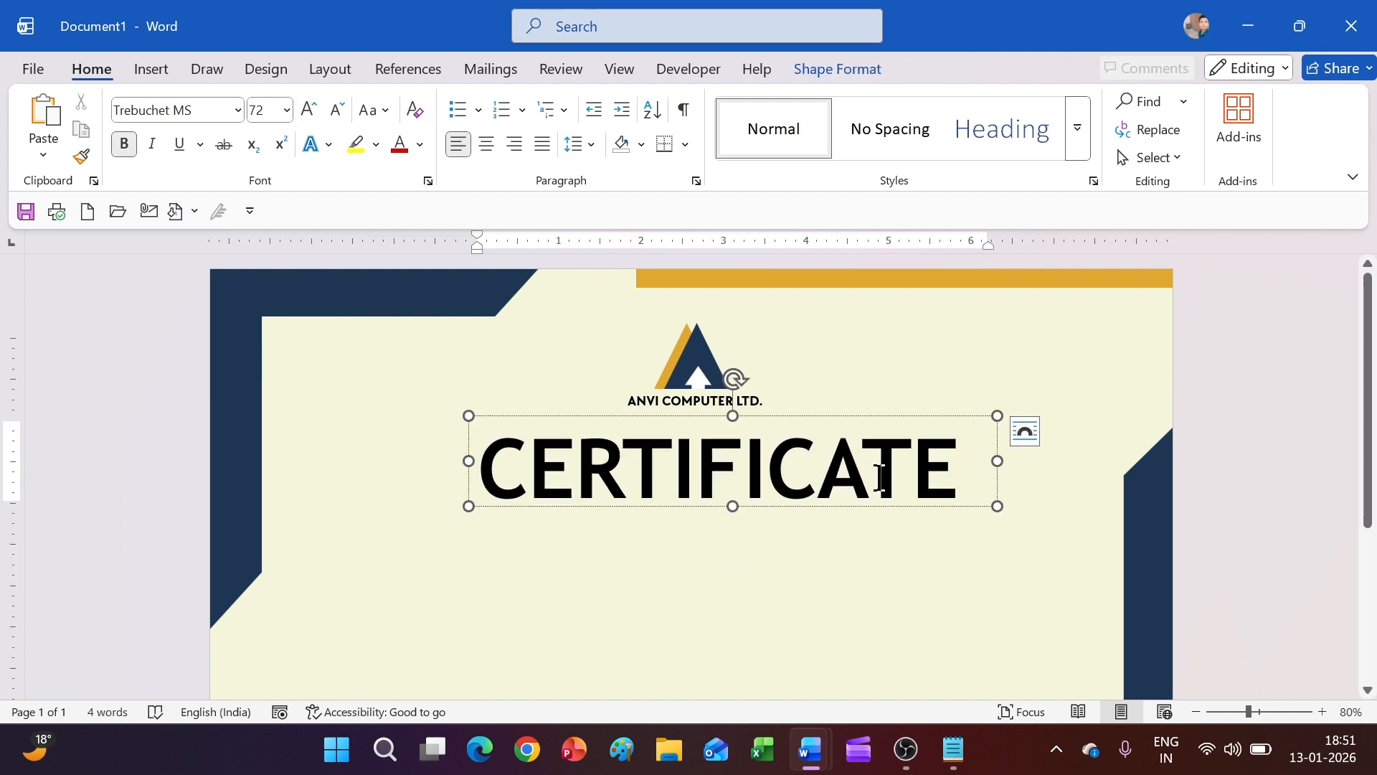
{"action": "scroll", "coordinate": [881, 478], "scroll_direction": "down", "scroll_amount": 4}
Reduce CERTIFICATE to 48 pt and move its box under the logo
{"action": "left_click_drag", "start_coordinate": [847, 425], "coordinate": [851, 437]}
{"action": "double_click", "coordinate": [815, 409]}
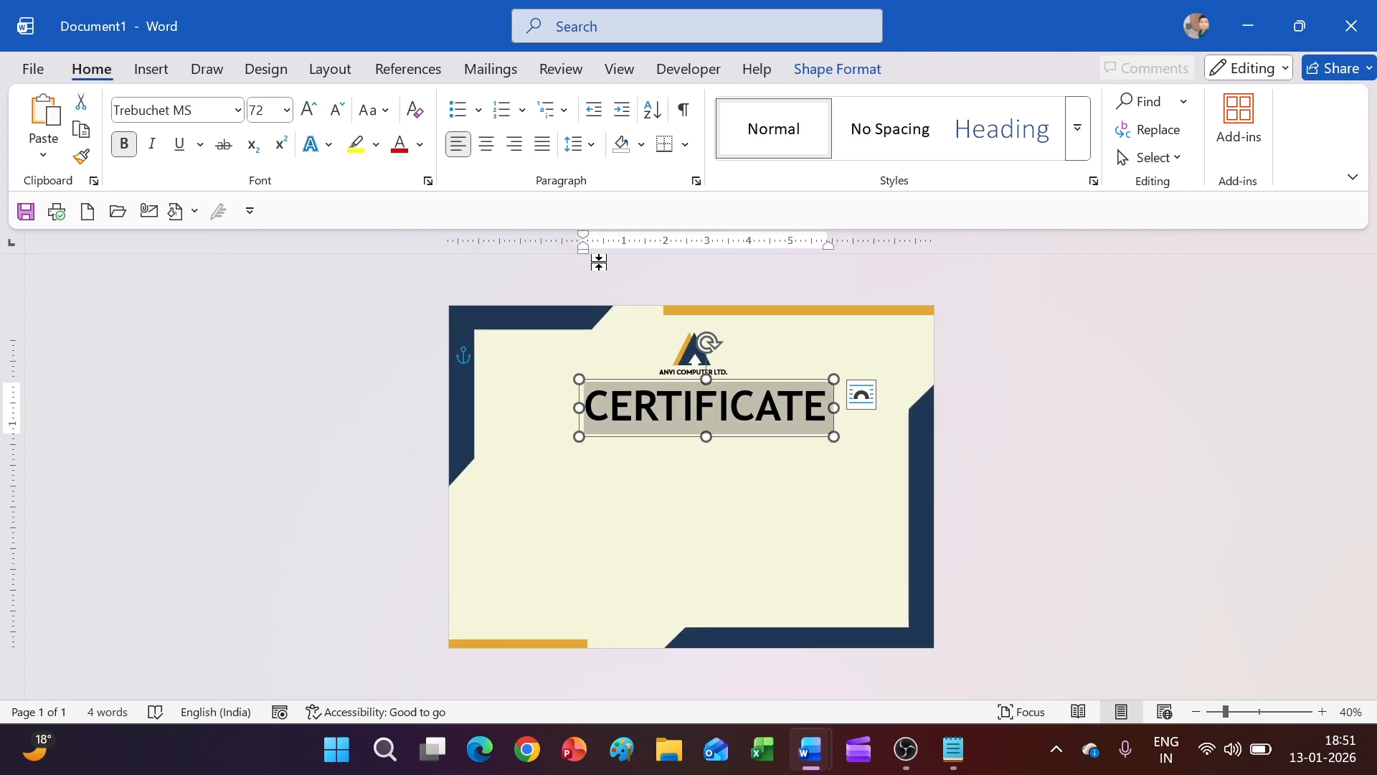
{"action": "left_click", "coordinate": [337, 109]}
{"action": "left_click", "coordinate": [603, 525]}
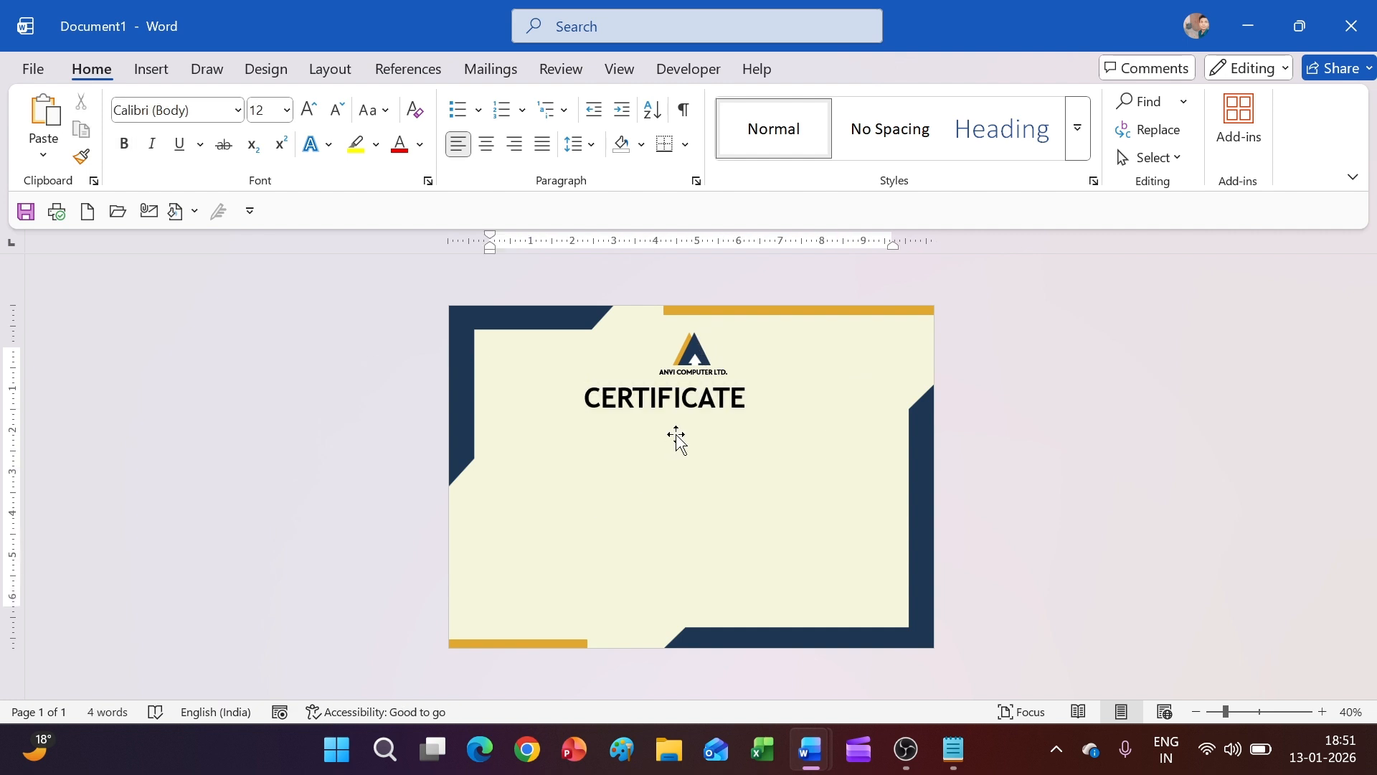
{"action": "scroll", "coordinate": [677, 440], "scroll_direction": "up", "scroll_amount": 5}
{"action": "left_click", "coordinate": [705, 485]}
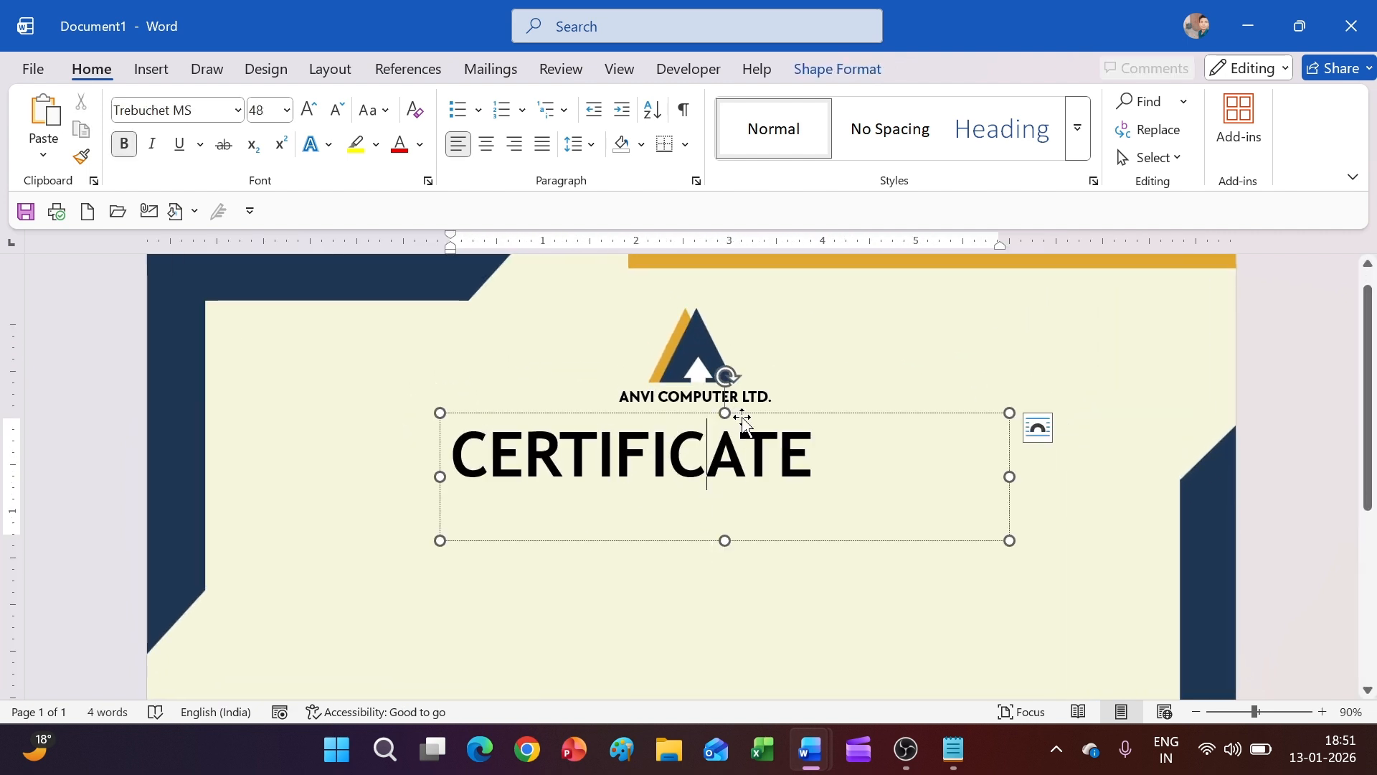
{"action": "left_click_drag", "start_coordinate": [746, 414], "coordinate": [825, 399]}
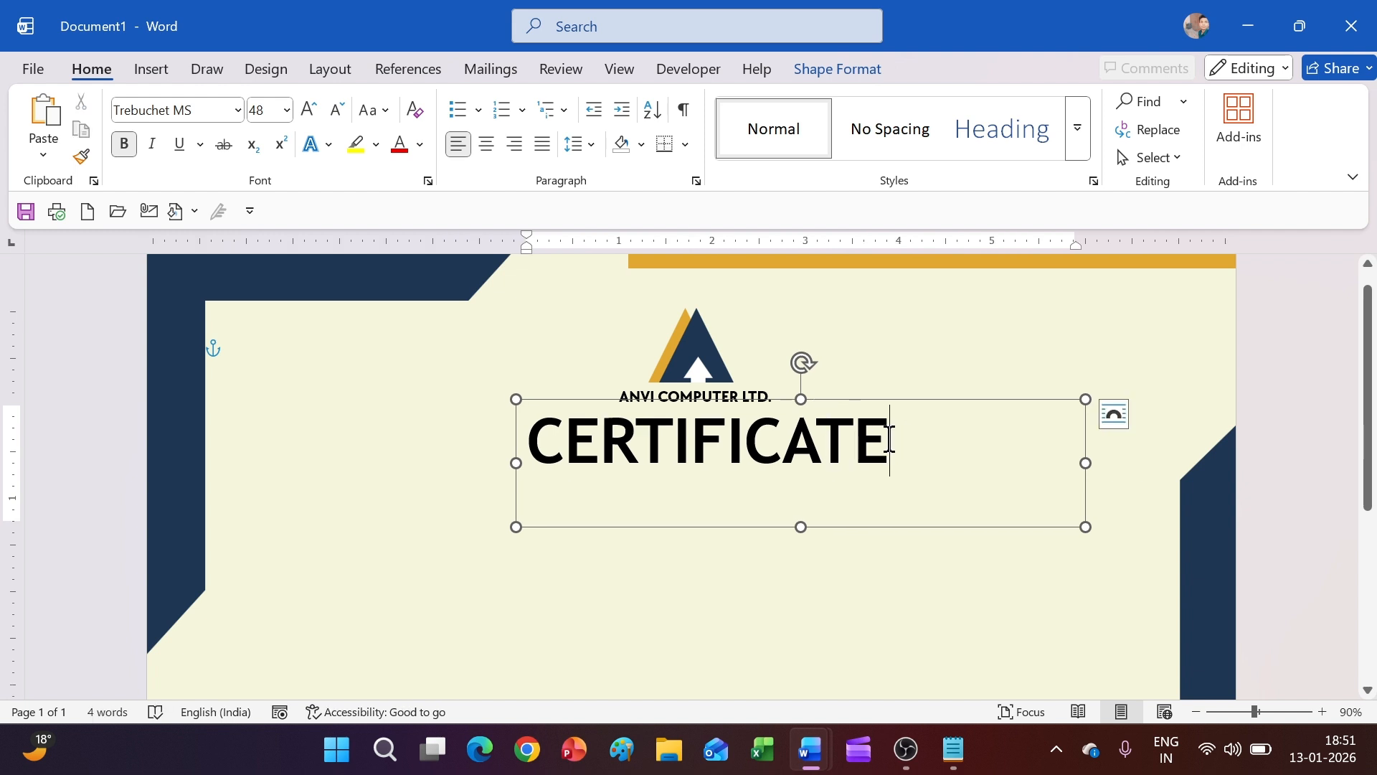
Colour the CERTIFICATE heading text navy
{"action": "left_click_drag", "start_coordinate": [889, 439], "coordinate": [510, 455]}
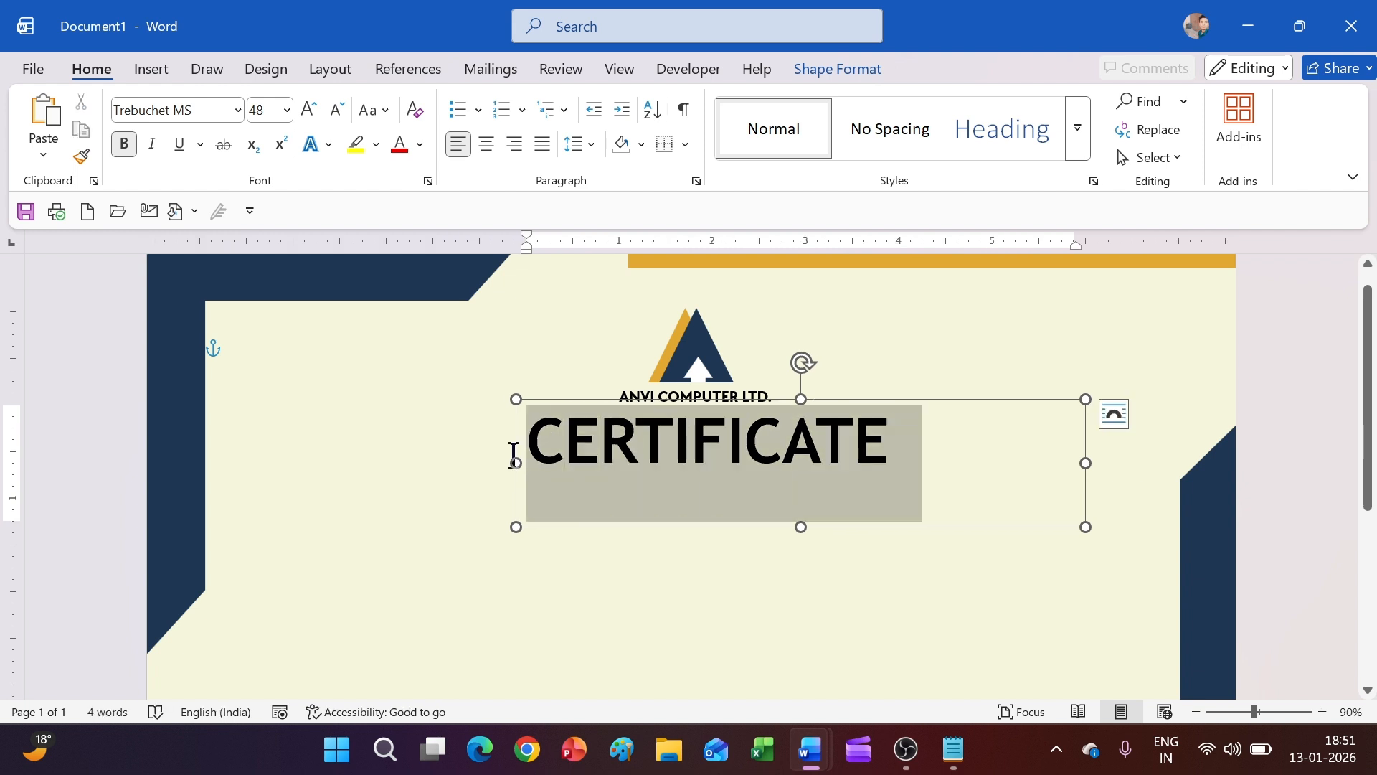
{"action": "left_click", "coordinate": [420, 144]}
{"action": "left_click", "coordinate": [401, 568]}
{"action": "left_click", "coordinate": [698, 612]}
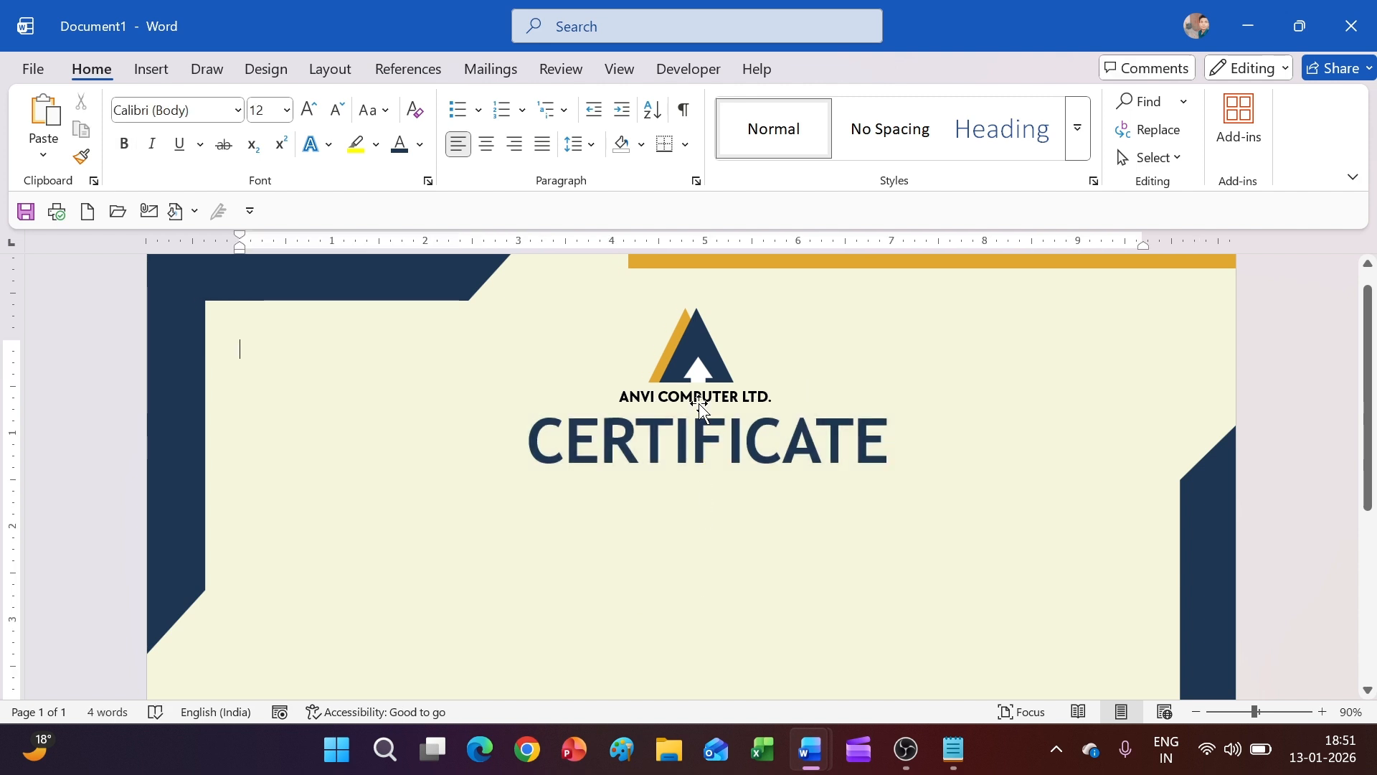
{"action": "triple_click", "coordinate": [701, 400]}
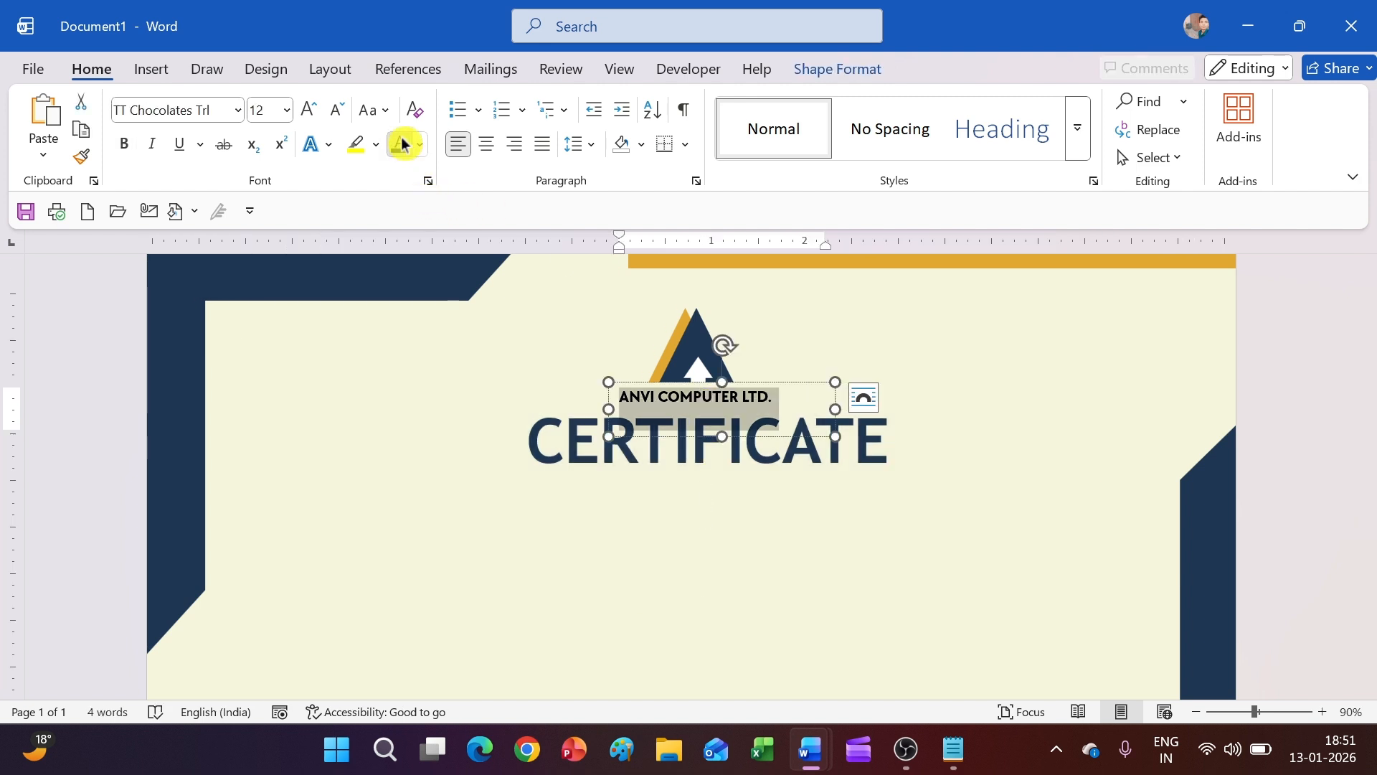
{"action": "left_click", "coordinate": [522, 527]}
{"action": "left_click", "coordinate": [741, 636]}
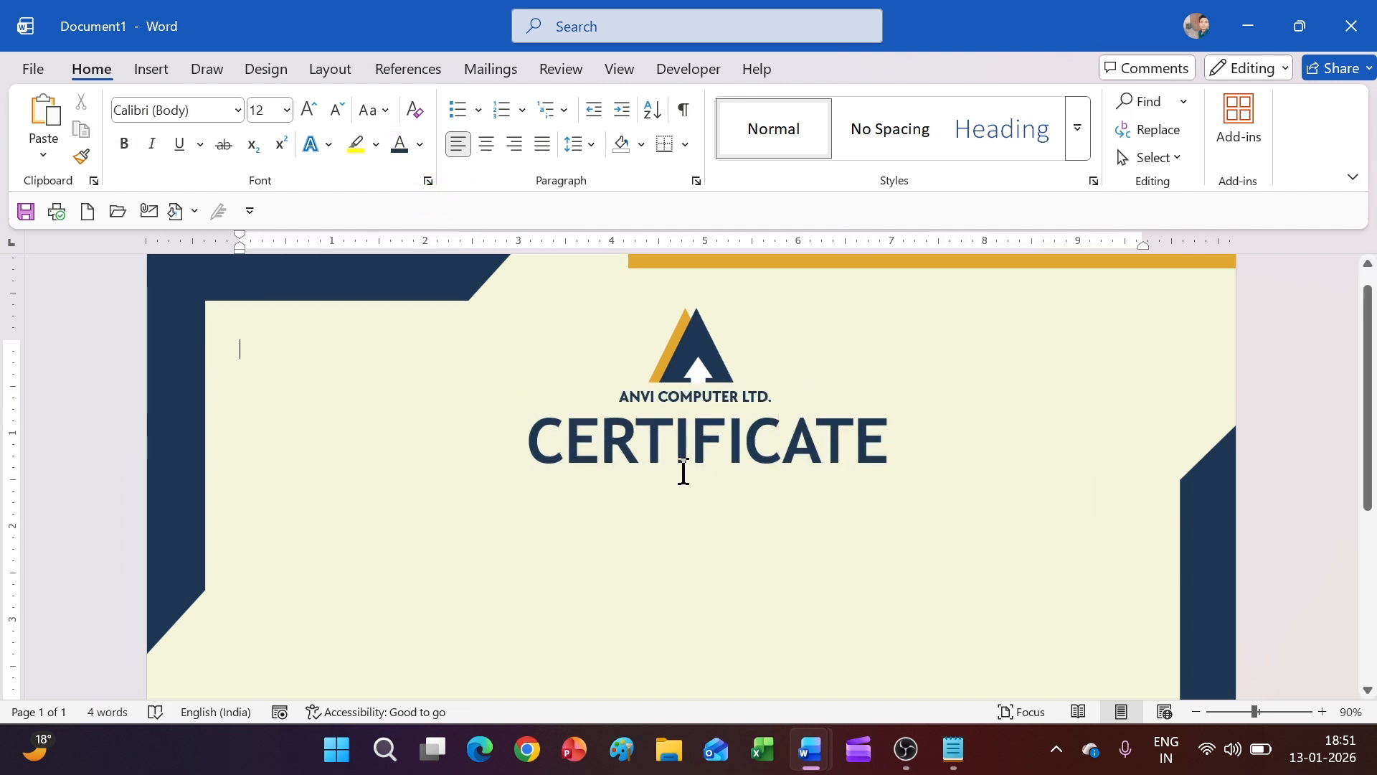
Apply Poppins ExtraBold to CERTIFICATE and nudge its box slightly up and left
{"action": "left_click", "coordinate": [684, 472]}
{"action": "left_click_drag", "start_coordinate": [868, 463], "coordinate": [530, 460]}
{"action": "left_click", "coordinate": [237, 110]}
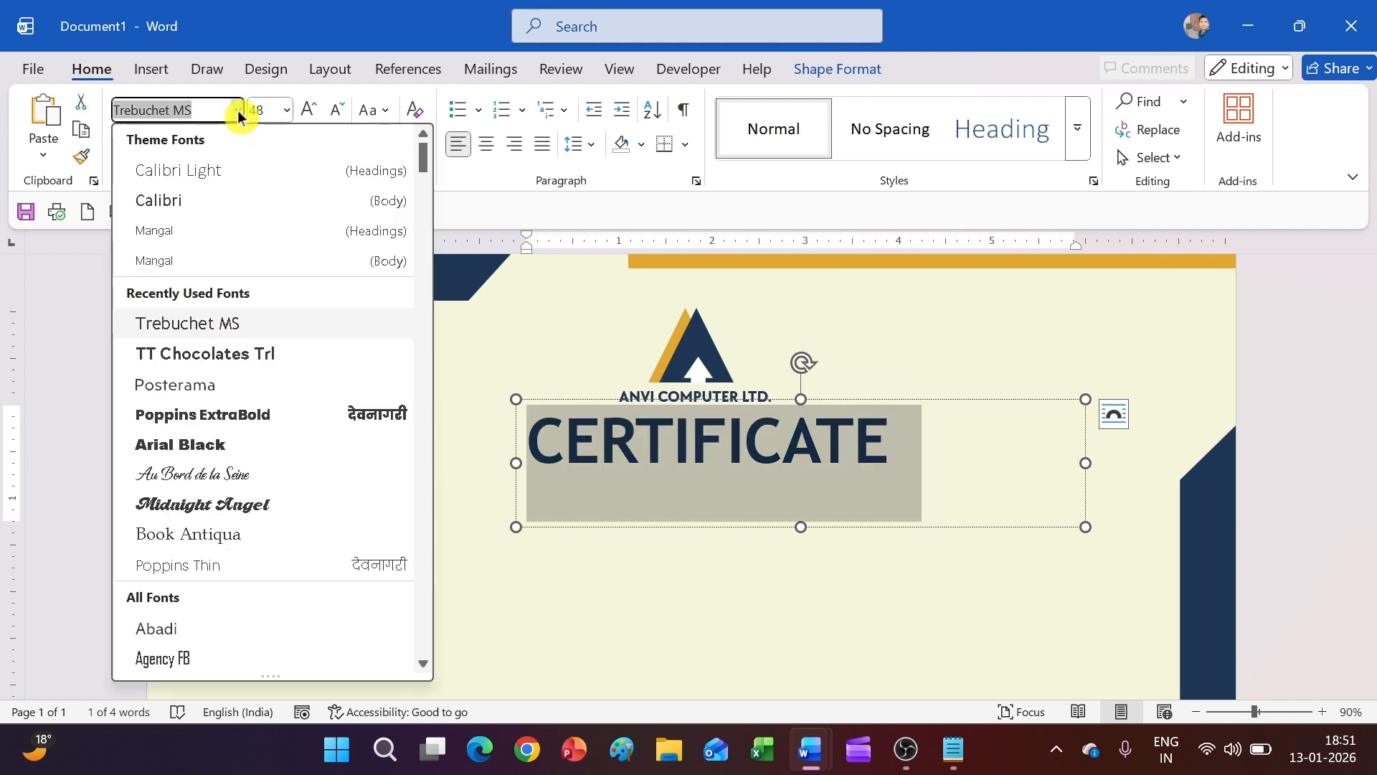
{"action": "left_click", "coordinate": [248, 419]}
{"action": "left_click", "coordinate": [739, 541]}
{"action": "left_click", "coordinate": [846, 528]}
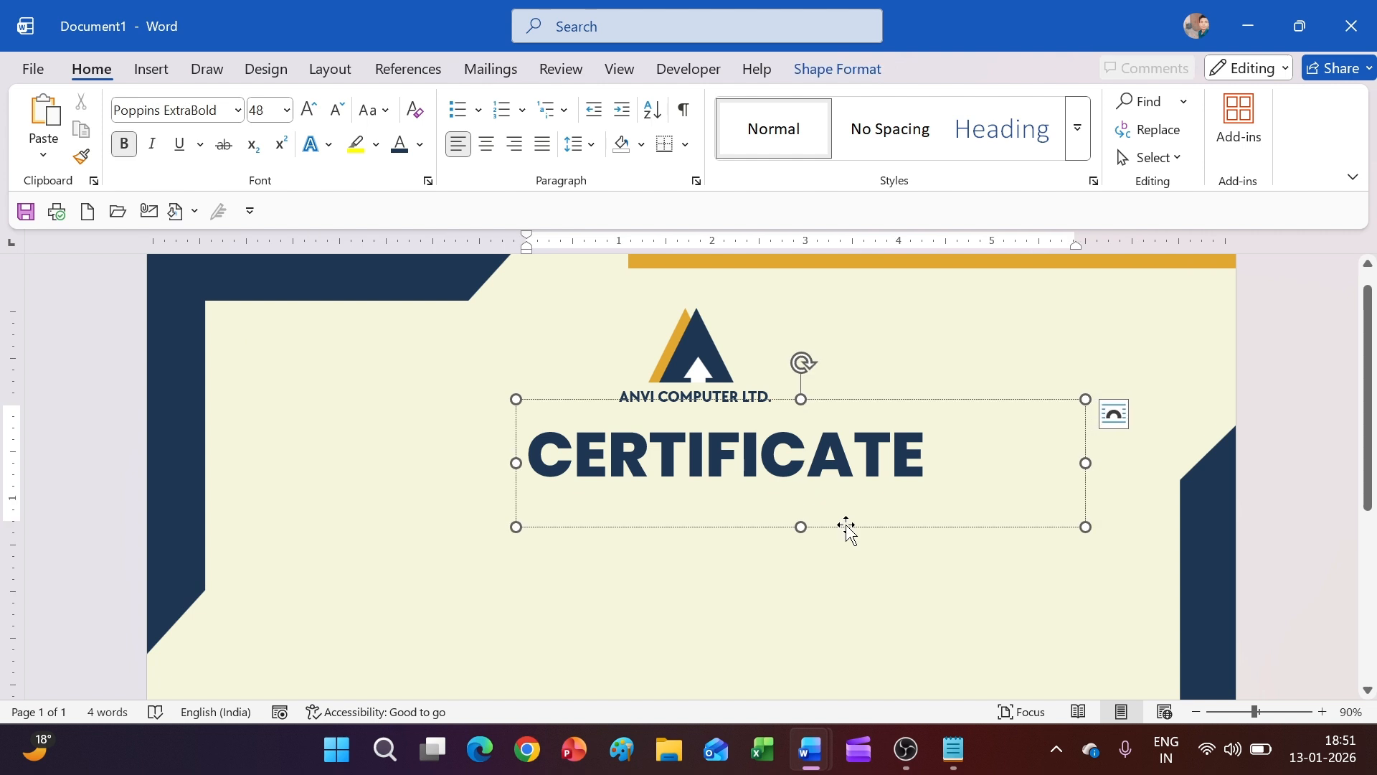
{"action": "left_click_drag", "start_coordinate": [846, 529], "coordinate": [815, 510]}
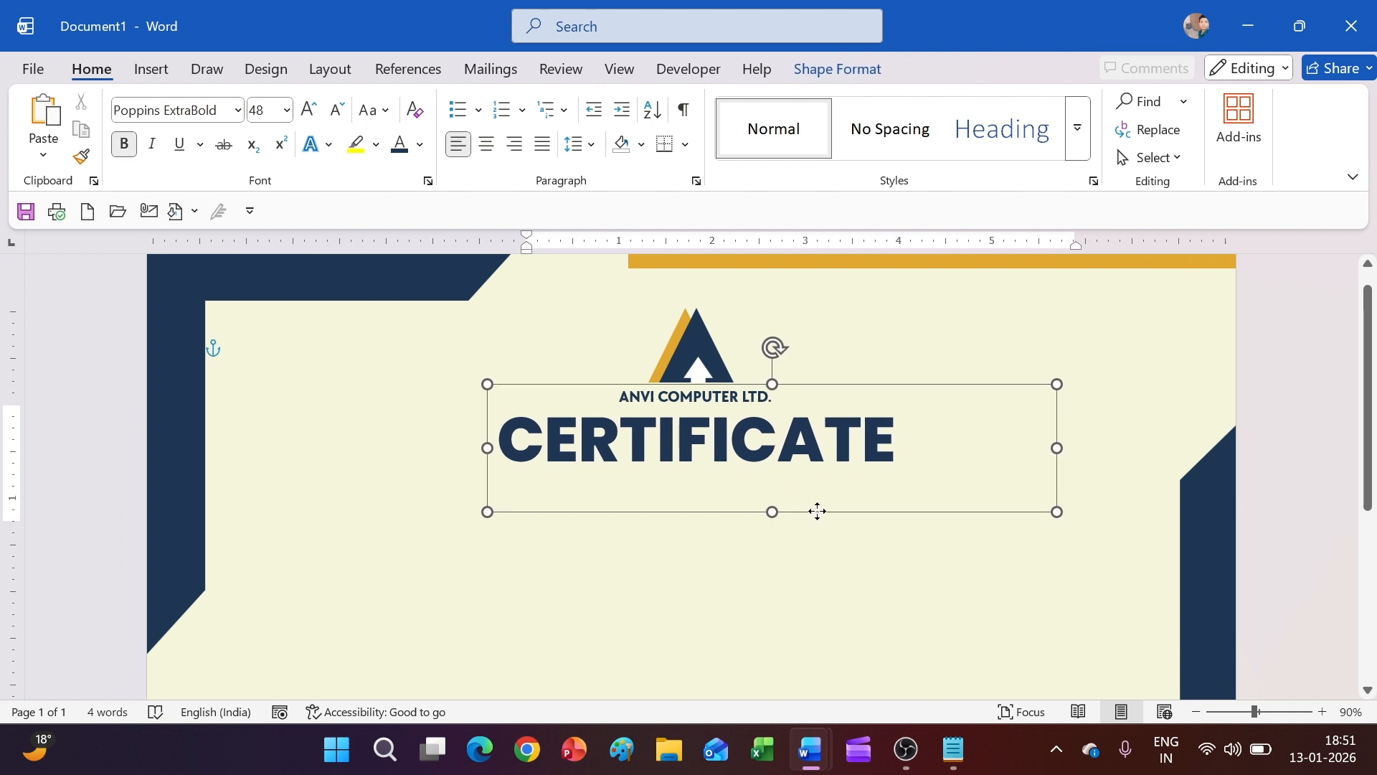
{"action": "left_click", "coordinate": [812, 553]}
{"action": "scroll", "coordinate": [811, 553], "scroll_direction": "down", "scroll_amount": 2}
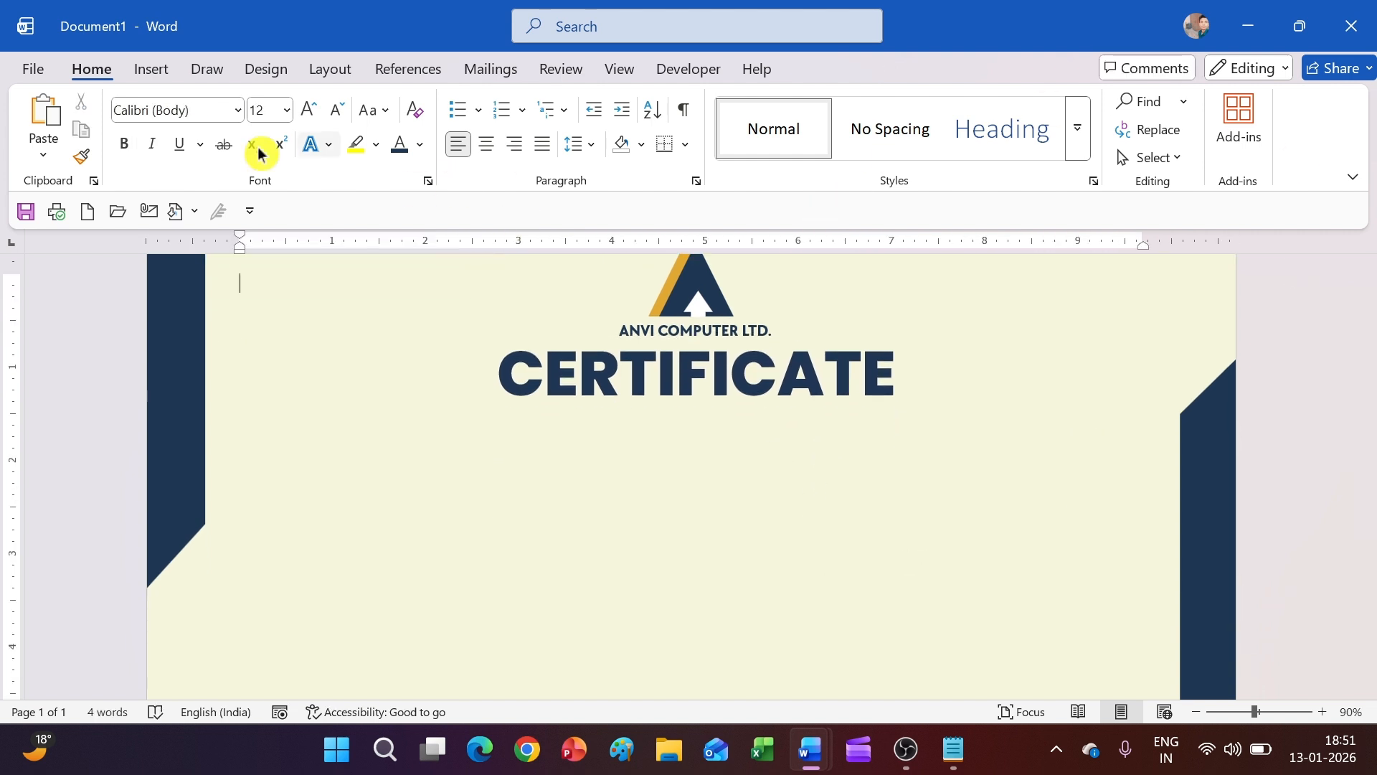
{"action": "left_click", "coordinate": [151, 69]}
{"action": "left_click", "coordinate": [299, 102]}
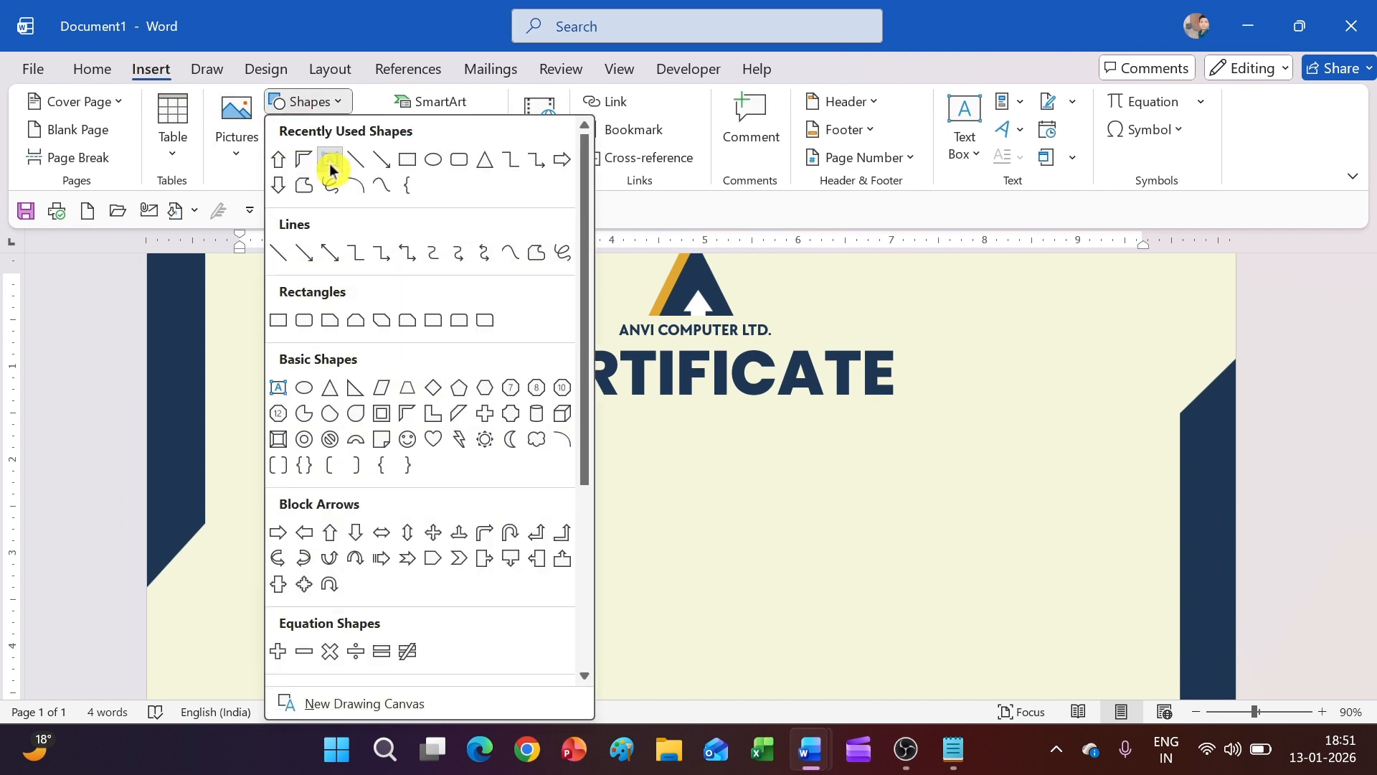
Add a text box below CERTIFICATE reading OF ACHIEVEMENT, with No Fill
{"action": "left_click", "coordinate": [300, 157]}
{"action": "left_click_drag", "start_coordinate": [488, 407], "coordinate": [968, 478]}
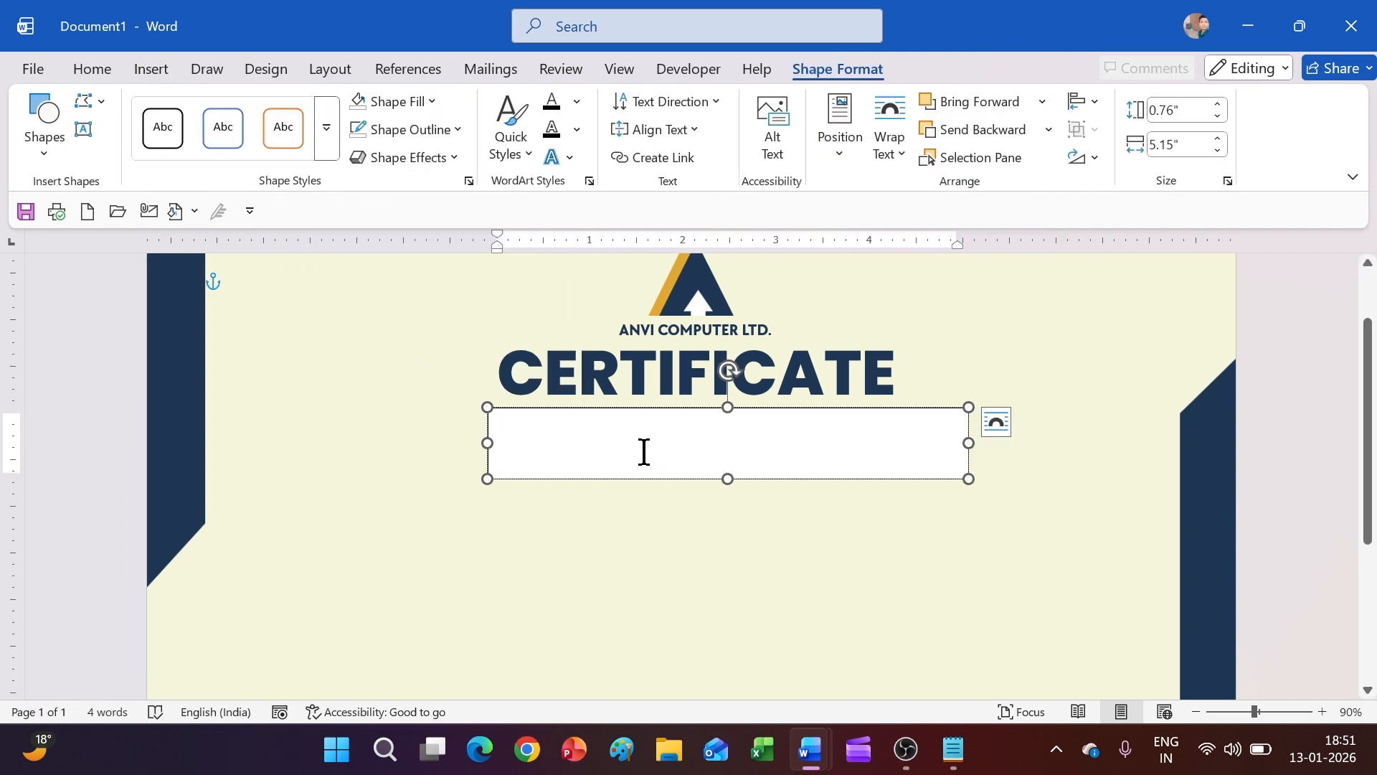
{"action": "type", "text": "OF ACHIEVEMENT"}
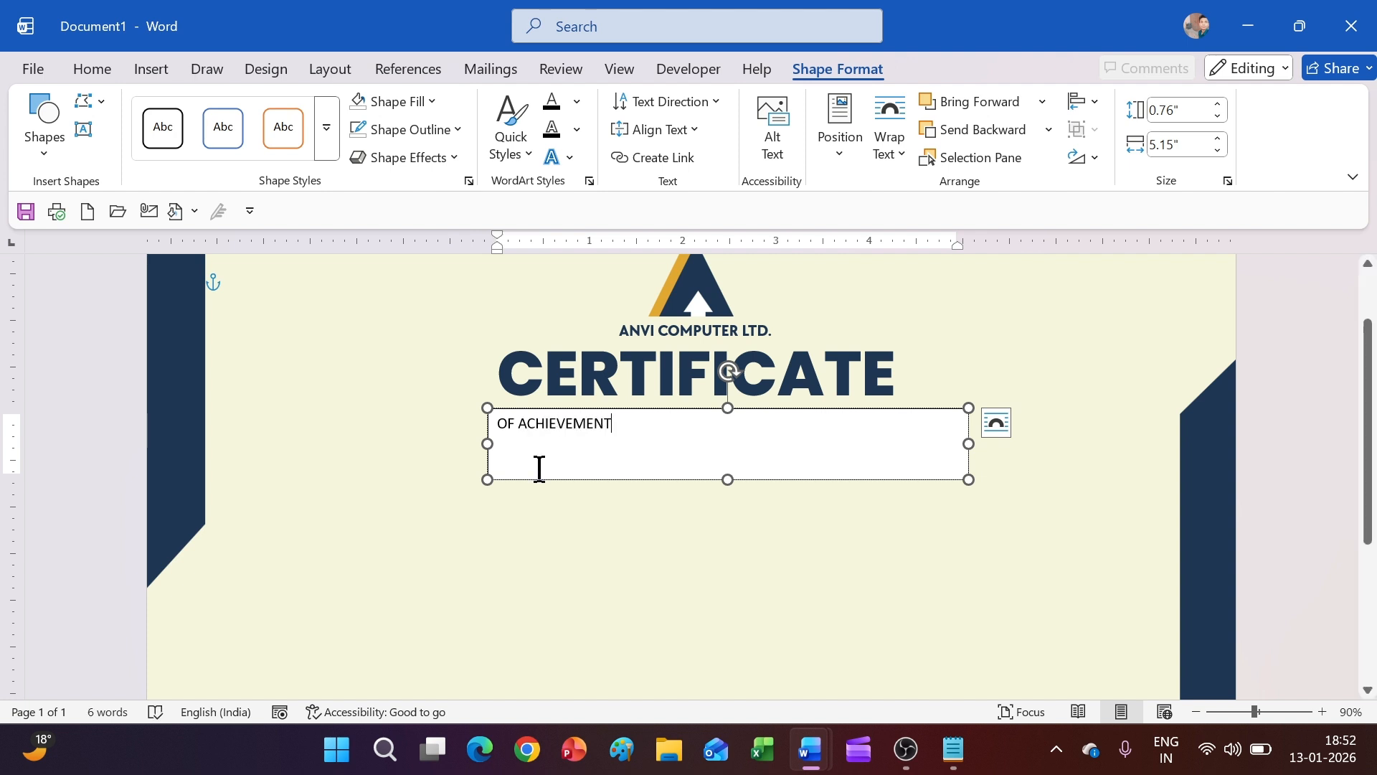
{"action": "key", "text": "ctrl+a"}
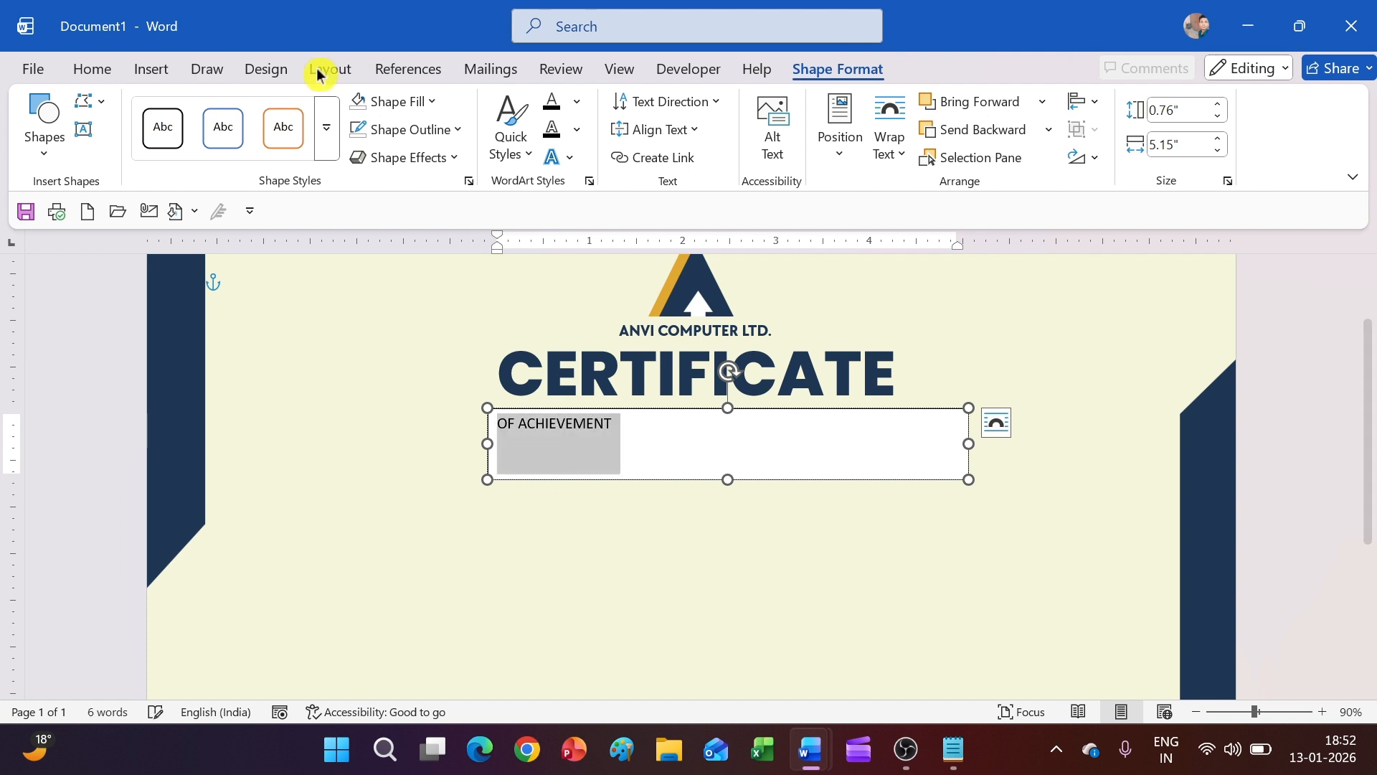
{"action": "left_click", "coordinate": [92, 69]}
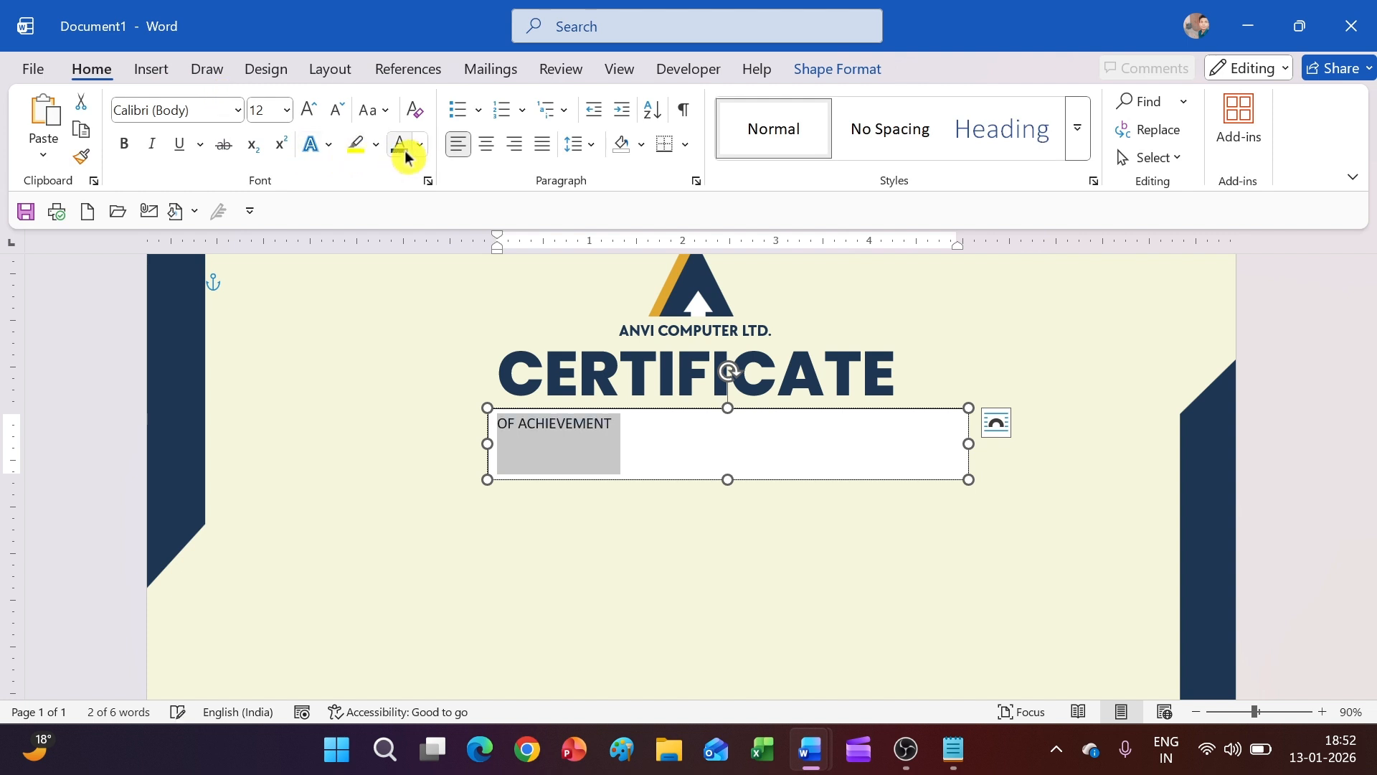
{"action": "left_click", "coordinate": [837, 69]}
{"action": "left_click", "coordinate": [363, 114]}
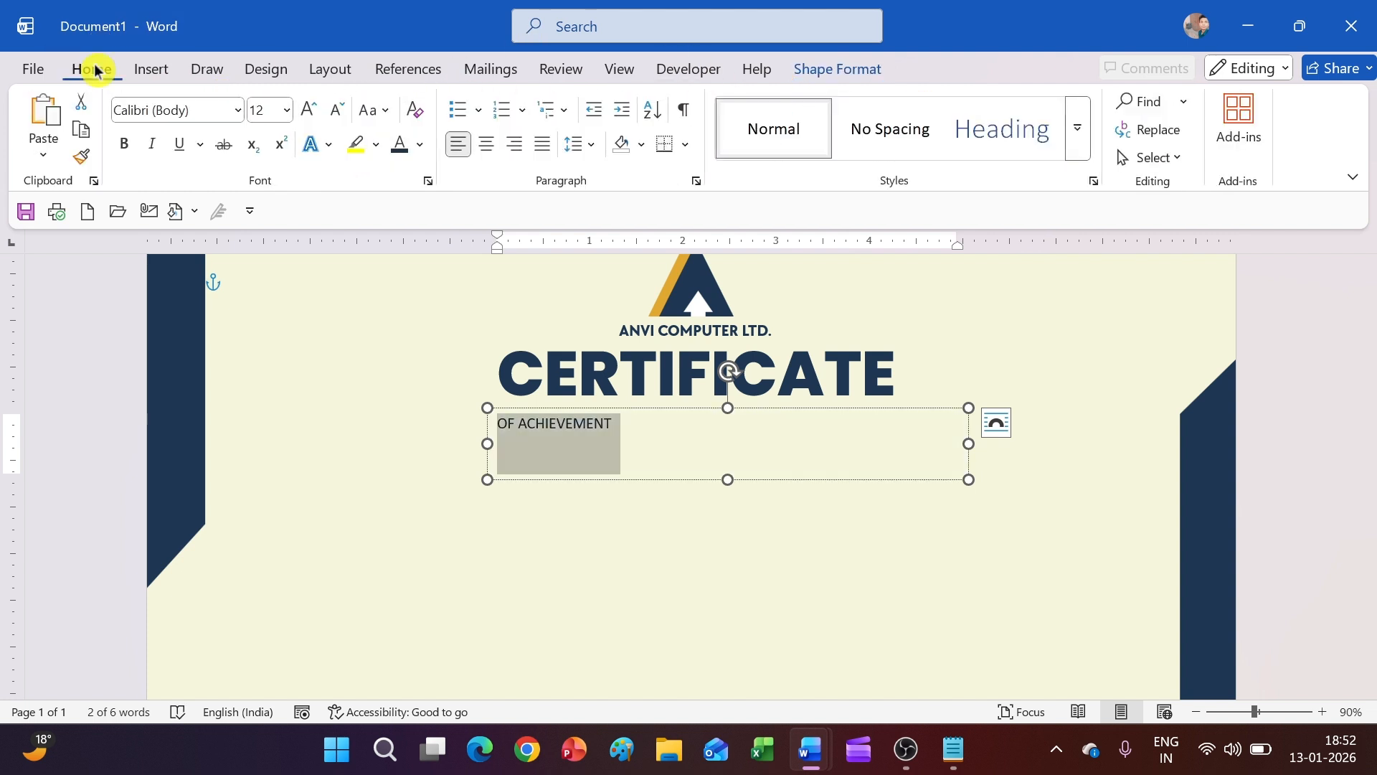
Enlarge the subtitle to 24 pt in TT Chocolates Trl and move it under CERTIFICATE
{"action": "left_click", "coordinate": [316, 117]}
{"action": "left_click", "coordinate": [316, 117]}
{"action": "left_click", "coordinate": [316, 117]}
{"action": "left_click", "coordinate": [315, 117]}
{"action": "left_click", "coordinate": [316, 117]}
{"action": "left_click", "coordinate": [320, 125]}
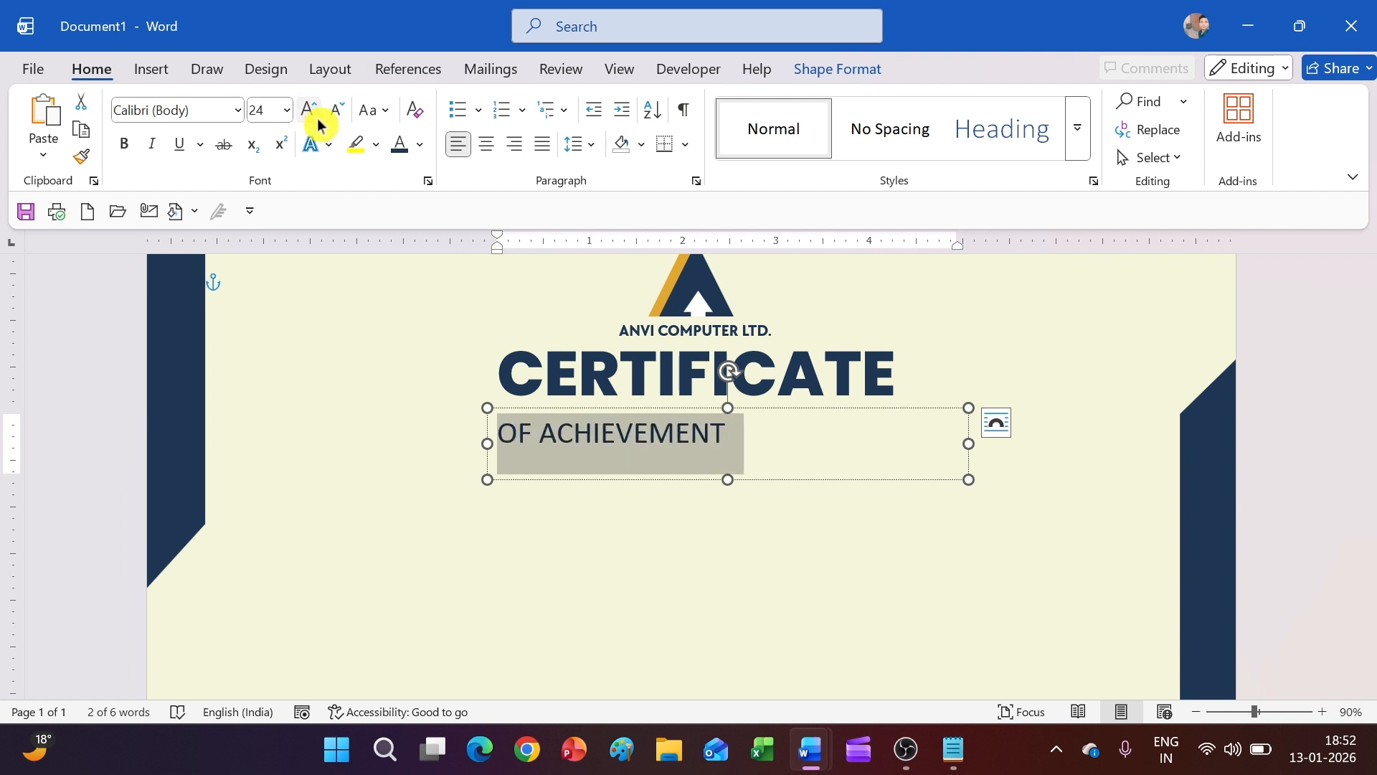
{"action": "left_click", "coordinate": [238, 110]}
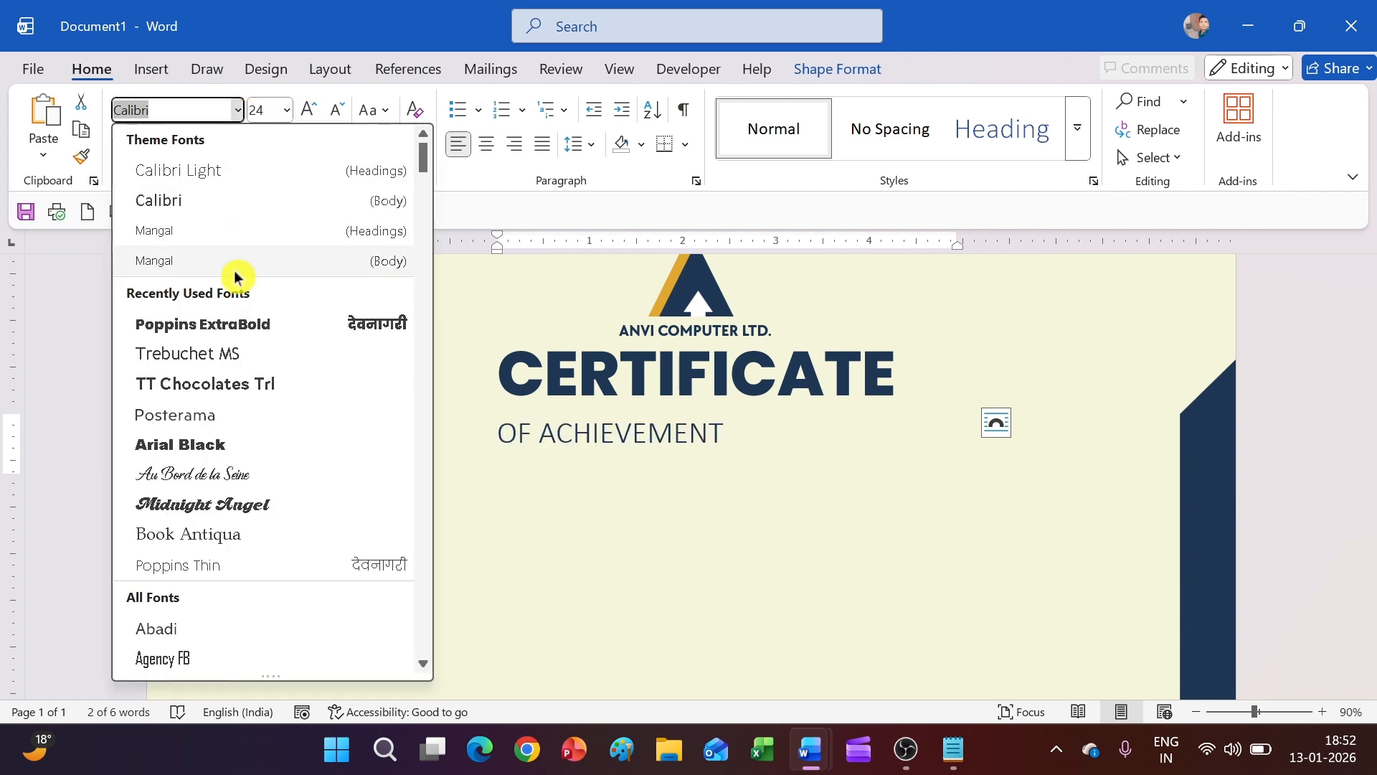
{"action": "left_click", "coordinate": [213, 384]}
{"action": "left_click", "coordinate": [682, 481]}
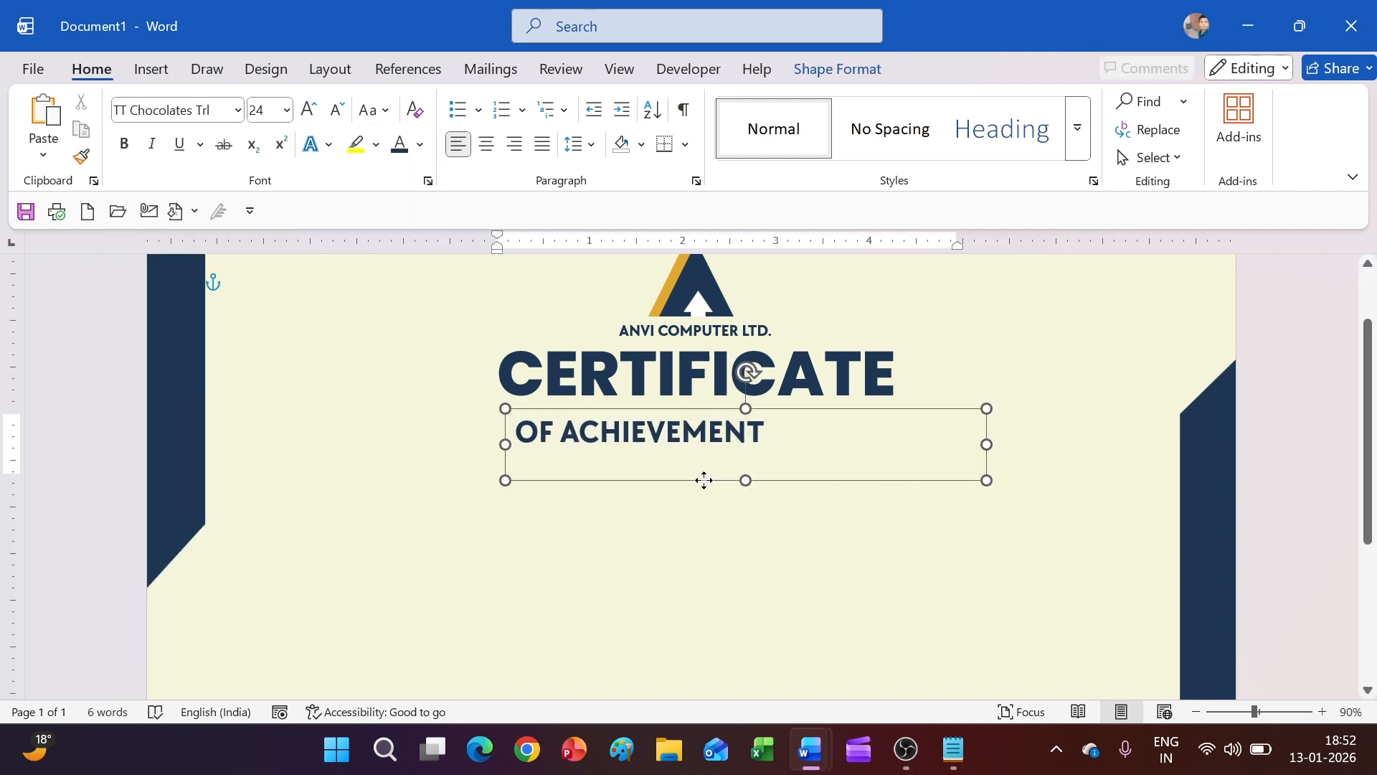
{"action": "left_click_drag", "start_coordinate": [704, 480], "coordinate": [768, 469]}
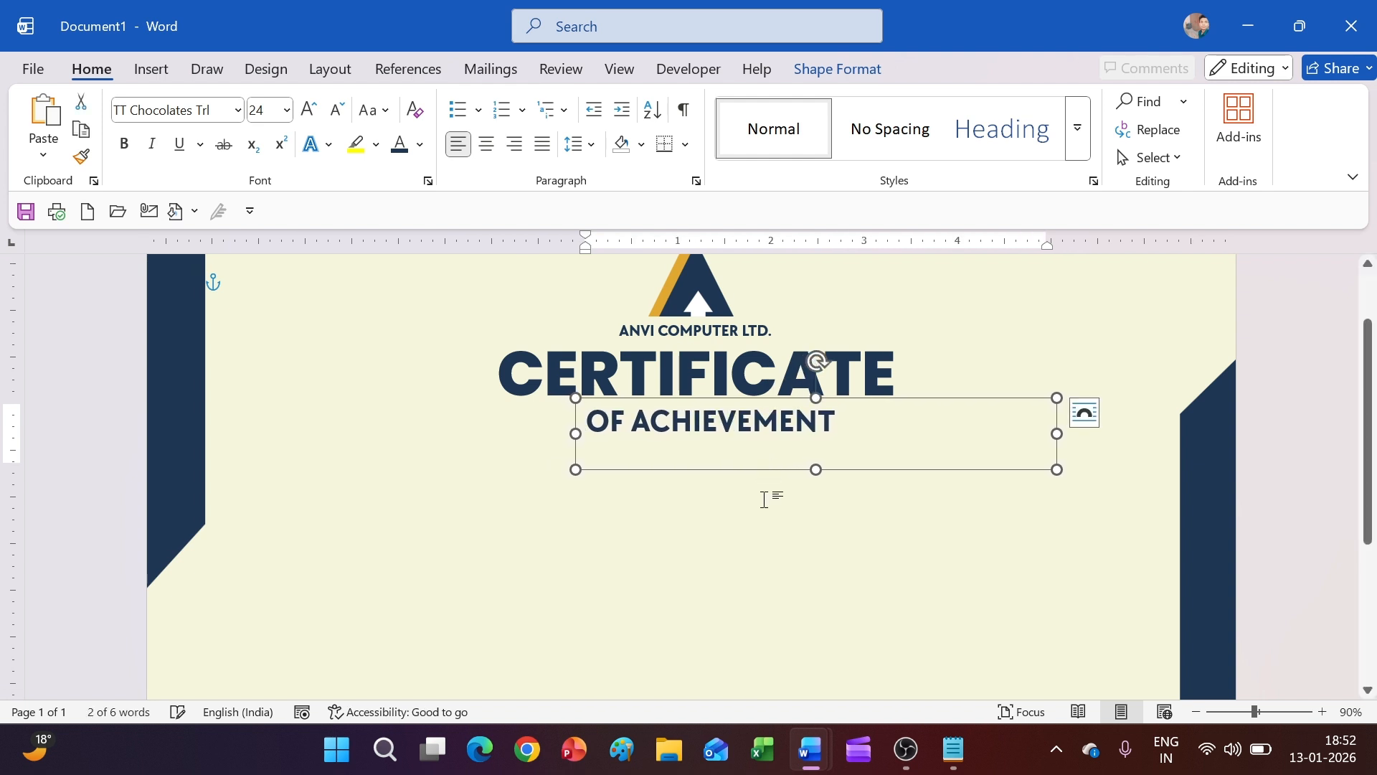
Bump the OF ACHIEVEMENT subtitle to 26 pt and shift its box slightly left to centre it
{"action": "left_click", "coordinate": [742, 505]}
{"action": "left_click", "coordinate": [756, 422]}
{"action": "left_click_drag", "start_coordinate": [838, 422], "coordinate": [585, 421]}
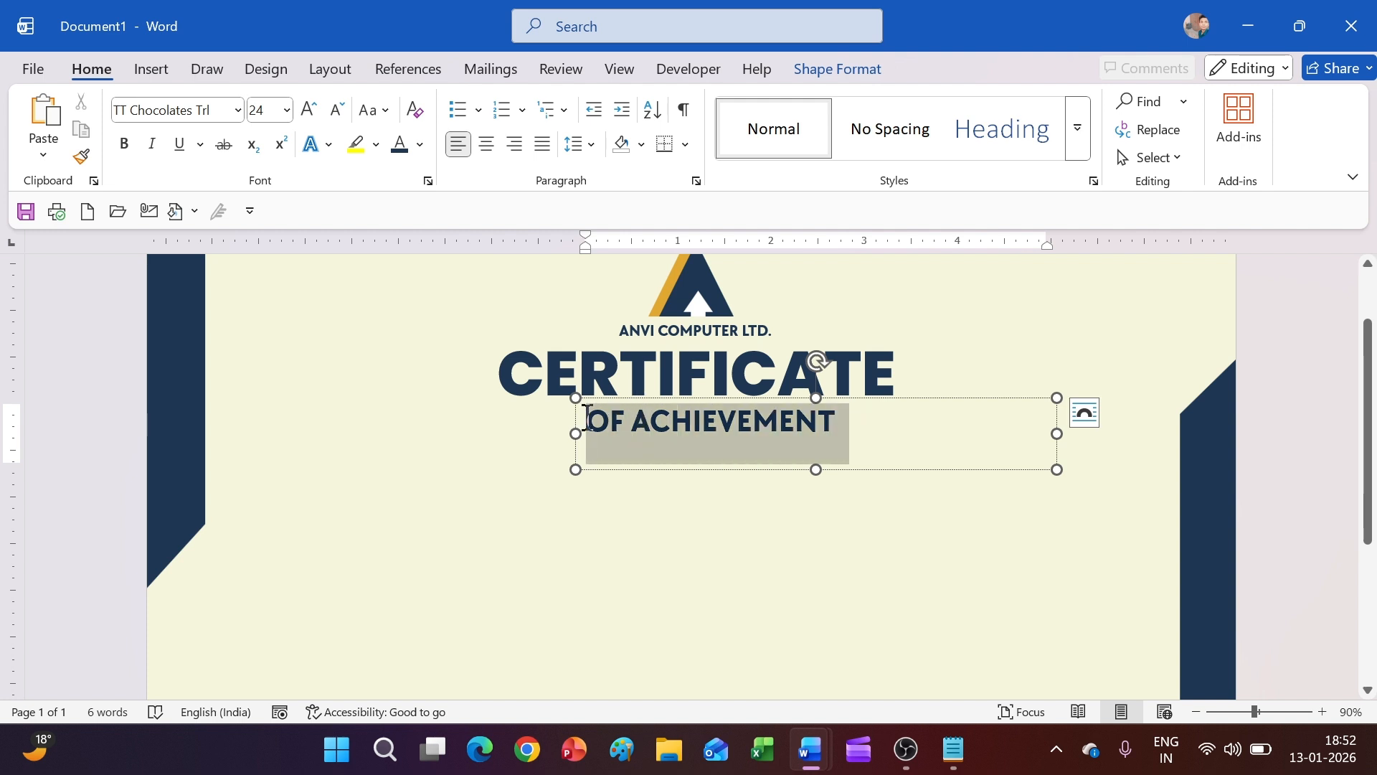
{"action": "left_click", "coordinate": [309, 109]}
{"action": "left_click", "coordinate": [846, 476]}
{"action": "left_click", "coordinate": [839, 465]}
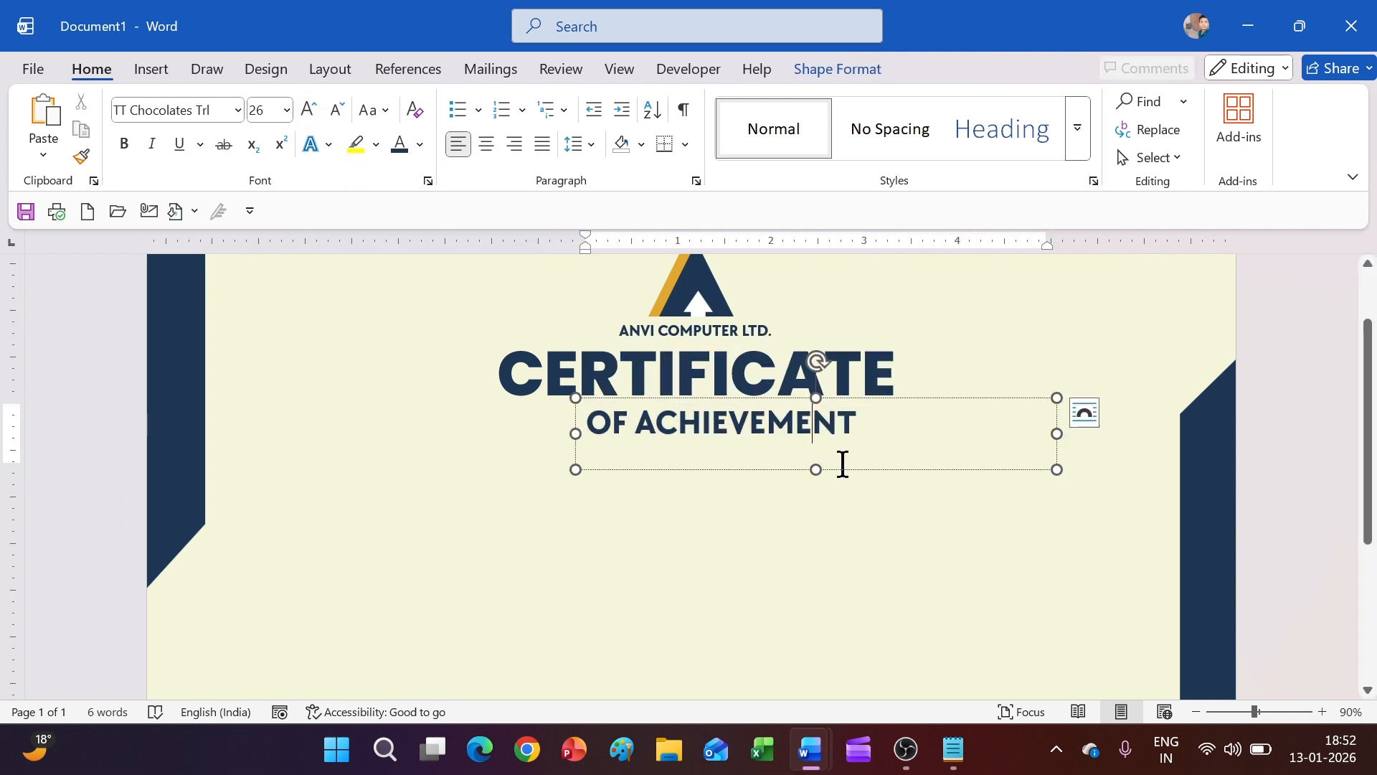
{"action": "left_click_drag", "start_coordinate": [839, 466], "coordinate": [820, 470]}
{"action": "left_click", "coordinate": [830, 500]}
{"action": "left_click", "coordinate": [786, 425]}
{"action": "left_click", "coordinate": [822, 502]}
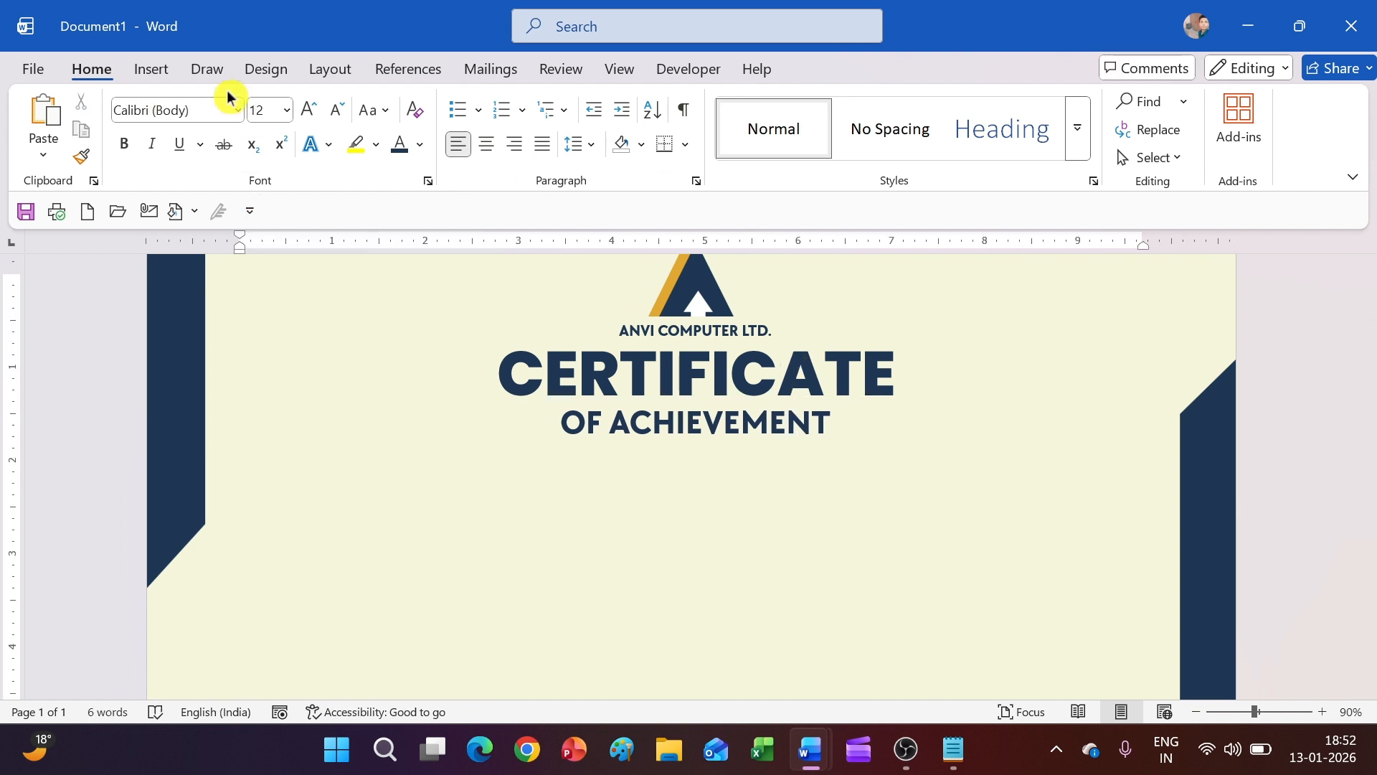
{"action": "left_click", "coordinate": [150, 70]}
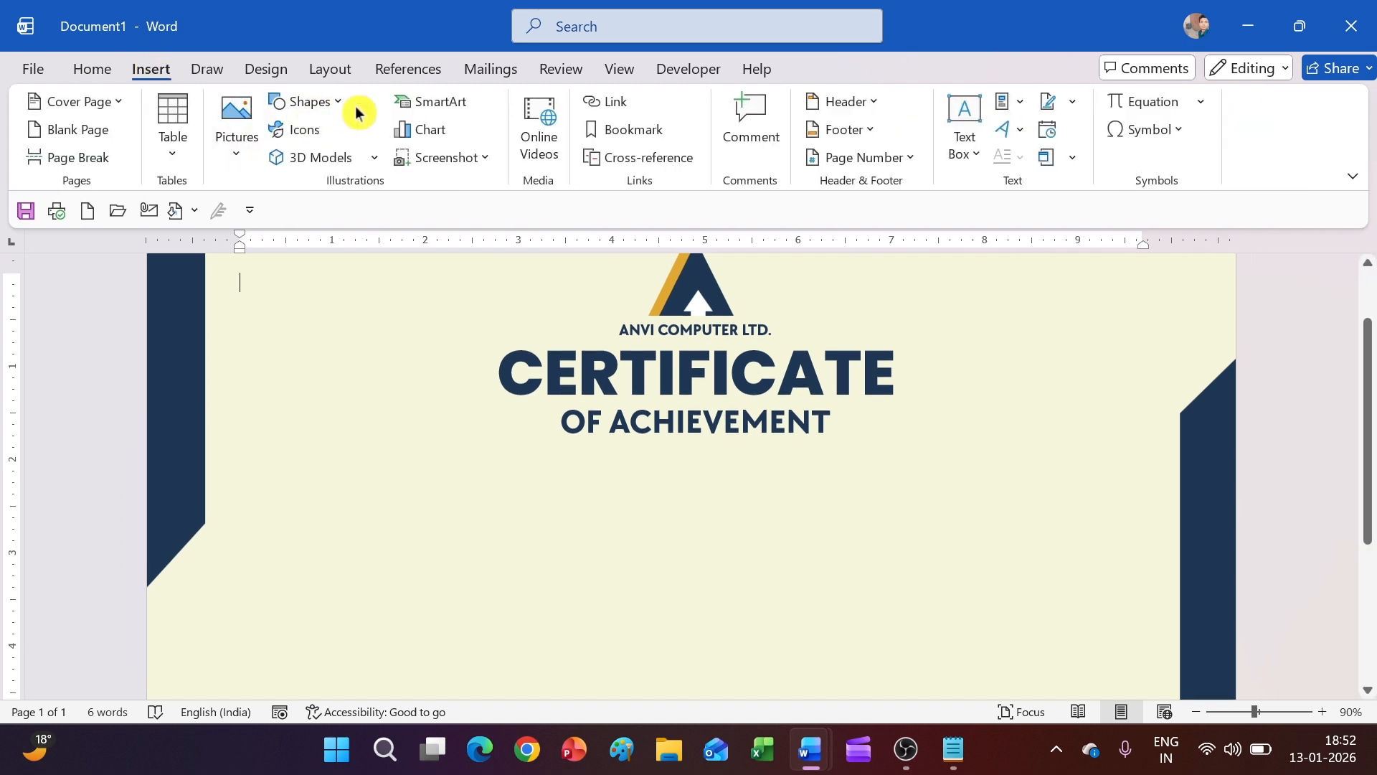
Draw a text box below OF ACHIEVEMENT reading 'THIS CERTIFICATED IS PRESENT TO'
{"action": "left_click", "coordinate": [337, 104]}
{"action": "left_click", "coordinate": [332, 162]}
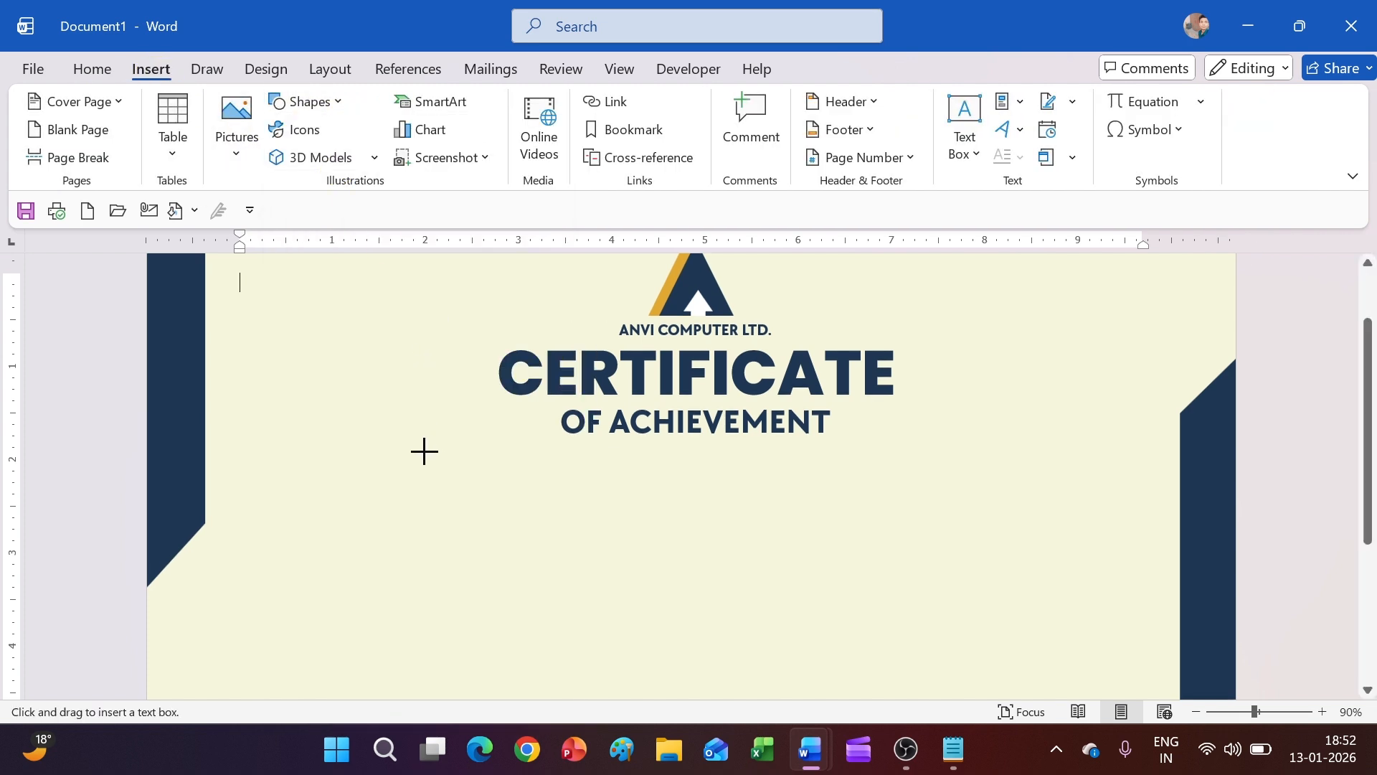
{"action": "left_click_drag", "start_coordinate": [424, 451], "coordinate": [1024, 512]}
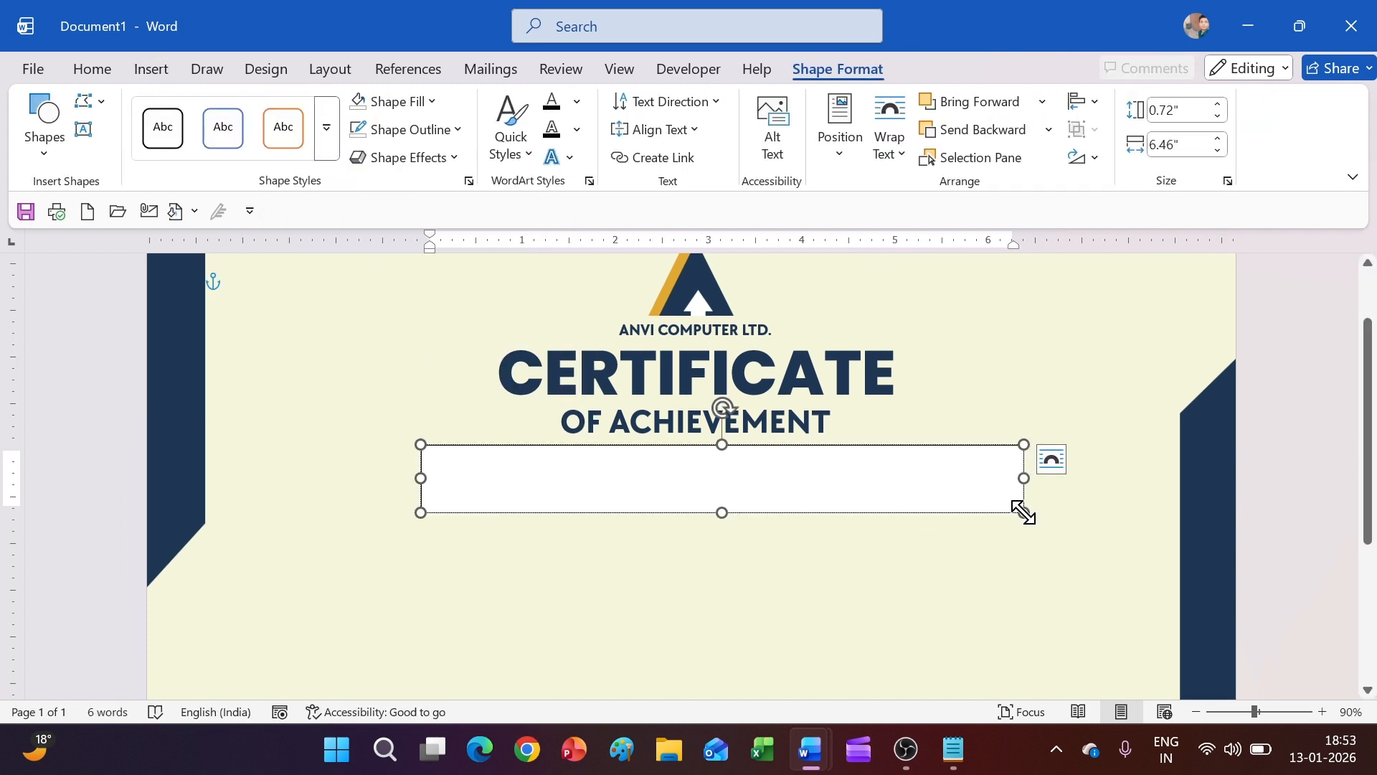
{"action": "type", "text": "THIS CERTIFICATED"}
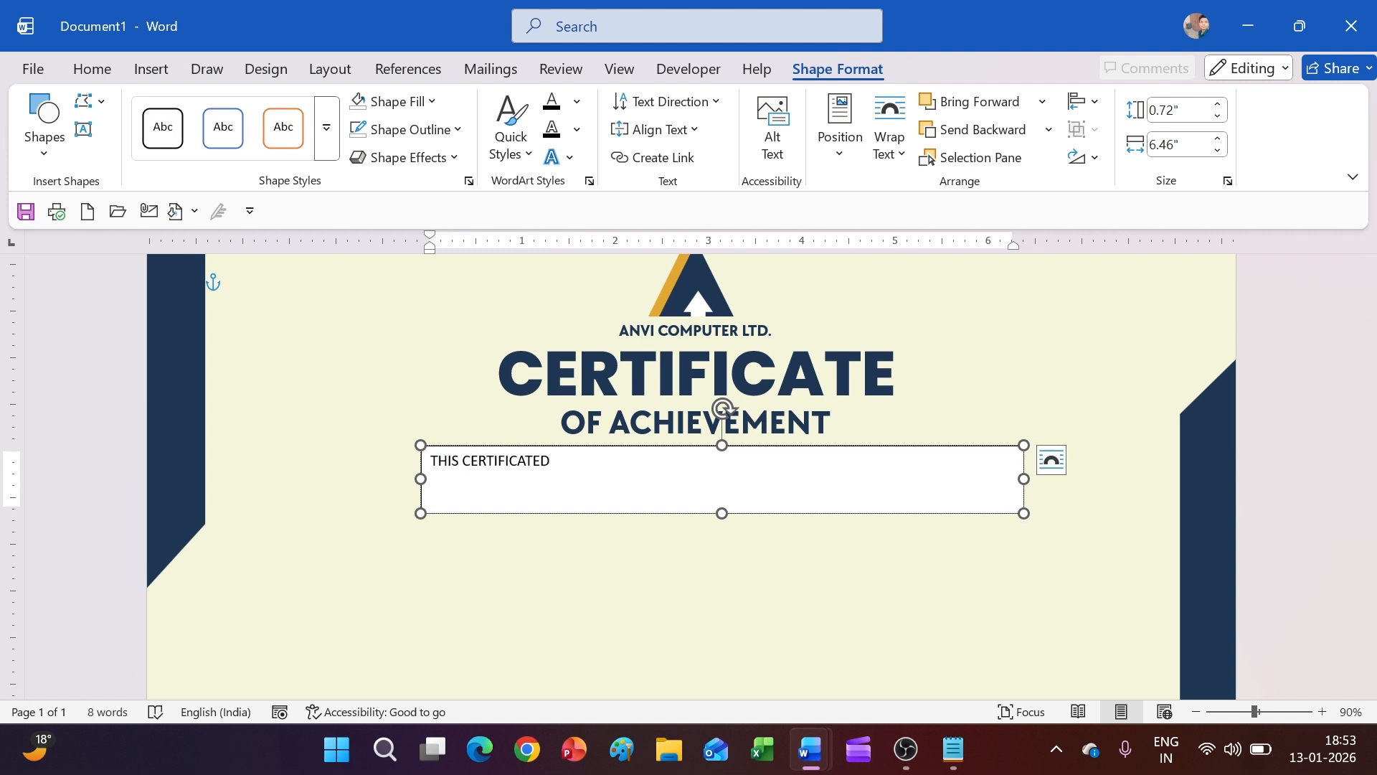
{"action": "type", "text": " IS PRESENT "}
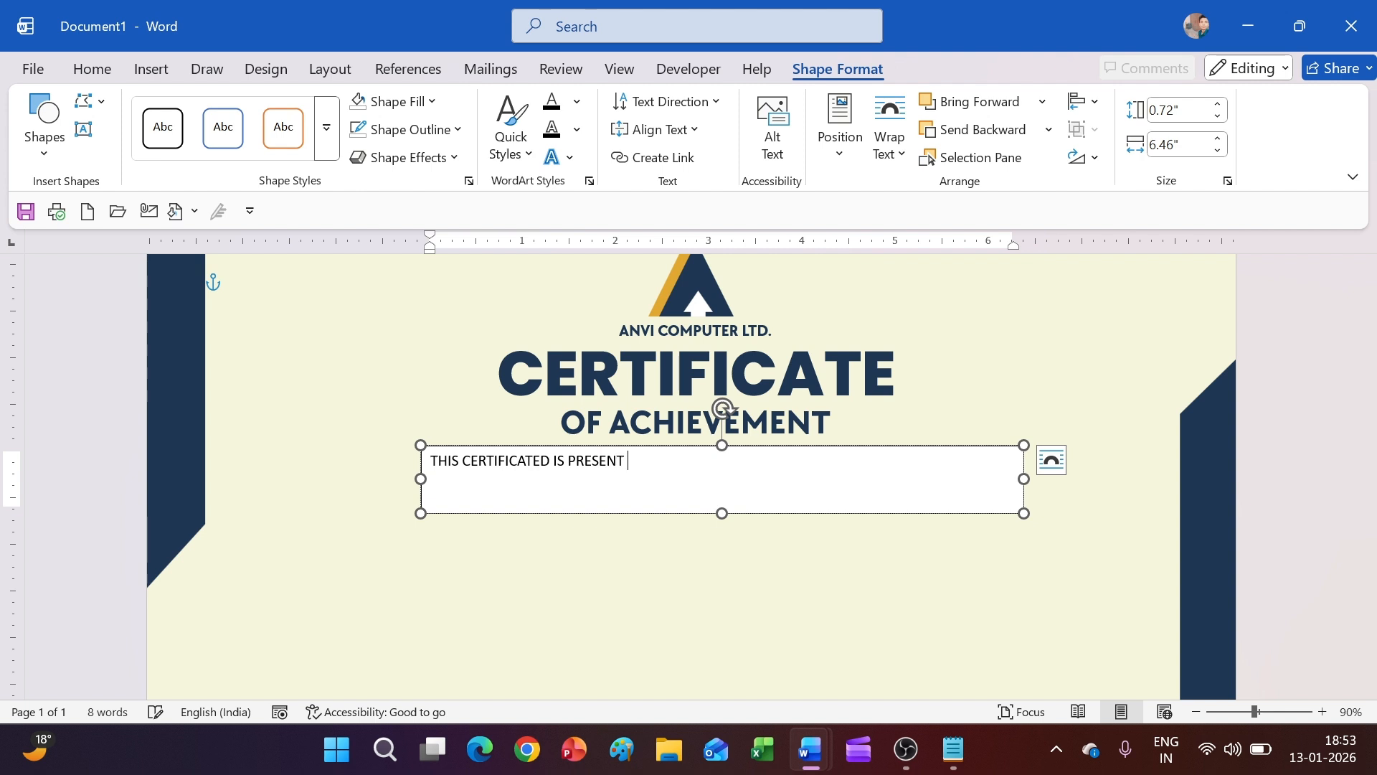
{"action": "type", "text": "TO"}
Give the new text box no fill and no outline
{"action": "left_click", "coordinate": [396, 101]}
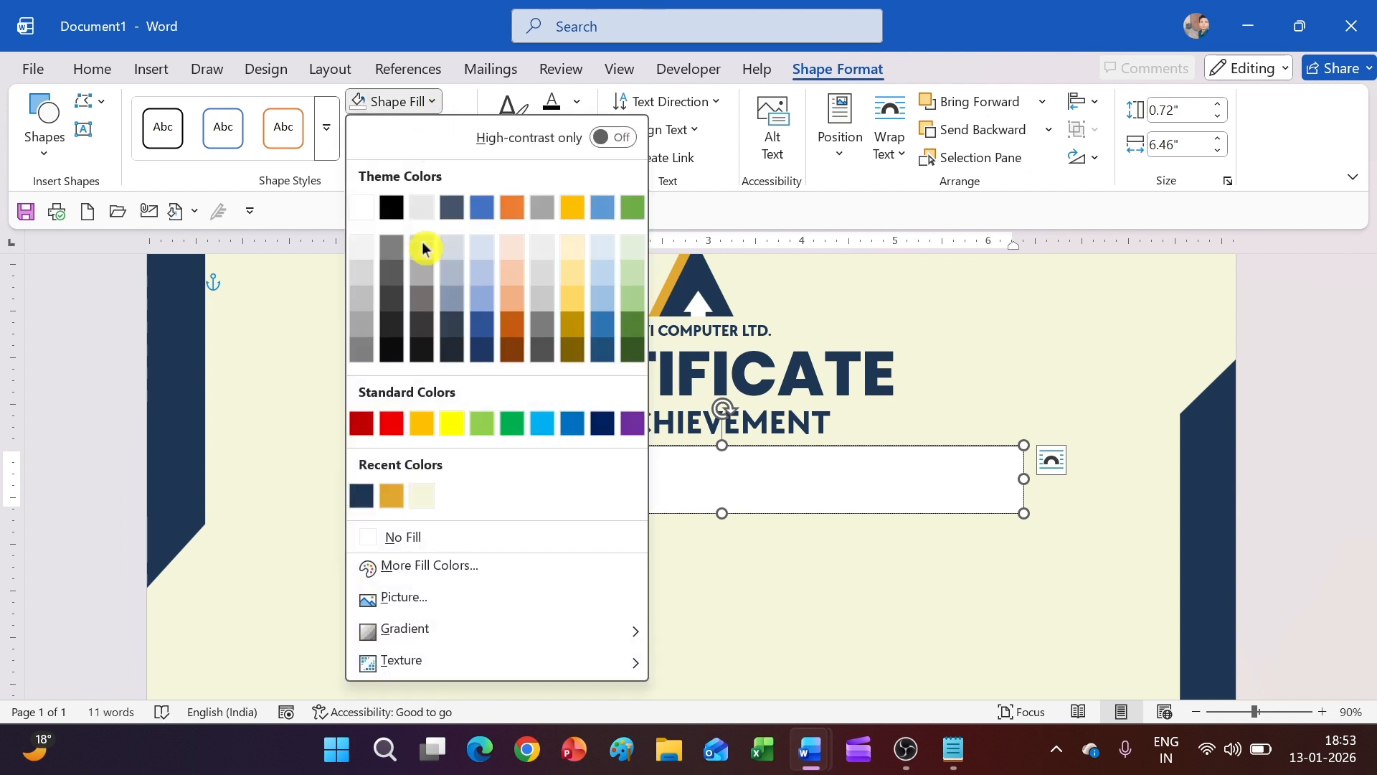
{"action": "left_click", "coordinate": [429, 540]}
{"action": "left_click", "coordinate": [406, 131]}
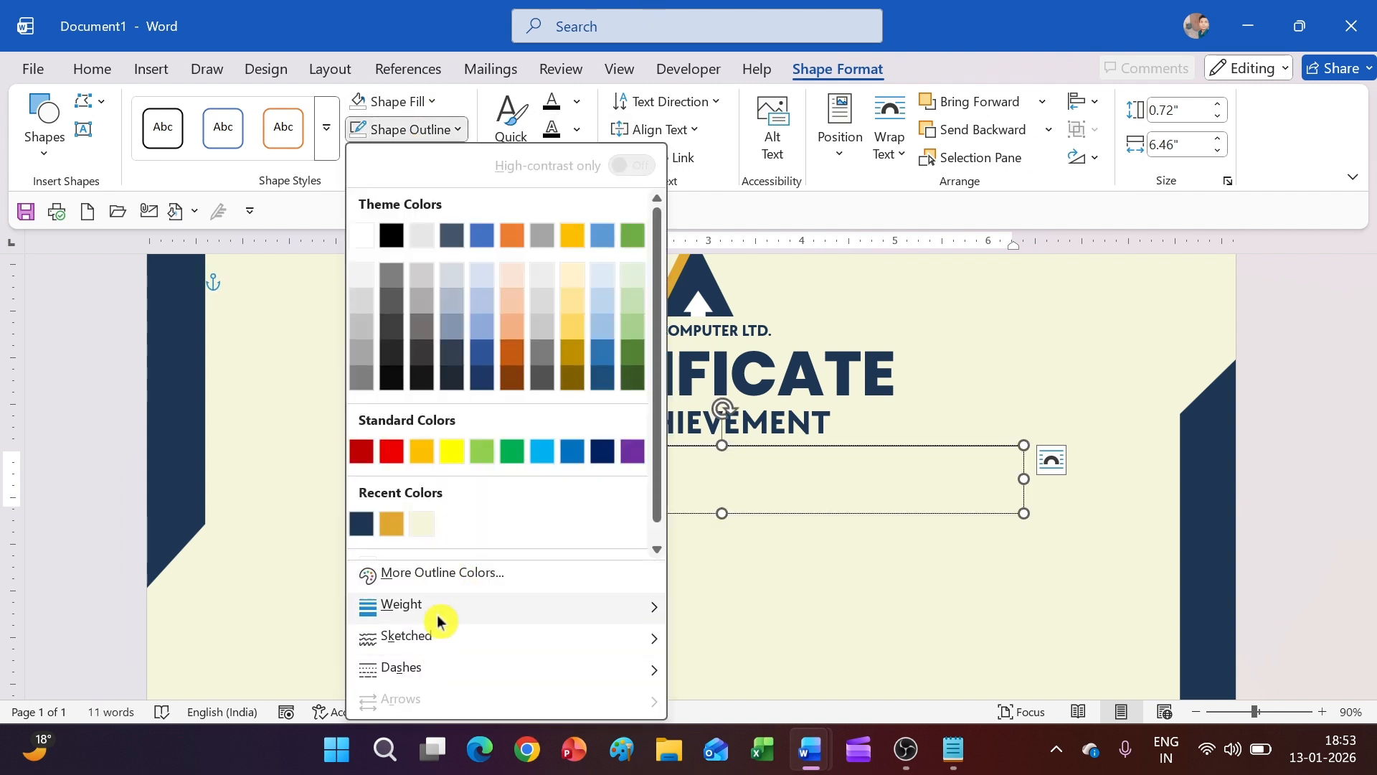
{"action": "left_click", "coordinate": [431, 545]}
Format the line as bold 16-pt Posterama in navy
{"action": "left_click_drag", "start_coordinate": [636, 497], "coordinate": [432, 462]}
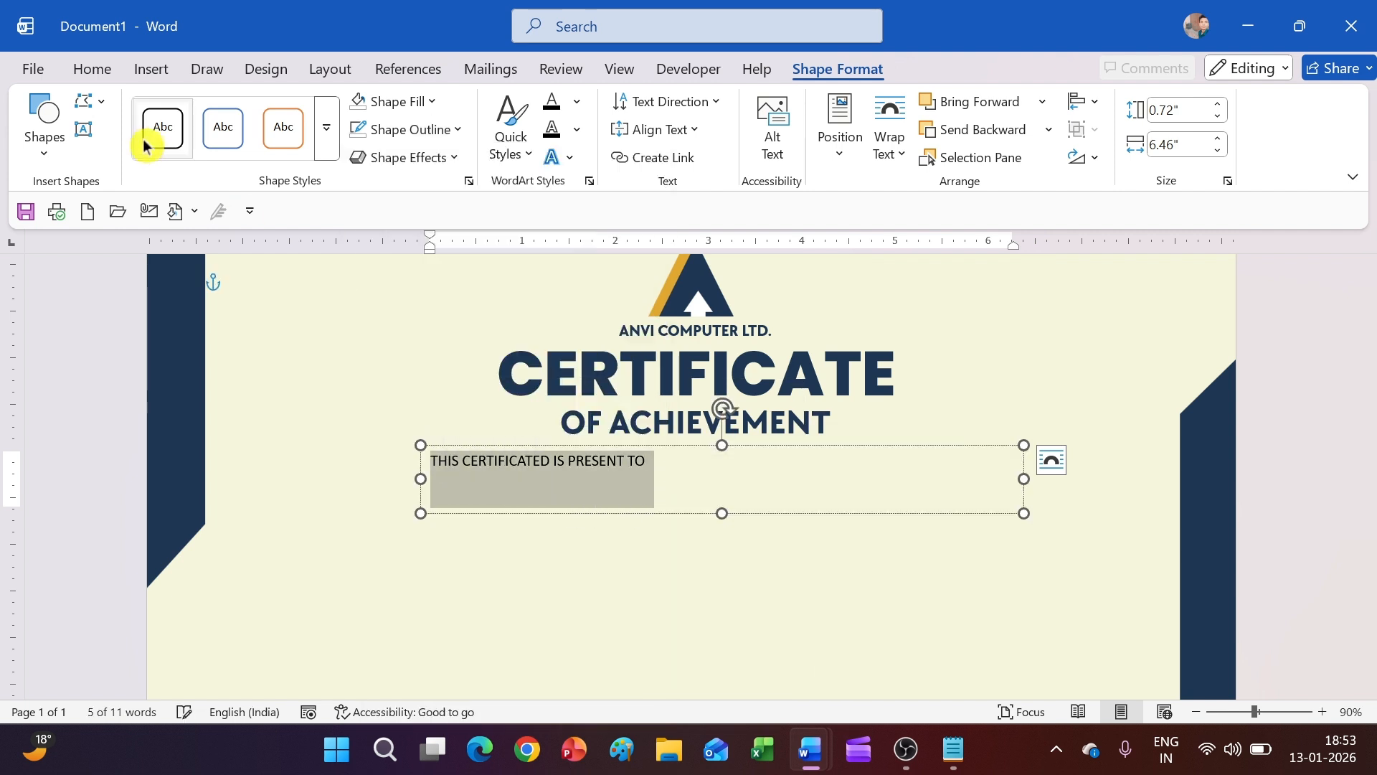
{"action": "left_click", "coordinate": [93, 69]}
{"action": "left_click", "coordinate": [238, 110]}
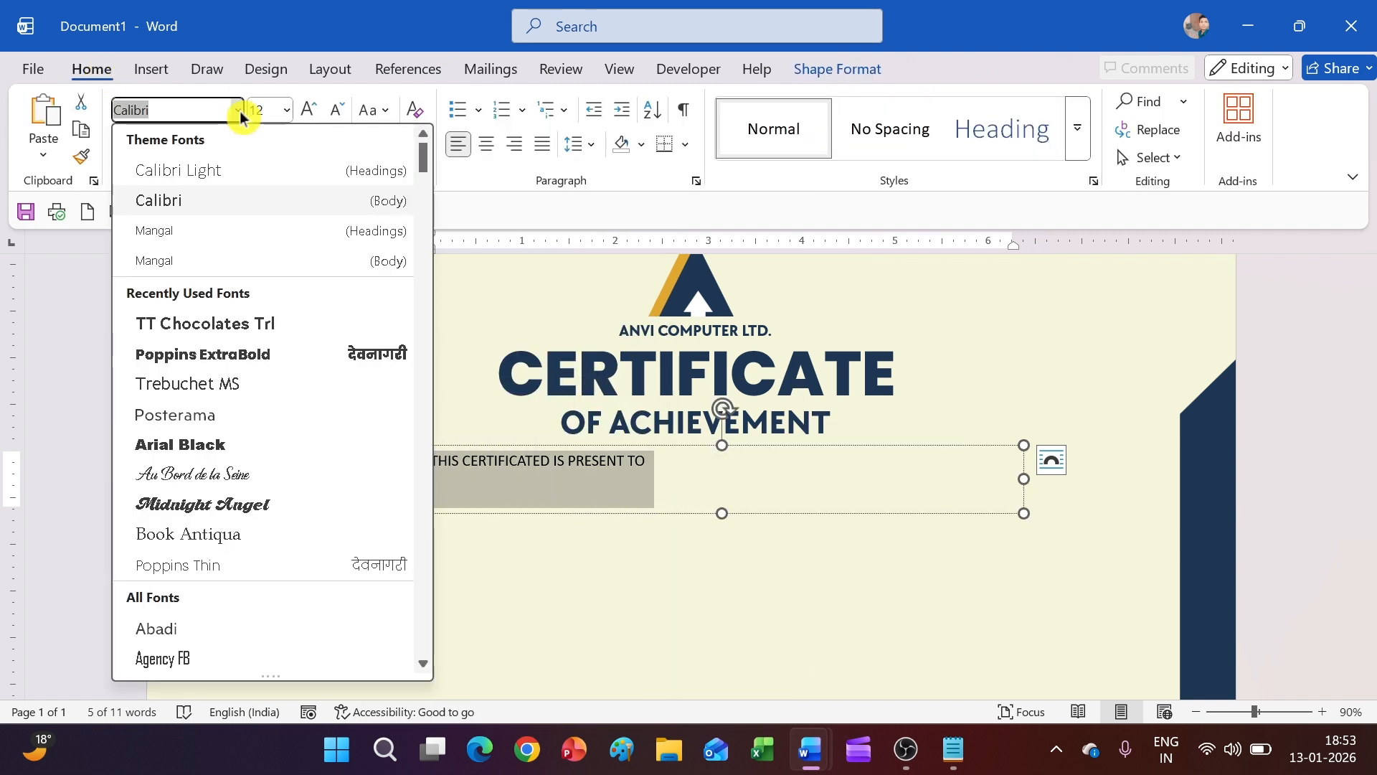
{"action": "left_click", "coordinate": [206, 419]}
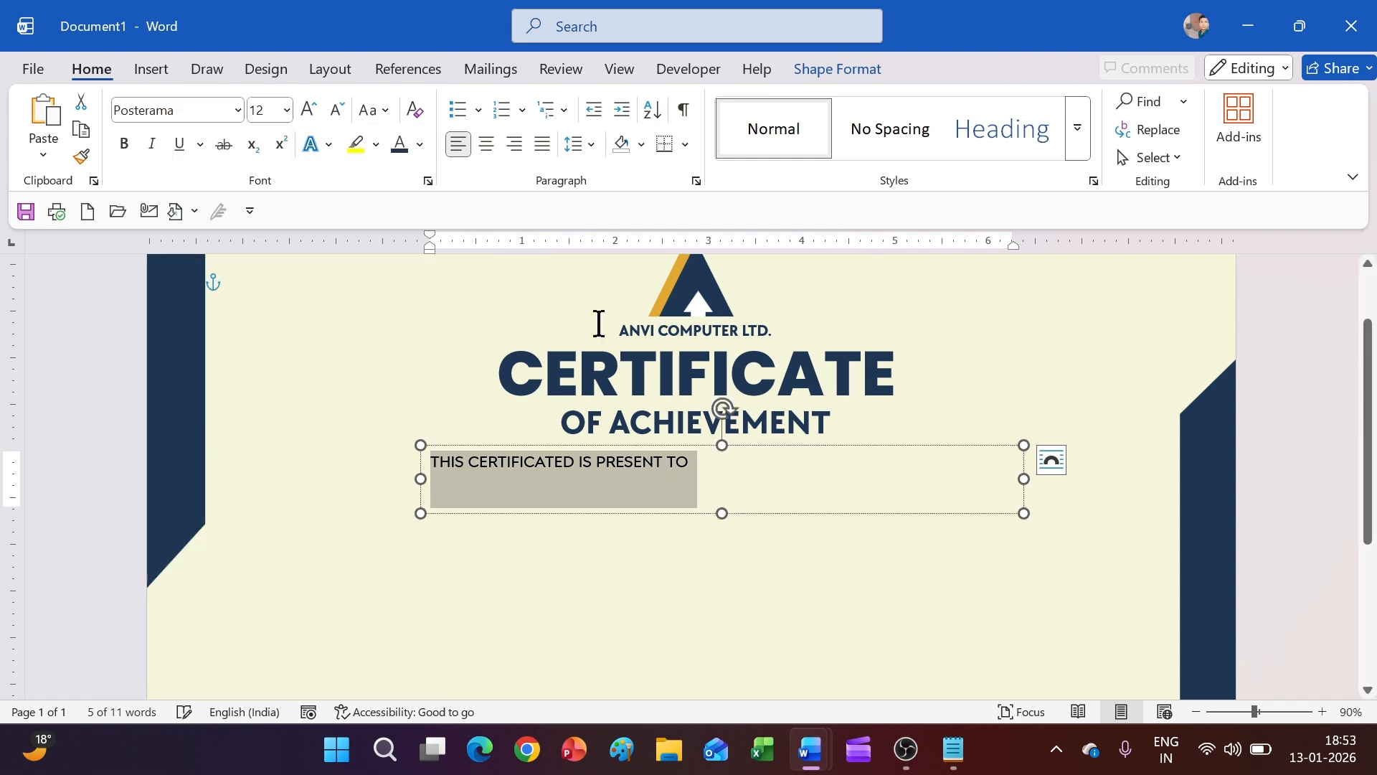
{"action": "left_click", "coordinate": [123, 144]}
{"action": "left_click", "coordinate": [309, 110]}
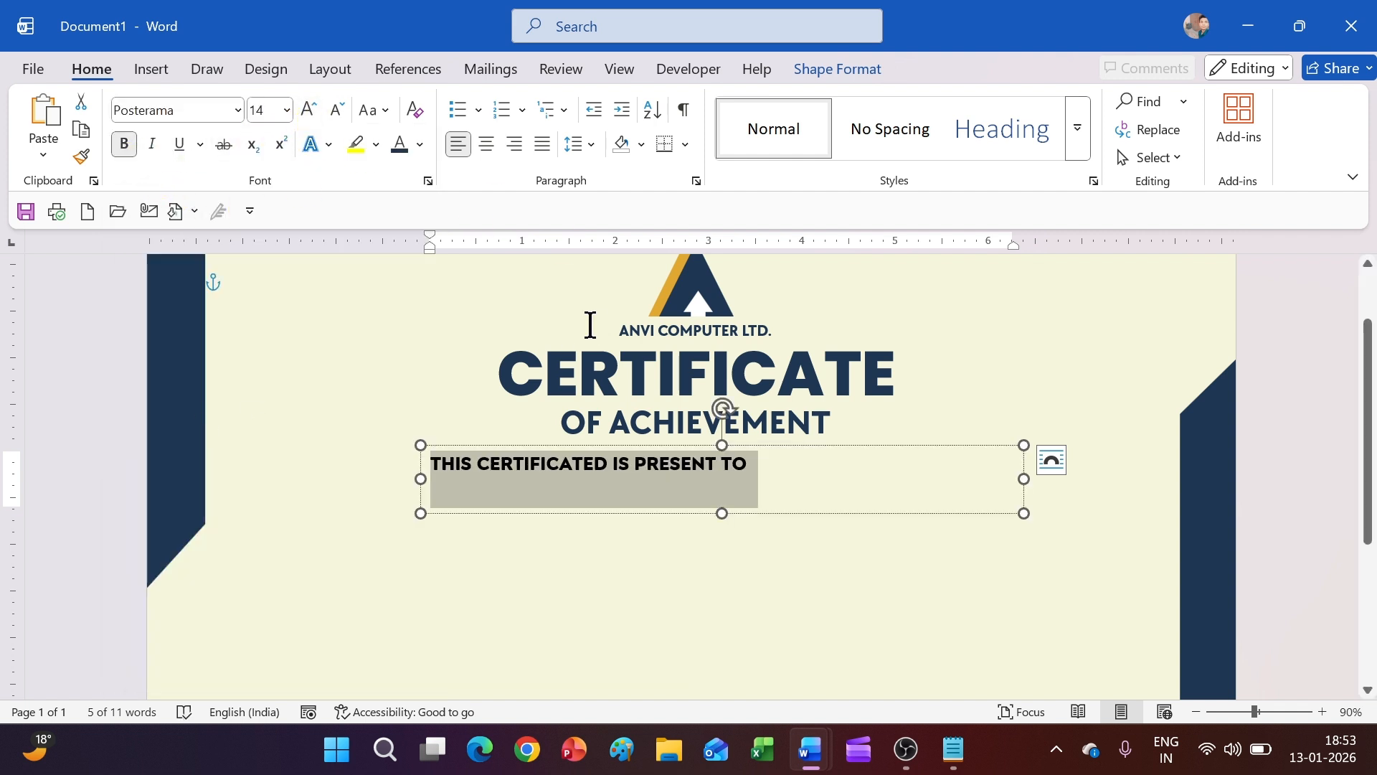
{"action": "left_click", "coordinate": [309, 110]}
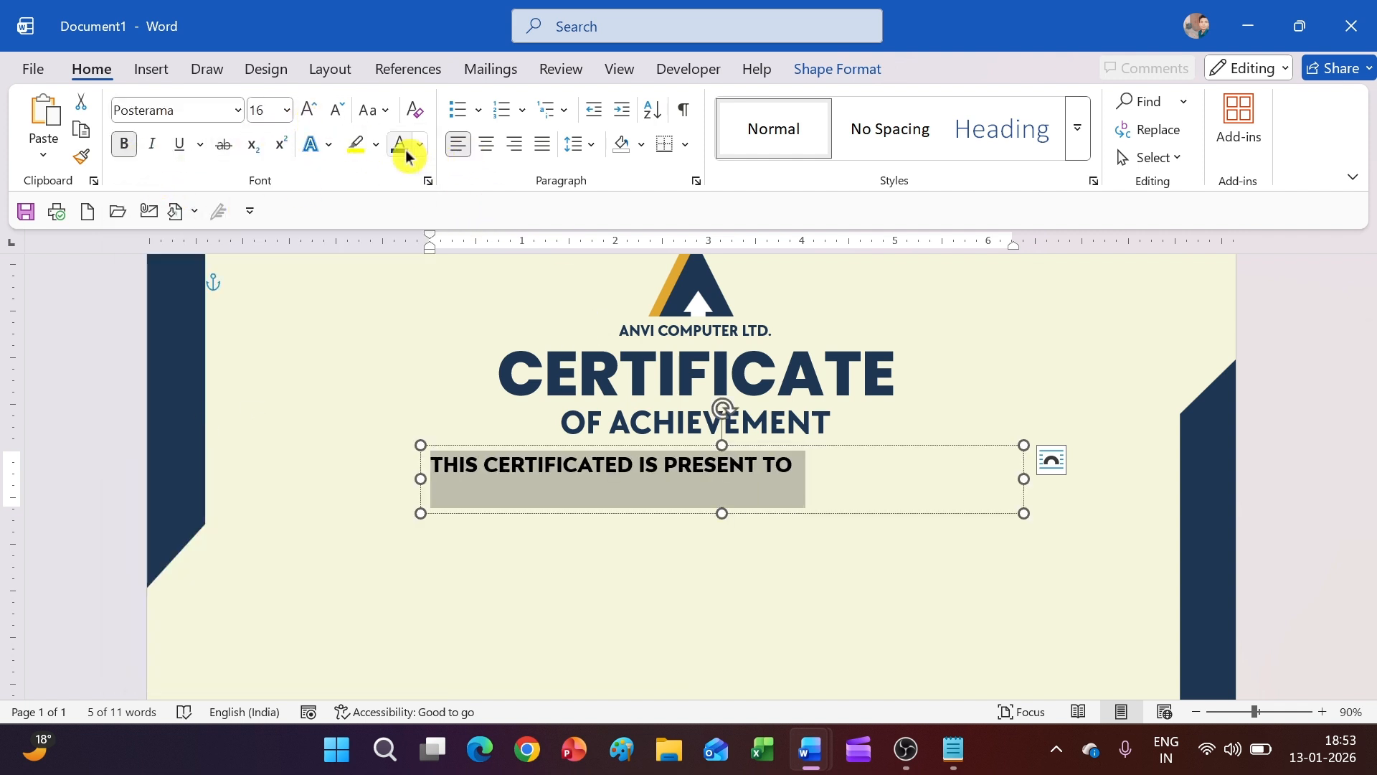
{"action": "left_click", "coordinate": [689, 491]}
Centre the line under the heading and check it in print preview
{"action": "left_click_drag", "start_coordinate": [873, 440], "coordinate": [952, 436]}
{"action": "left_click", "coordinate": [887, 568]}
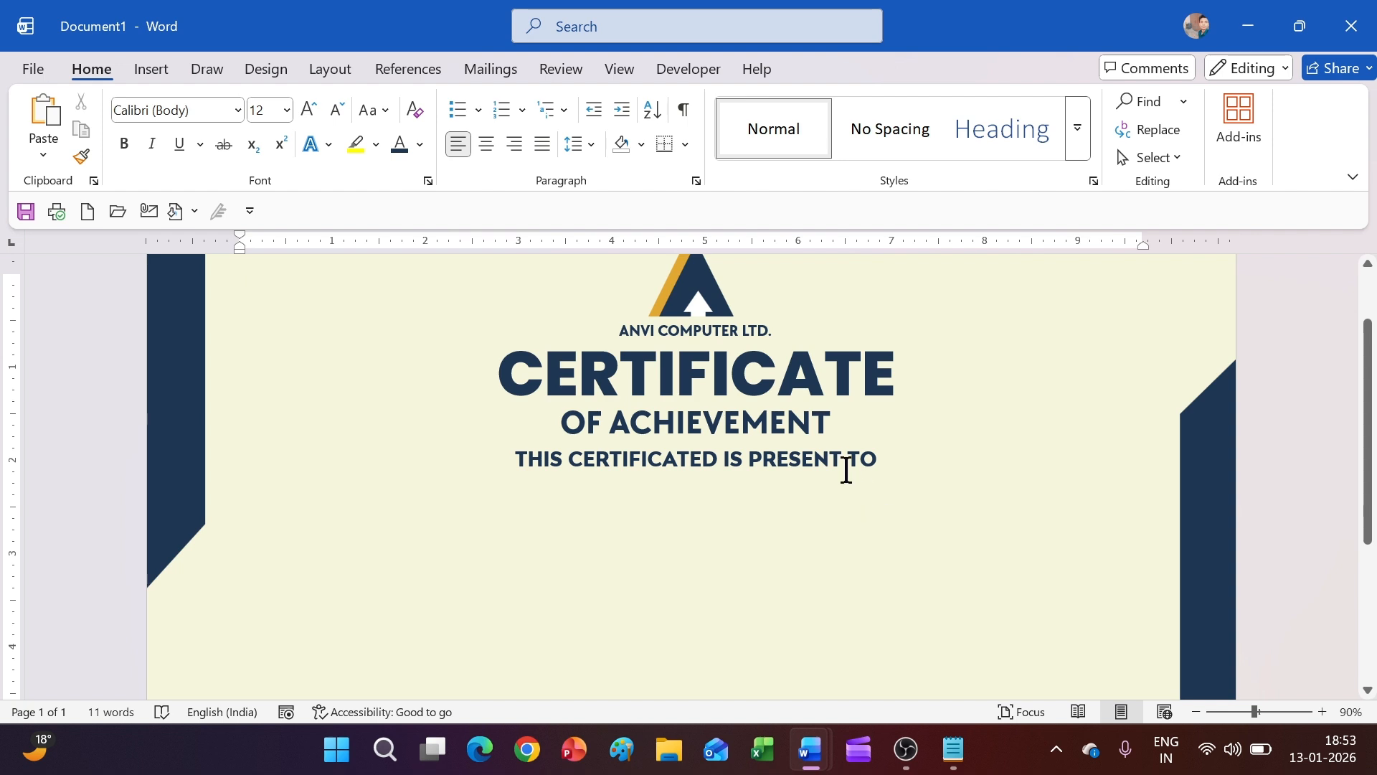
{"action": "key", "text": "ctrl+p"}
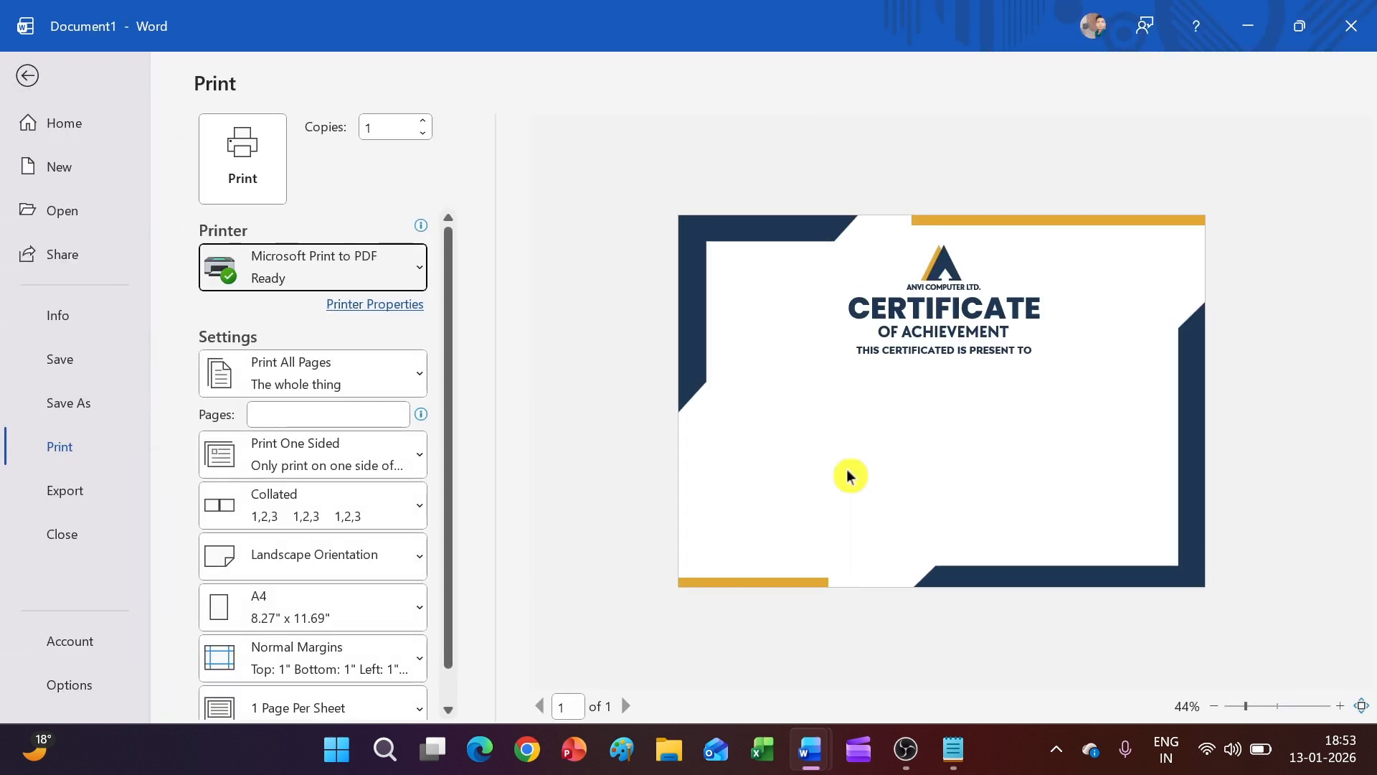
{"action": "left_click", "coordinate": [27, 76]}
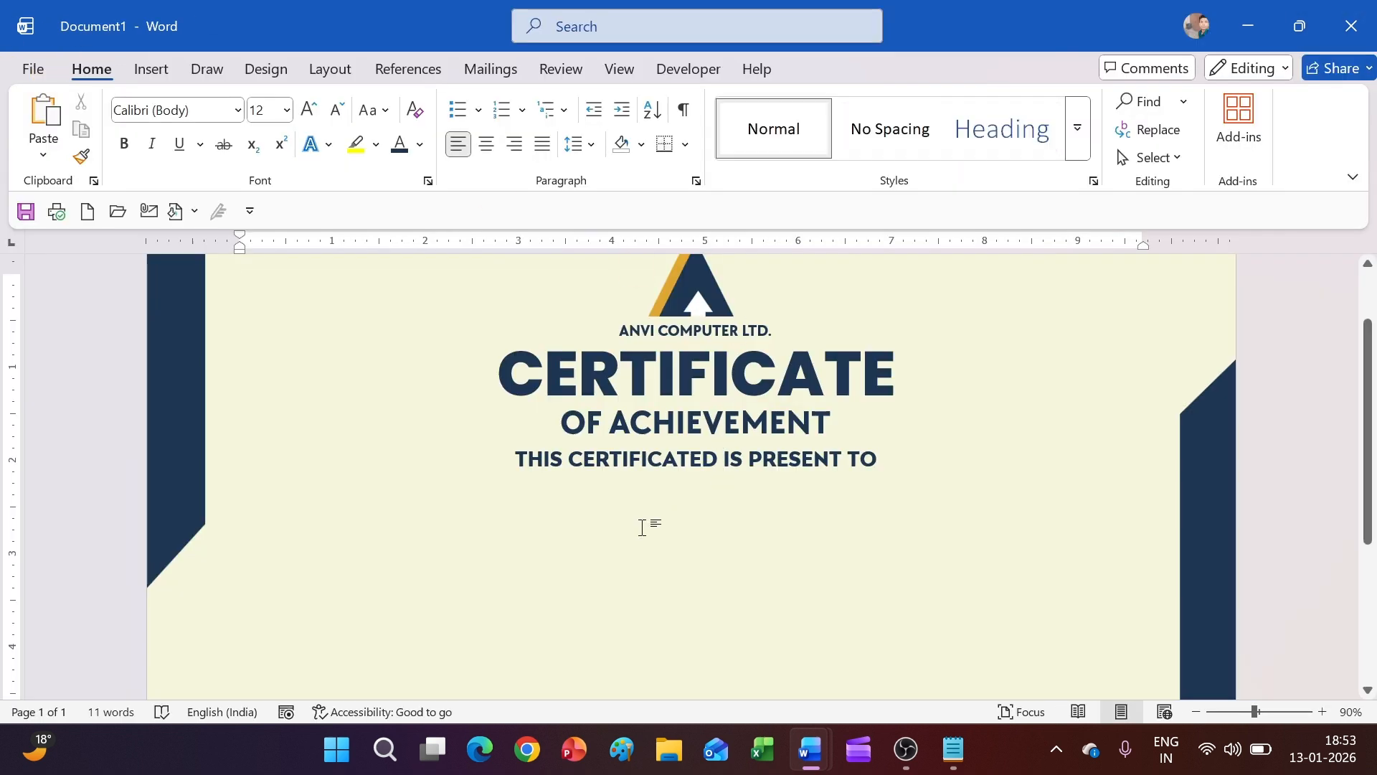
{"action": "left_click", "coordinate": [150, 68]}
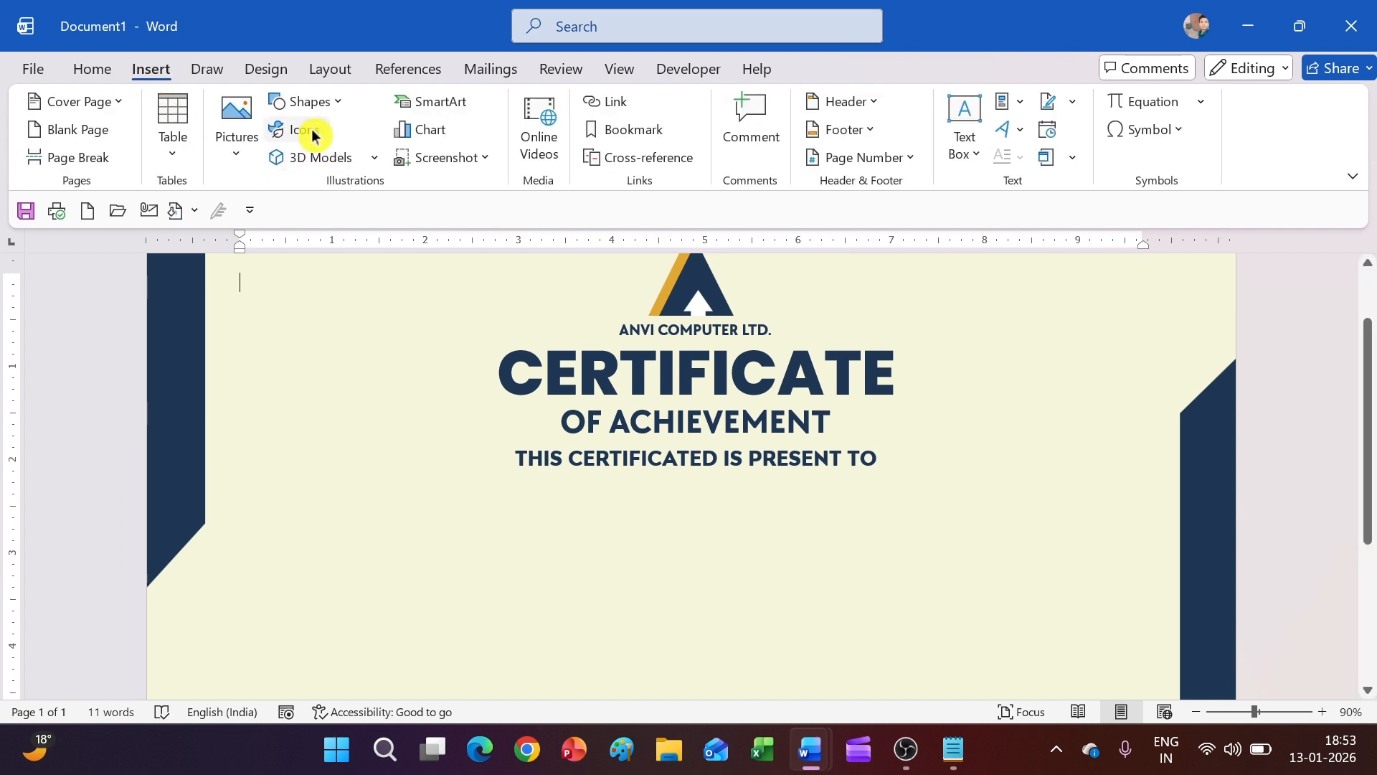
Draw a text box below the presentation line and type the recipient's name
{"action": "left_click", "coordinate": [309, 101]}
{"action": "left_click", "coordinate": [311, 179]}
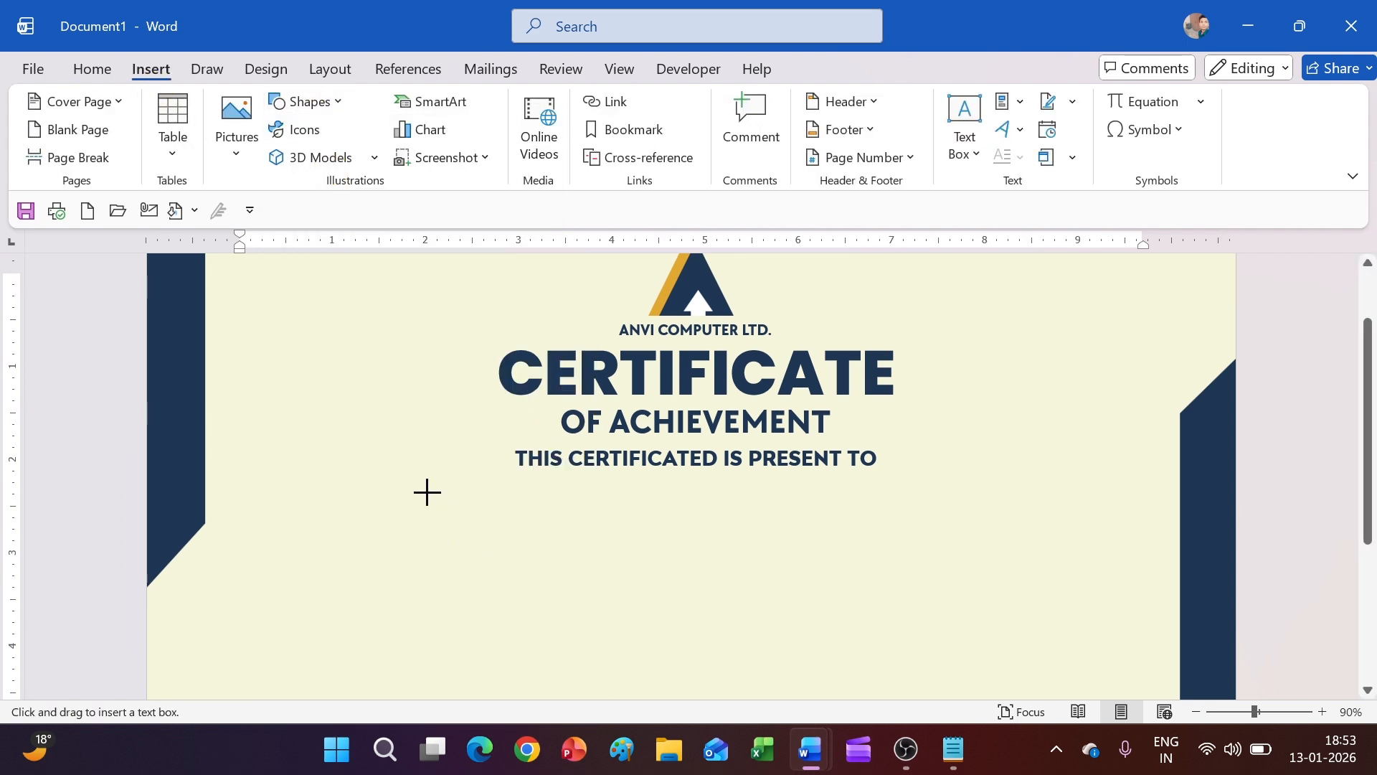
{"action": "left_click_drag", "start_coordinate": [427, 492], "coordinate": [1007, 559]}
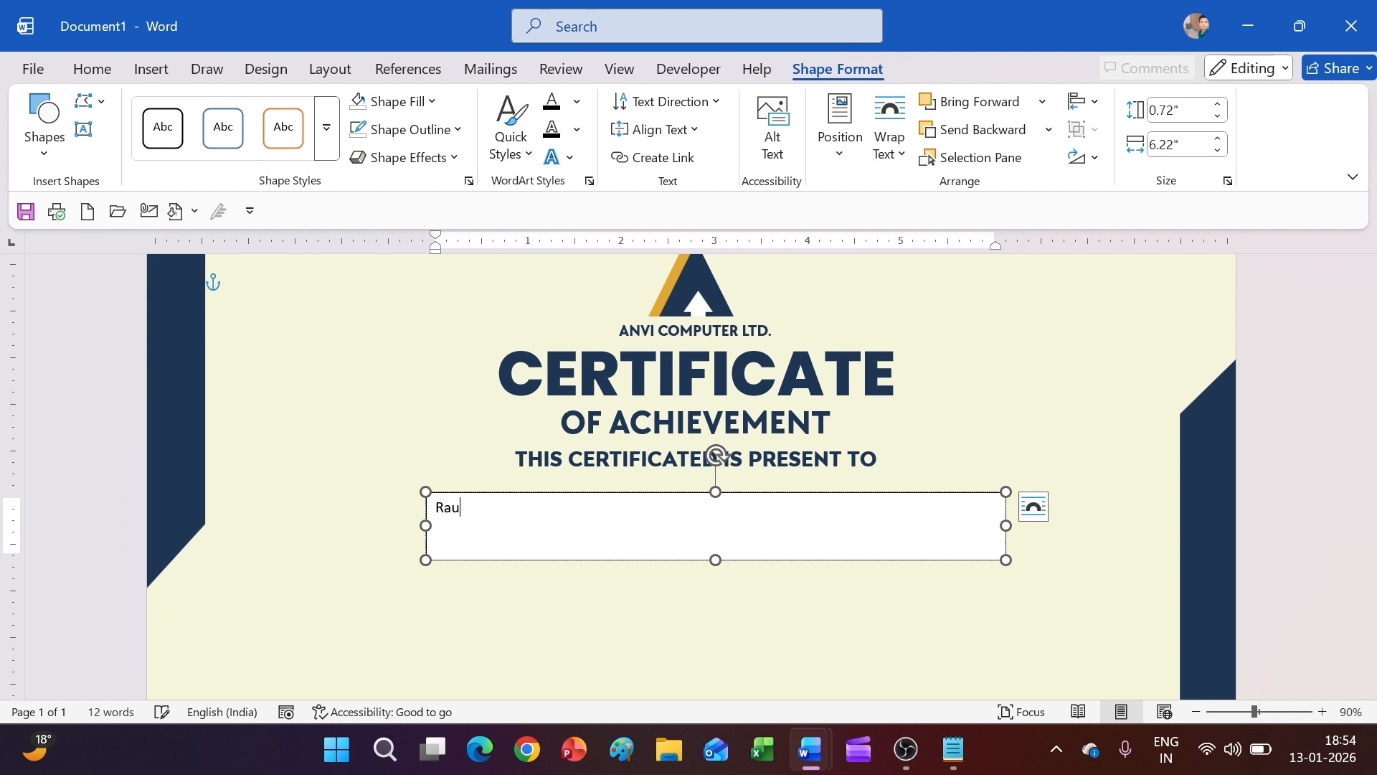
Remove the name box's fill and outline
{"action": "left_click", "coordinate": [429, 103]}
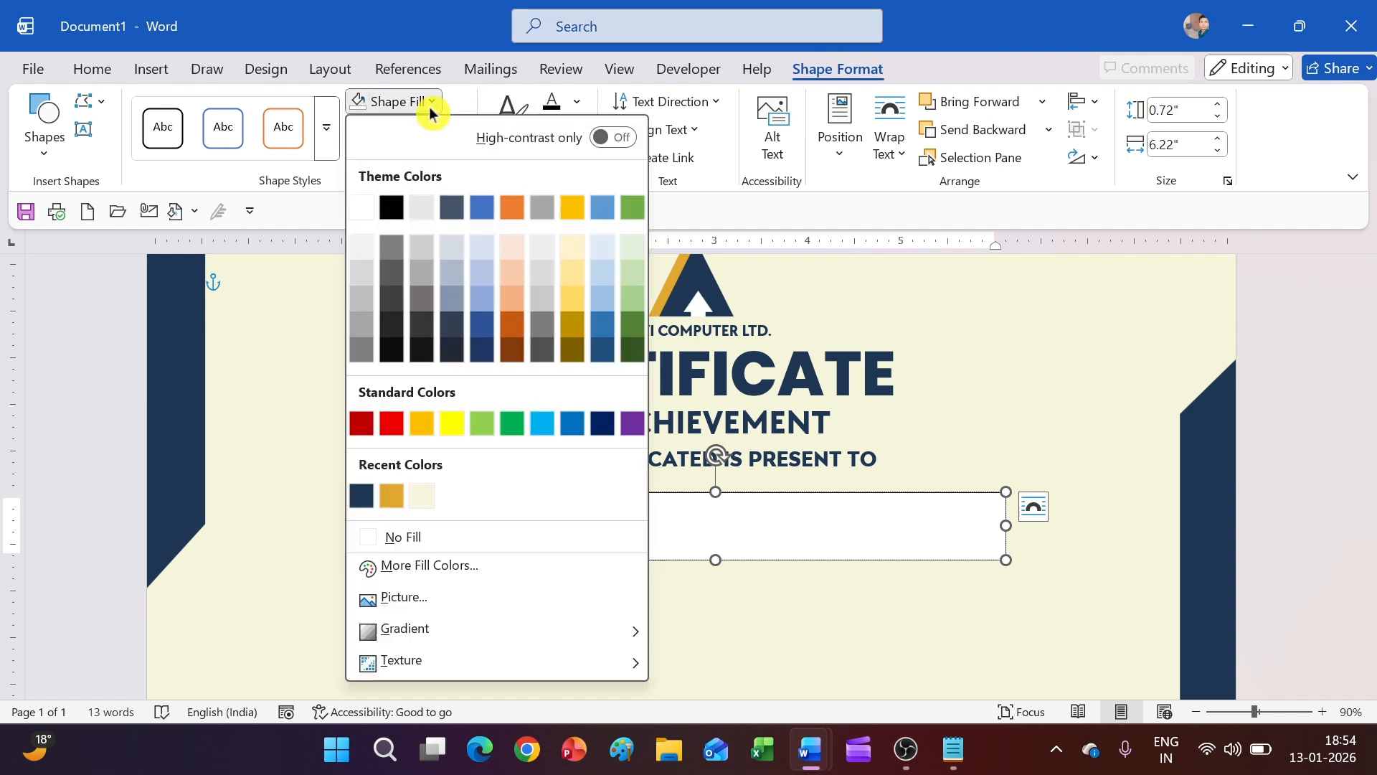
{"action": "left_click", "coordinate": [434, 538]}
{"action": "left_click", "coordinate": [381, 129]}
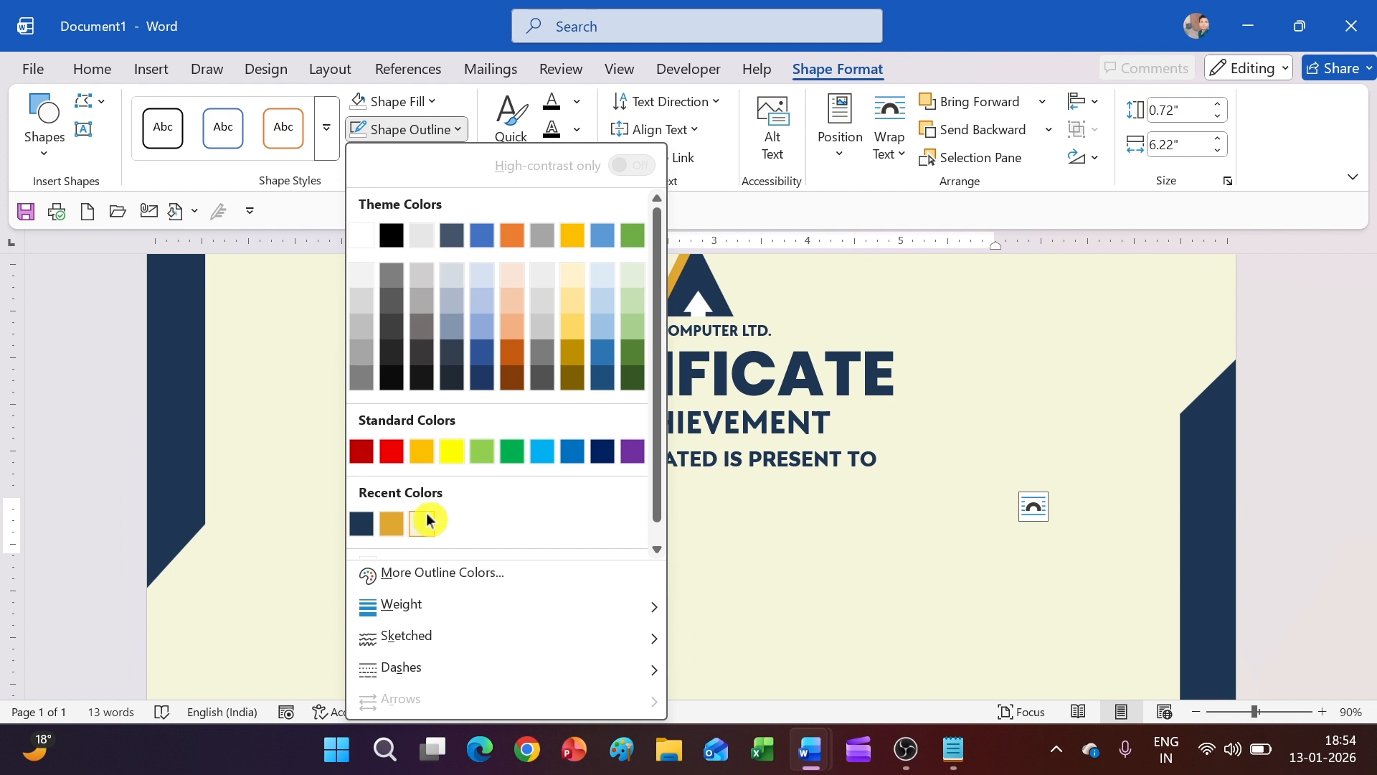
{"action": "left_click", "coordinate": [445, 540]}
Set the name in Au Bord de la Seine script, larger, in gold
{"action": "triple_click", "coordinate": [564, 506]}
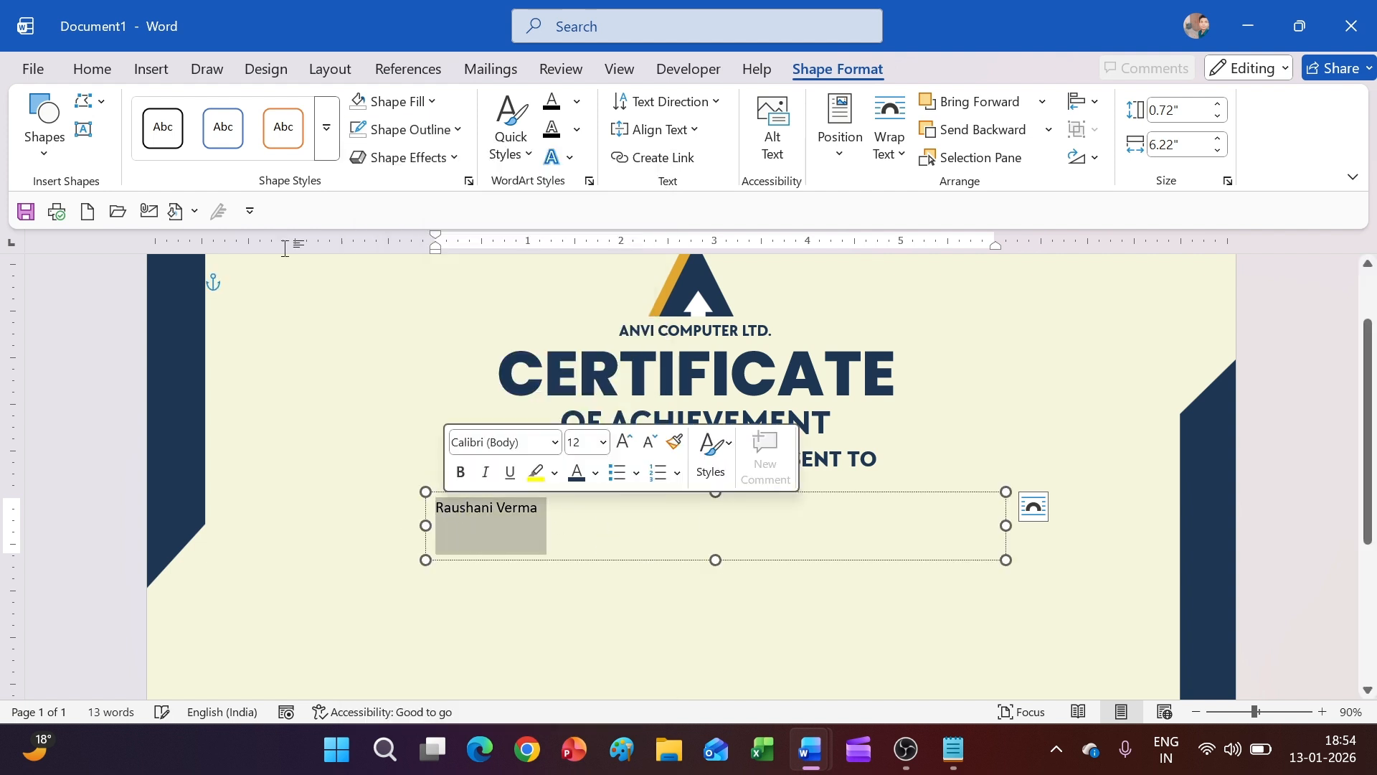
{"action": "left_click", "coordinate": [92, 69]}
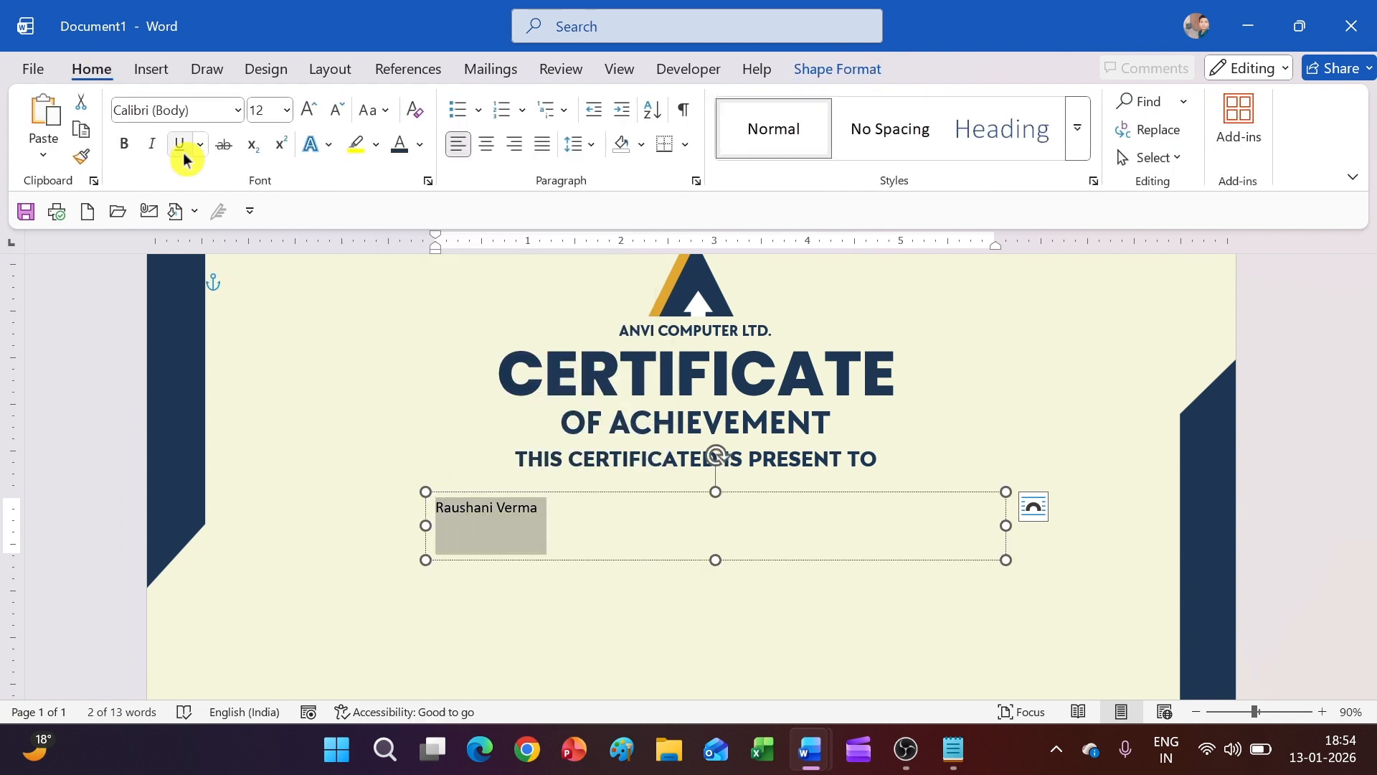
{"action": "left_click", "coordinate": [238, 113]}
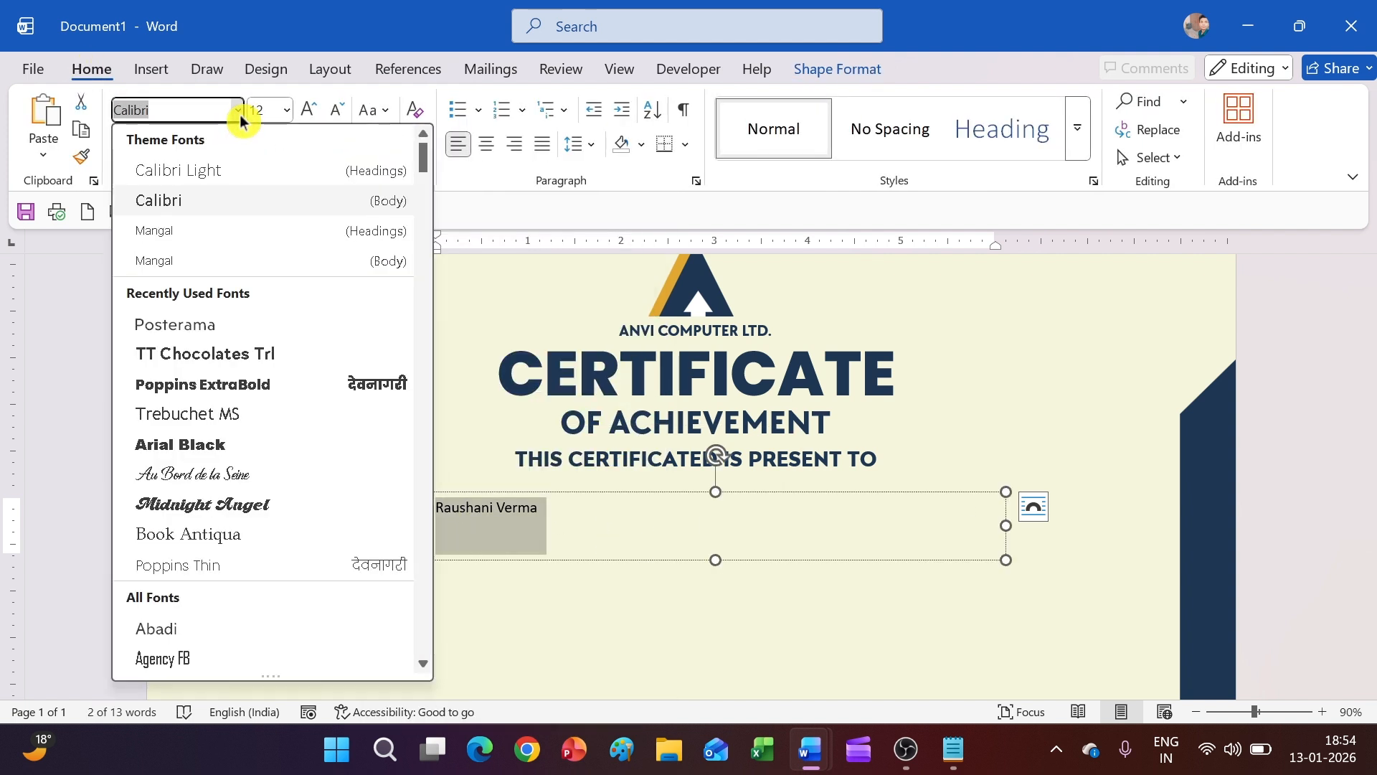
{"action": "left_click", "coordinate": [172, 475]}
{"action": "left_click", "coordinate": [308, 112]}
{"action": "left_click", "coordinate": [308, 111]}
{"action": "left_click", "coordinate": [308, 112]}
{"action": "left_click", "coordinate": [309, 111]}
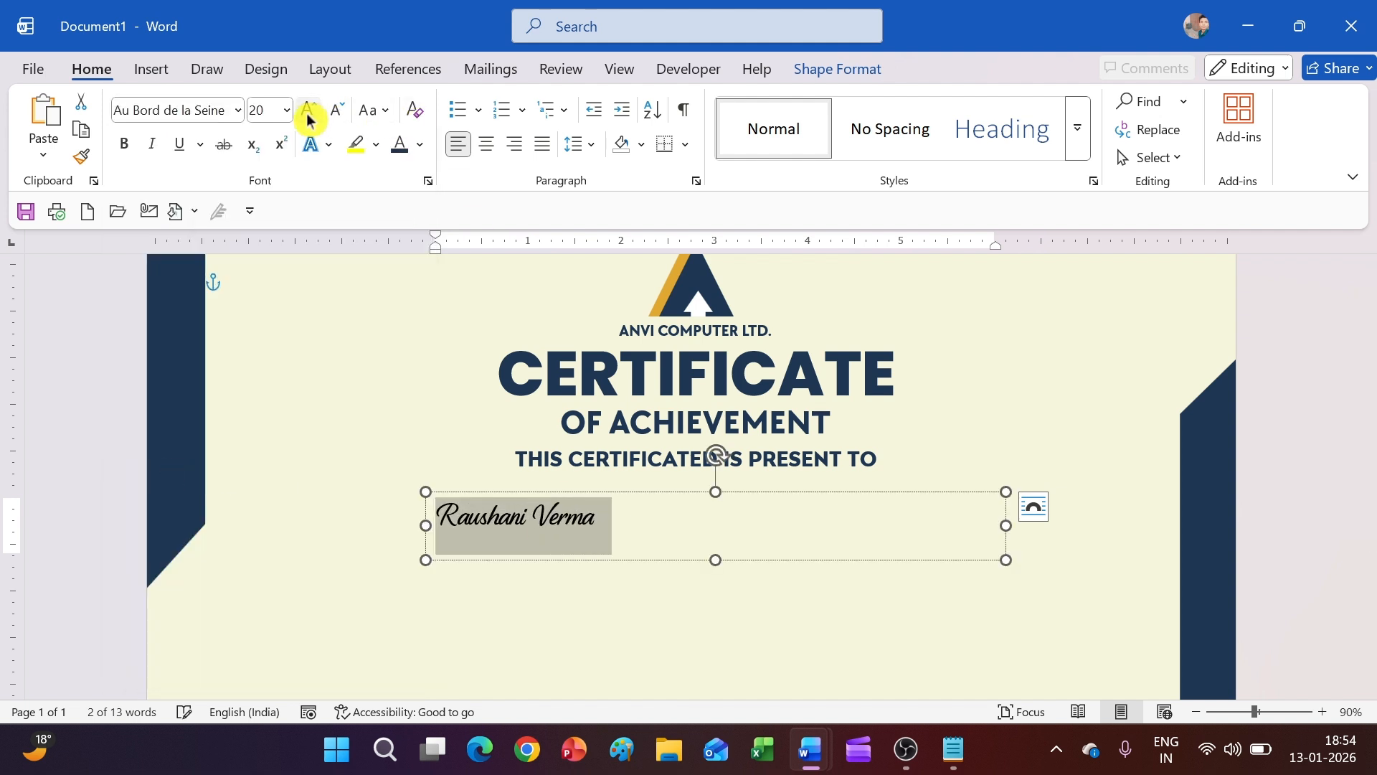
{"action": "left_click", "coordinate": [308, 111]}
{"action": "left_click", "coordinate": [308, 112]}
{"action": "left_click", "coordinate": [309, 111]}
{"action": "left_click", "coordinate": [309, 111]}
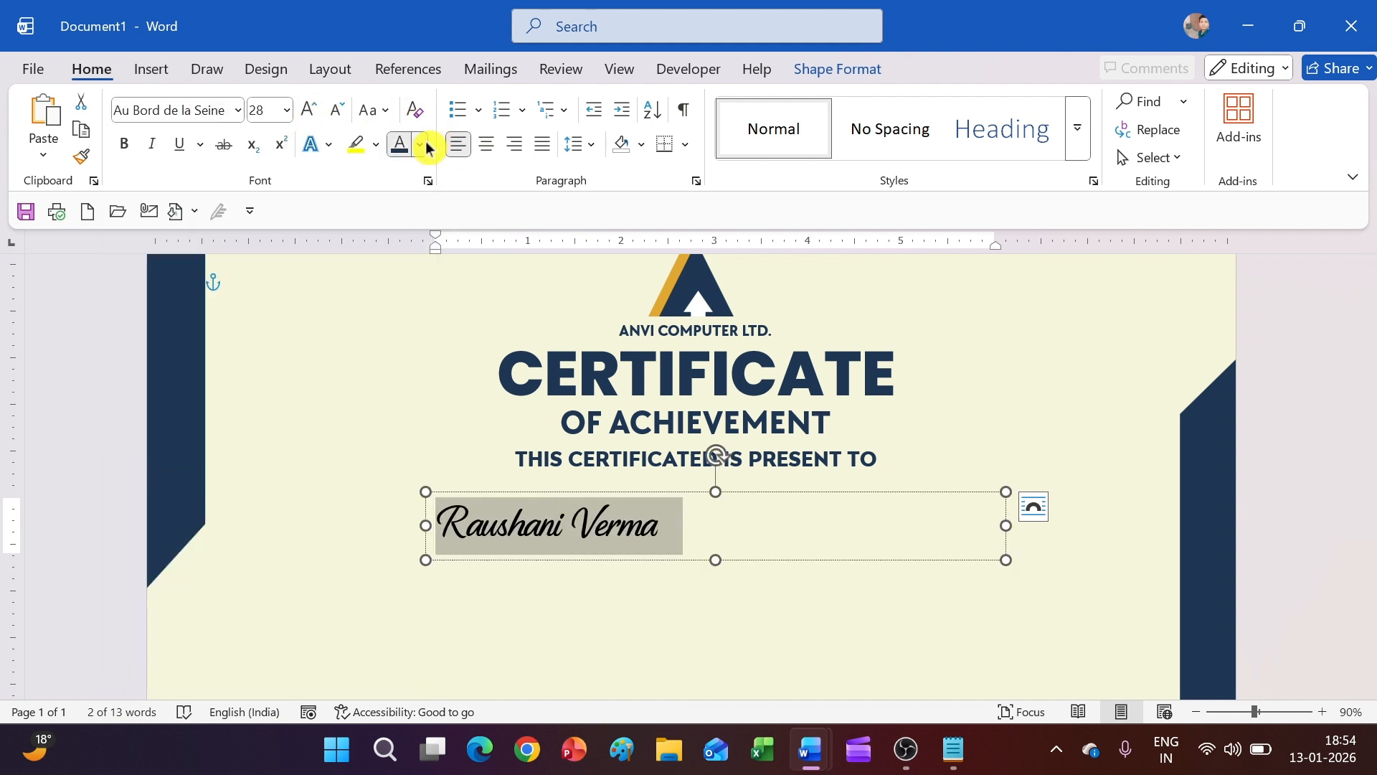
{"action": "left_click", "coordinate": [423, 146]}
{"action": "left_click", "coordinate": [431, 570]}
Move the name box toward the centre and make the name bold at size 36
{"action": "left_click", "coordinate": [644, 582]}
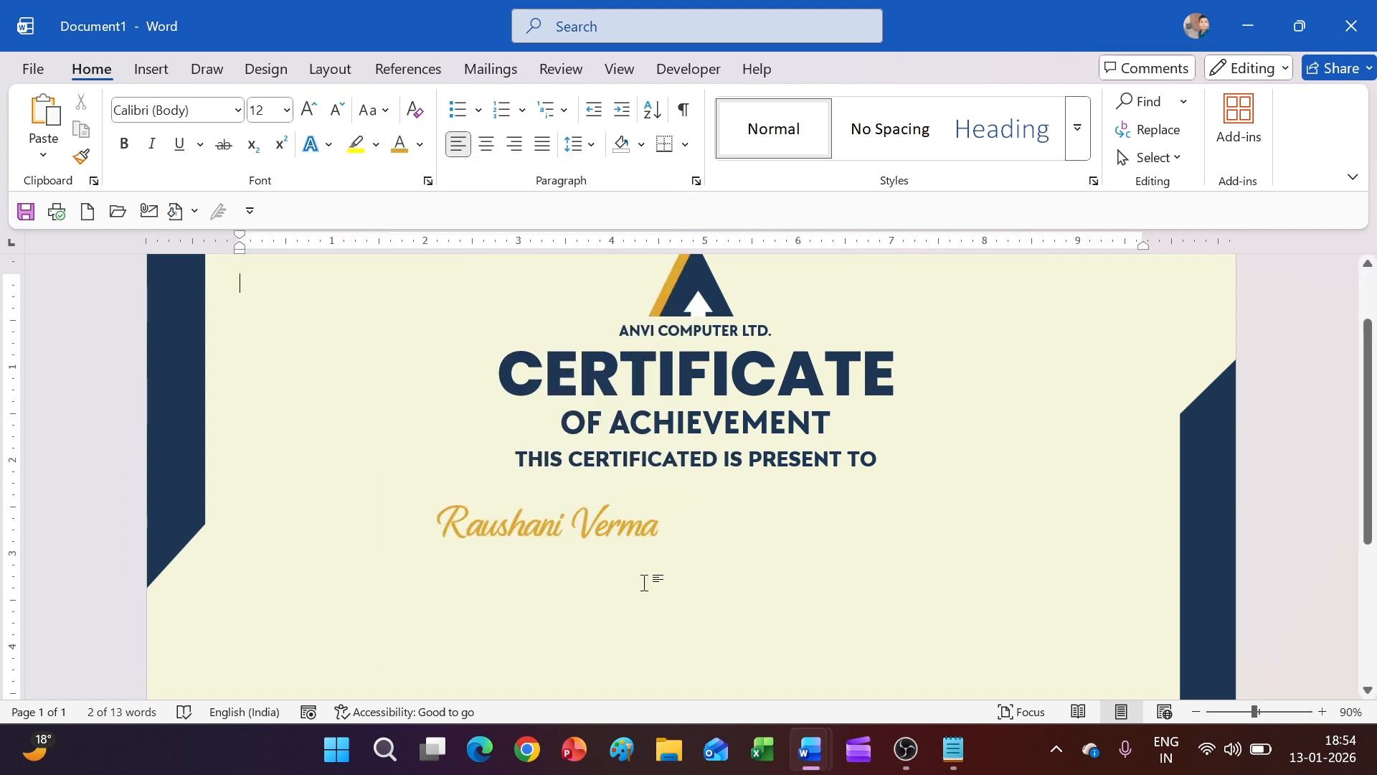
{"action": "scroll", "coordinate": [792, 341], "scroll_direction": "up", "scroll_amount": 3}
{"action": "left_click", "coordinate": [800, 290]}
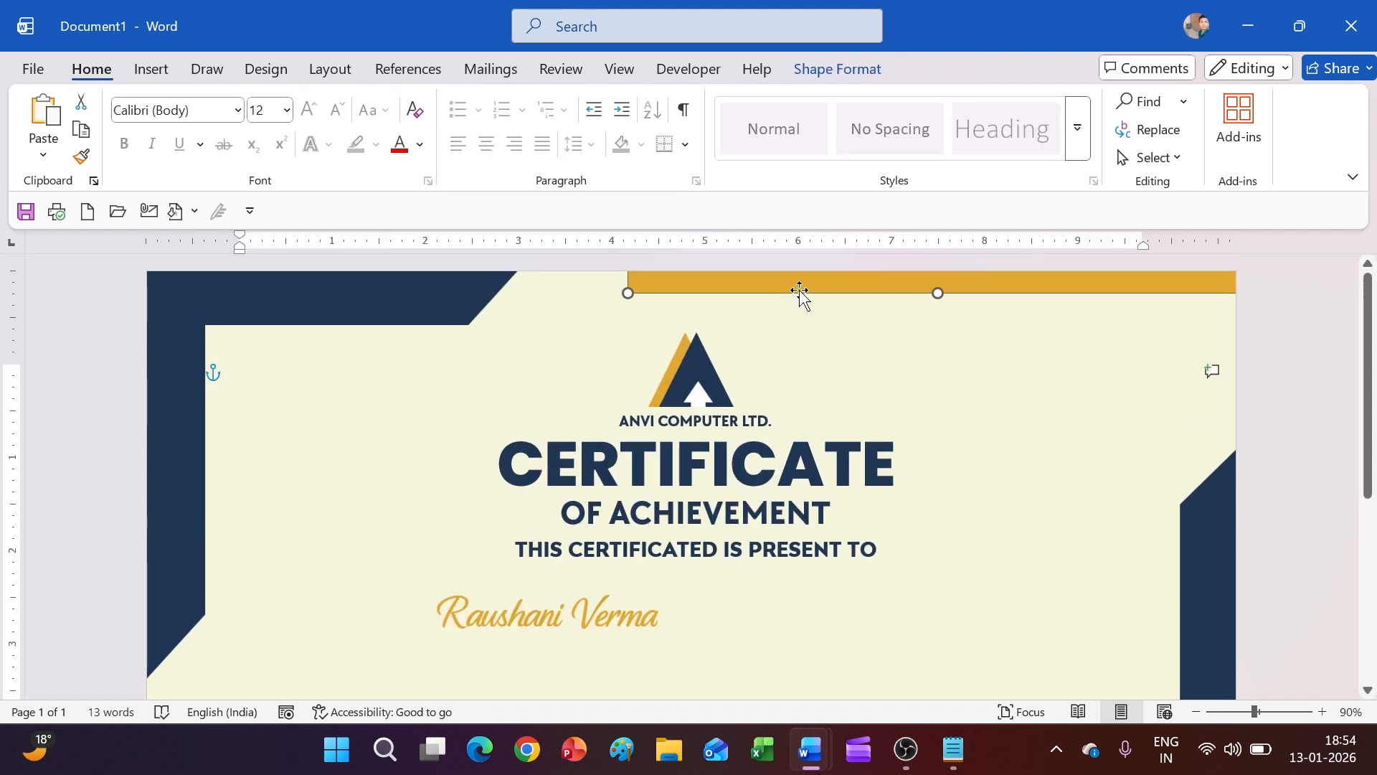
{"action": "left_click", "coordinate": [613, 604]}
{"action": "left_click_drag", "start_coordinate": [674, 588], "coordinate": [587, 610]}
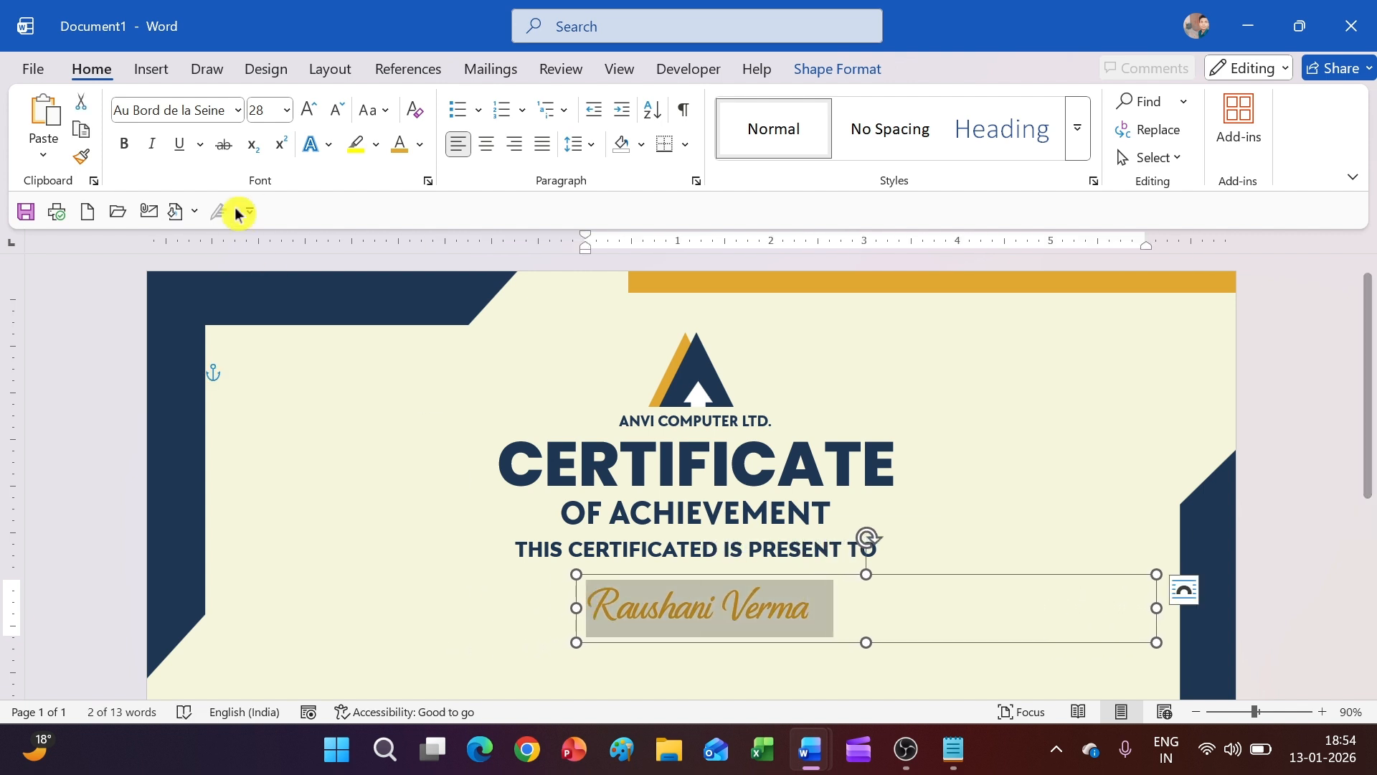
{"action": "left_click", "coordinate": [310, 111]}
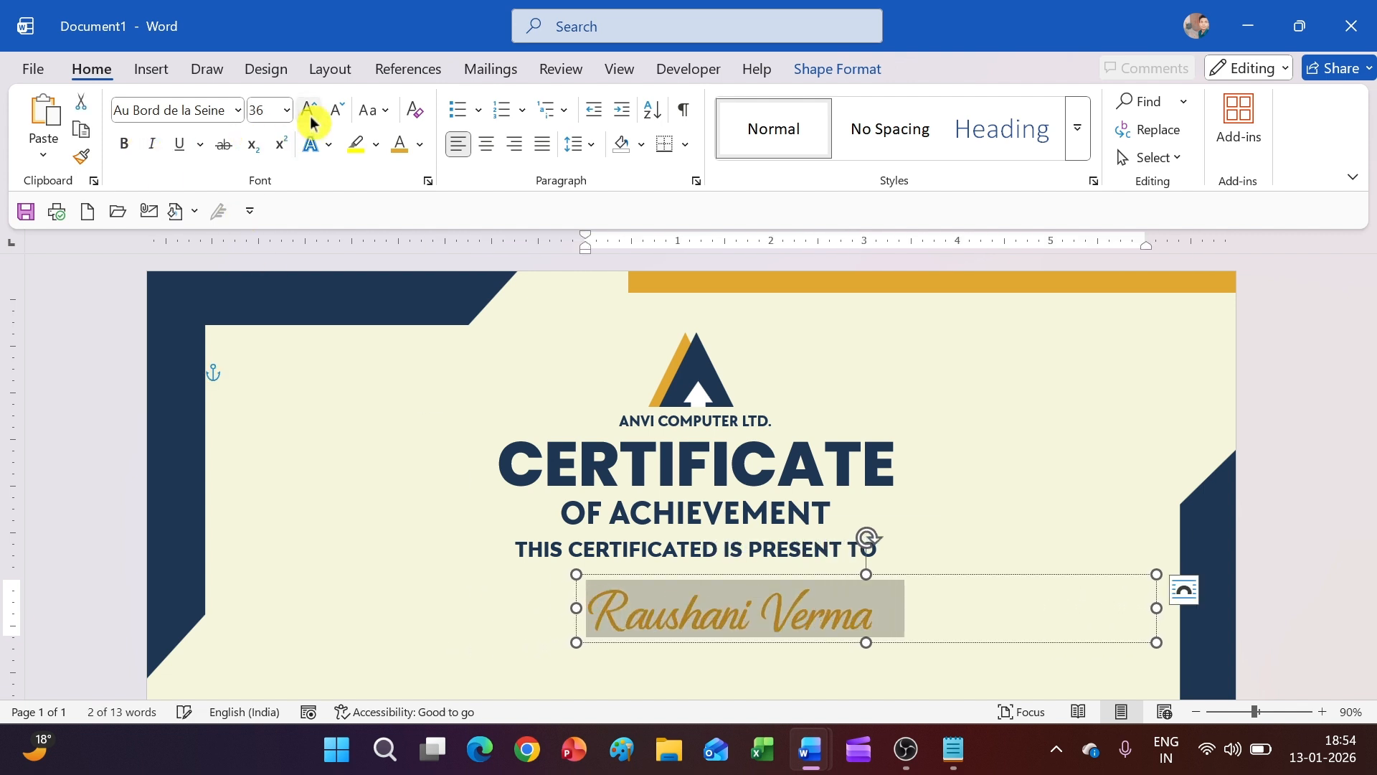
{"action": "left_click", "coordinate": [132, 148]}
{"action": "left_click", "coordinate": [820, 663]}
Nudge the name box up and left under the heading, then check the print preview
{"action": "scroll", "coordinate": [832, 560], "scroll_direction": "down", "scroll_amount": 1}
{"action": "left_click", "coordinate": [773, 559]}
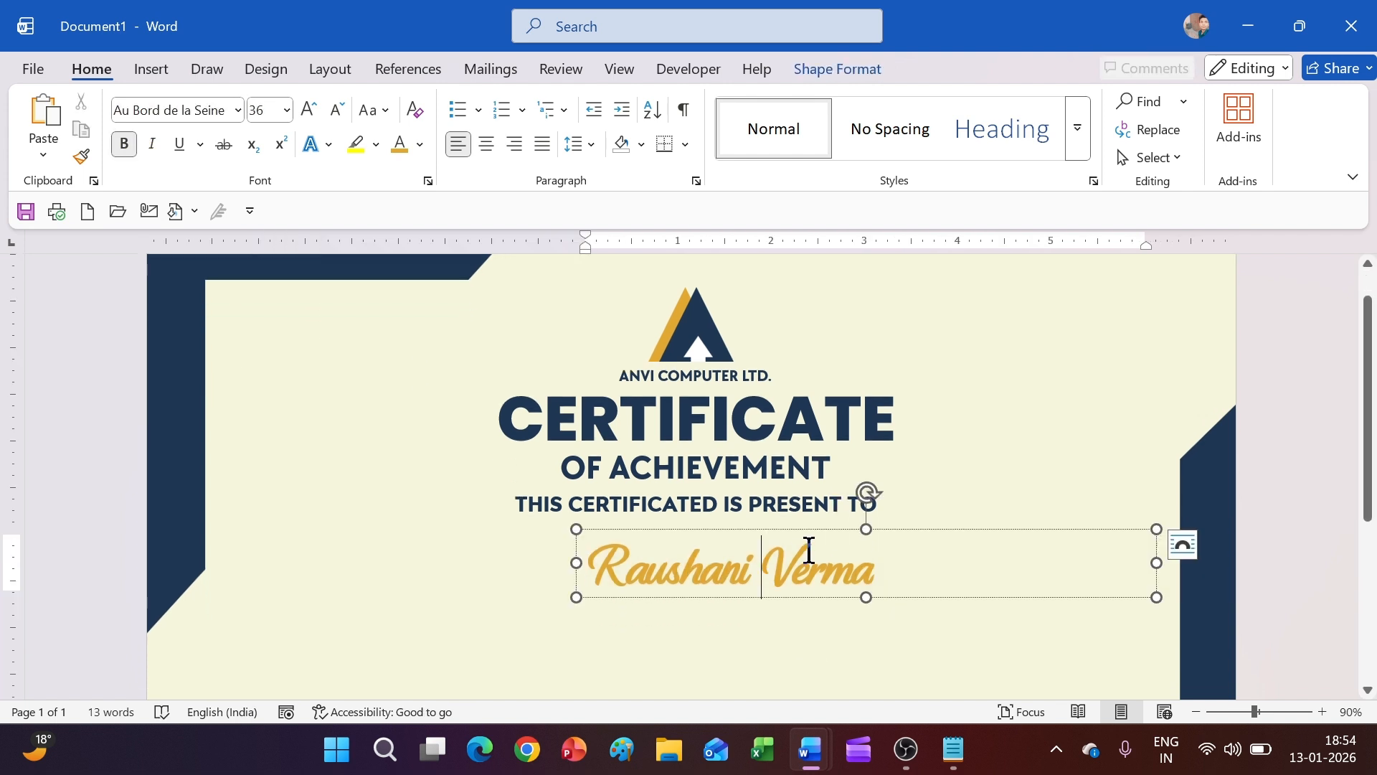
{"action": "left_click_drag", "start_coordinate": [814, 529], "coordinate": [787, 514]}
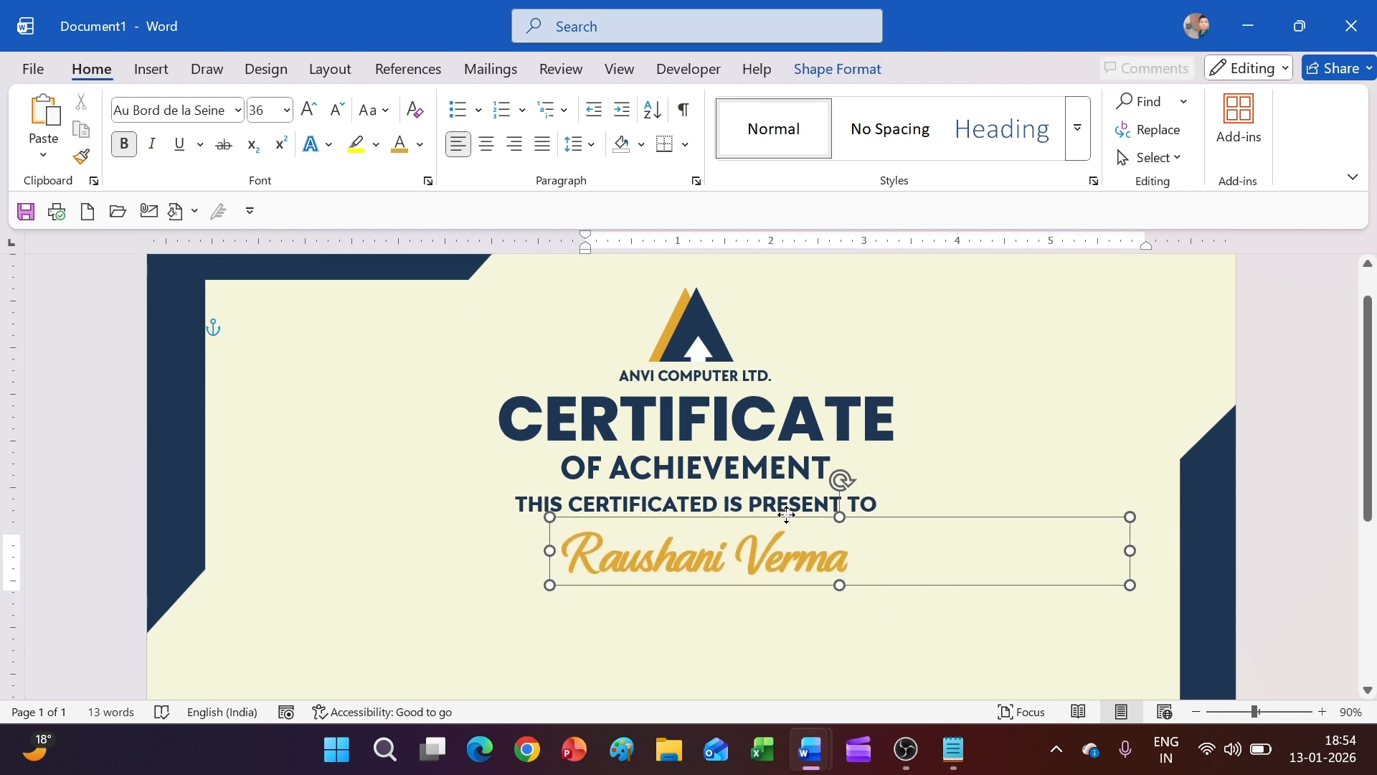
{"action": "left_click", "coordinate": [894, 535]}
{"action": "left_click", "coordinate": [885, 610]}
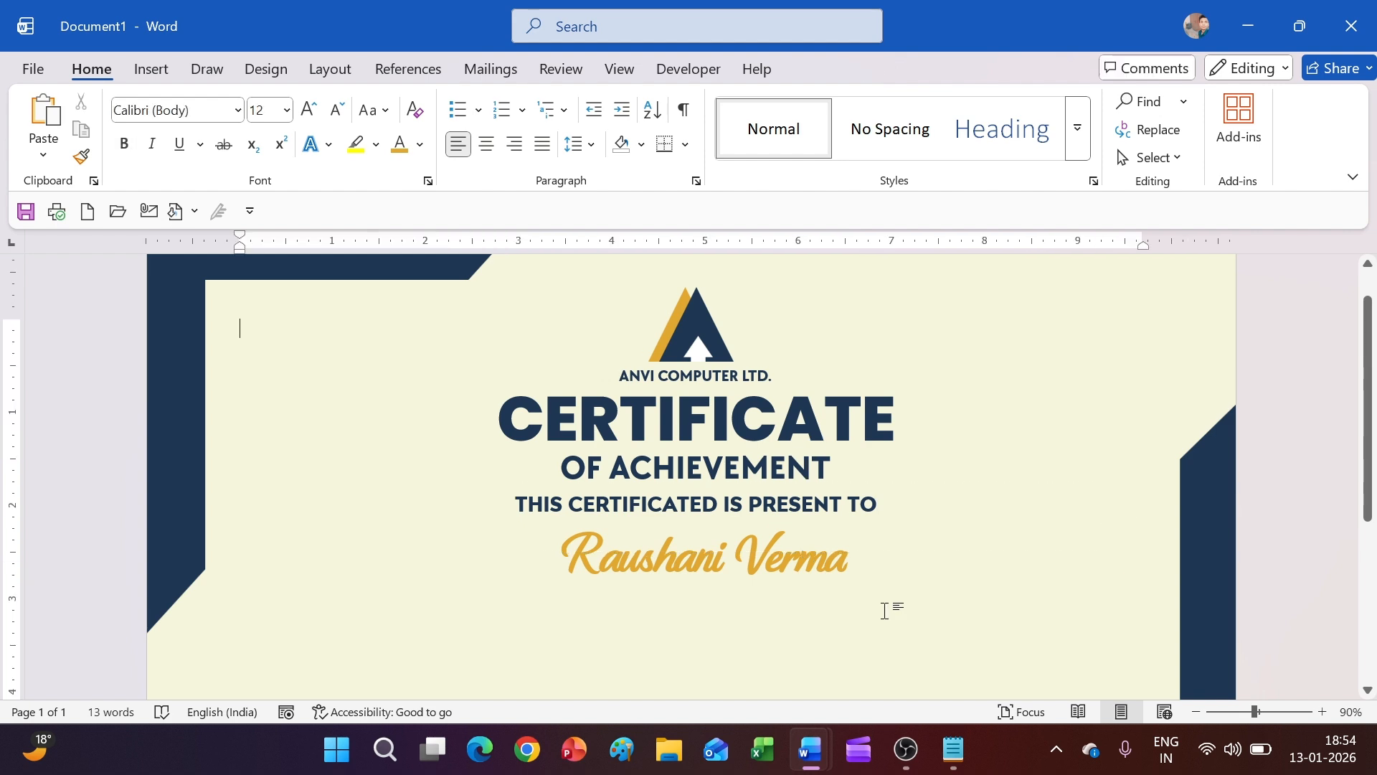
{"action": "key", "text": "ctrl+p"}
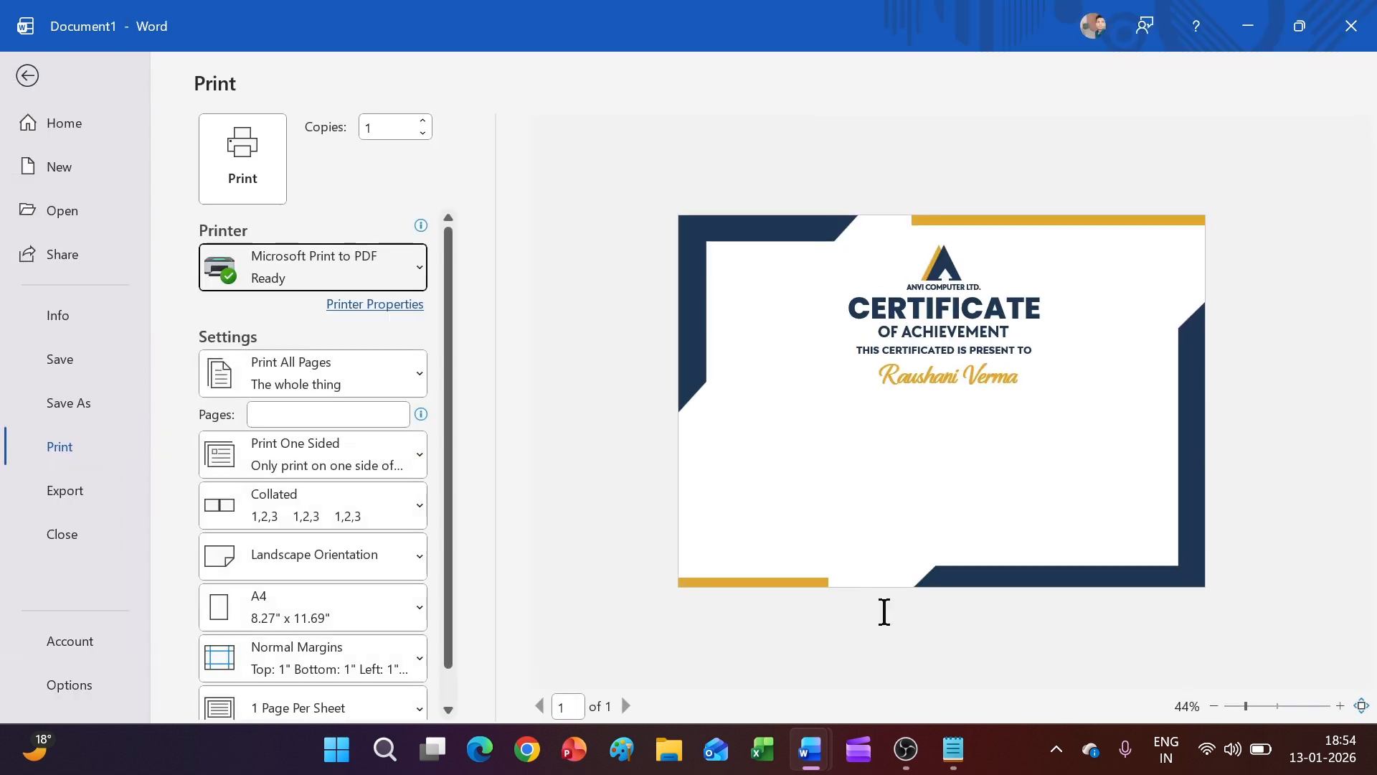
{"action": "left_click", "coordinate": [27, 77]}
Shift the name box slightly left so it sits centred
{"action": "scroll", "coordinate": [635, 570], "scroll_direction": "down", "scroll_amount": 2}
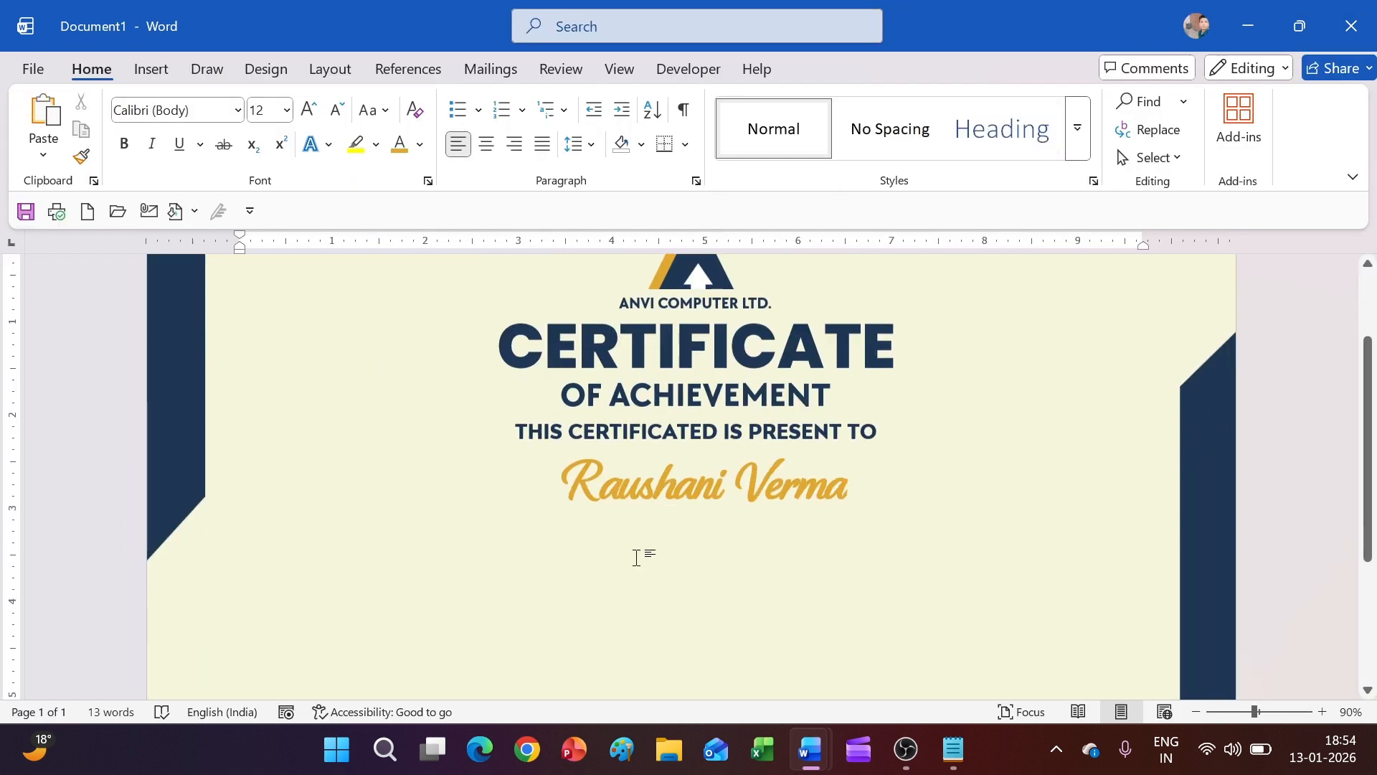
{"action": "left_click", "coordinate": [676, 477]}
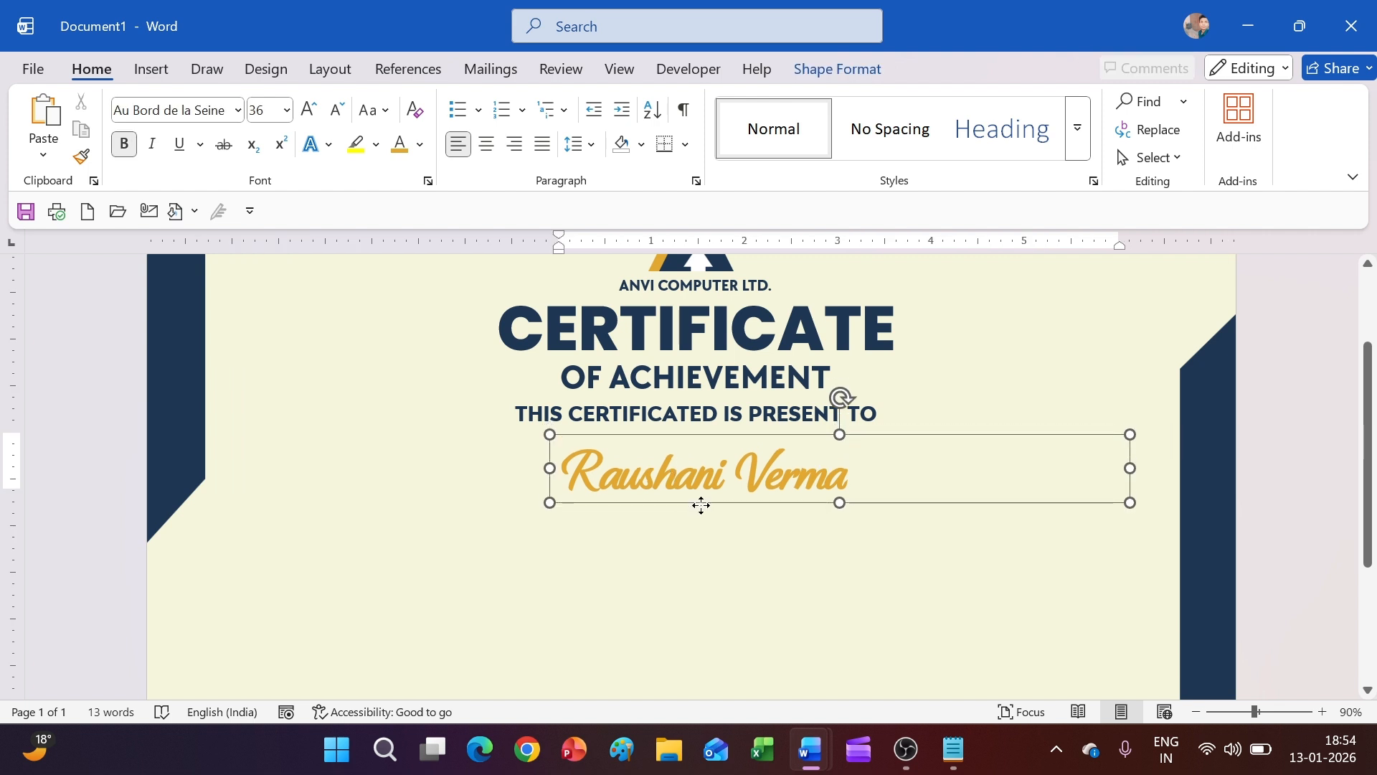
{"action": "left_click", "coordinate": [949, 533]}
{"action": "scroll", "coordinate": [947, 535], "scroll_direction": "up", "scroll_amount": 1}
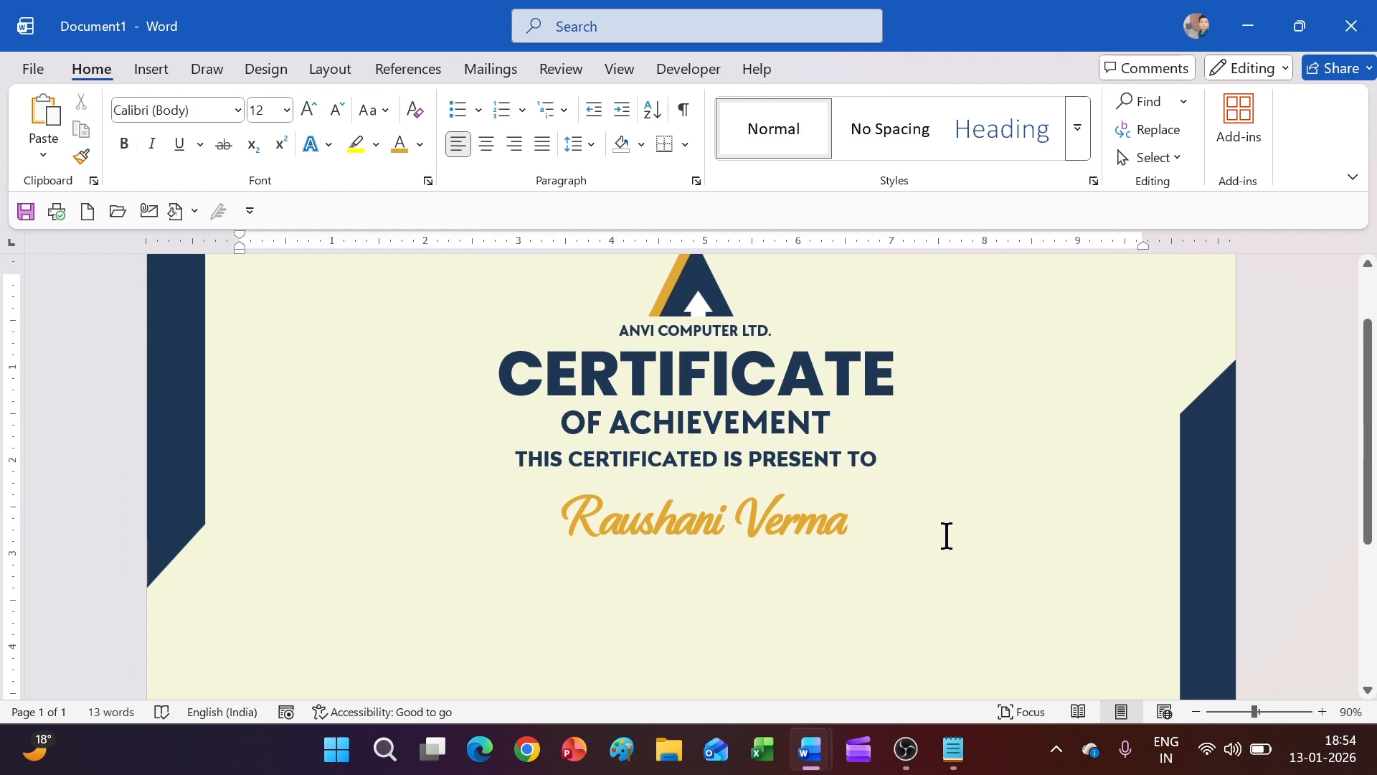
{"action": "left_click", "coordinate": [741, 536]}
{"action": "left_click_drag", "start_coordinate": [751, 481], "coordinate": [745, 480]}
{"action": "left_click", "coordinate": [756, 610]}
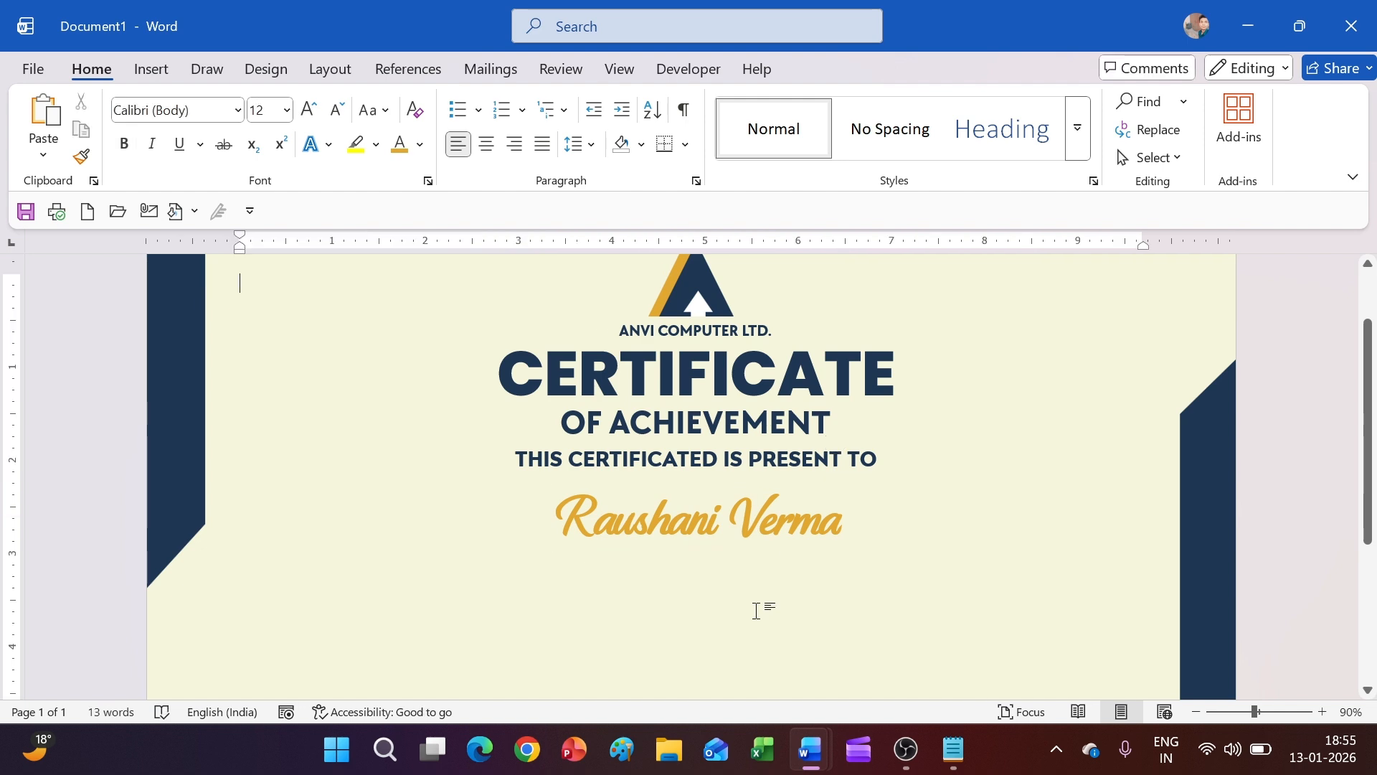
Duplicate the presentation line below the name and retype it as 'From Skiil Soft Studio'
{"action": "left_click", "coordinate": [594, 460]}
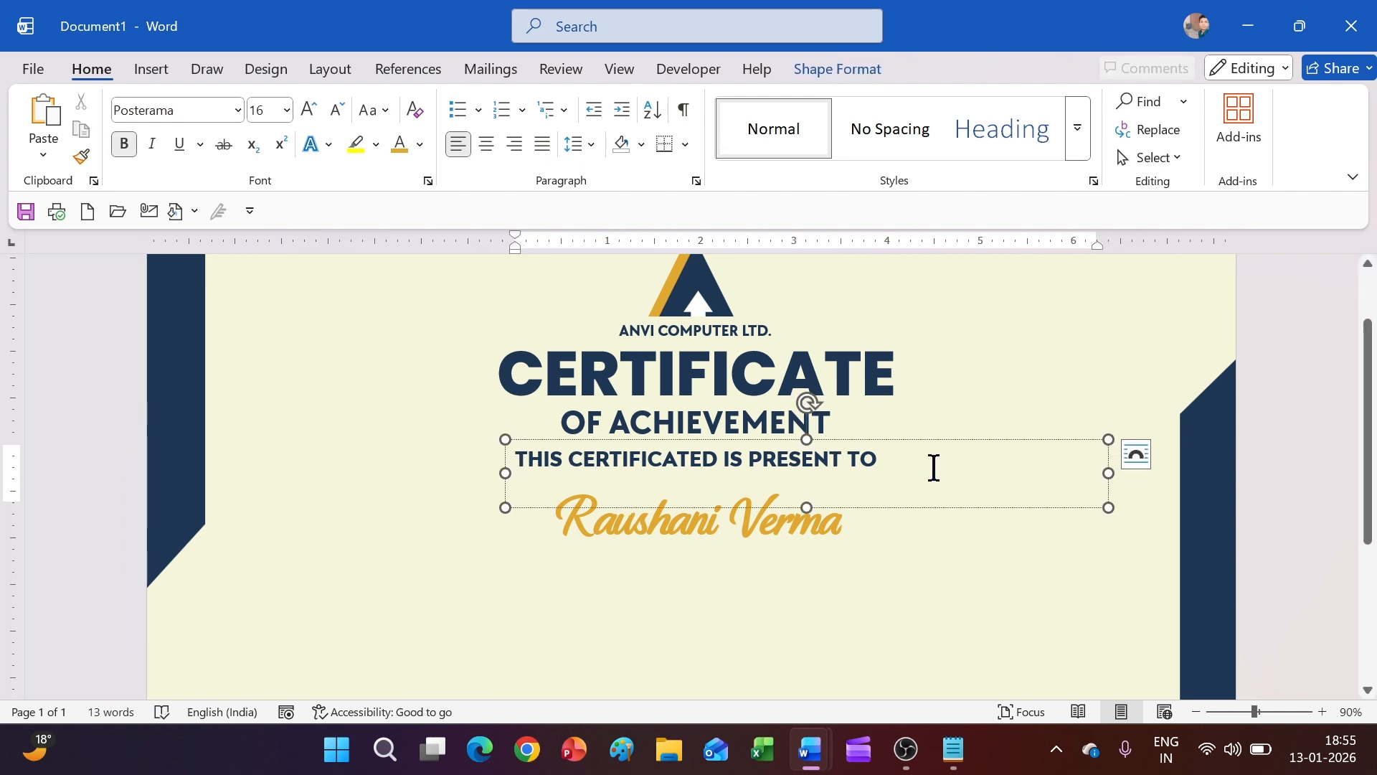
{"action": "key", "text": "ctrl+d"}
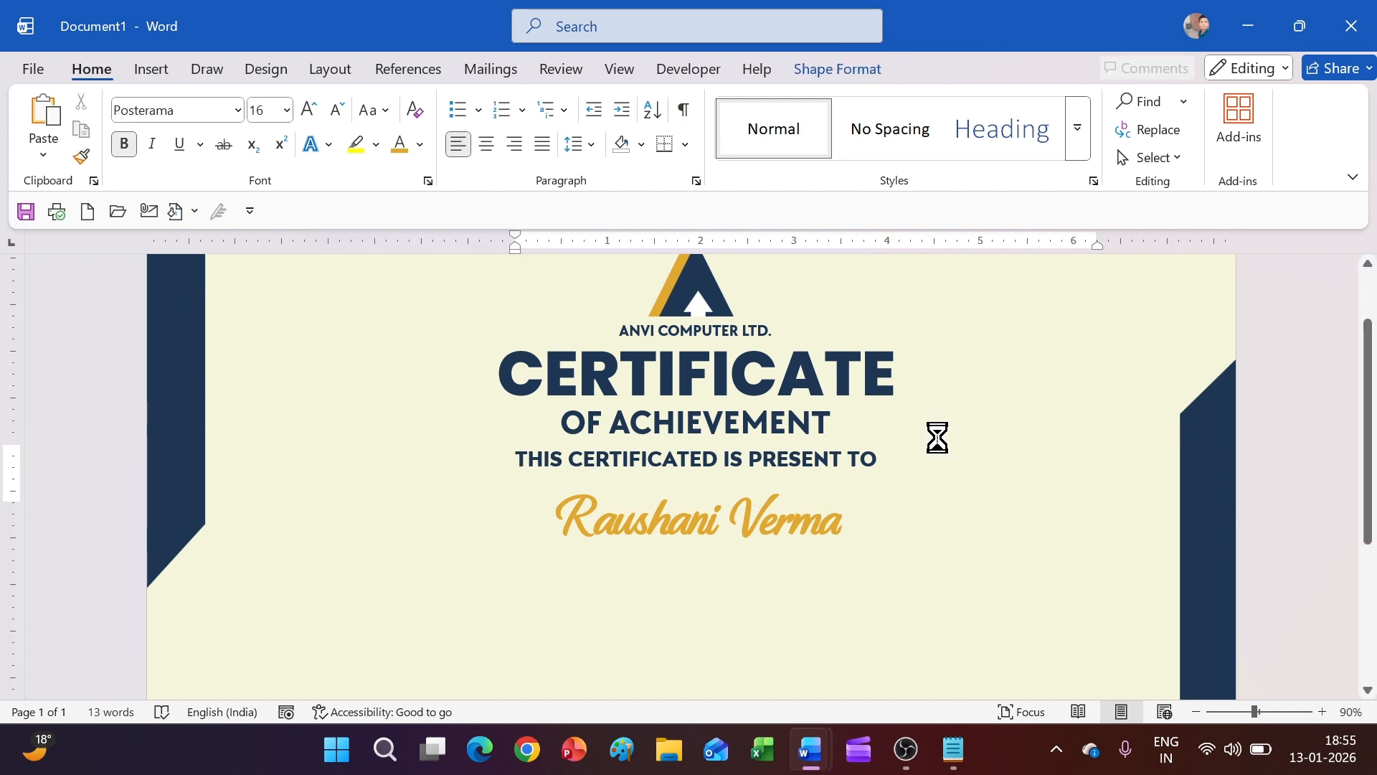
{"action": "left_click", "coordinate": [891, 41]}
{"action": "left_click_drag", "start_coordinate": [952, 507], "coordinate": [947, 612]}
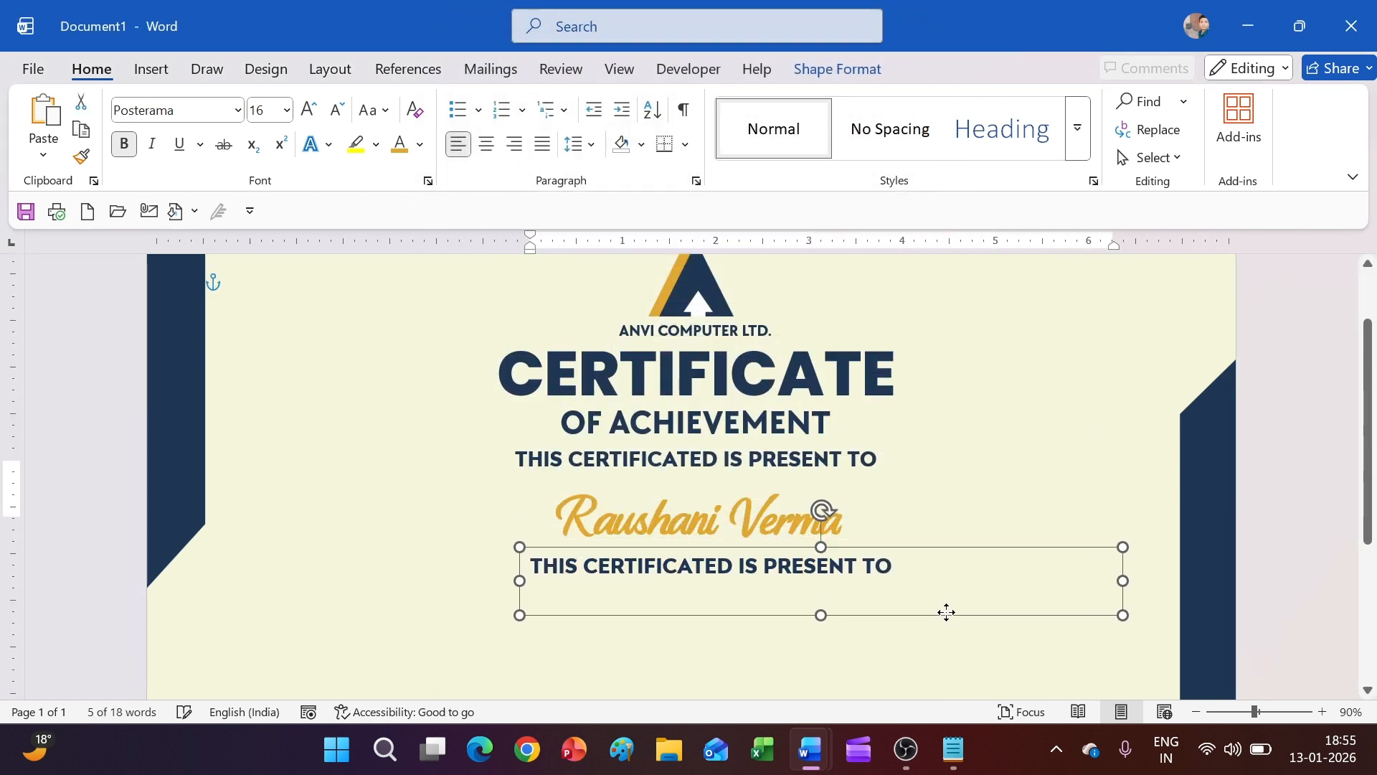
{"action": "left_click_drag", "start_coordinate": [913, 569], "coordinate": [543, 569]}
{"action": "type", "text": "f"}
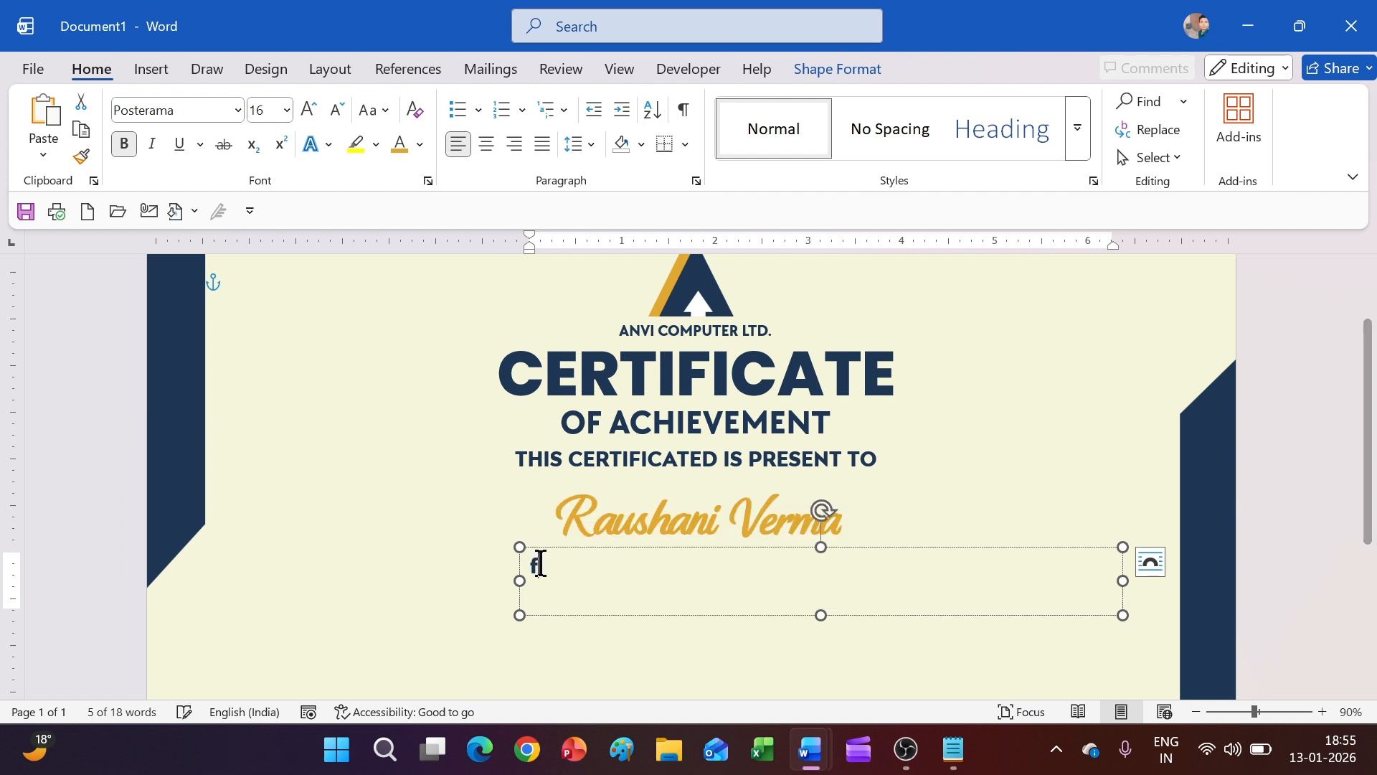
{"action": "type", "text": "rom"}
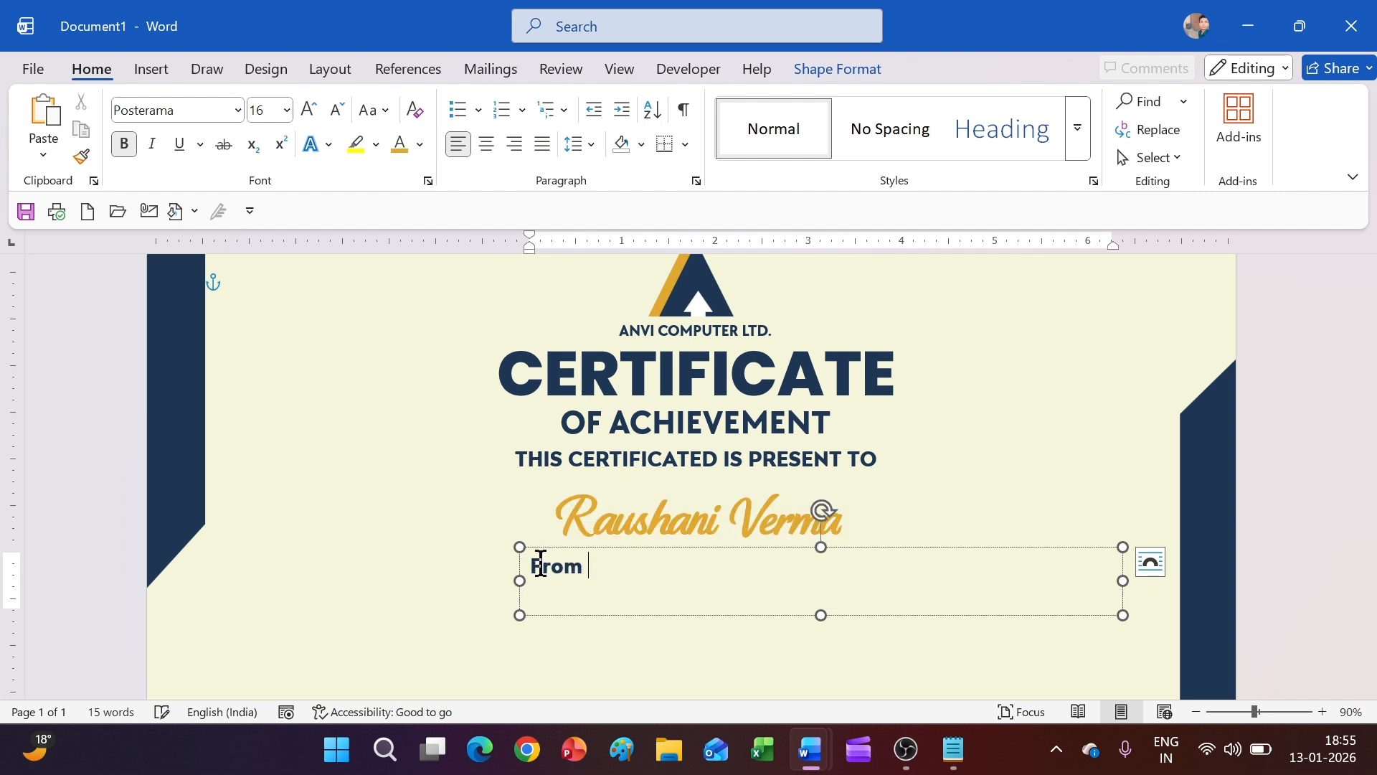
{"action": "type", "text": " Skiil Soft Studio"}
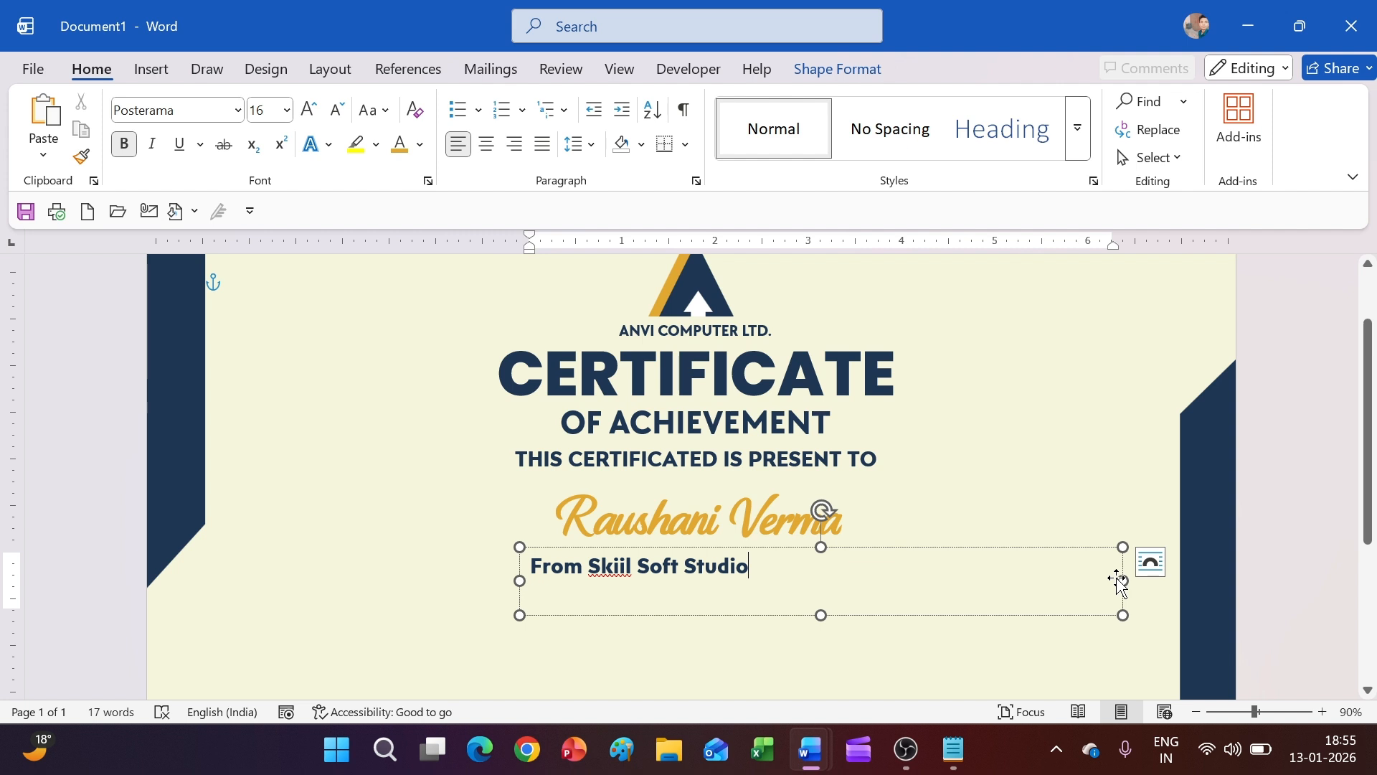
Shrink the studio-line box to fit its text and centre it under the name
{"action": "left_click_drag", "start_coordinate": [1123, 581], "coordinate": [768, 575]}
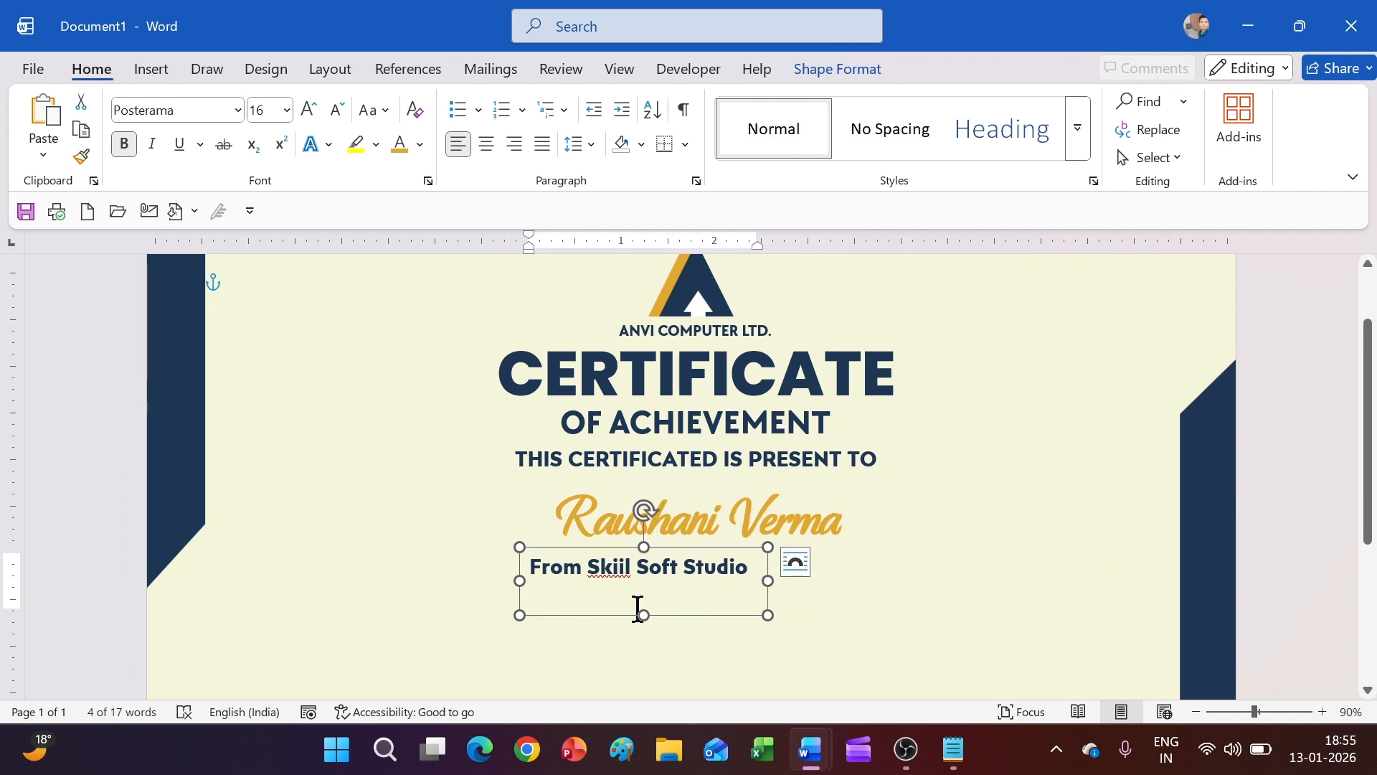
{"action": "left_click_drag", "start_coordinate": [642, 614], "coordinate": [644, 592]}
{"action": "left_click", "coordinate": [686, 591]}
{"action": "left_click", "coordinate": [686, 591]}
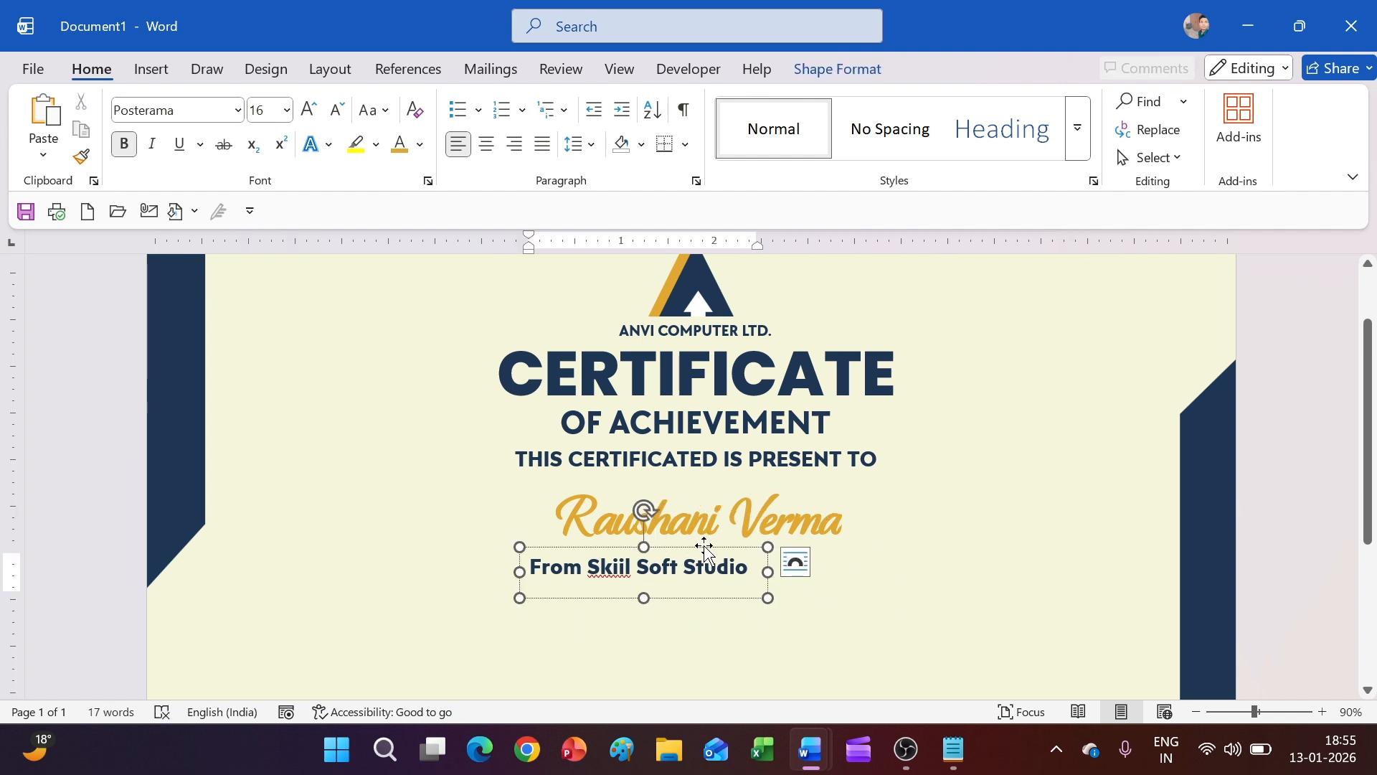
{"action": "left_click_drag", "start_coordinate": [705, 549], "coordinate": [757, 535]}
{"action": "left_click", "coordinate": [941, 556]}
{"action": "scroll", "coordinate": [936, 558], "scroll_direction": "down", "scroll_amount": 3}
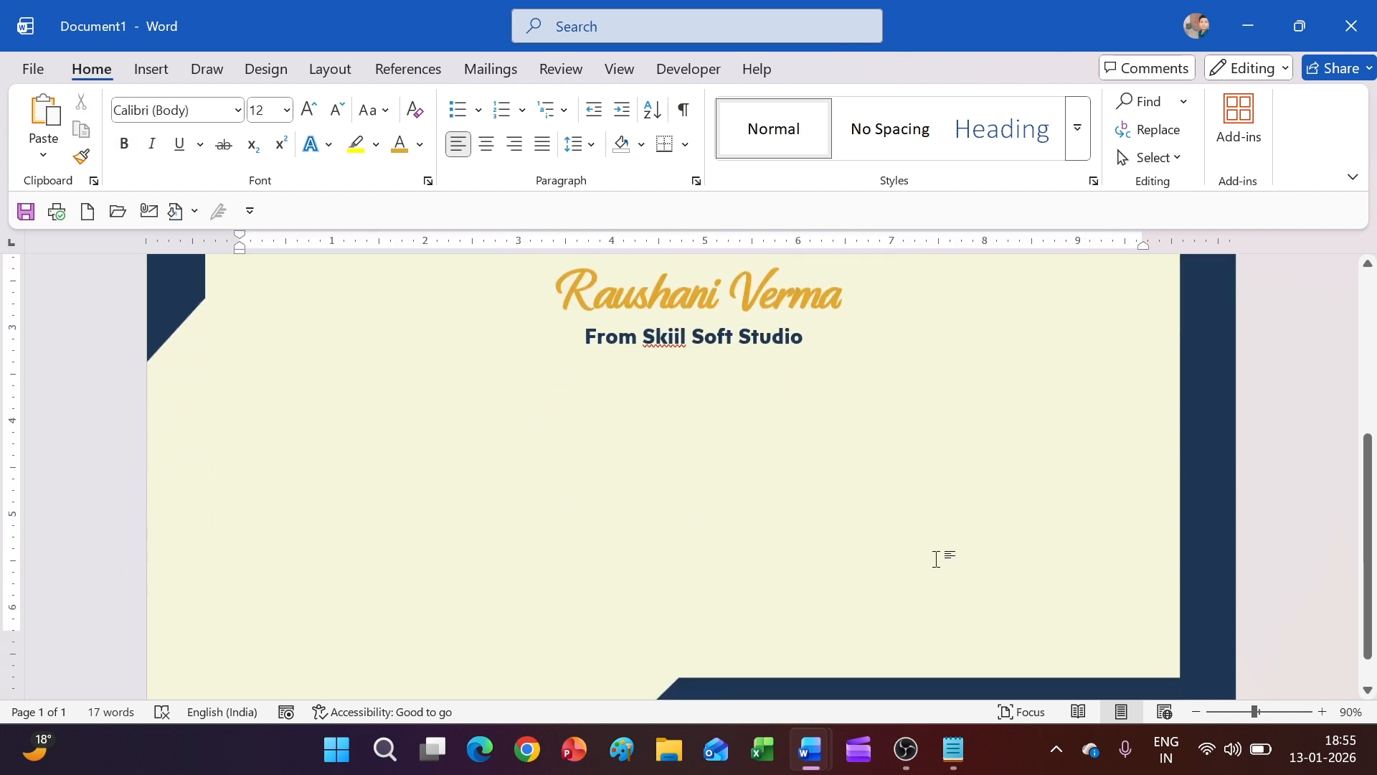
{"action": "scroll", "coordinate": [634, 421], "scroll_direction": "up", "scroll_amount": 1}
Draw a wide text box and type 'In recognition of her efforts… 15 days skill program On Youth Level'
{"action": "left_click", "coordinate": [150, 69]}
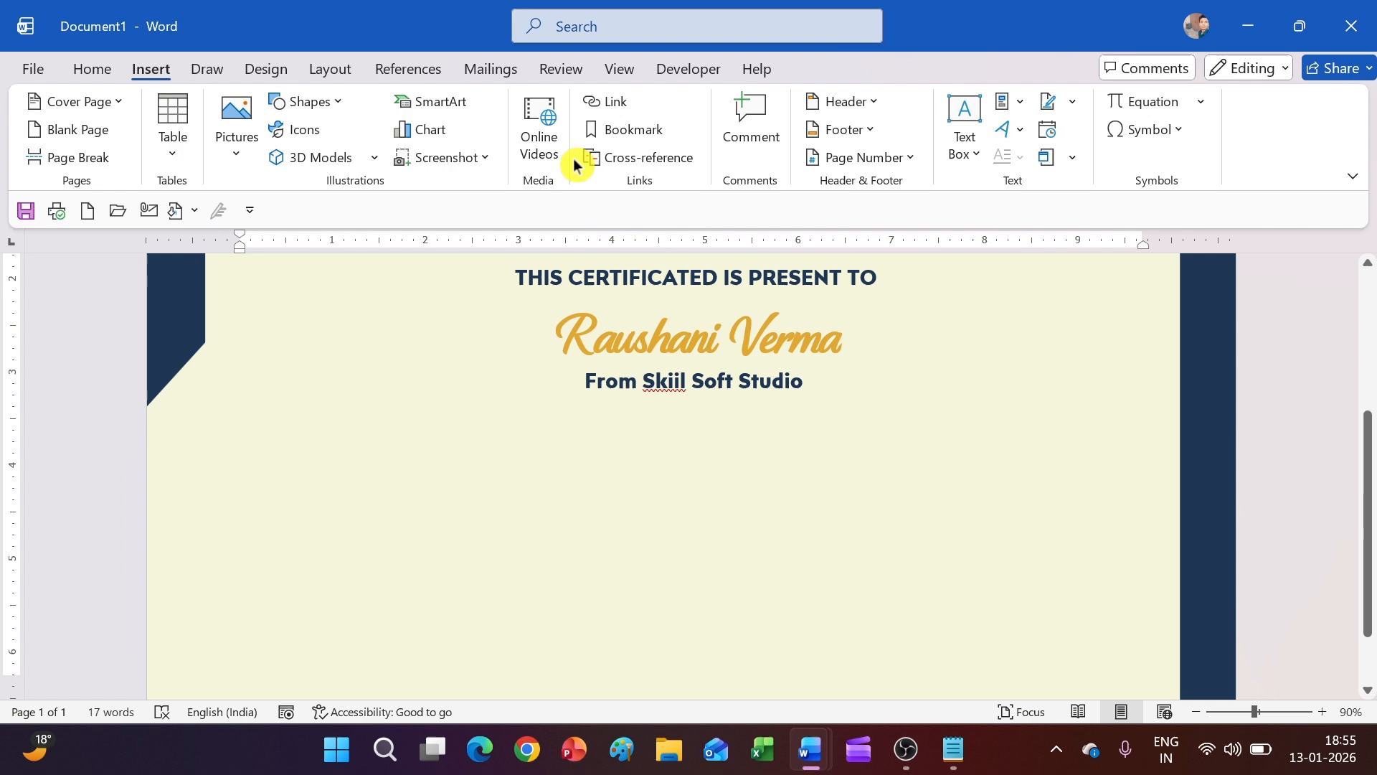
{"action": "left_click", "coordinate": [301, 101]}
{"action": "left_click", "coordinate": [330, 156]}
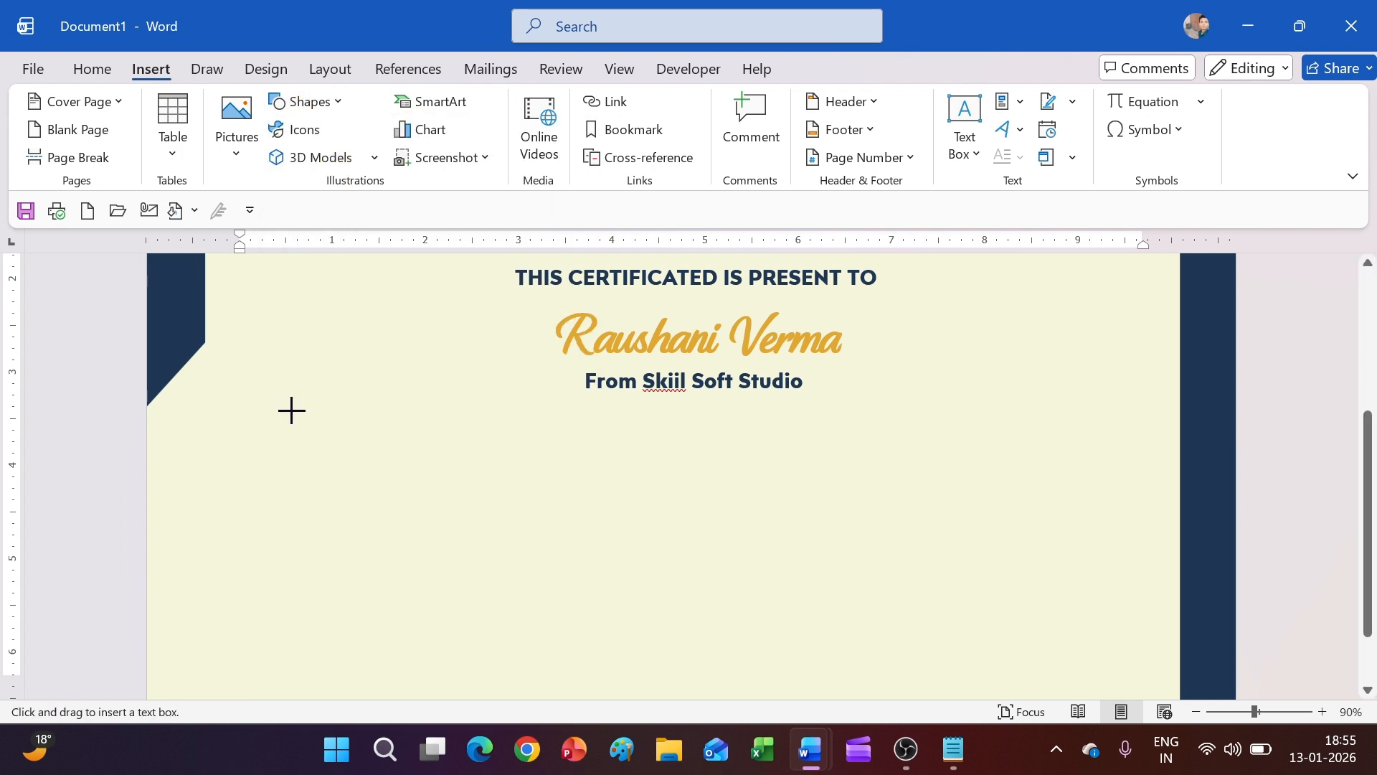
{"action": "left_click_drag", "start_coordinate": [292, 410], "coordinate": [1139, 520]}
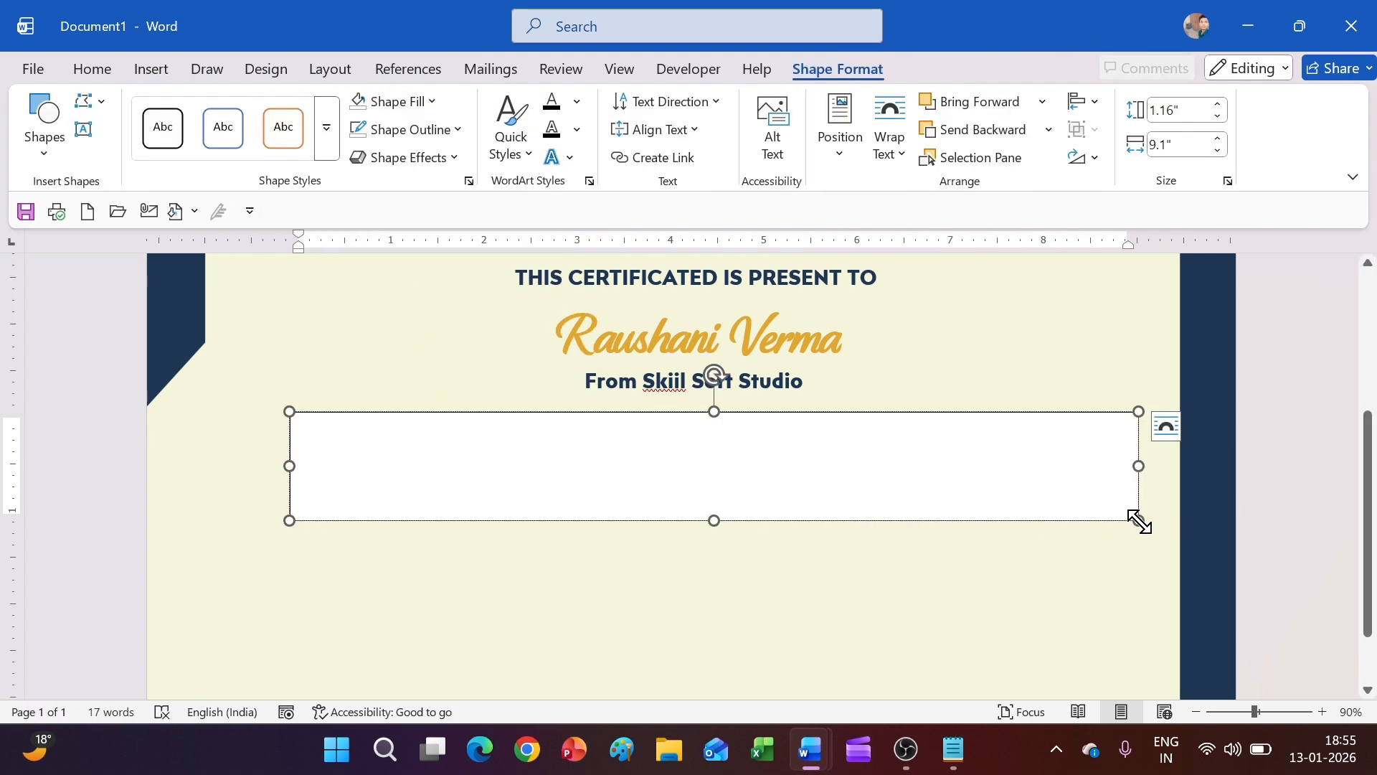
{"action": "type", "text": "In recognition of her e"}
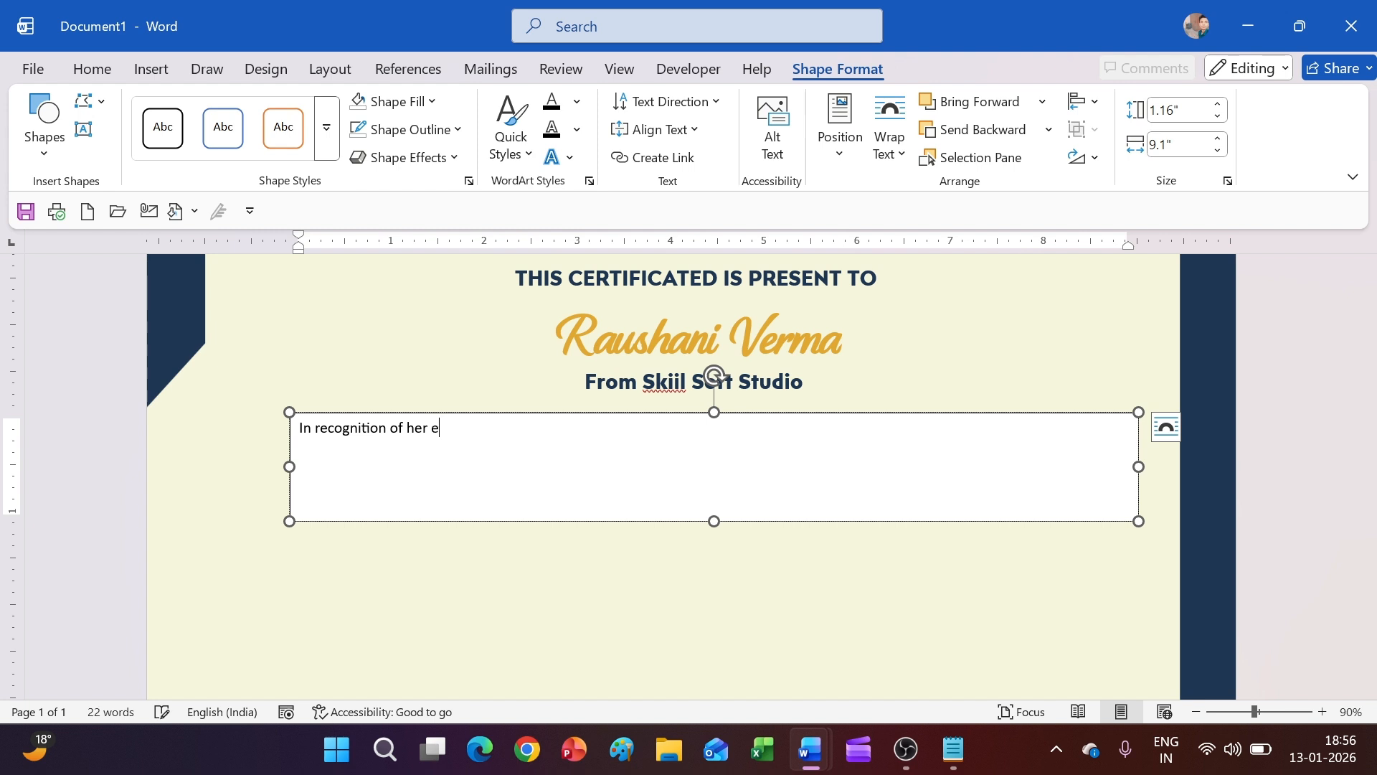
{"action": "type", "text": "nd"}
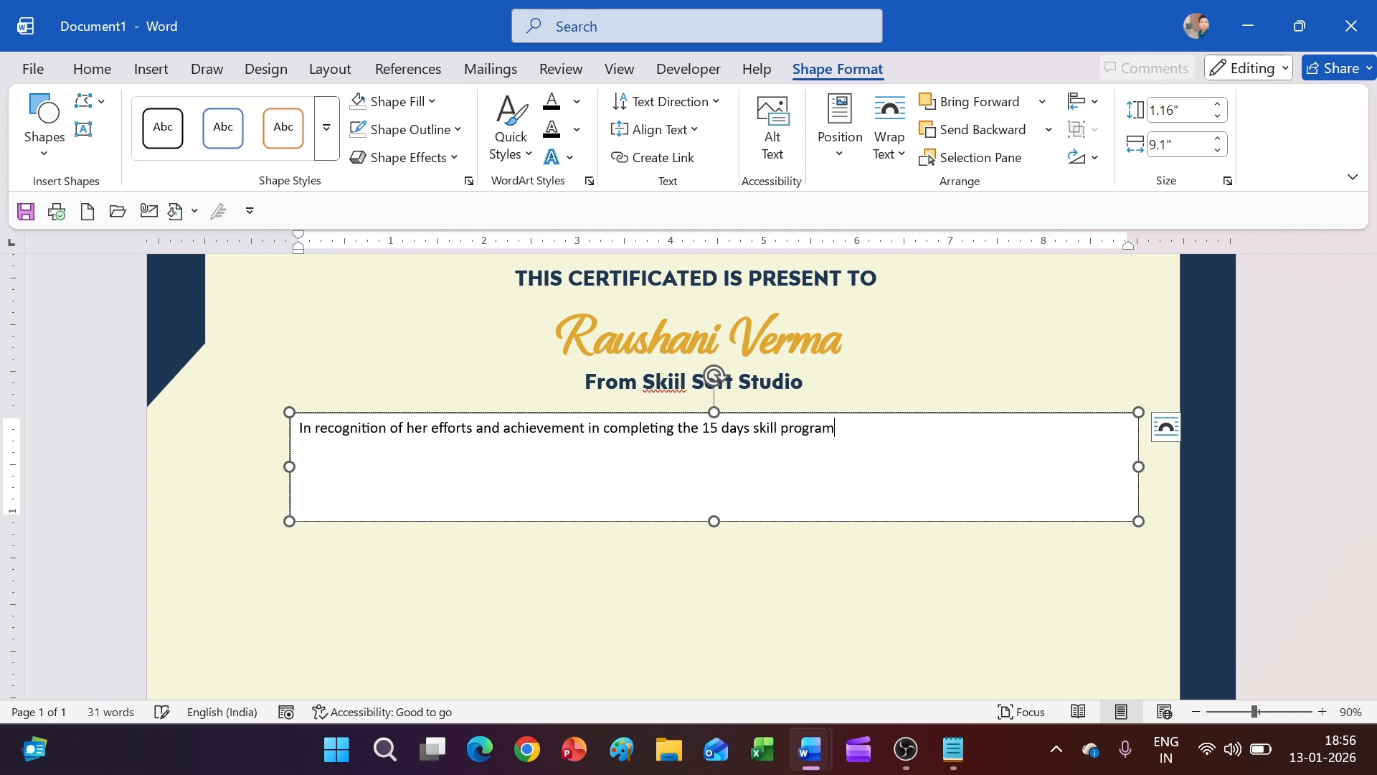
{"action": "type", "text": "On Youth Level"}
{"action": "left_click_drag", "start_coordinate": [962, 441], "coordinate": [302, 430]}
Set the recognition sentence in centred 14-pt Posterama with a page-matching box fill
{"action": "left_click", "coordinate": [82, 69]}
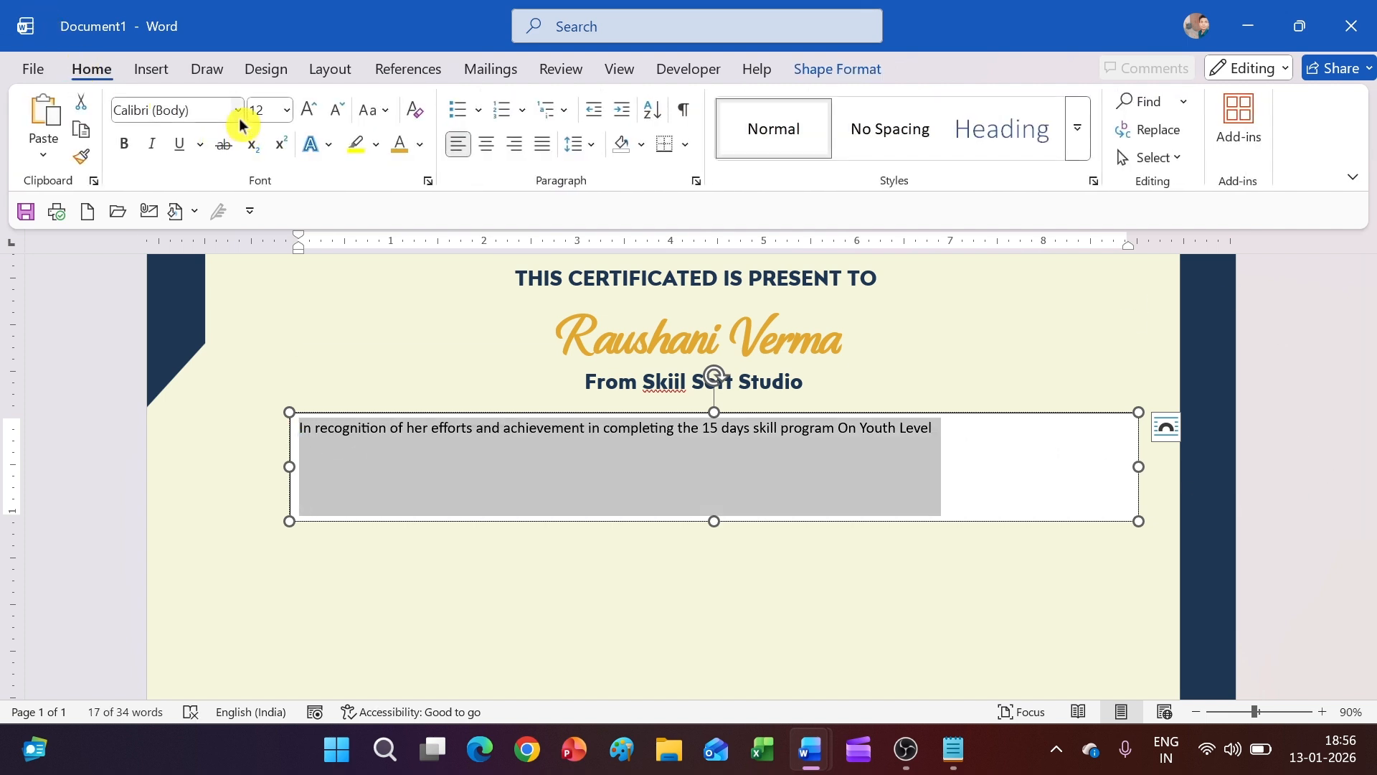
{"action": "left_click", "coordinate": [237, 112]}
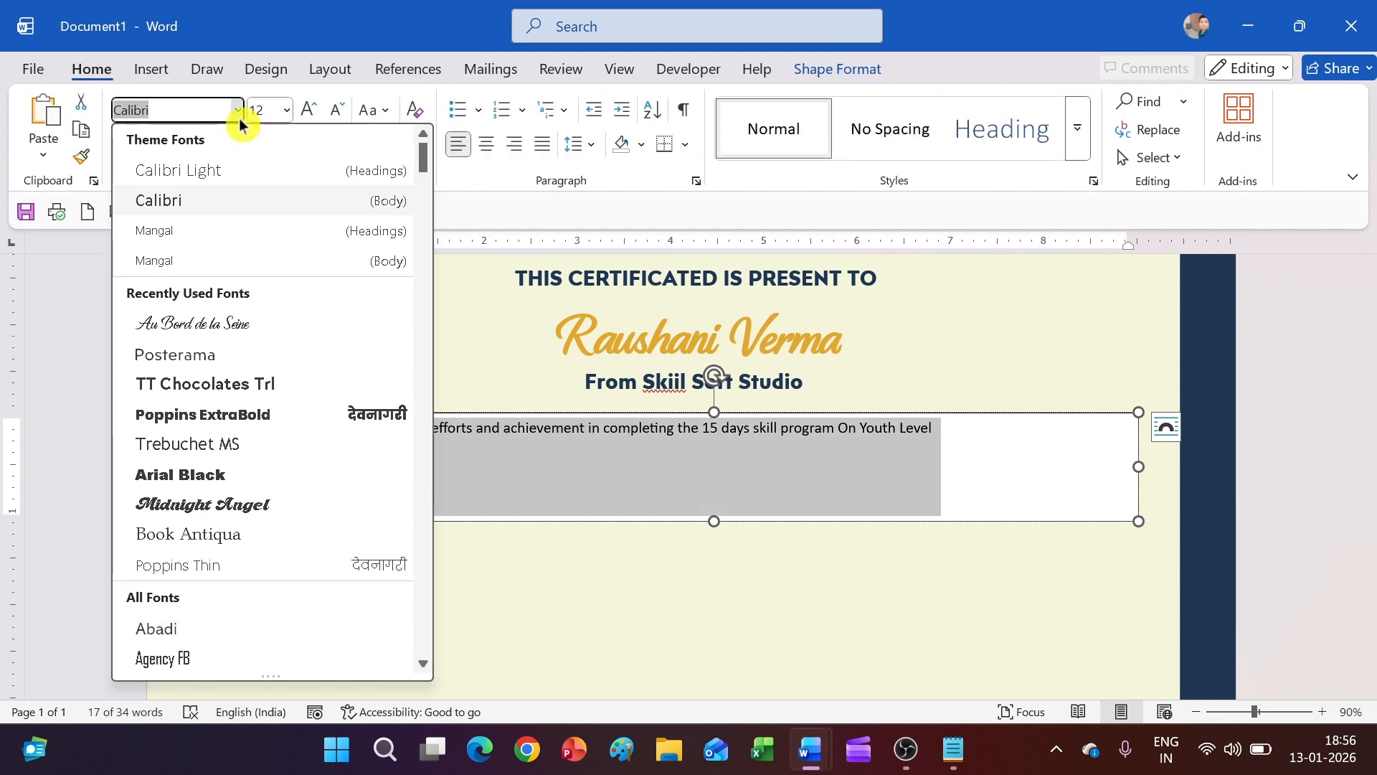
{"action": "left_click", "coordinate": [228, 351]}
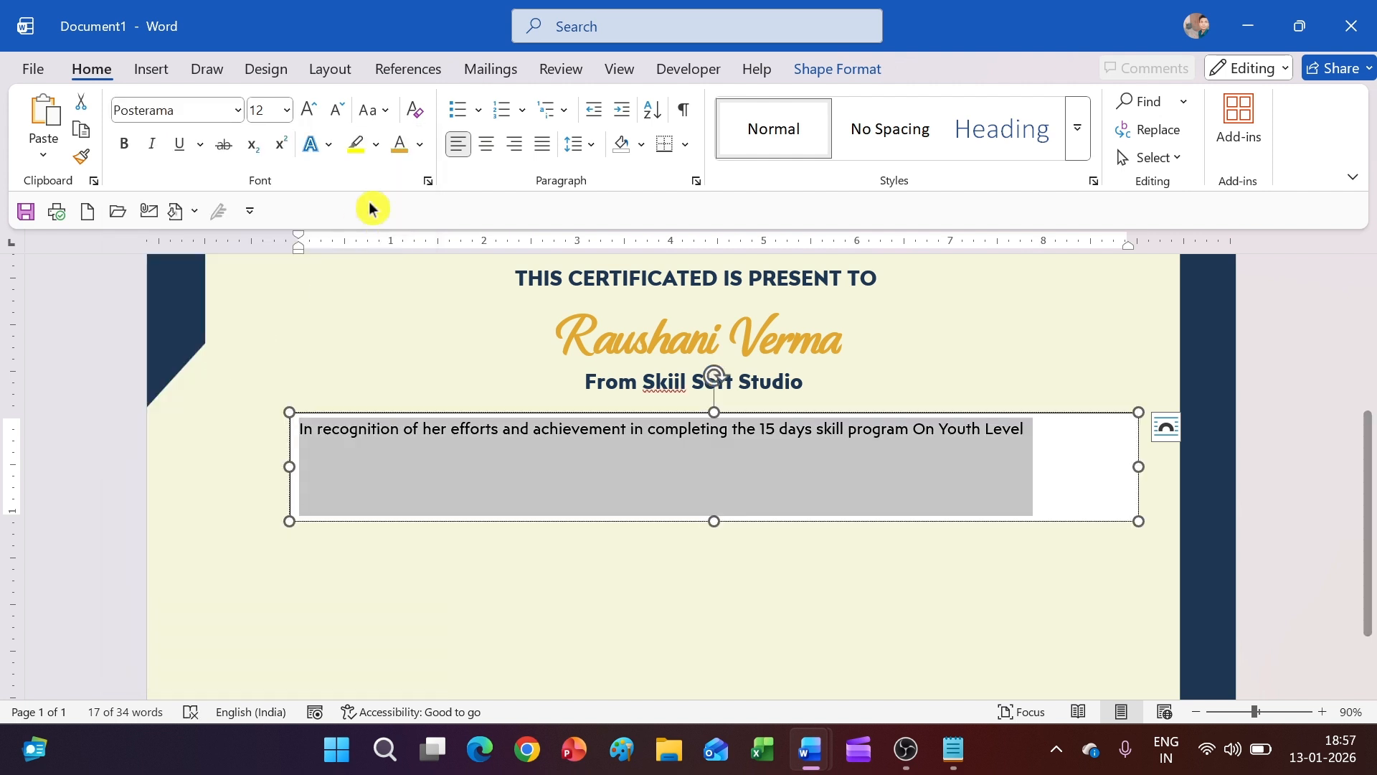
{"action": "left_click", "coordinate": [813, 70]}
{"action": "left_click", "coordinate": [362, 107]}
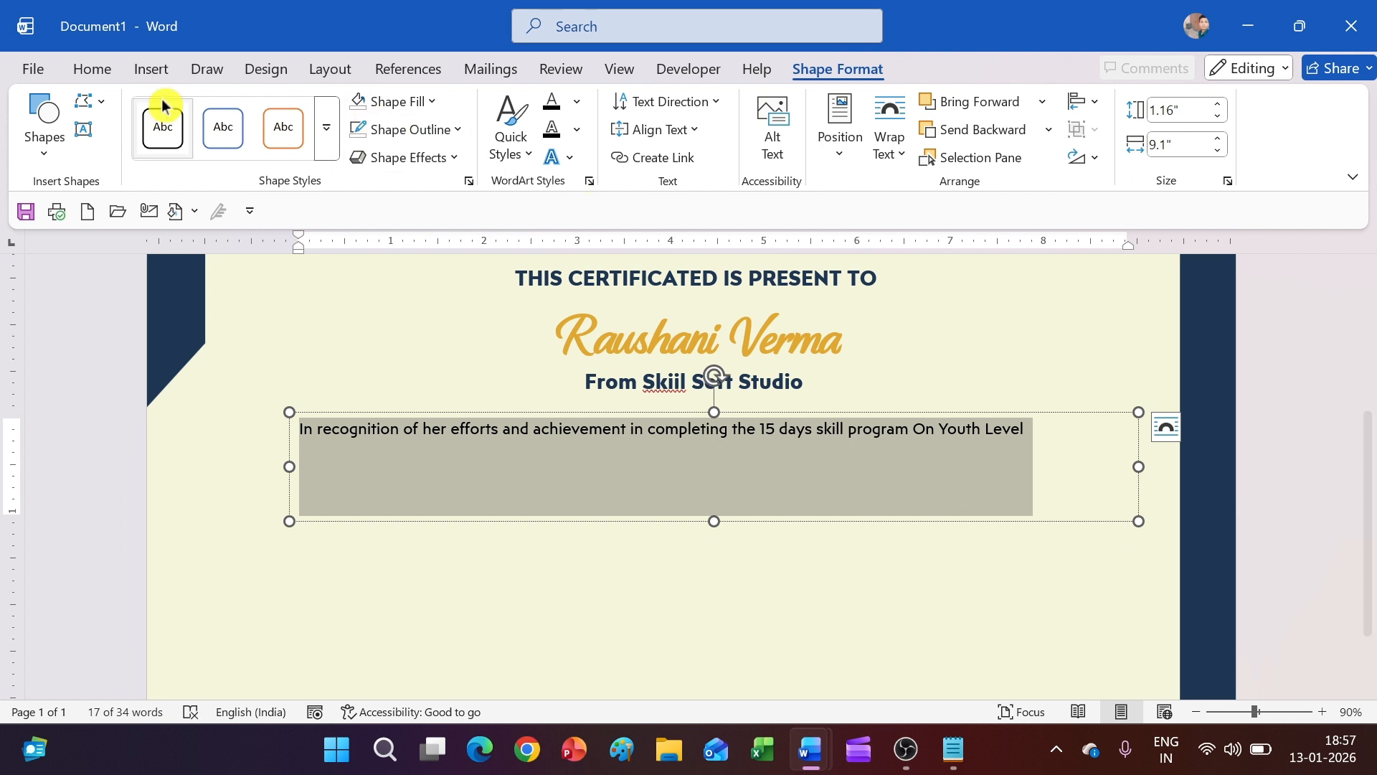
{"action": "left_click", "coordinate": [92, 69]}
{"action": "left_click", "coordinate": [310, 110]}
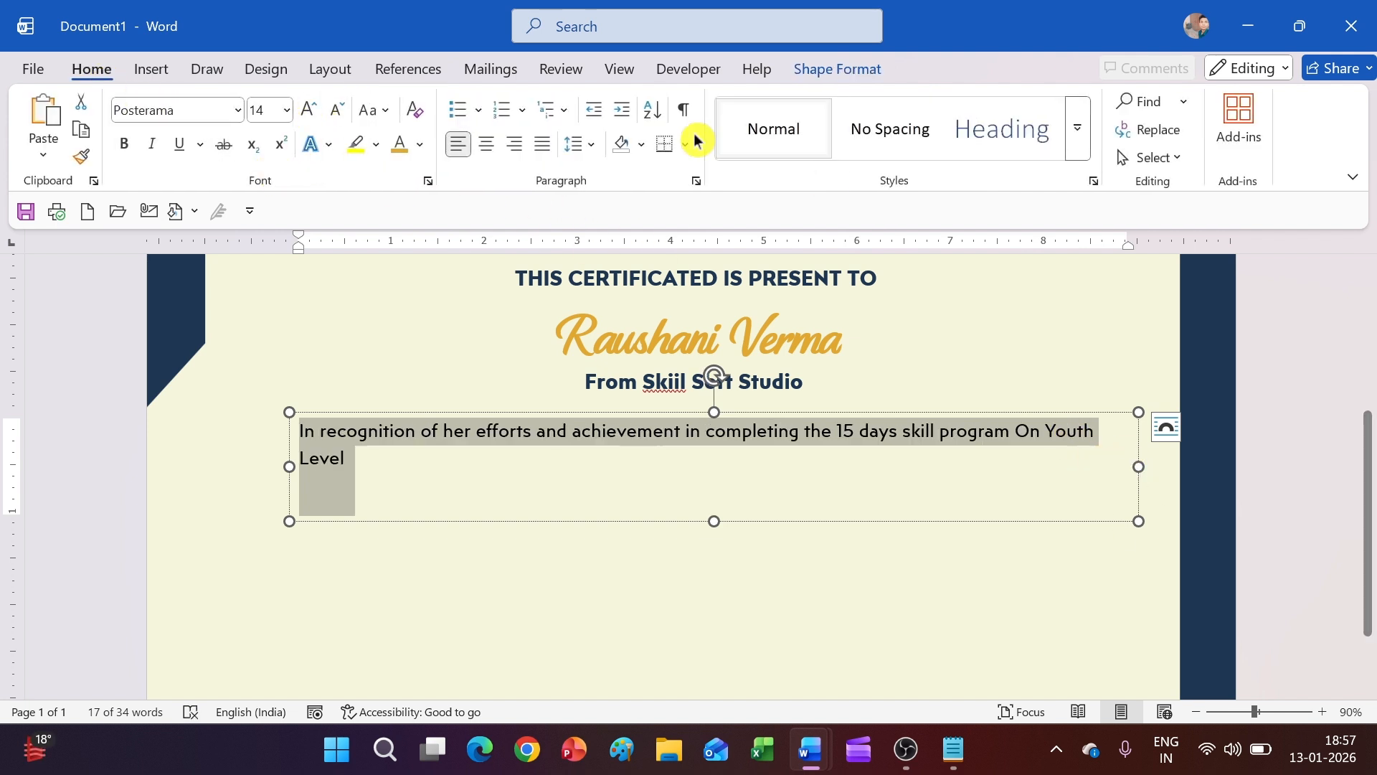
{"action": "left_click", "coordinate": [486, 144]}
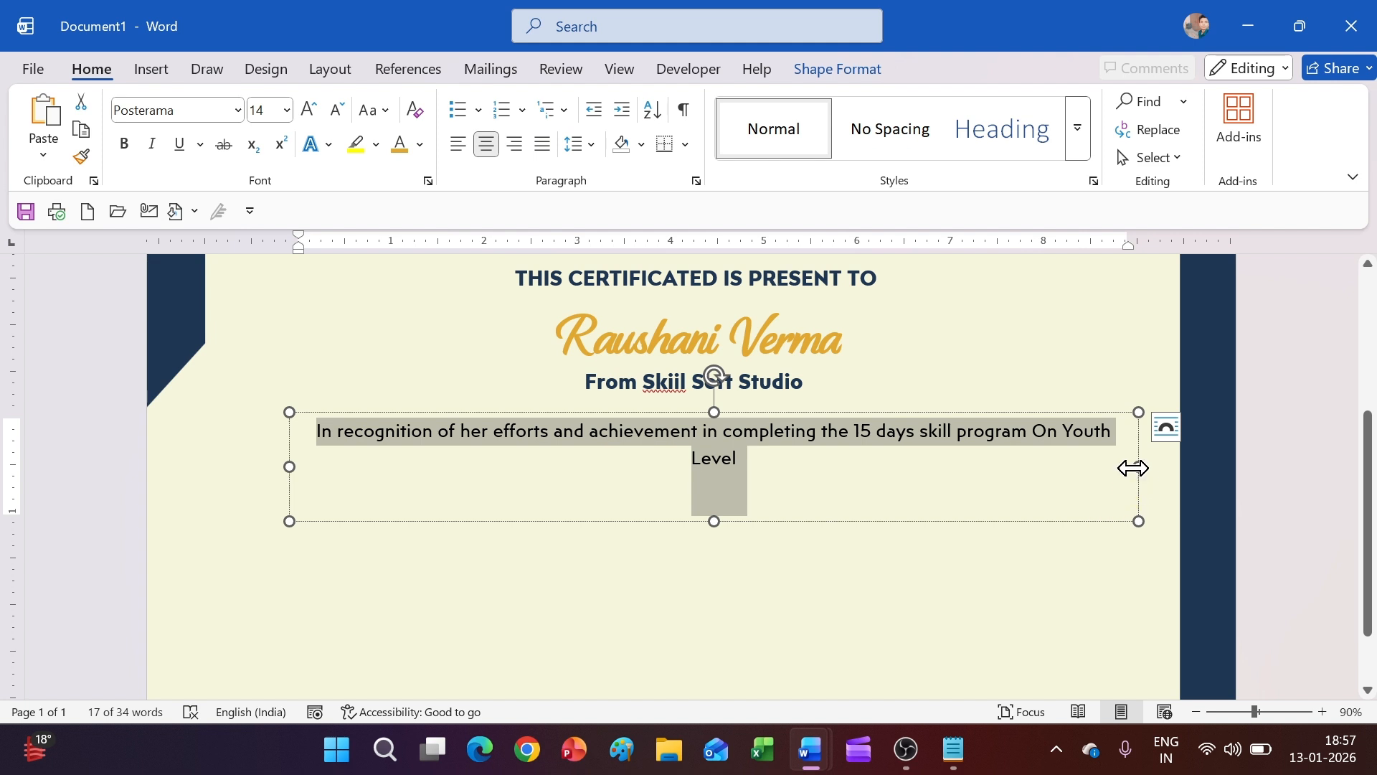
Narrow and shorten the recognition box, centre it under the studio line, and preview
{"action": "left_click_drag", "start_coordinate": [1139, 467], "coordinate": [897, 481]}
{"action": "left_click_drag", "start_coordinate": [855, 482], "coordinate": [866, 473]}
{"action": "left_click_drag", "start_coordinate": [573, 521], "coordinate": [575, 492]}
{"action": "left_click", "coordinate": [639, 532]}
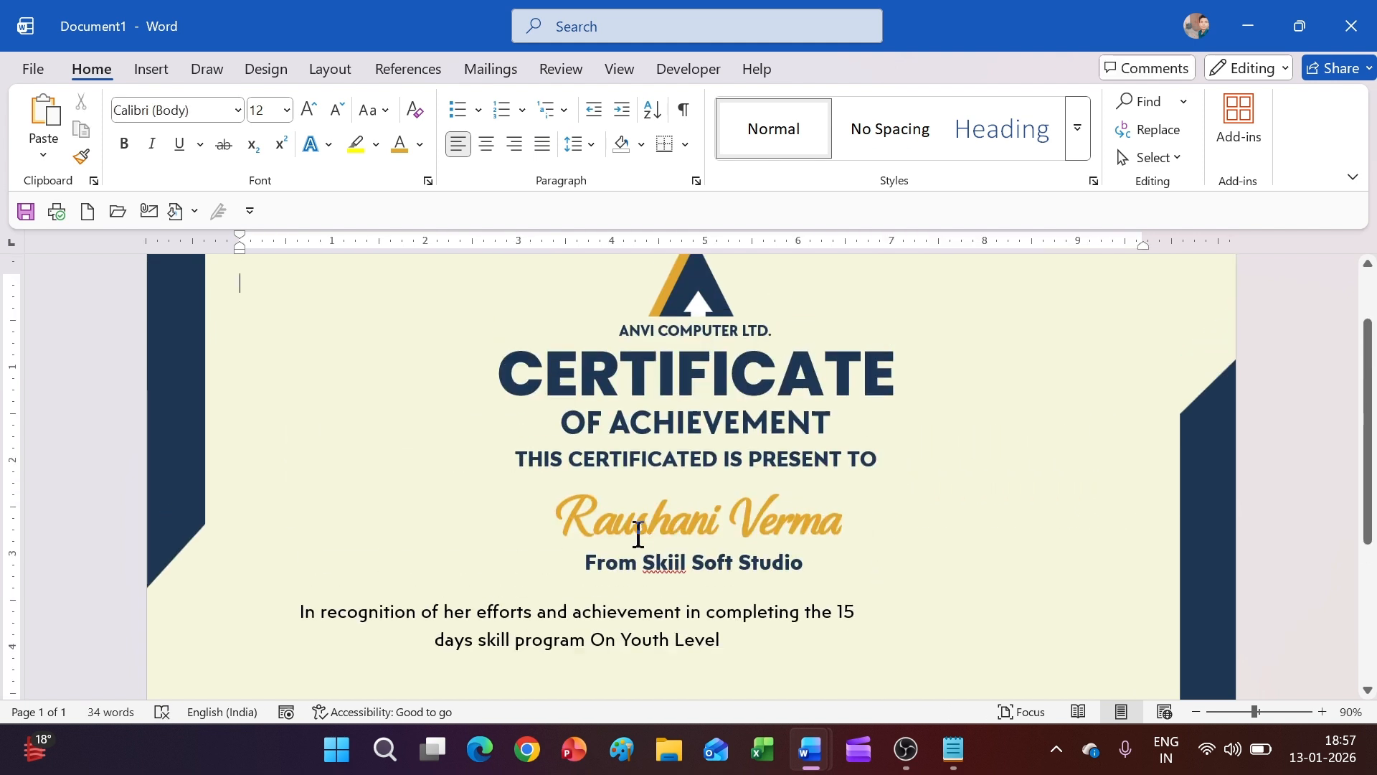
{"action": "scroll", "coordinate": [645, 514], "scroll_direction": "down", "scroll_amount": 3}
{"action": "left_click", "coordinate": [643, 416]}
{"action": "left_click_drag", "start_coordinate": [679, 446], "coordinate": [808, 439]}
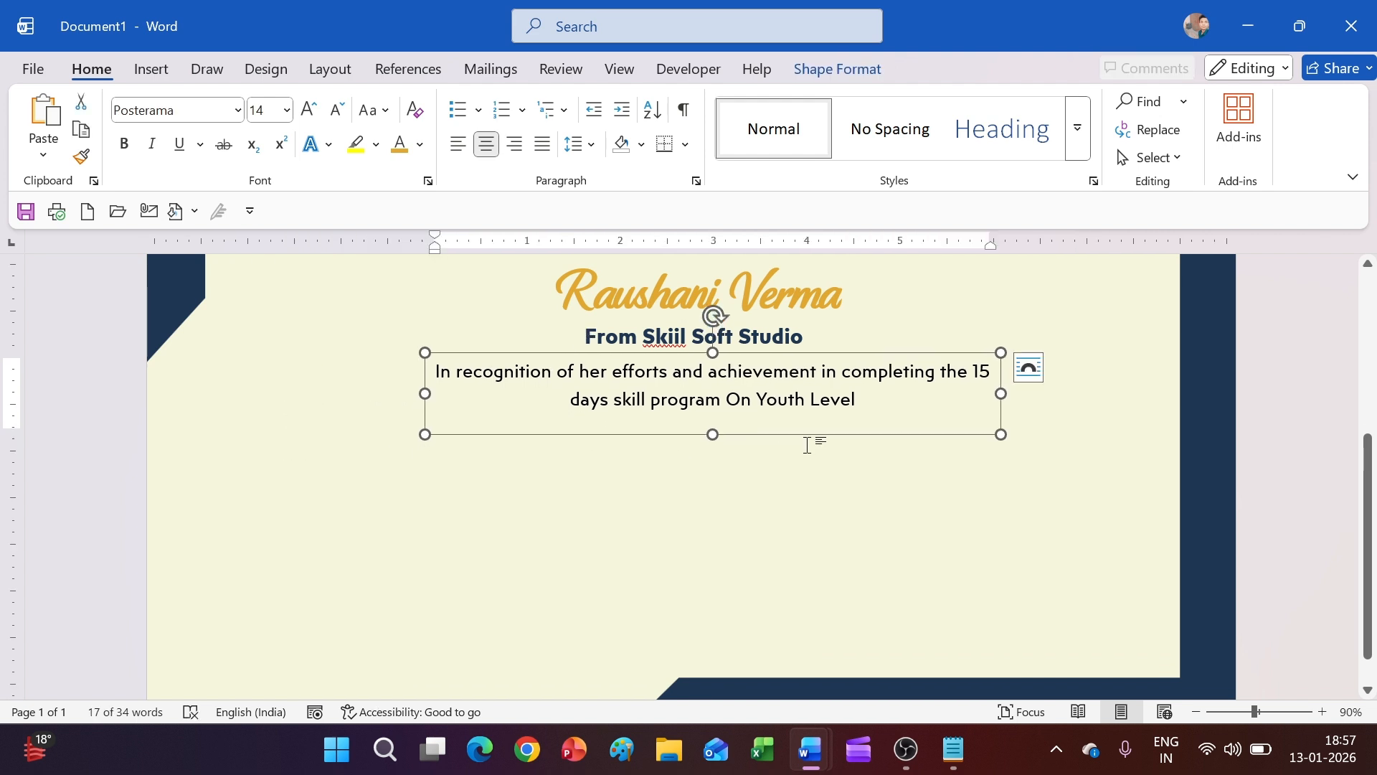
{"action": "key", "text": "ctrl+p"}
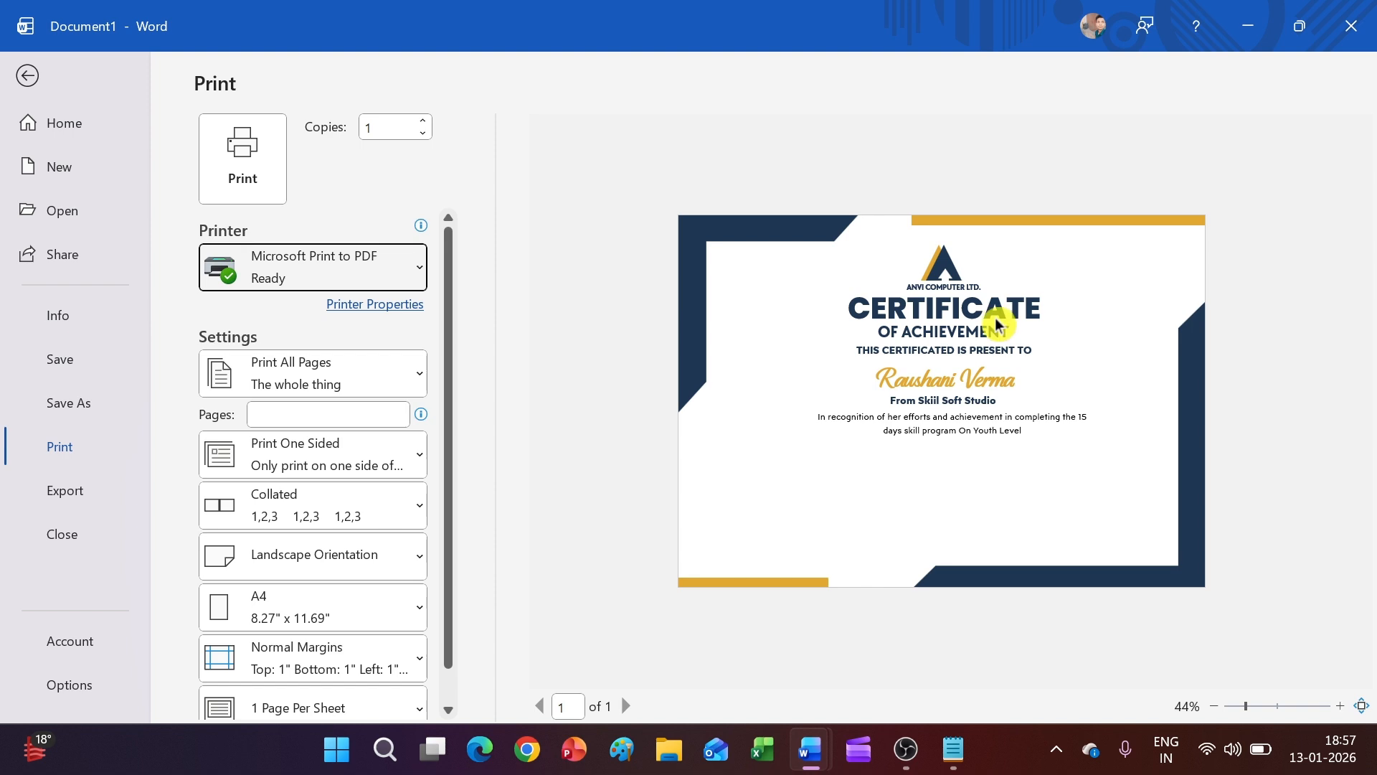
{"action": "left_click", "coordinate": [32, 78]}
{"action": "left_click", "coordinate": [670, 536]}
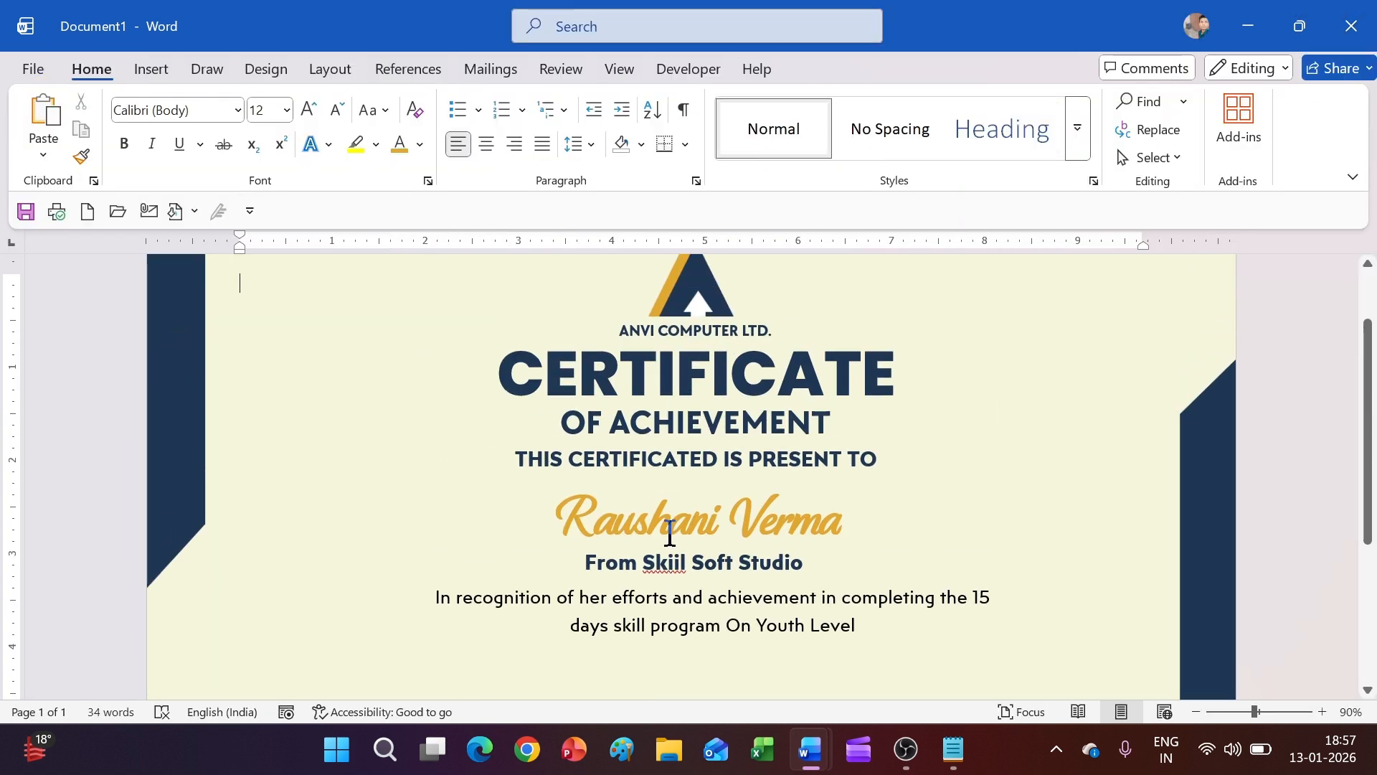
{"action": "scroll", "coordinate": [698, 487], "scroll_direction": "down", "scroll_amount": 2}
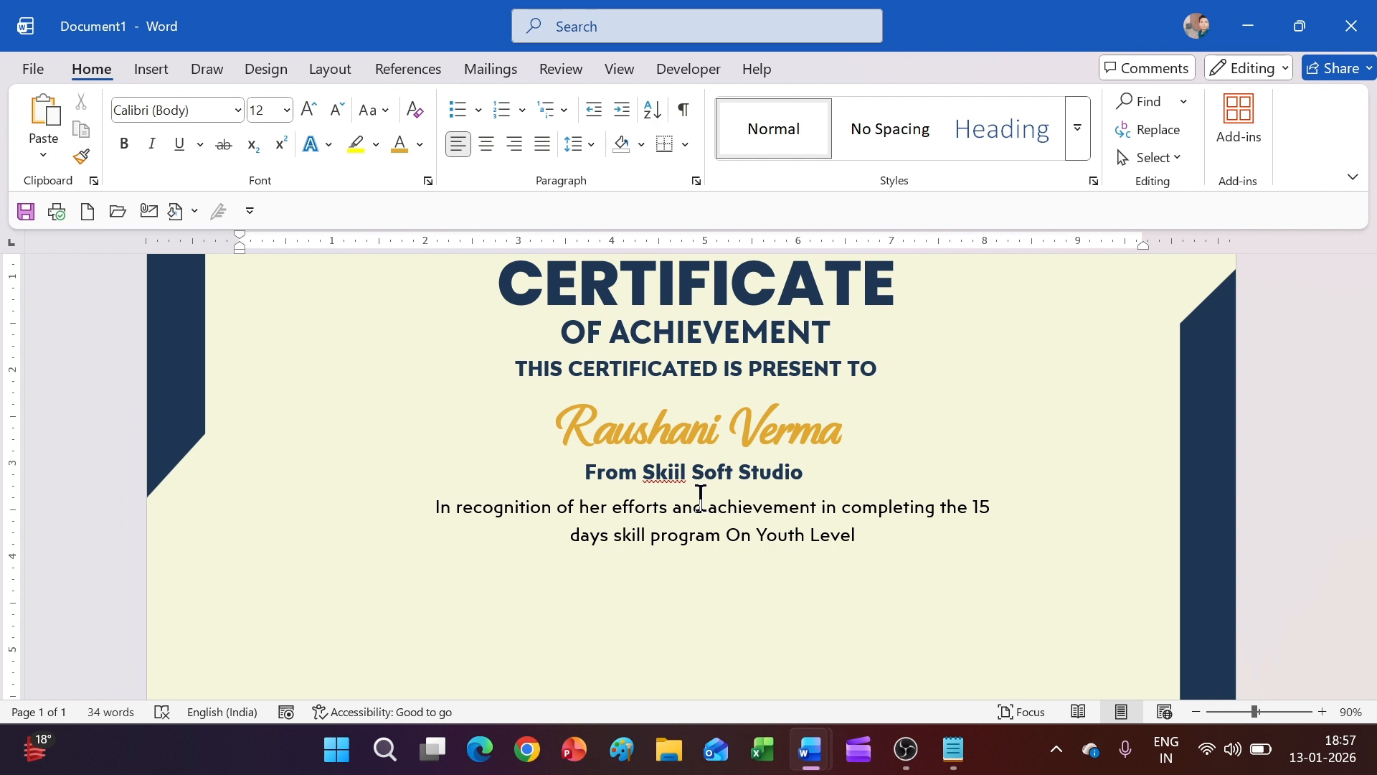
{"action": "scroll", "coordinate": [701, 495], "scroll_direction": "down", "scroll_amount": 4}
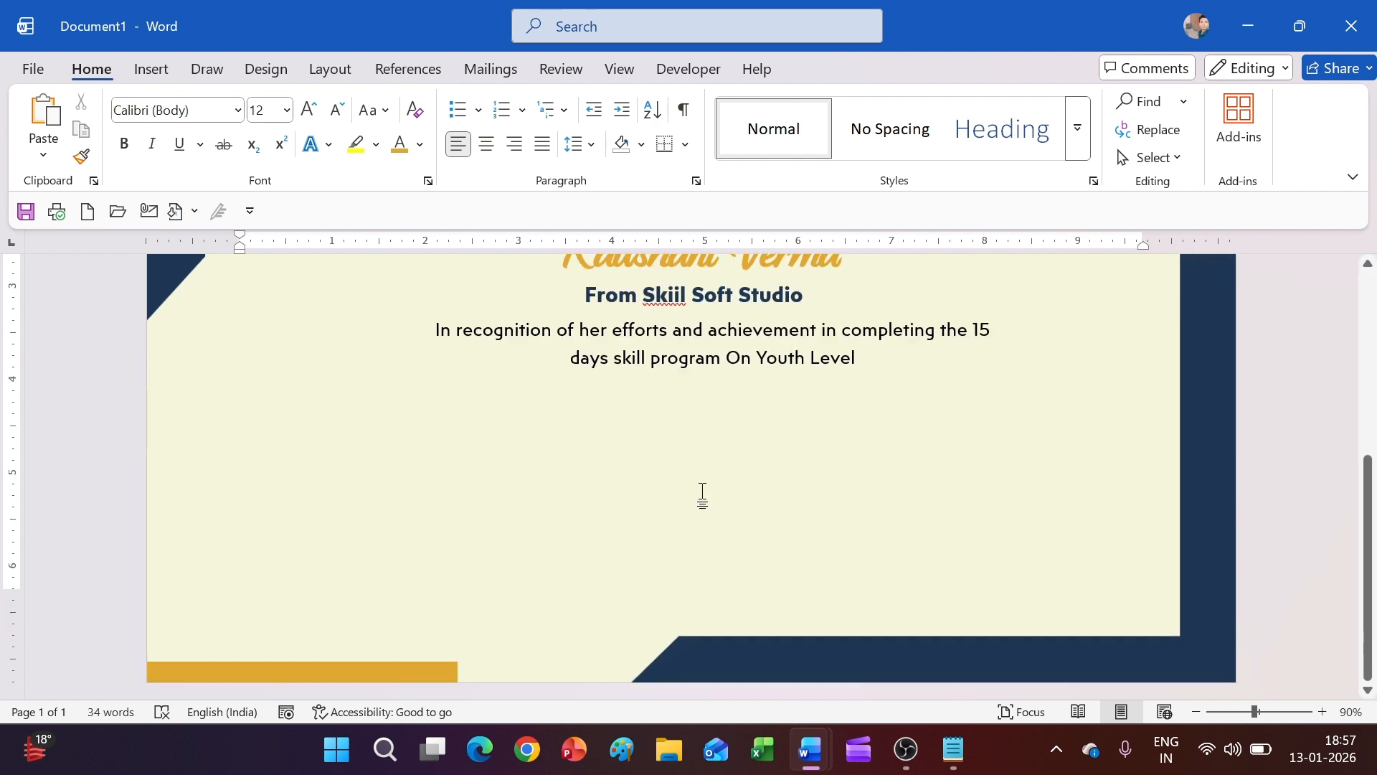
{"action": "scroll", "coordinate": [724, 445], "scroll_direction": "up", "scroll_amount": 2}
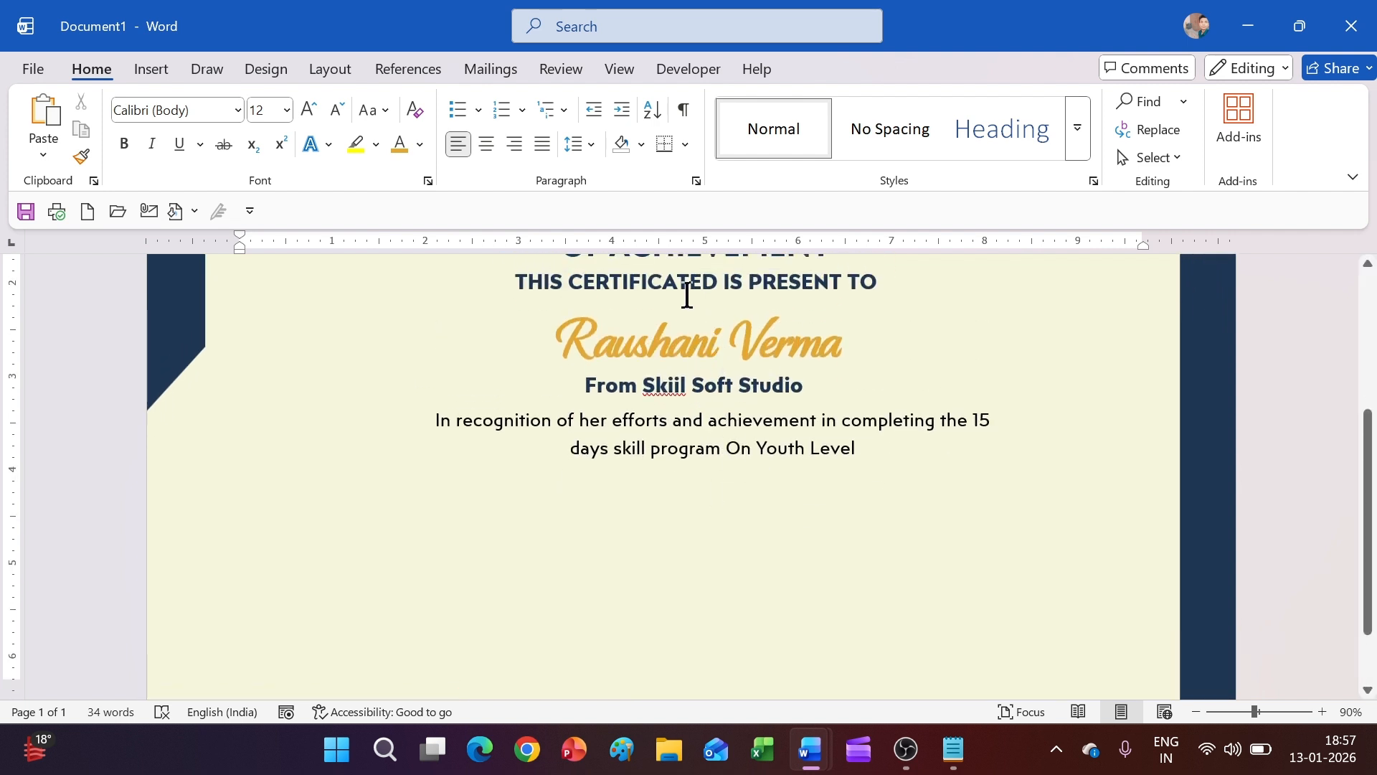
Duplicate the studio-line box and move the copy below the recognition paragraph
{"action": "left_click", "coordinate": [690, 380]}
{"action": "left_click", "coordinate": [735, 365]}
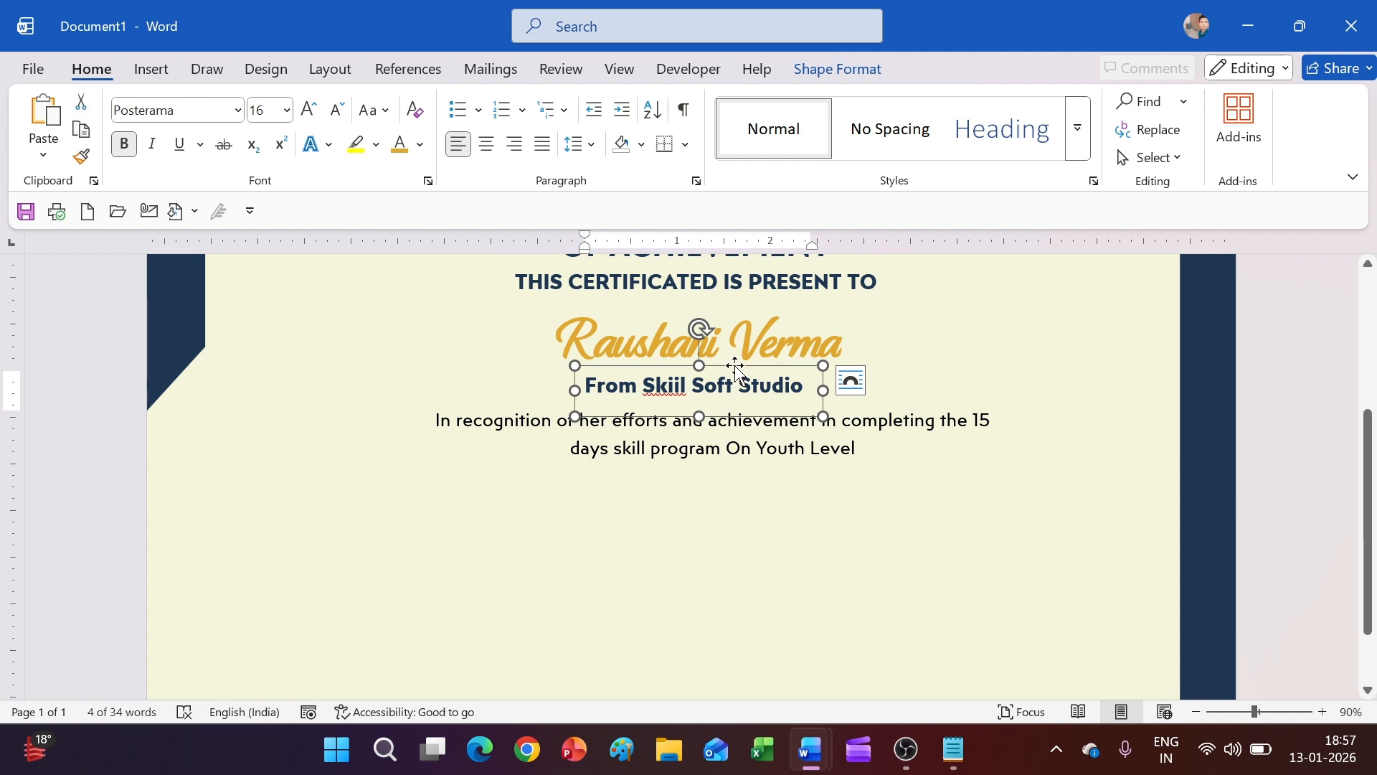
{"action": "key", "text": "ctrl+d"}
{"action": "left_click", "coordinate": [769, 464]}
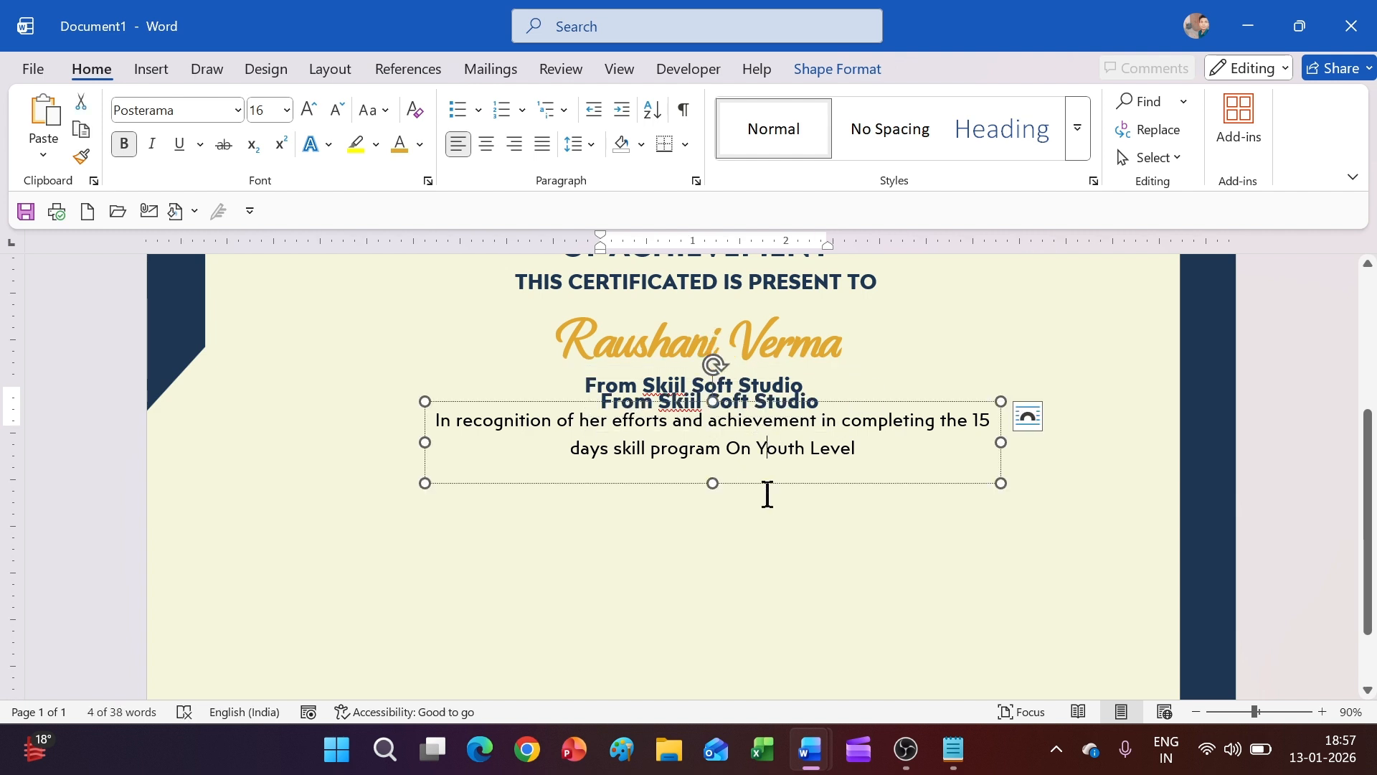
{"action": "left_click", "coordinate": [799, 403]}
{"action": "left_click", "coordinate": [802, 400]}
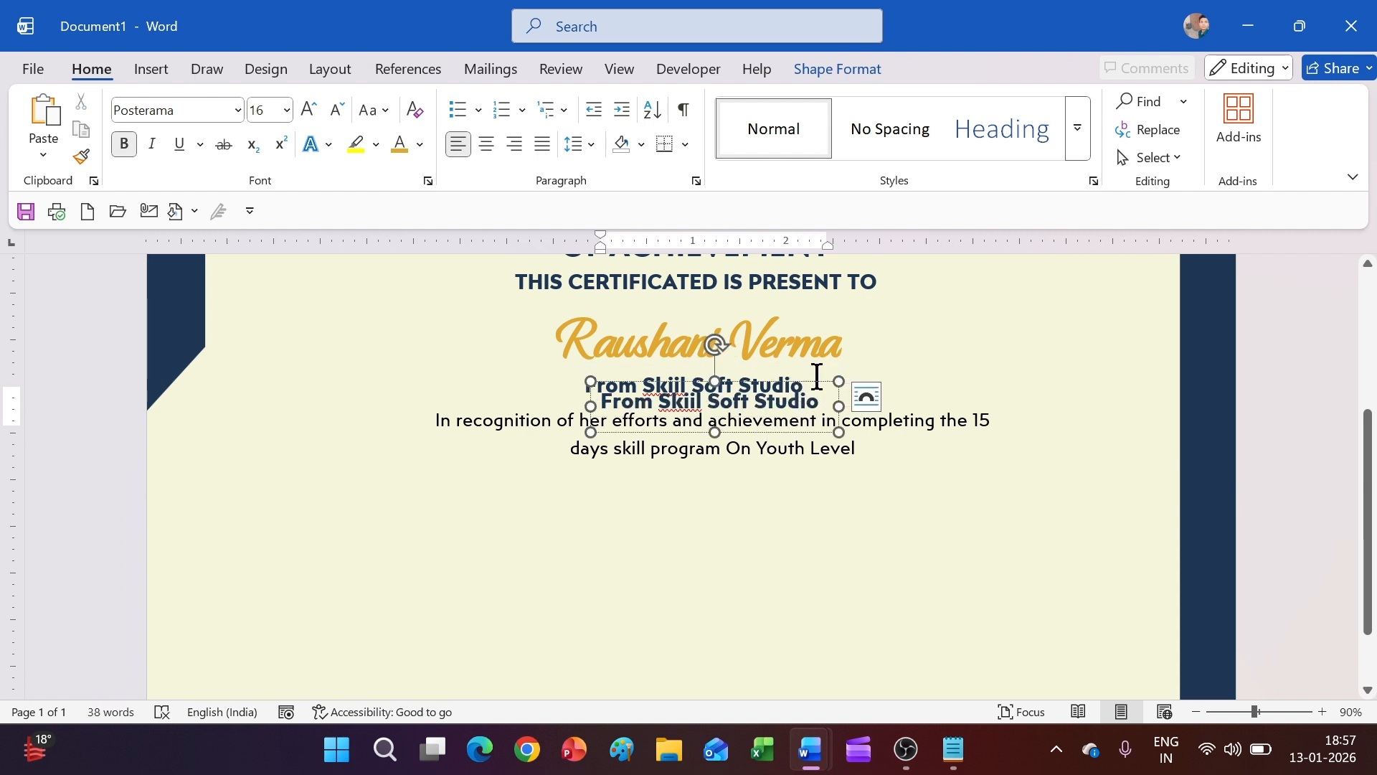
{"action": "left_click_drag", "start_coordinate": [810, 385], "coordinate": [806, 466]}
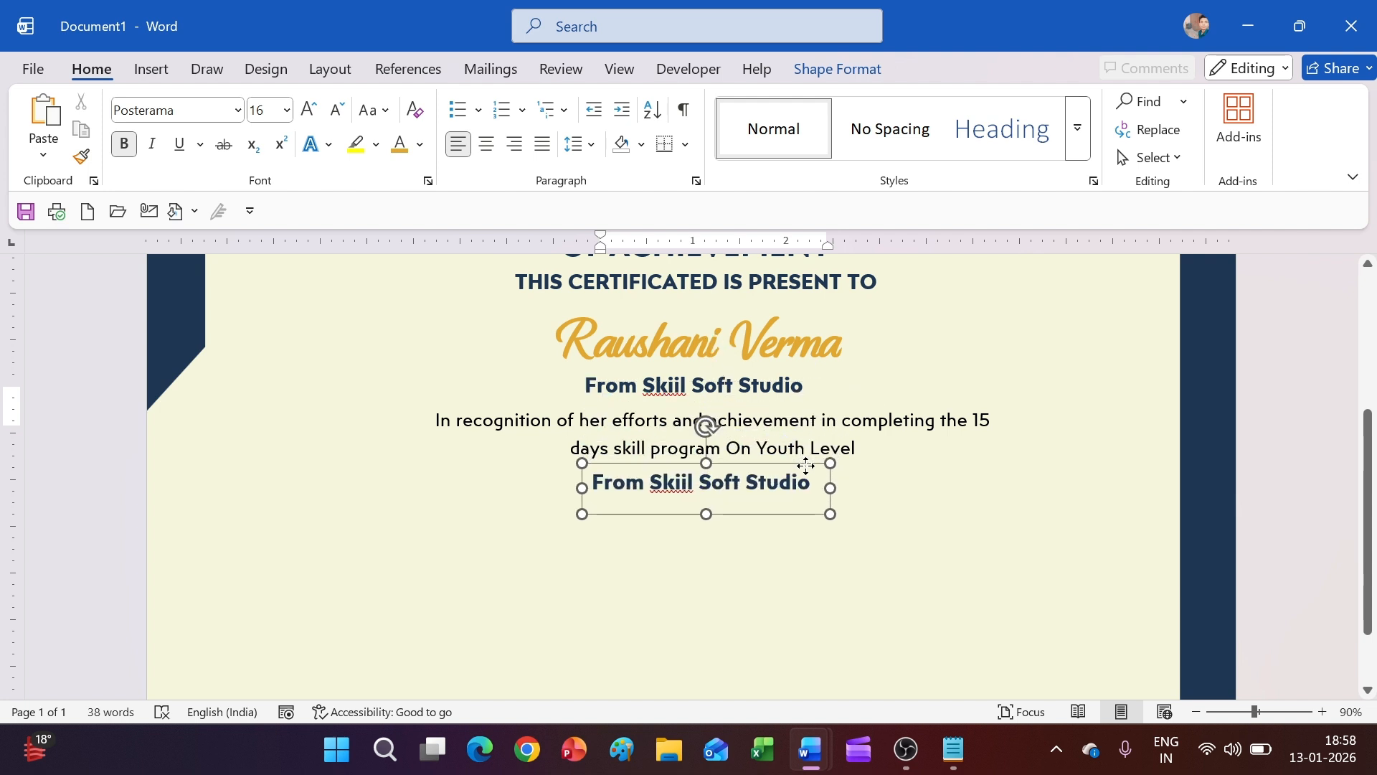
Replace the copy's text with 'Conducted From 1st Jan- 15th jan, 2026' and widen the box
{"action": "left_click", "coordinate": [804, 480]}
{"action": "key", "text": "ctrl+a"}
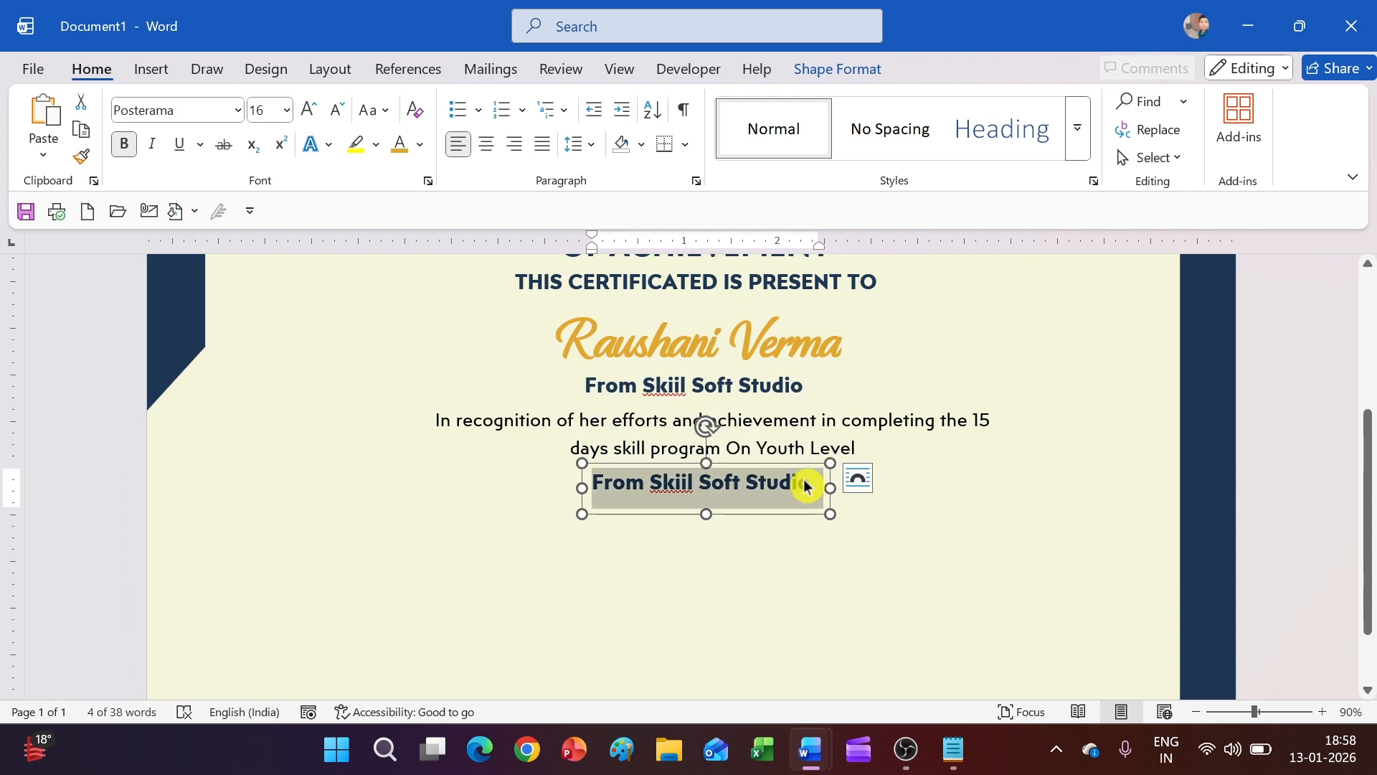
{"action": "type", "text": "Conducted"}
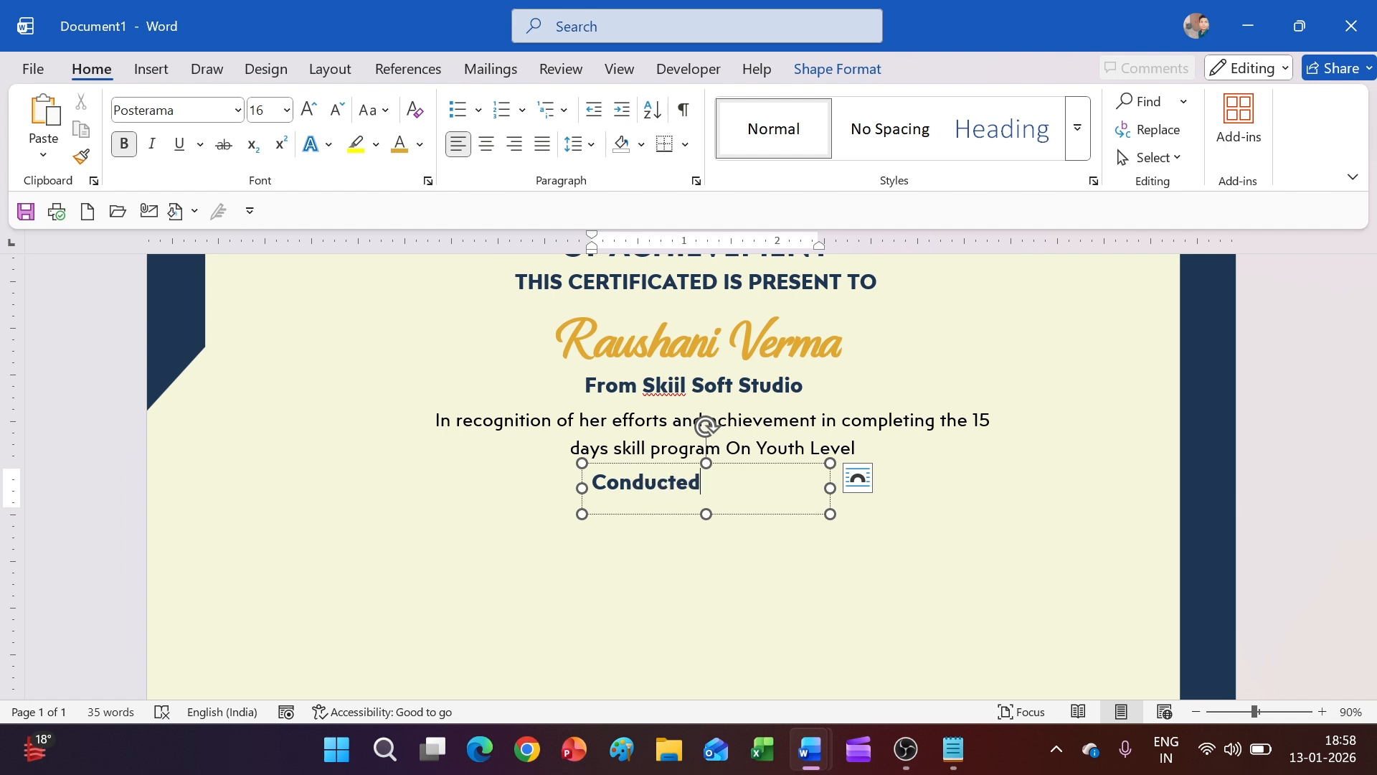
{"action": "type", "text": " From 1st Ja"}
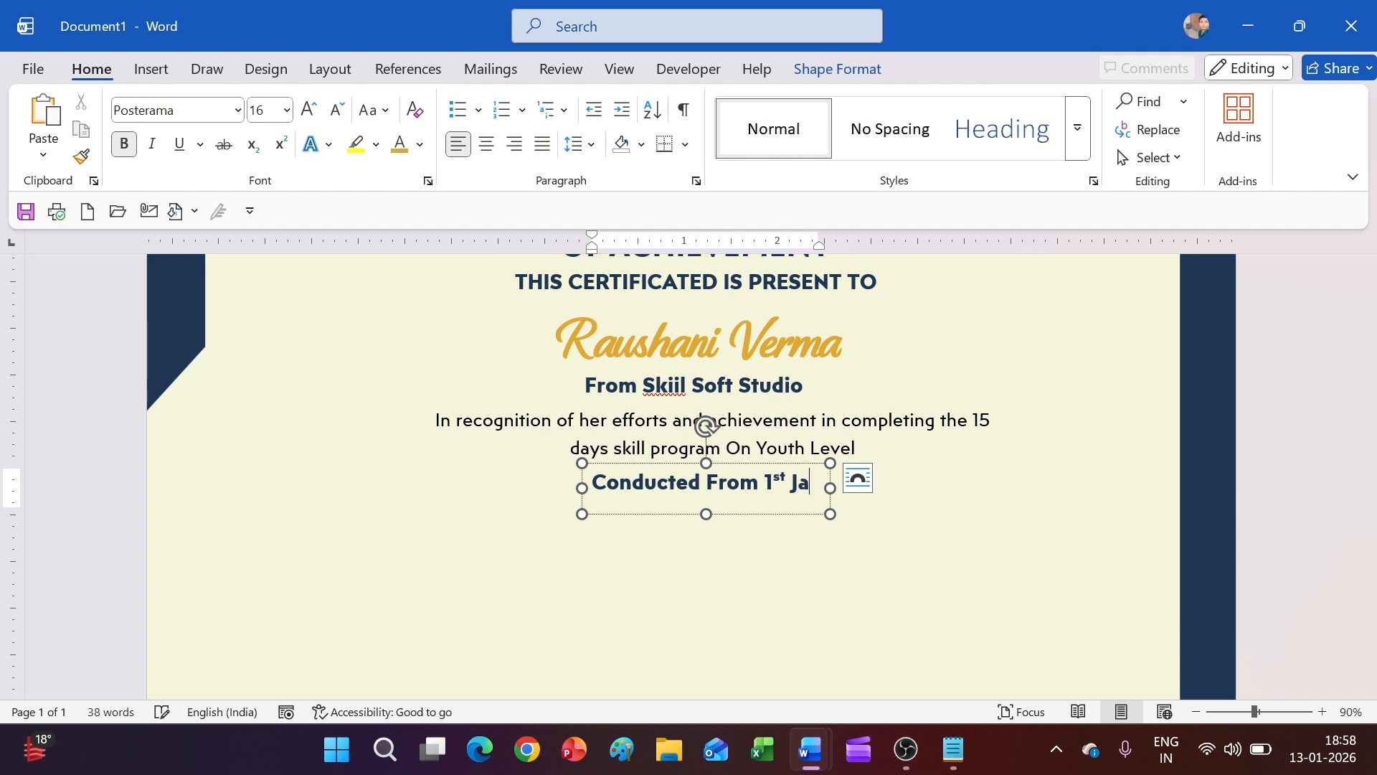
{"action": "type", "text": "n"}
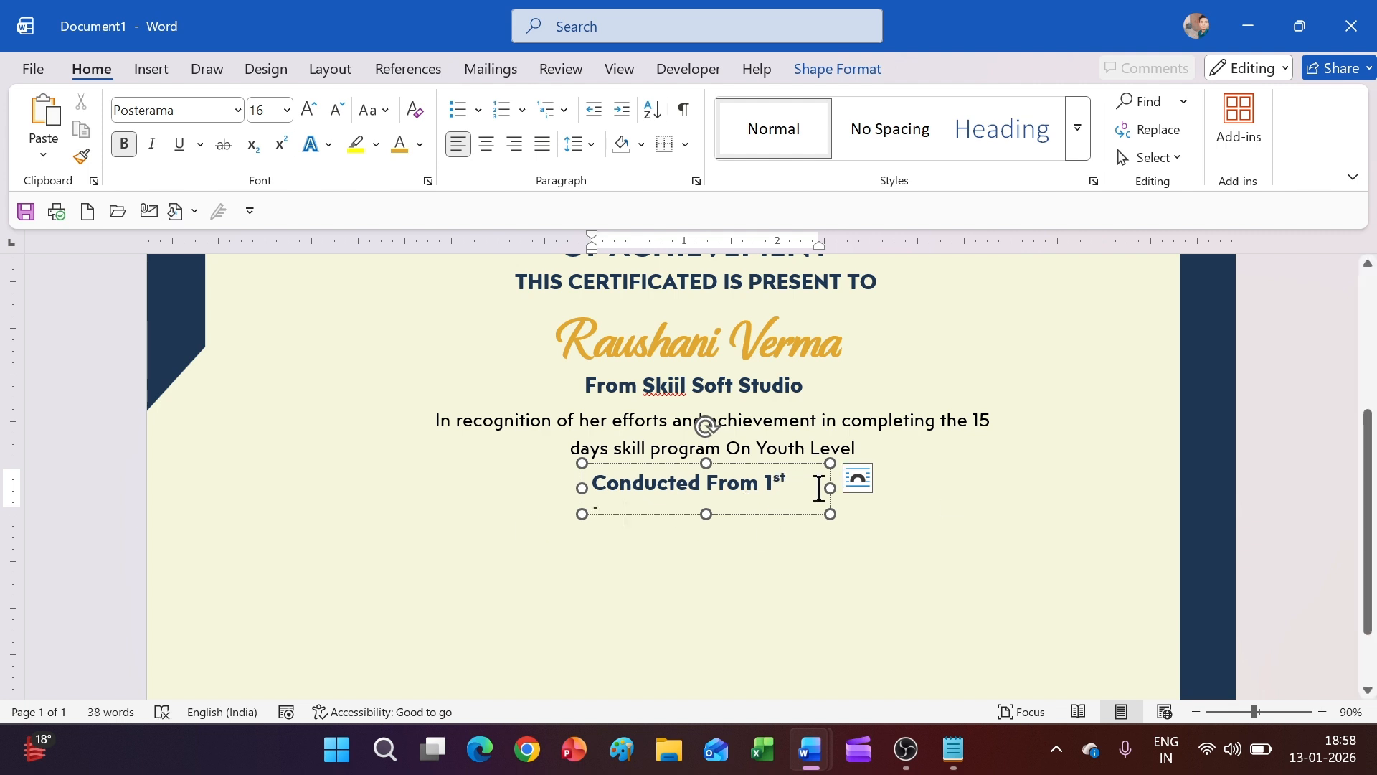
{"action": "left_click_drag", "start_coordinate": [830, 487], "coordinate": [1133, 488]}
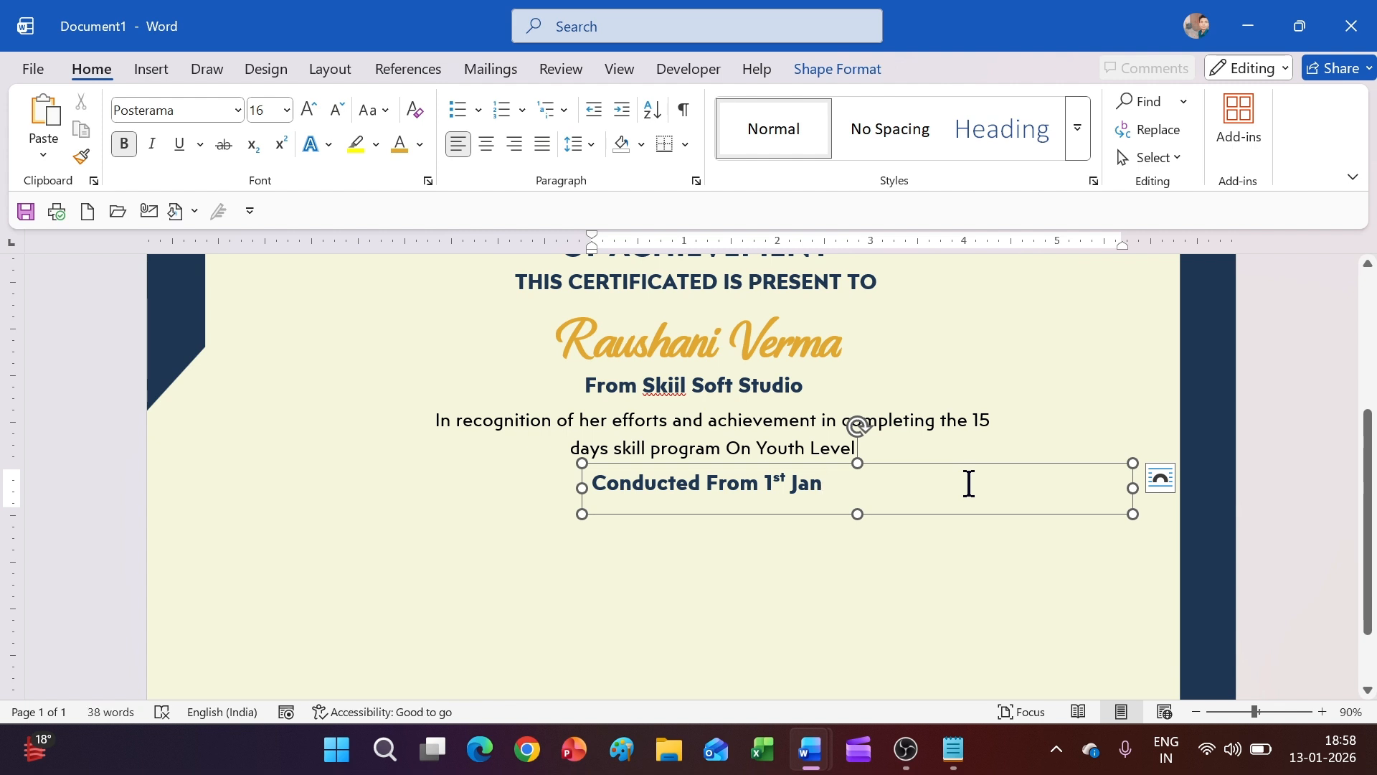
{"action": "type", "text": "Jan- "}
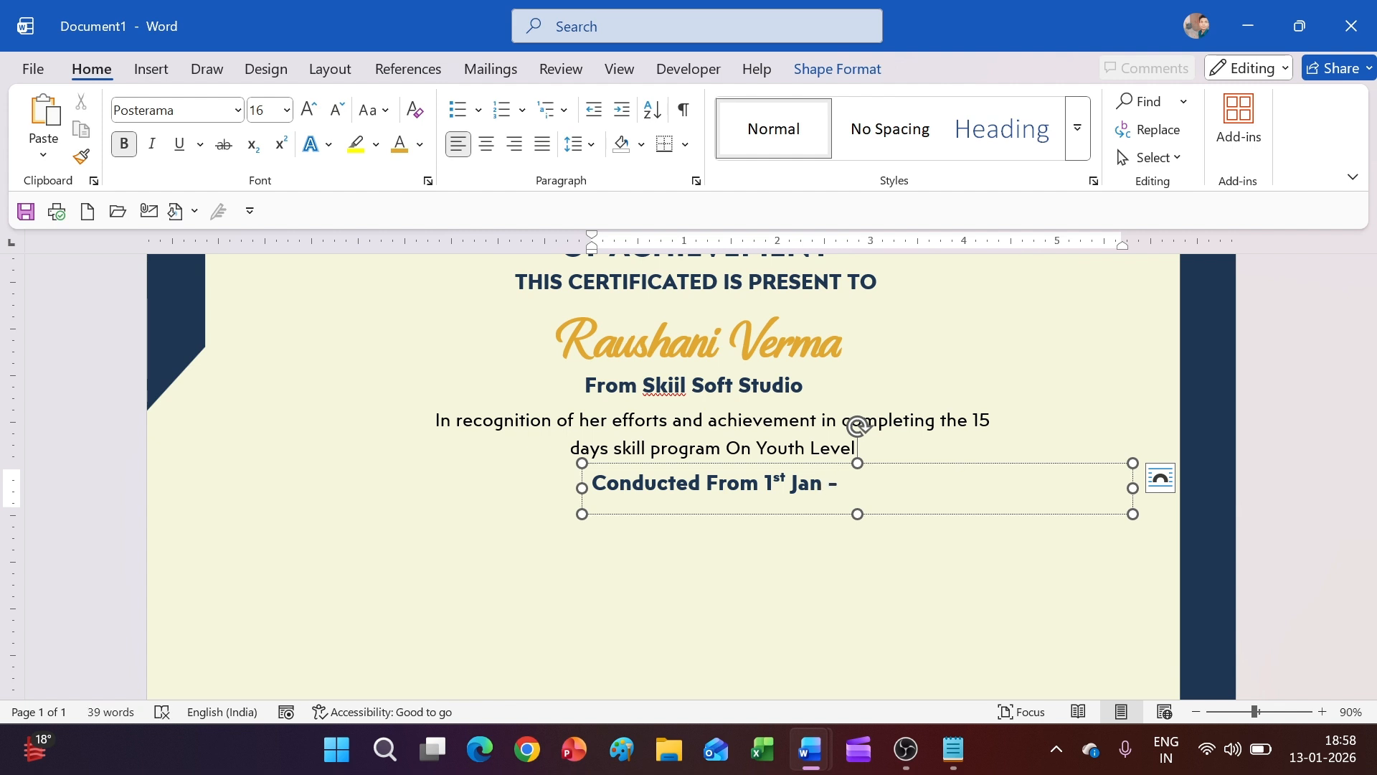
{"action": "type", "text": "1"}
{"action": "type", "text": "5th jan, 2026"}
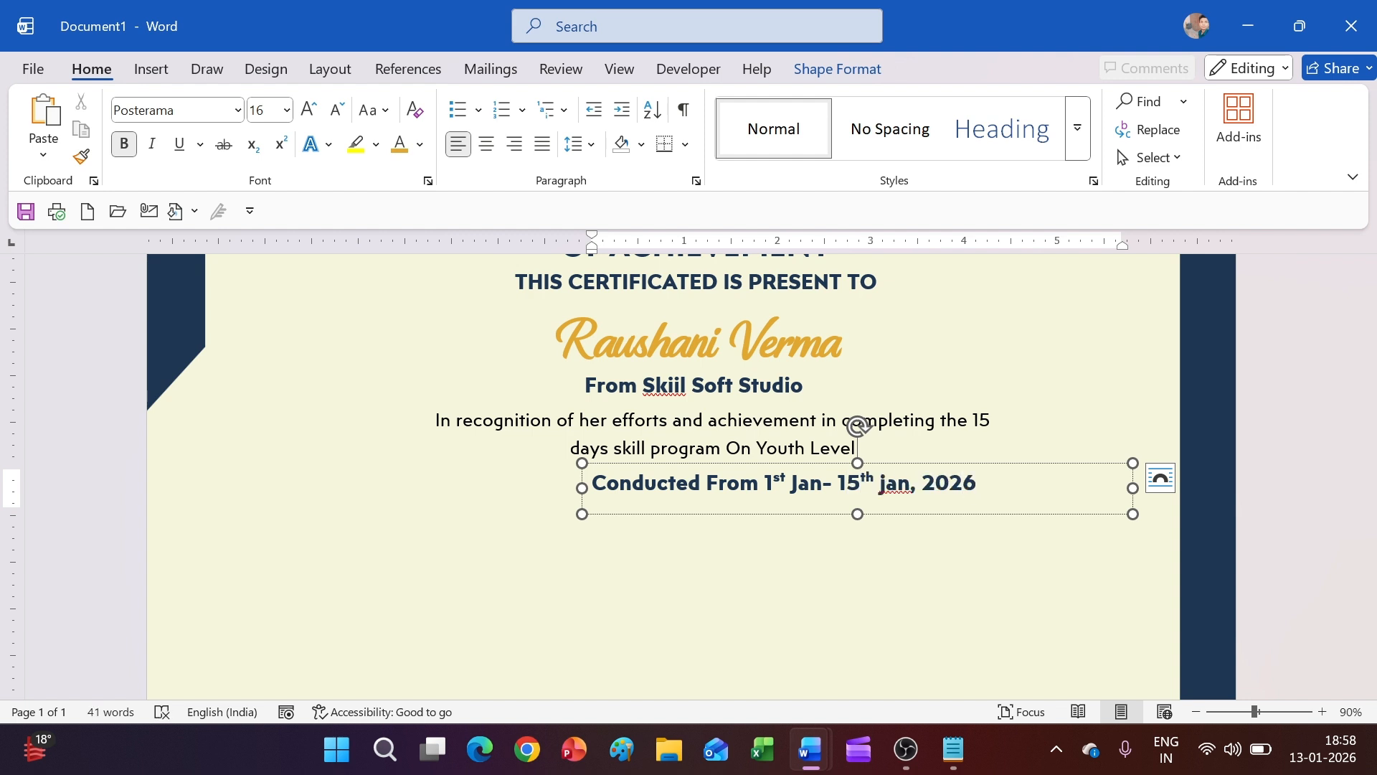
Capitalise the second 'jan' to 'Jan' in the date line
{"action": "left_click", "coordinate": [880, 667]}
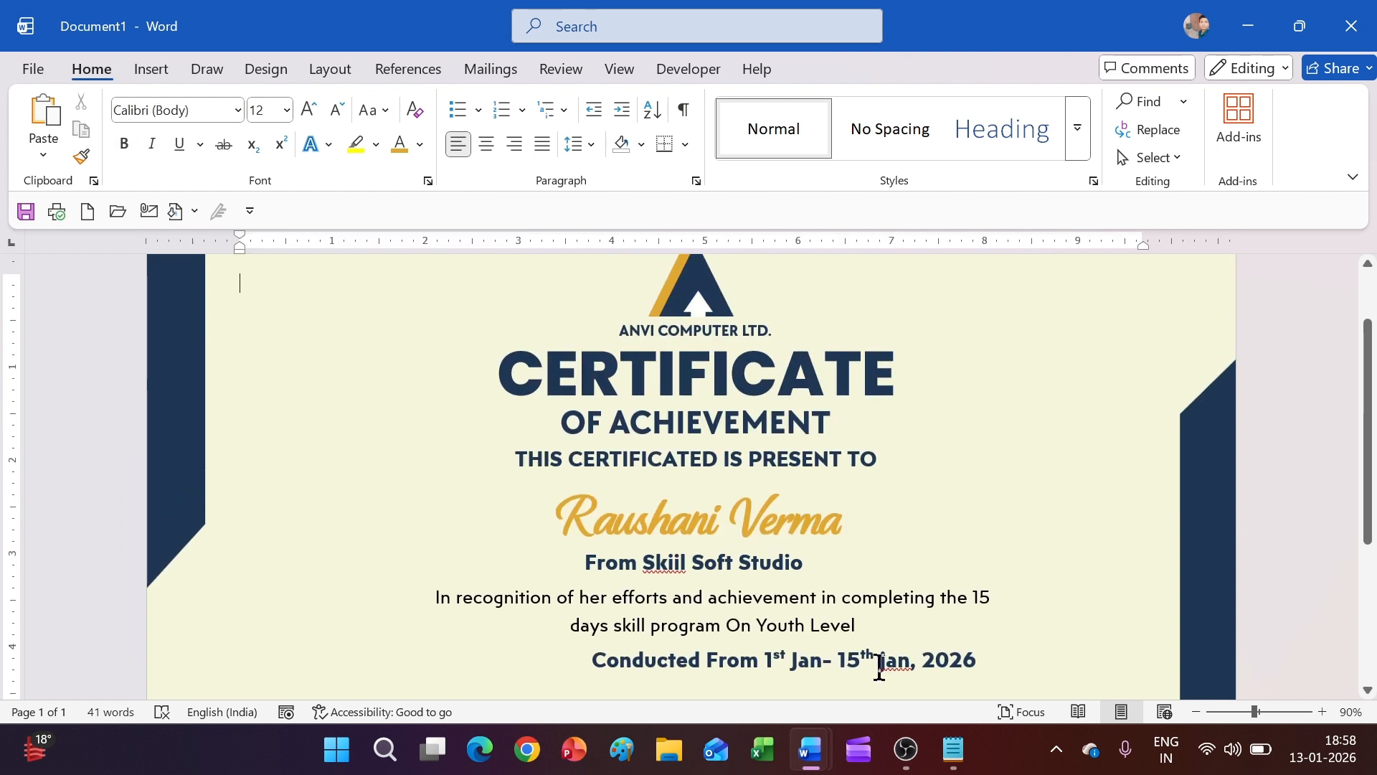
{"action": "left_click", "coordinate": [886, 664]}
{"action": "key", "text": "BackSpace"}
{"action": "type", "text": "j"}
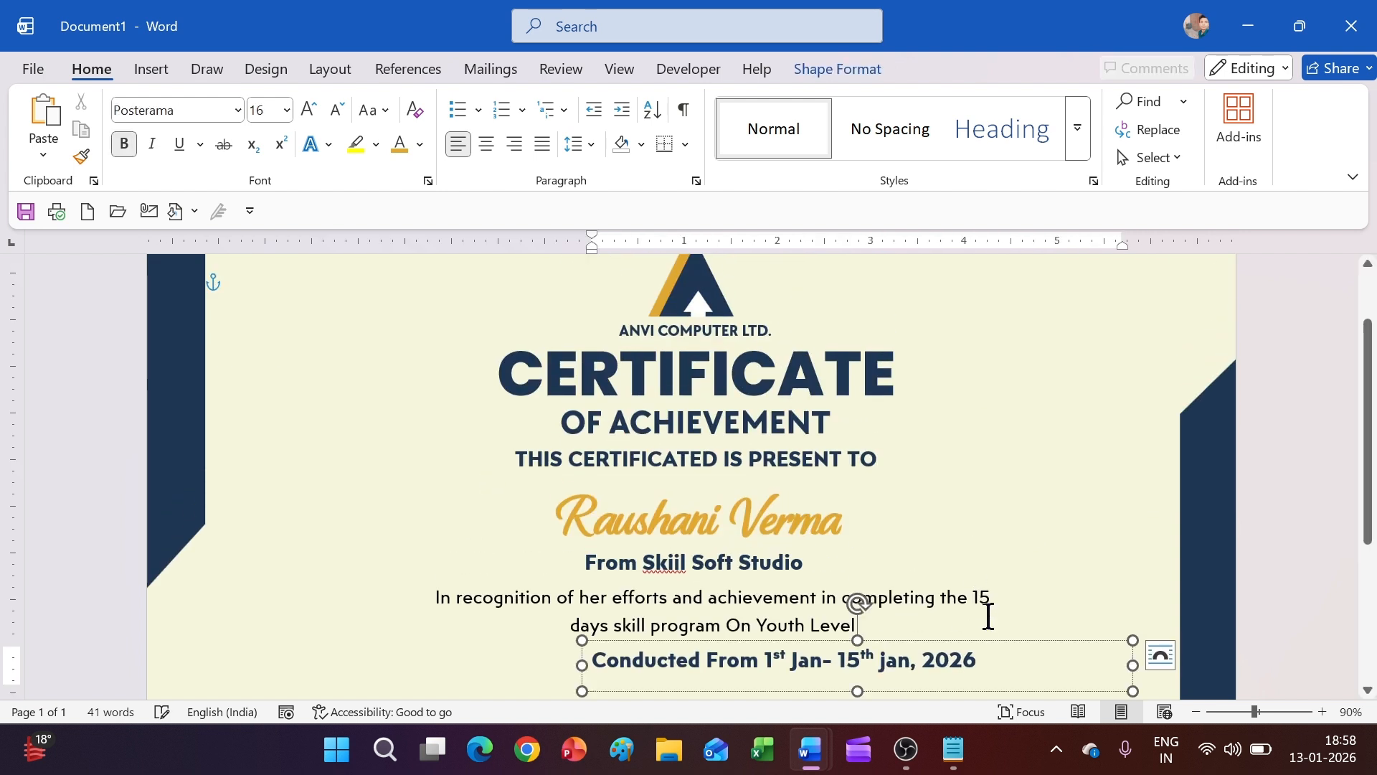
{"action": "key", "text": "BackSpace"}
{"action": "type", "text": "J"}
Shift the date line left so it sits centred under the paragraph
{"action": "scroll", "coordinate": [1073, 624], "scroll_direction": "down", "scroll_amount": 2}
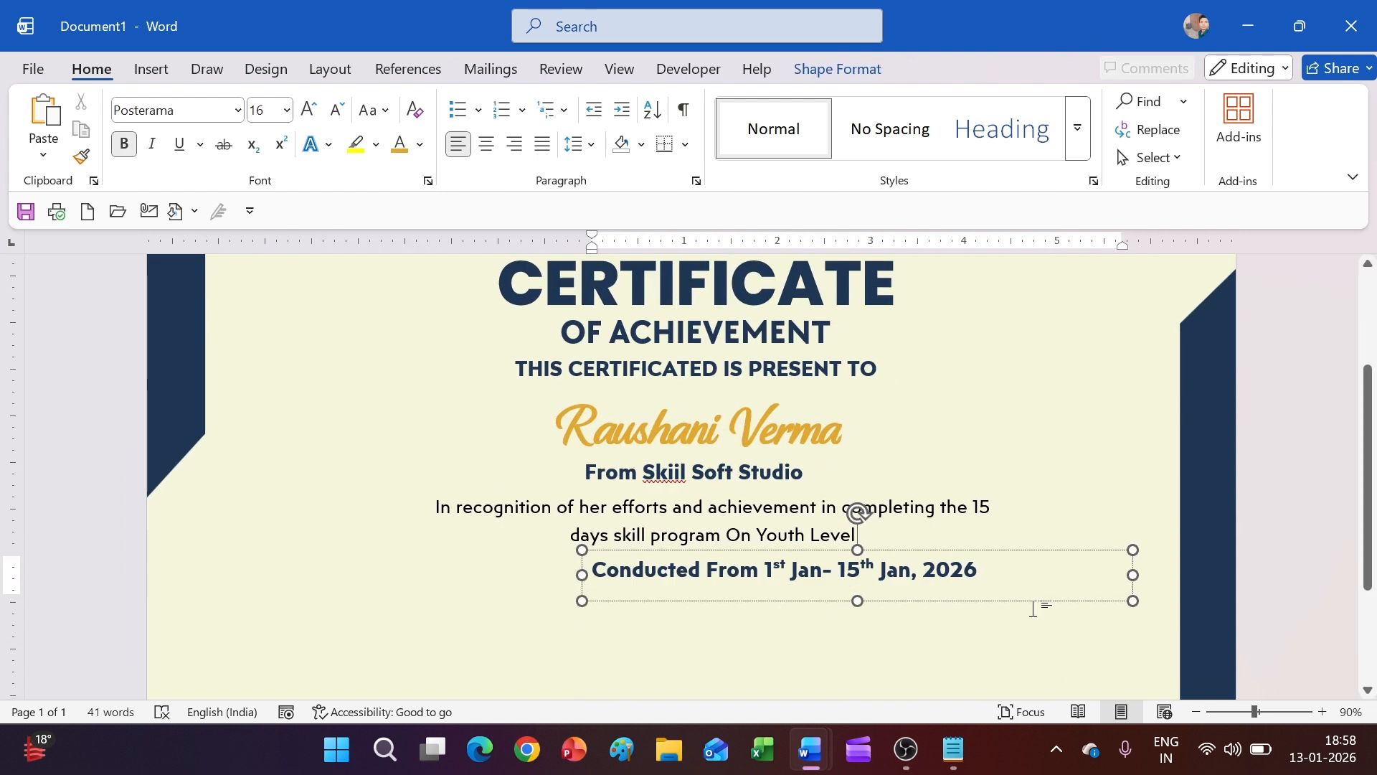
{"action": "left_click_drag", "start_coordinate": [1020, 602], "coordinate": [945, 595]}
{"action": "scroll", "coordinate": [944, 560], "scroll_direction": "down", "scroll_amount": 4}
{"action": "left_click", "coordinate": [944, 532]}
{"action": "scroll", "coordinate": [944, 532], "scroll_direction": "up", "scroll_amount": 5}
{"action": "scroll", "coordinate": [944, 532], "scroll_direction": "down", "scroll_amount": 4}
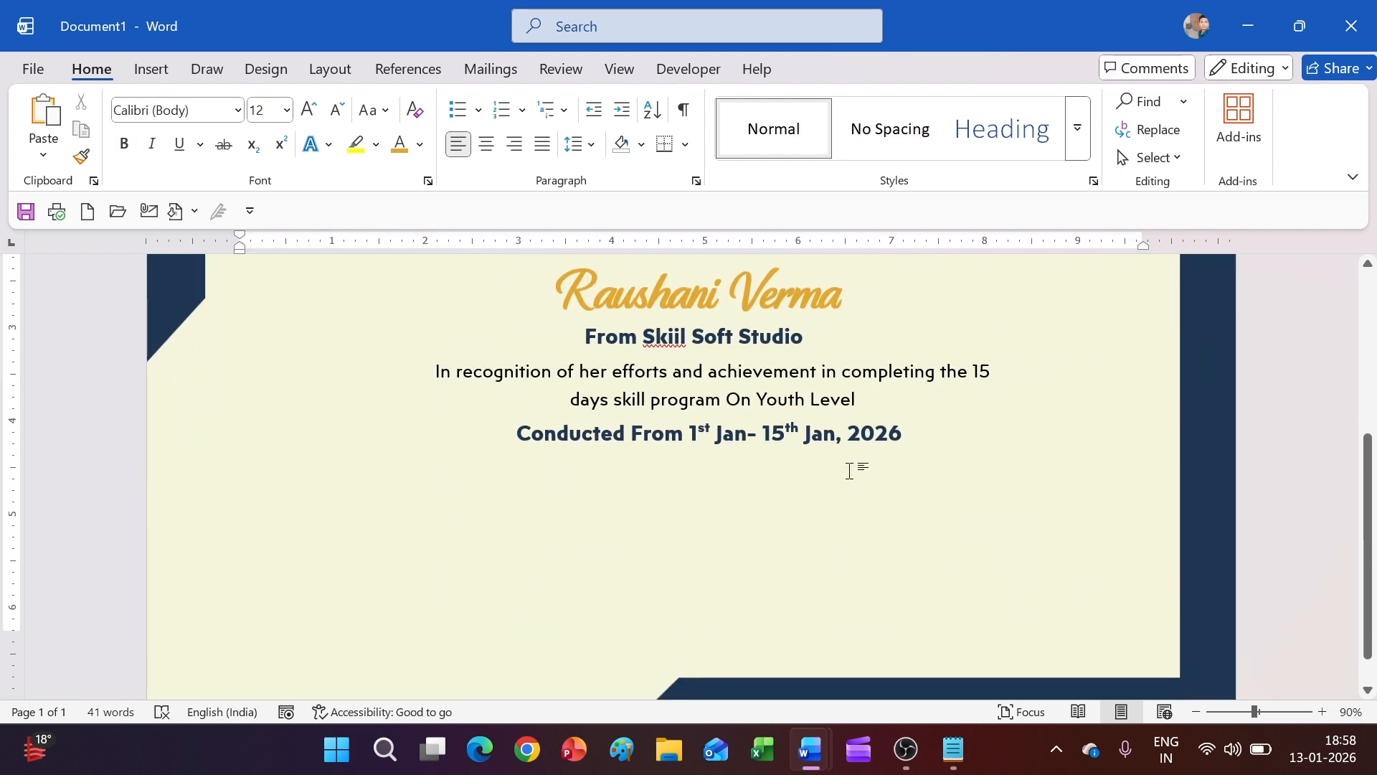
{"action": "left_click", "coordinate": [836, 450]}
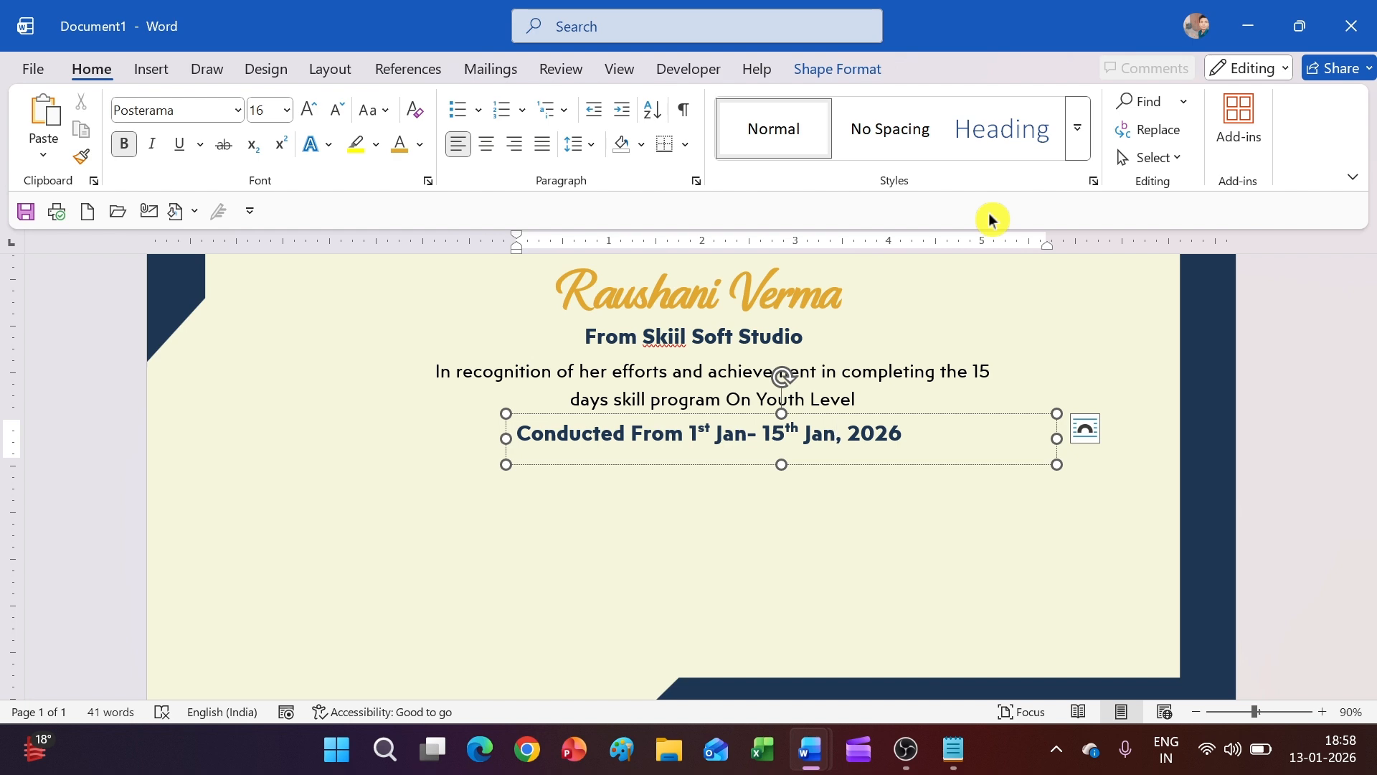
{"action": "left_click", "coordinate": [972, 538]}
{"action": "scroll", "coordinate": [971, 538], "scroll_direction": "up", "scroll_amount": 4}
Draw a short horizontal line at the lower left and make it navy, 3 pt thick
{"action": "left_click", "coordinate": [150, 68]}
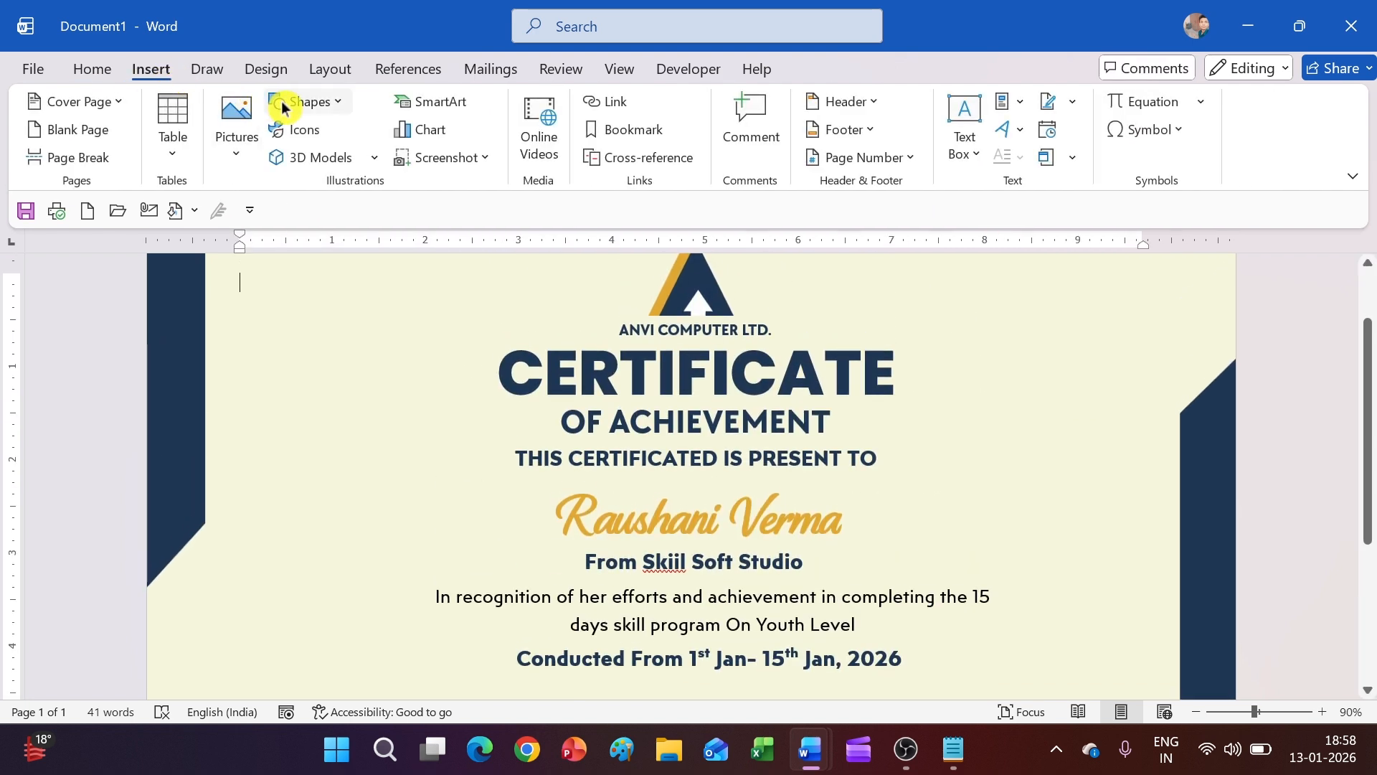
{"action": "left_click", "coordinate": [301, 102]}
{"action": "left_click", "coordinate": [369, 168]}
{"action": "scroll", "coordinate": [403, 402], "scroll_direction": "down", "scroll_amount": 5}
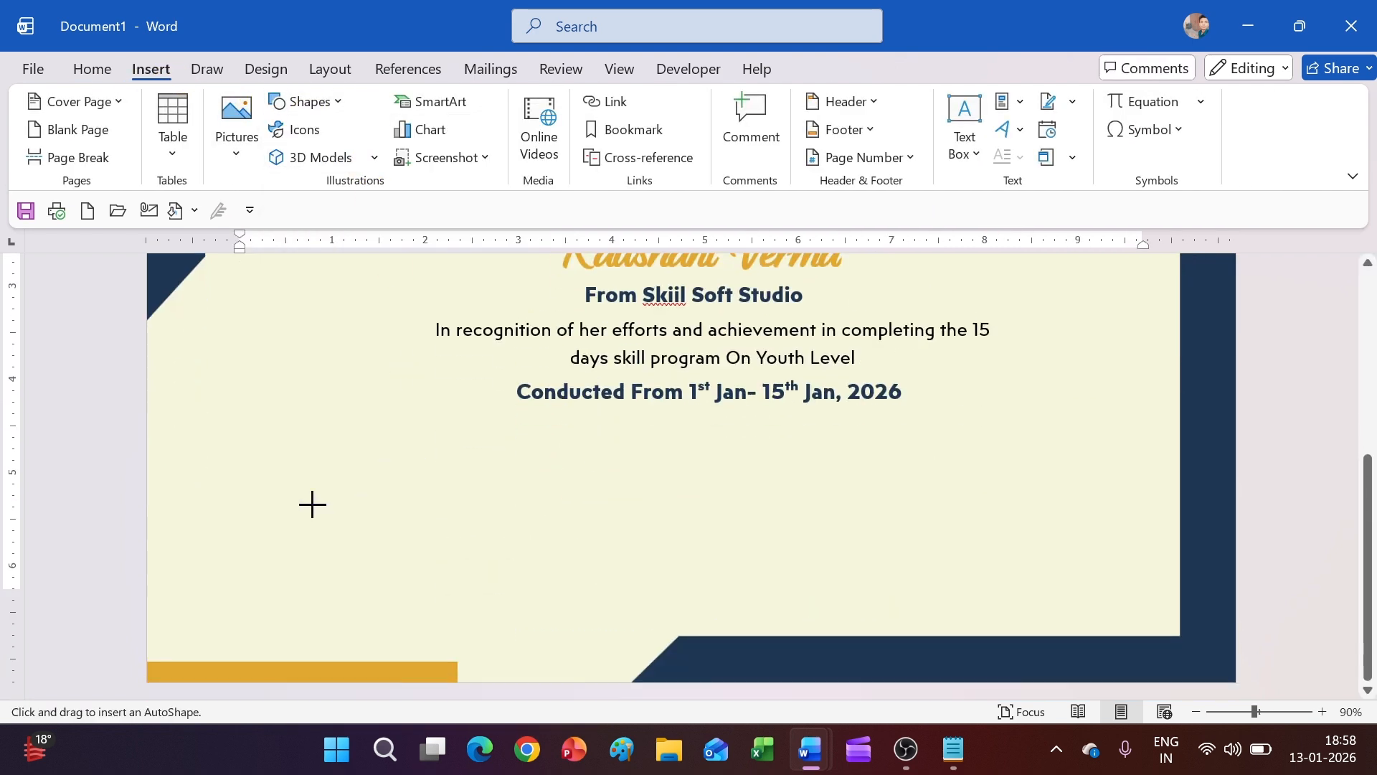
{"action": "left_click_drag", "start_coordinate": [250, 535], "coordinate": [406, 535]}
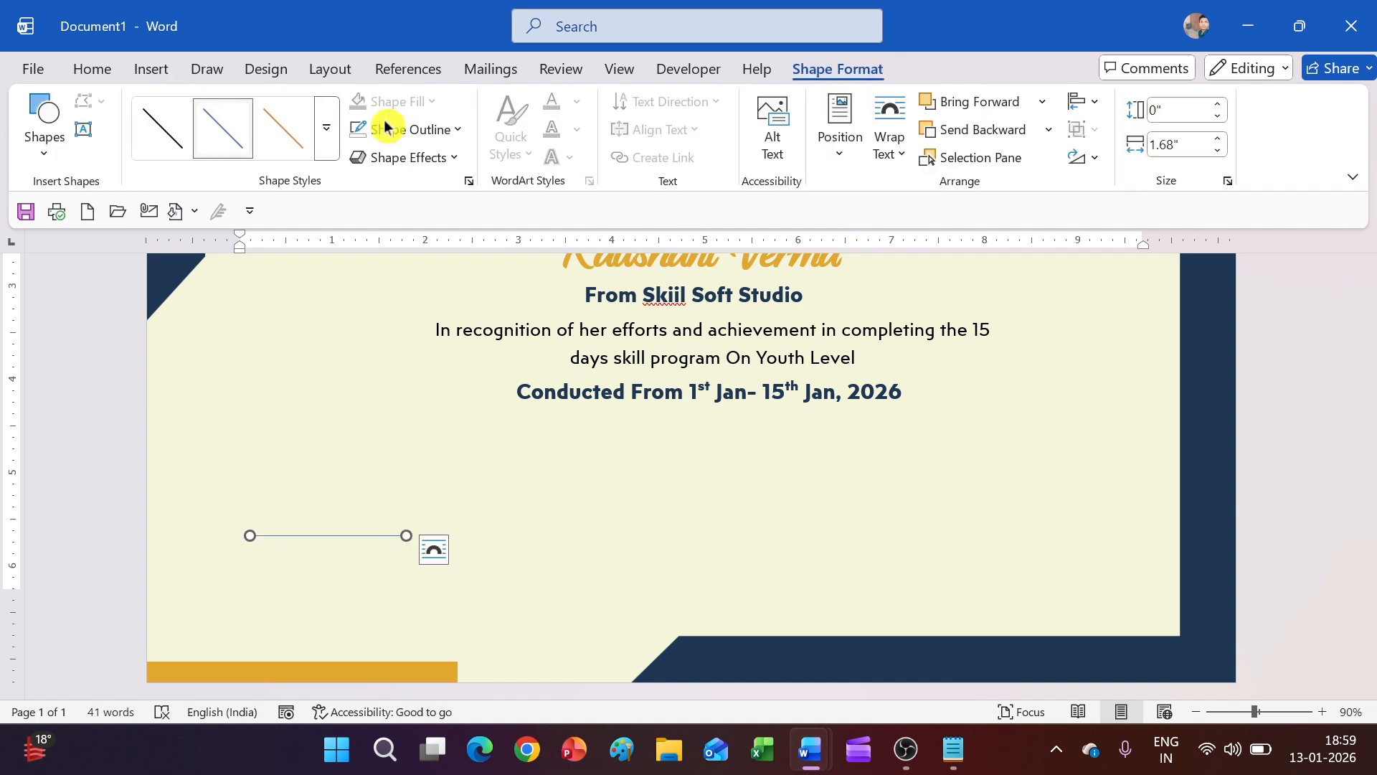
{"action": "left_click", "coordinate": [381, 132]}
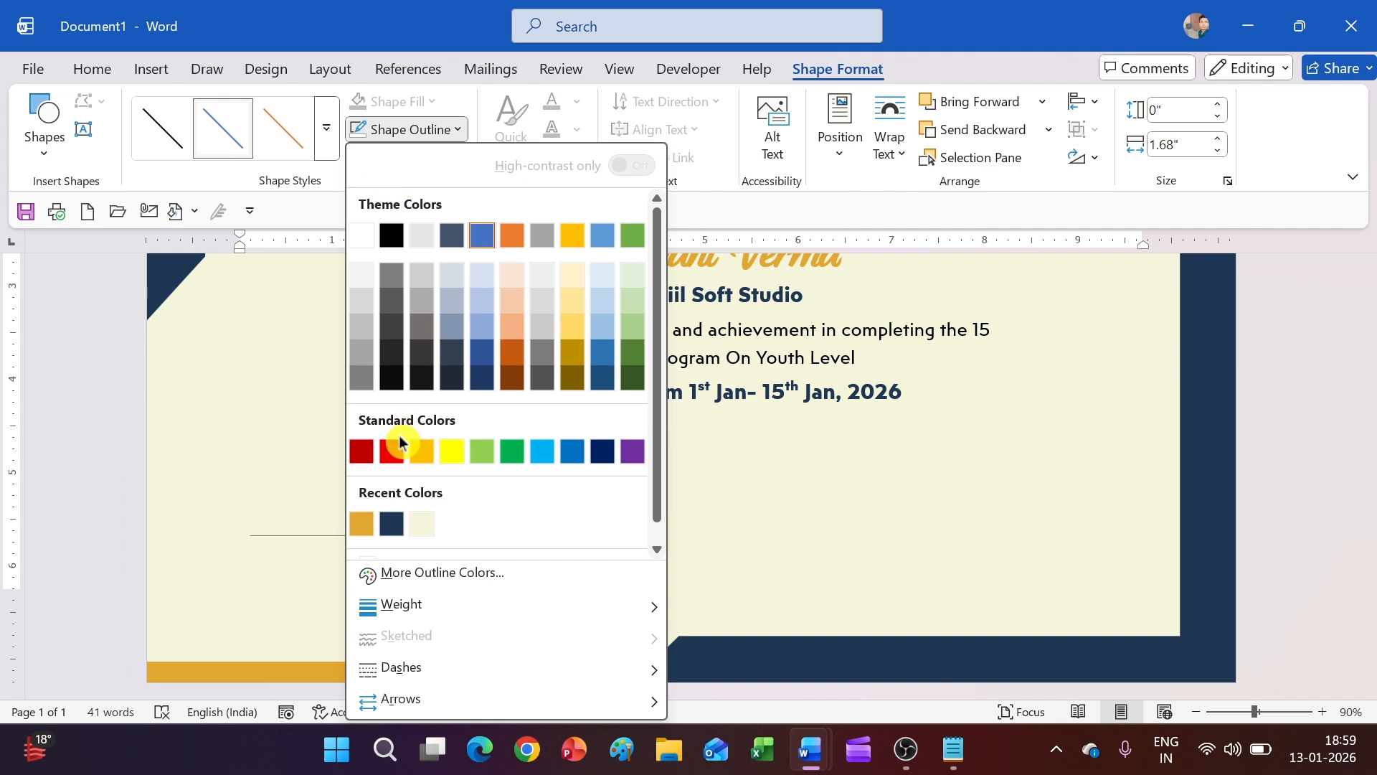
{"action": "left_click", "coordinate": [393, 531]}
{"action": "left_click", "coordinate": [384, 130]}
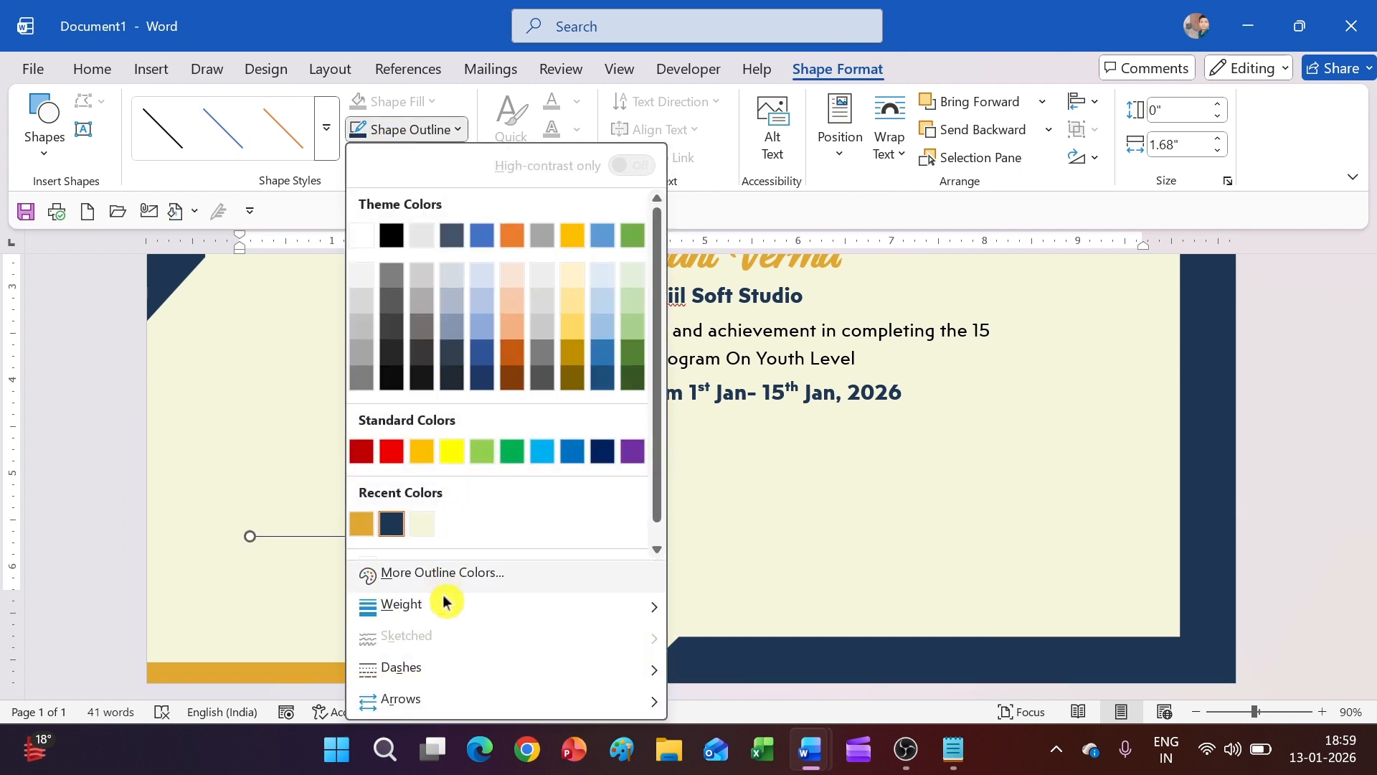
{"action": "mouse_move", "coordinate": [448, 613]}
{"action": "left_click", "coordinate": [746, 609]}
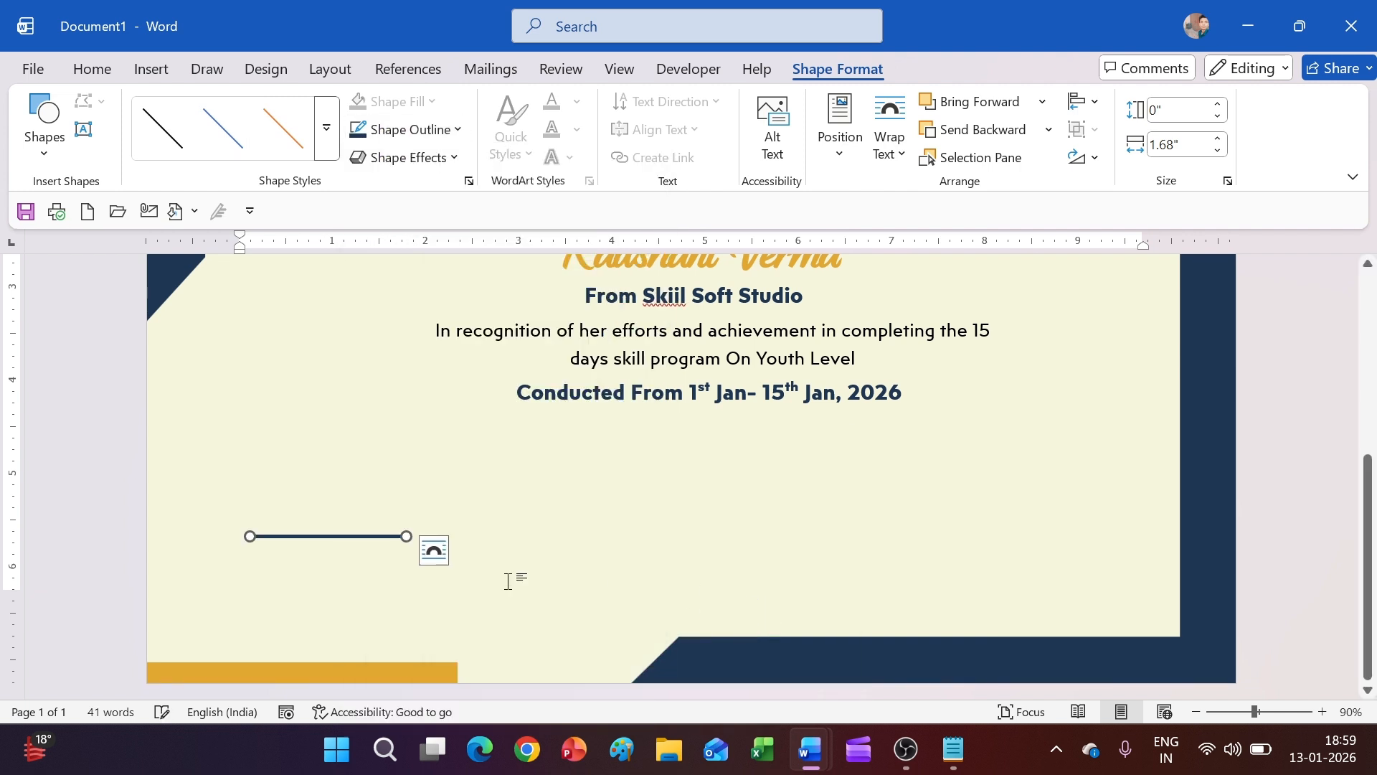
Duplicate the signature line with Ctrl+D and move the copy to the right side
{"action": "key", "text": "ctrl+d"}
{"action": "scroll", "coordinate": [363, 553], "scroll_direction": "up", "scroll_amount": 3}
{"action": "left_click", "coordinate": [363, 554]}
{"action": "scroll", "coordinate": [390, 510], "scroll_direction": "down", "scroll_amount": 3}
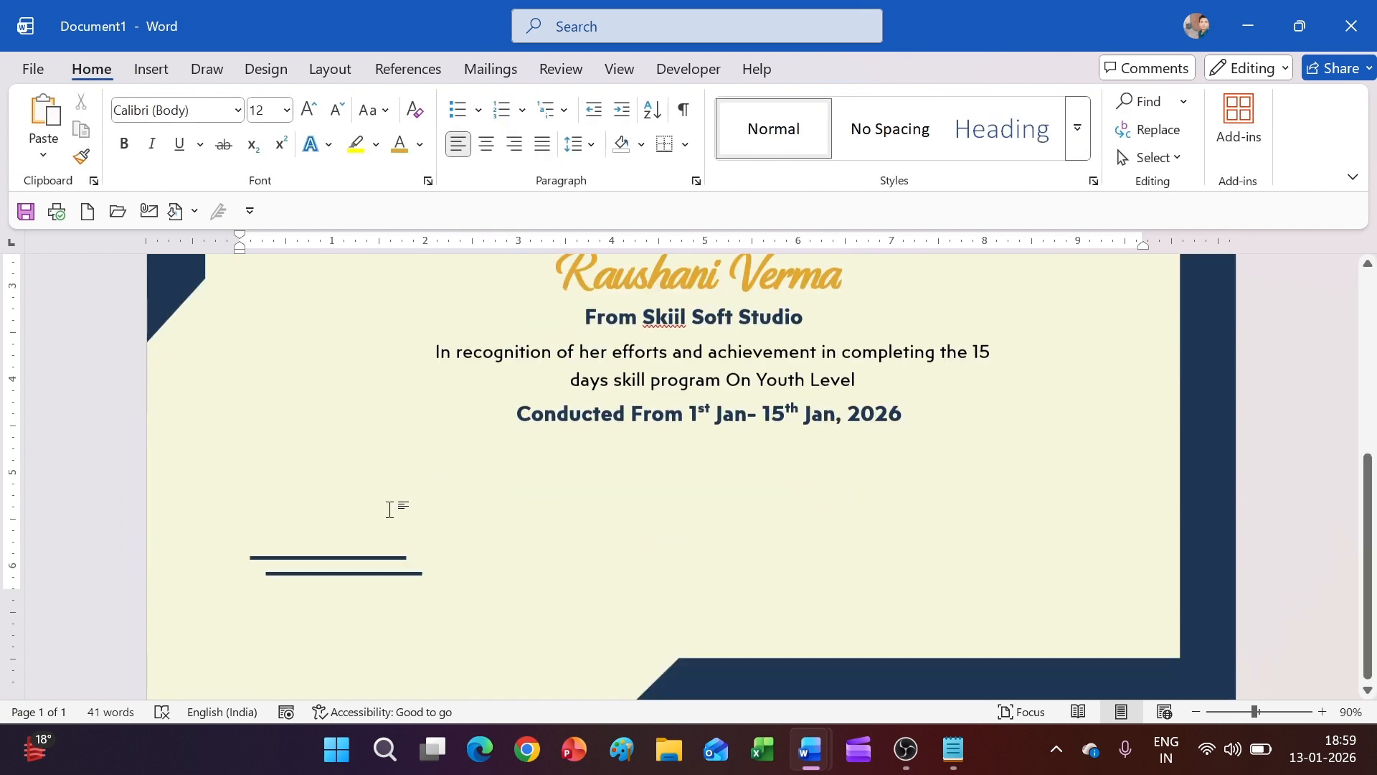
{"action": "left_click_drag", "start_coordinate": [373, 553], "coordinate": [1038, 545]}
{"action": "left_click", "coordinate": [954, 524]}
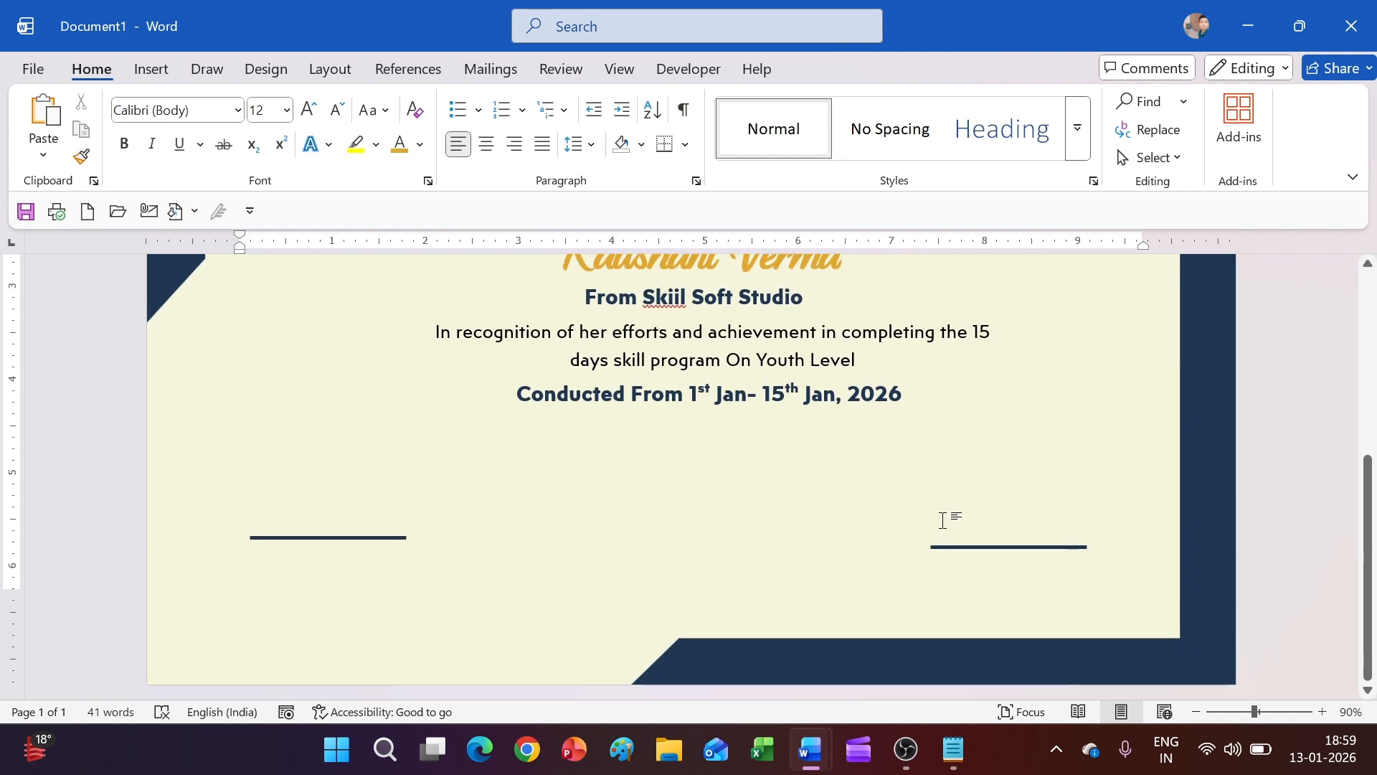
Select the text box holding the conducted-dates line
{"action": "scroll", "coordinate": [840, 407], "scroll_direction": "up", "scroll_amount": 3}
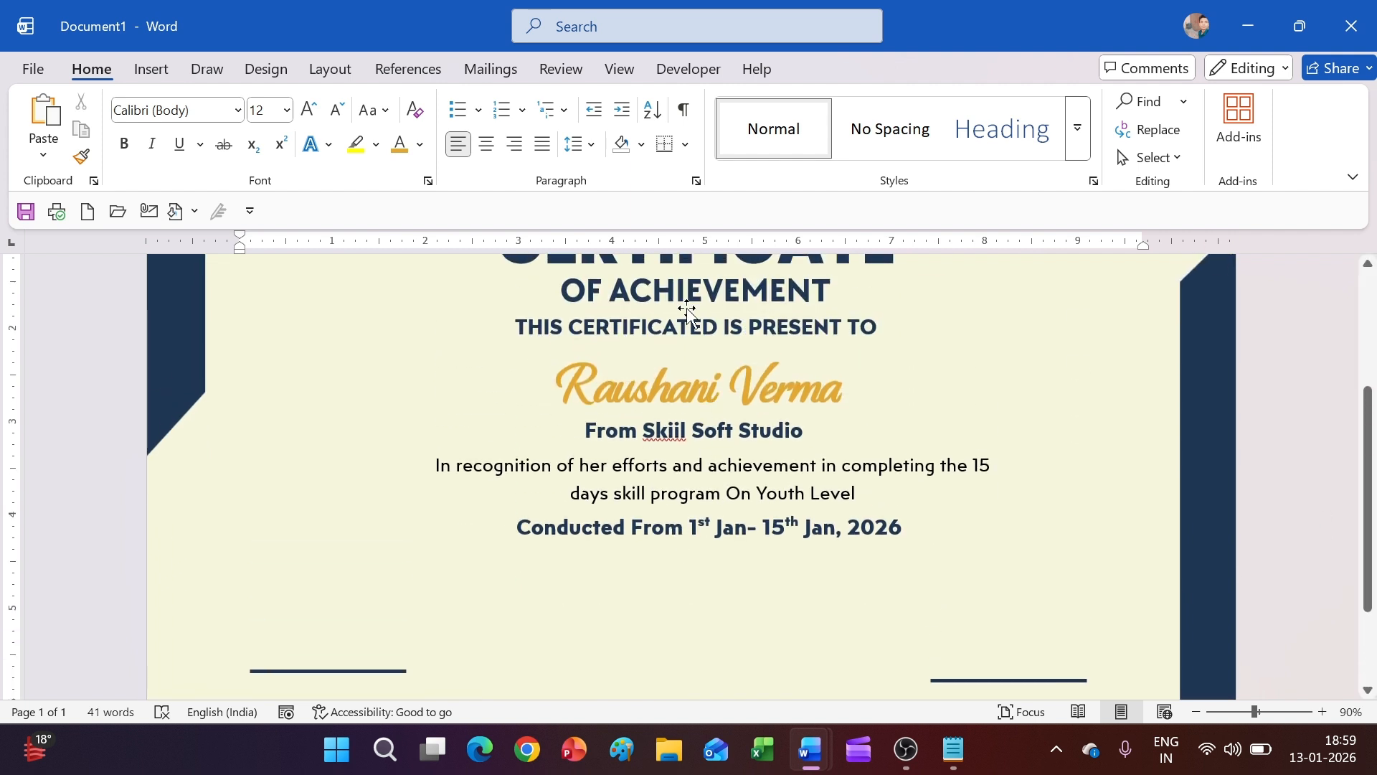
{"action": "left_click", "coordinate": [667, 527]}
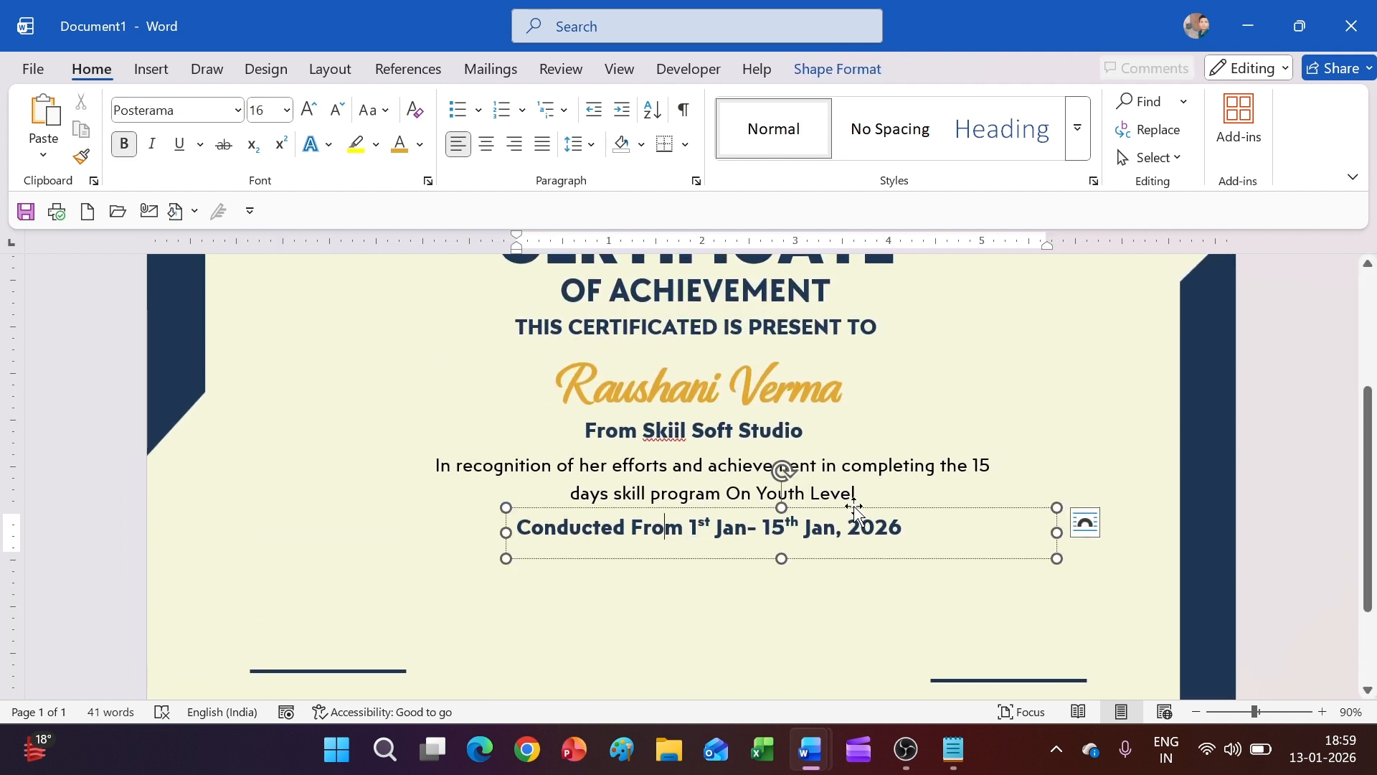
{"action": "scroll", "coordinate": [504, 418], "scroll_direction": "down", "scroll_amount": 3}
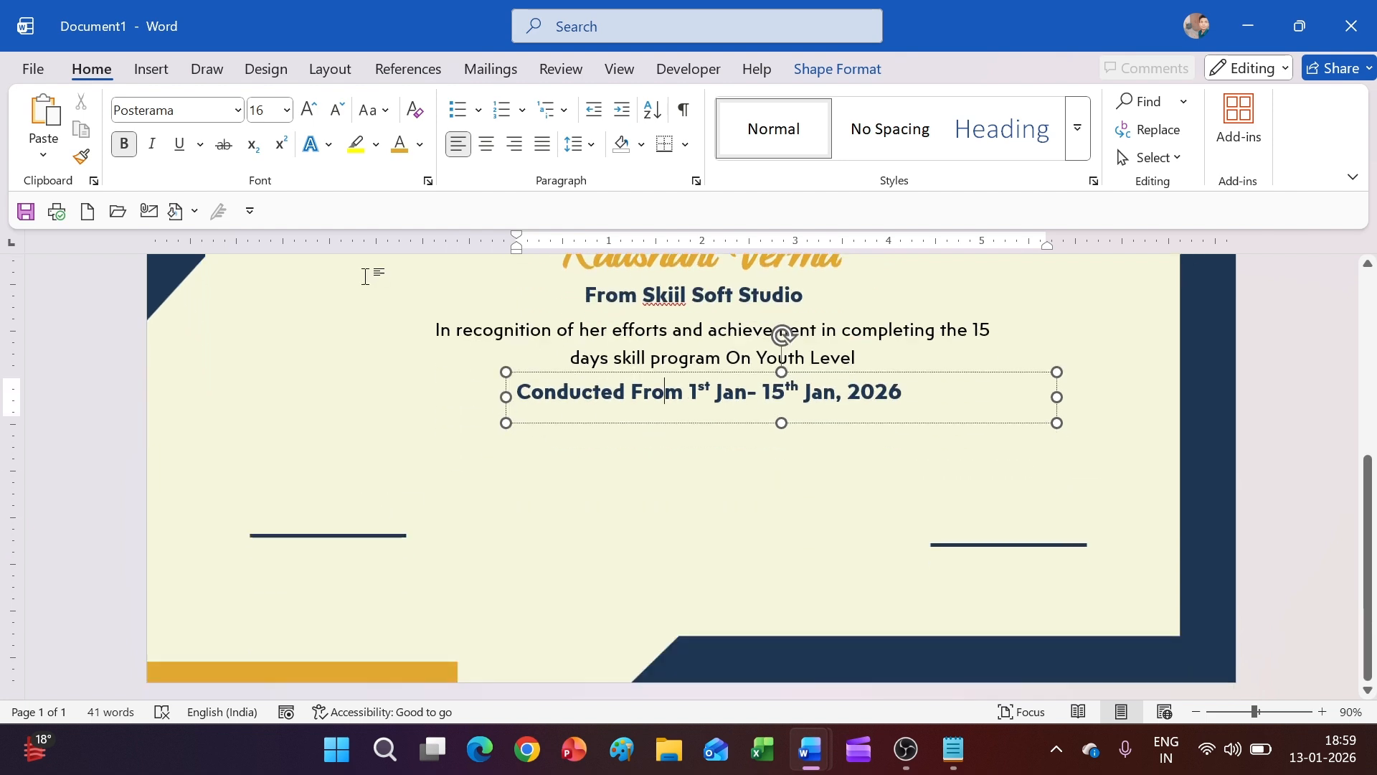
{"action": "left_click", "coordinate": [149, 69]}
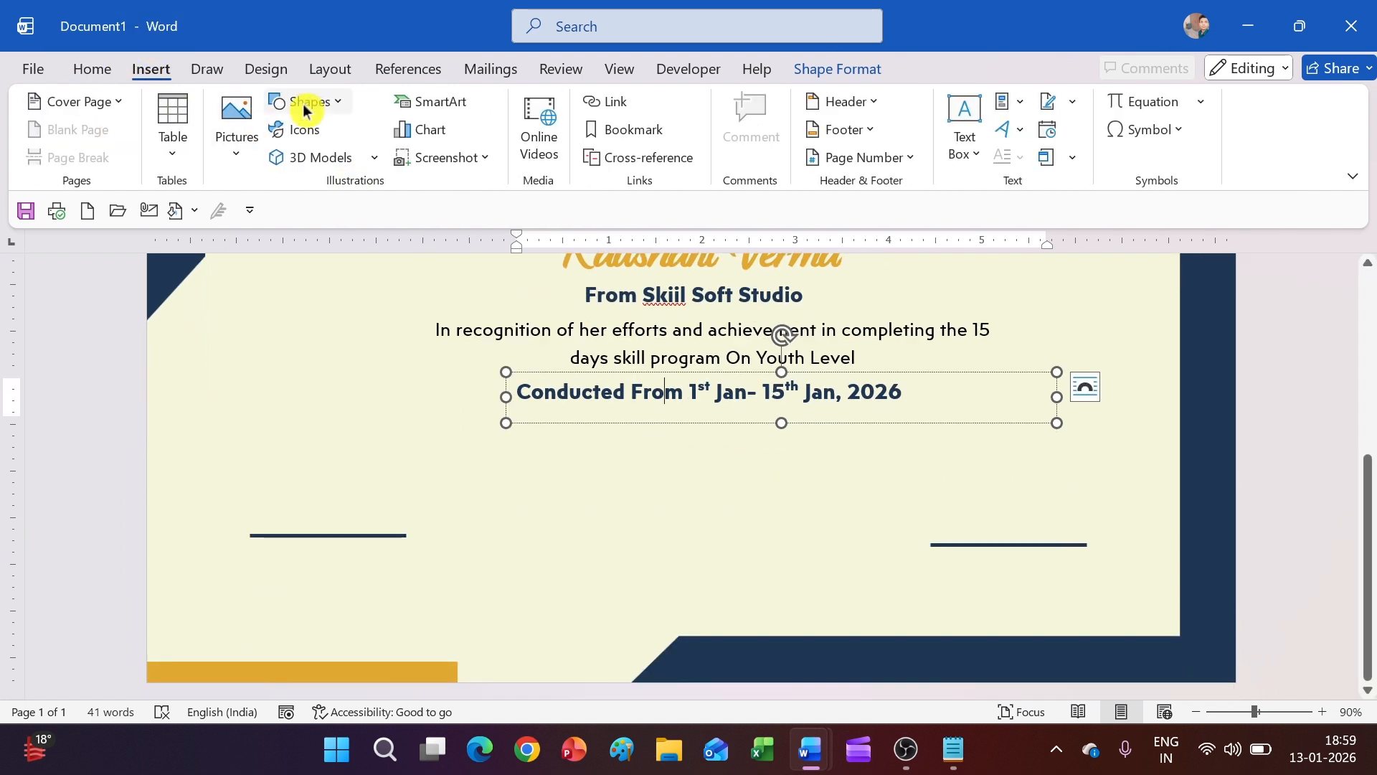